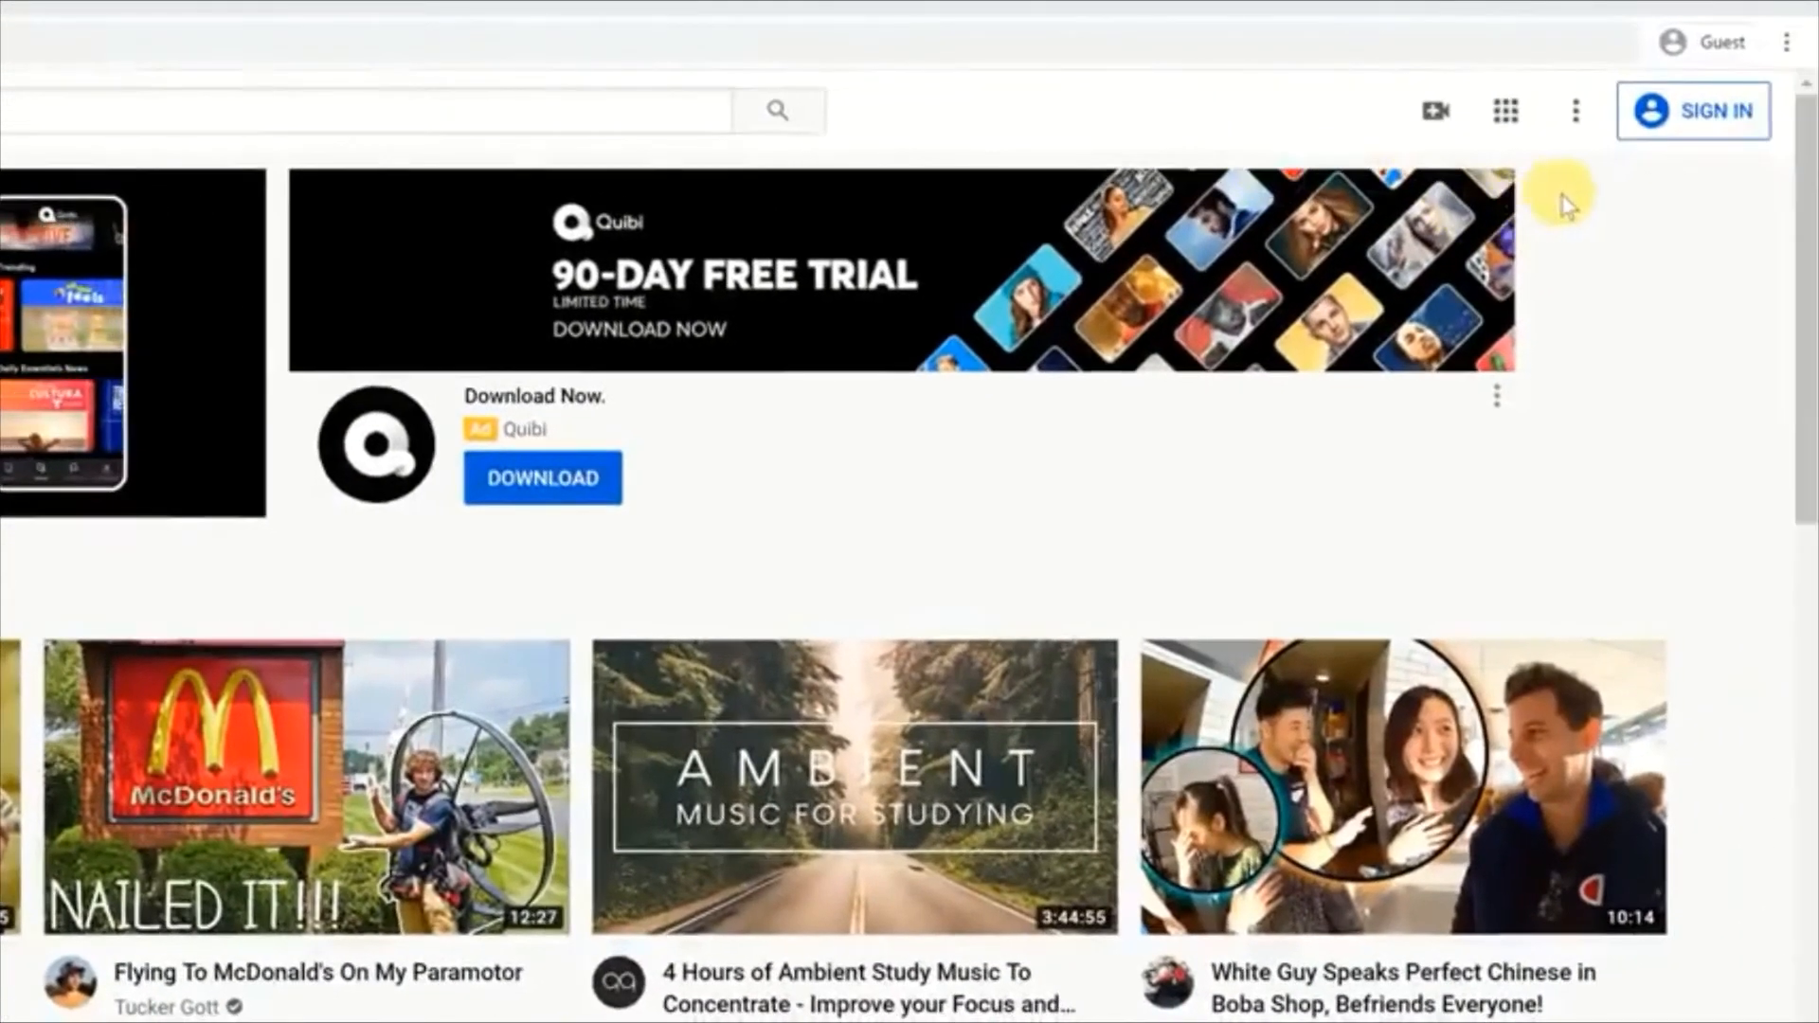
Step: Go to the Google sign-in page for YouTube and bring up the options for creating an account
left_click(1667, 141)
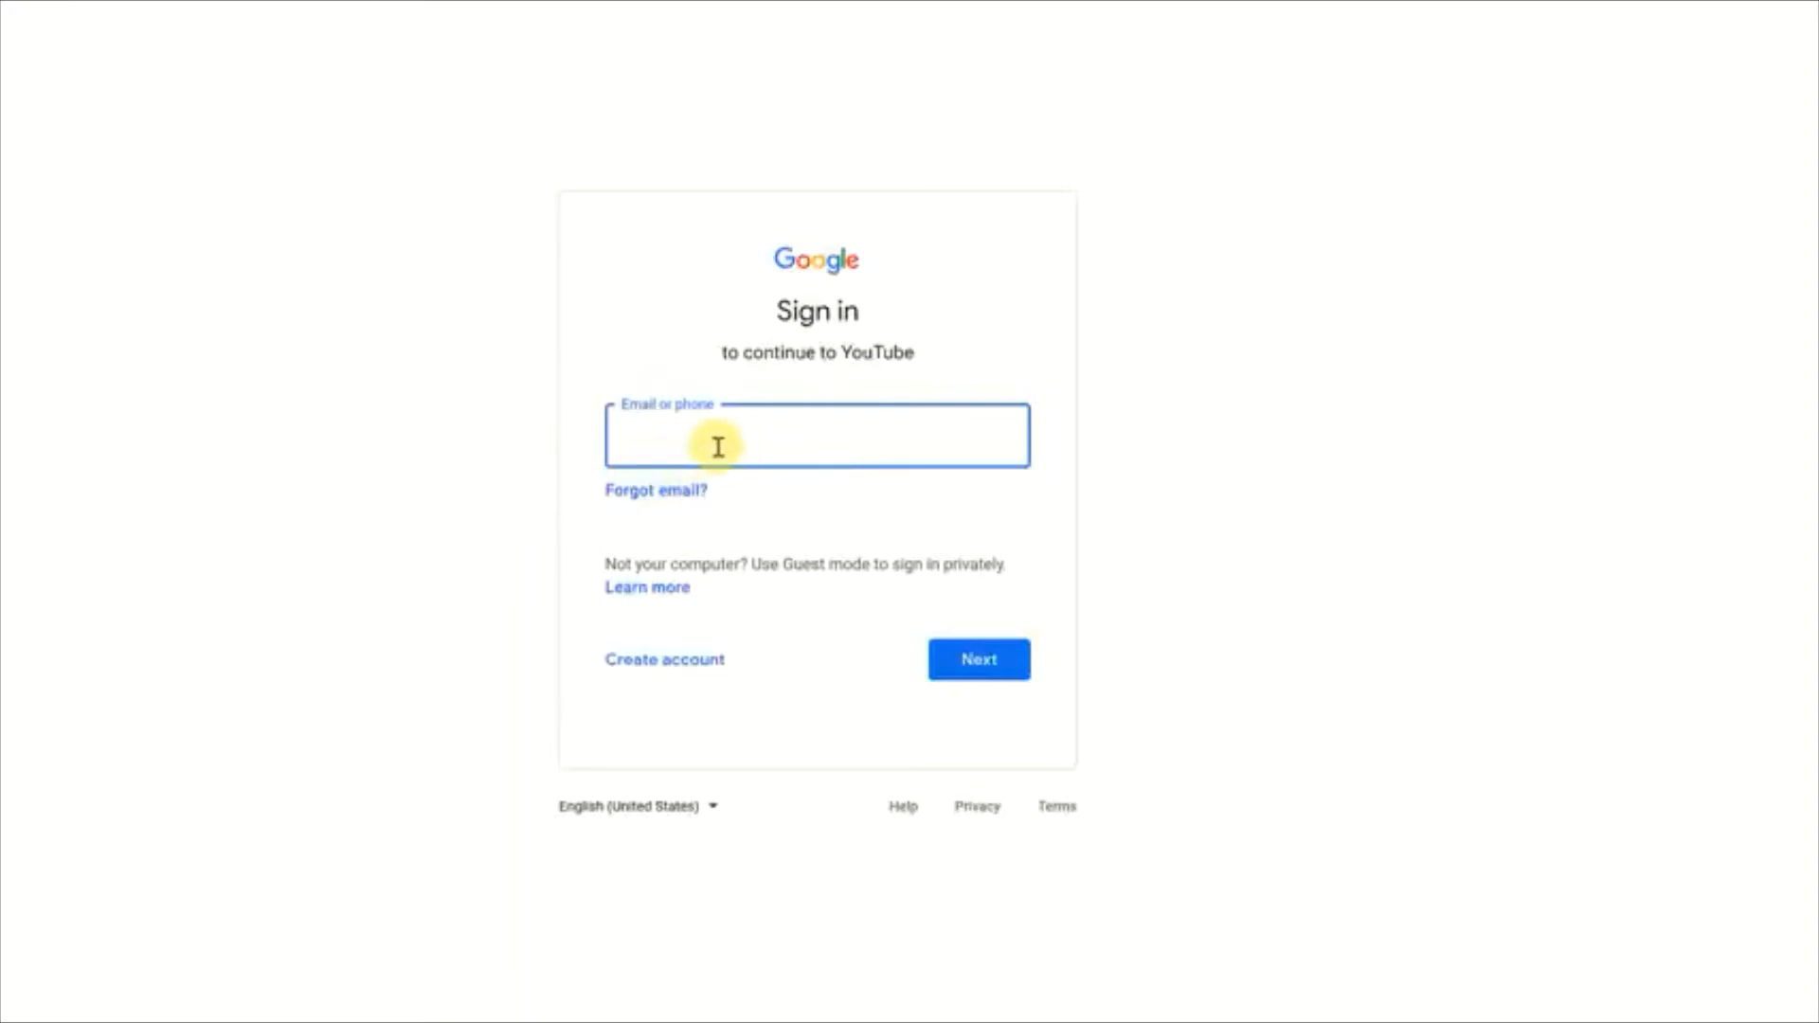
left_click(658, 674)
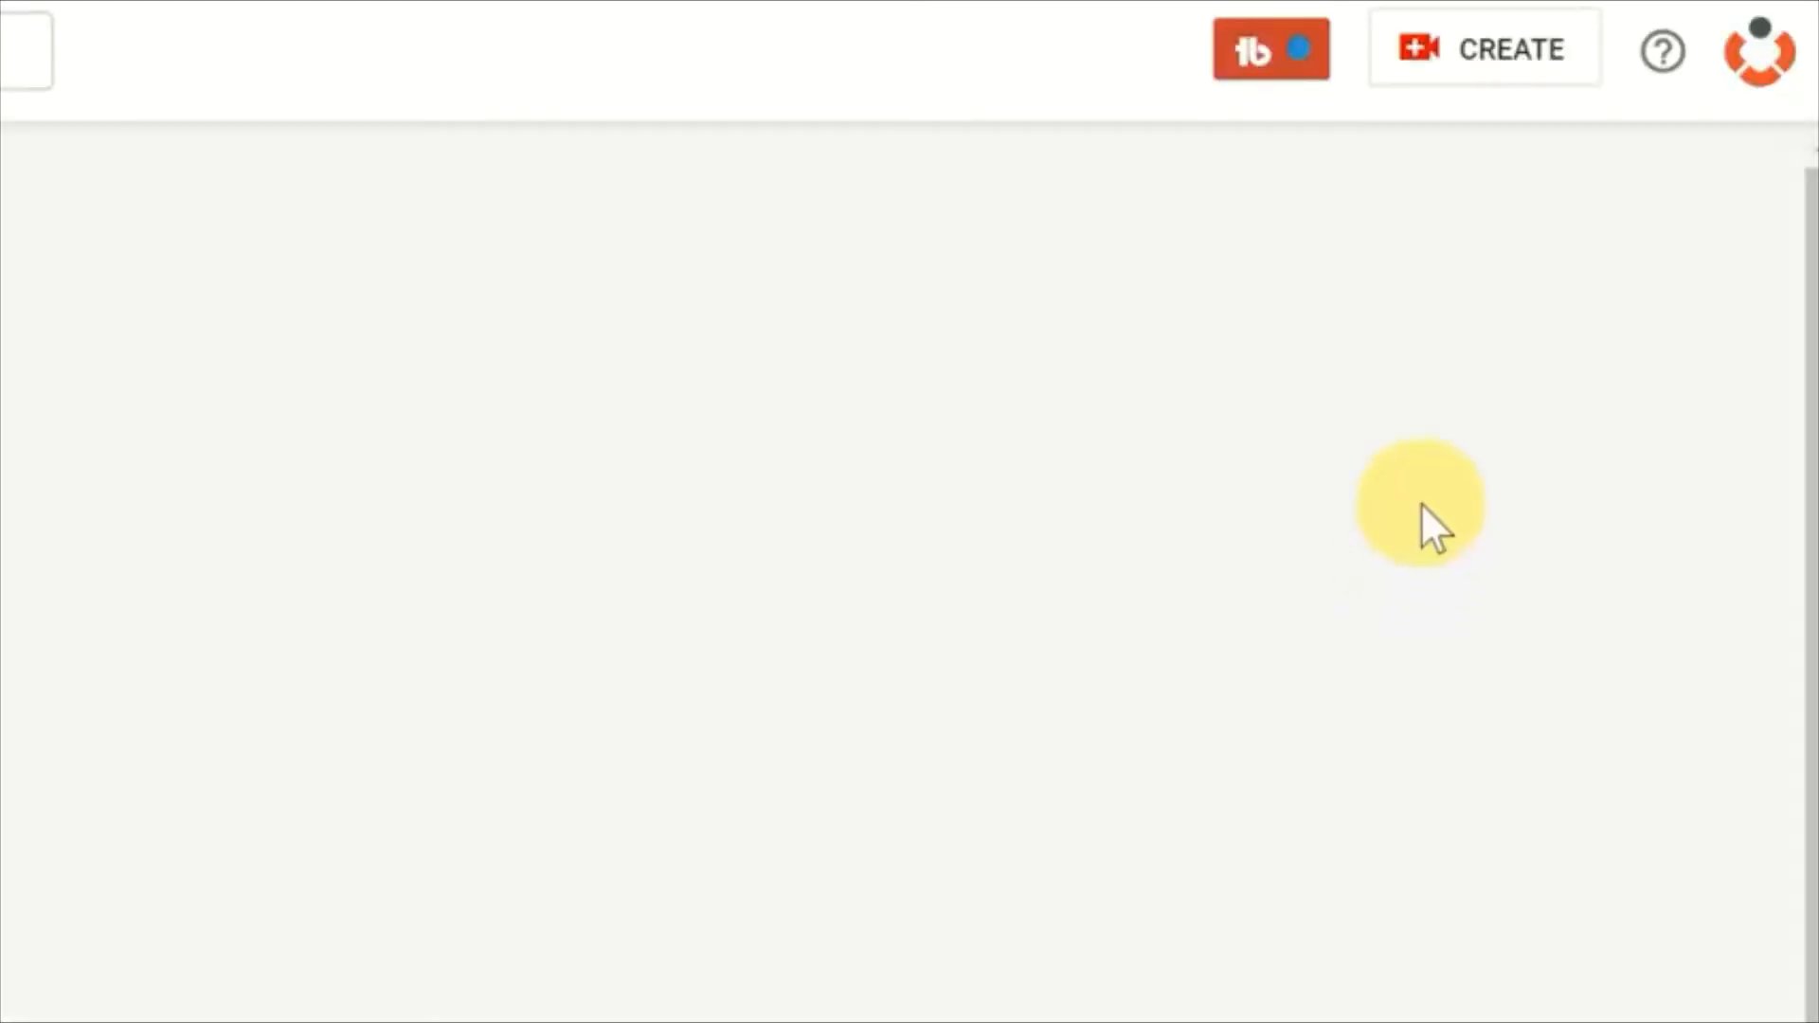
Step: Show the accounts available for switching from the existing Teacher's Tech channel
left_click(1755, 55)
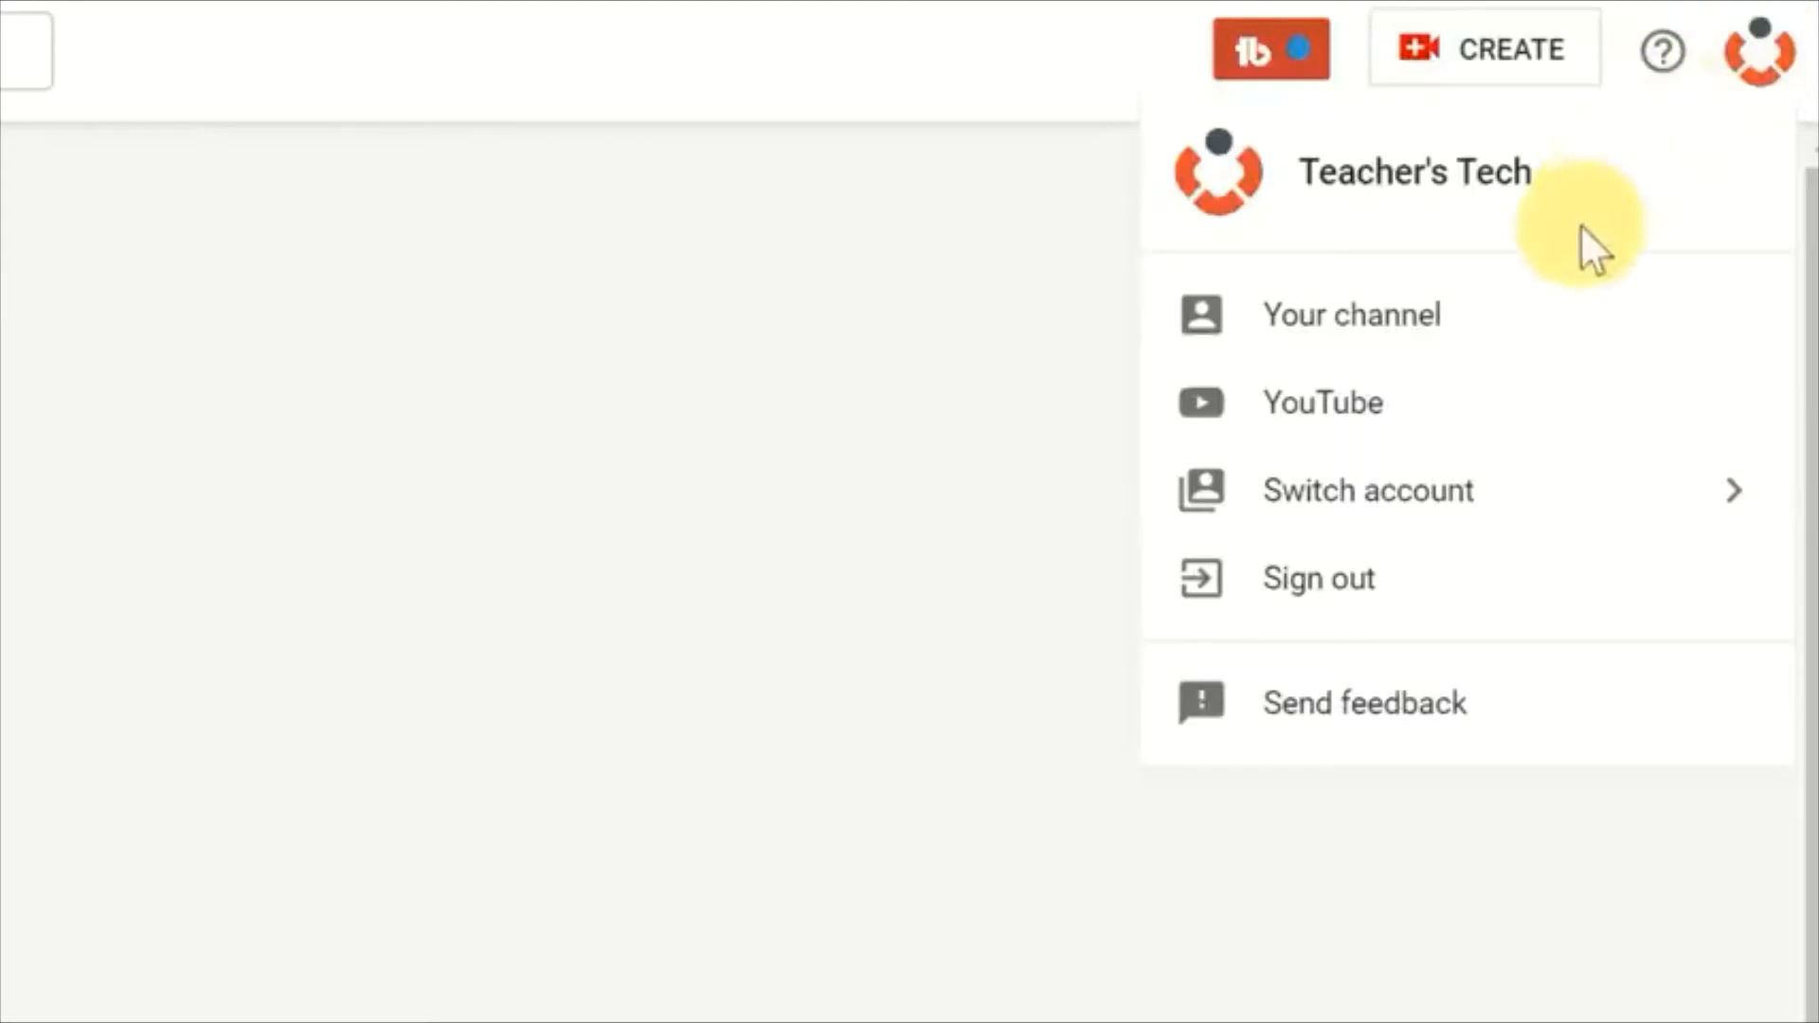
left_click(1431, 514)
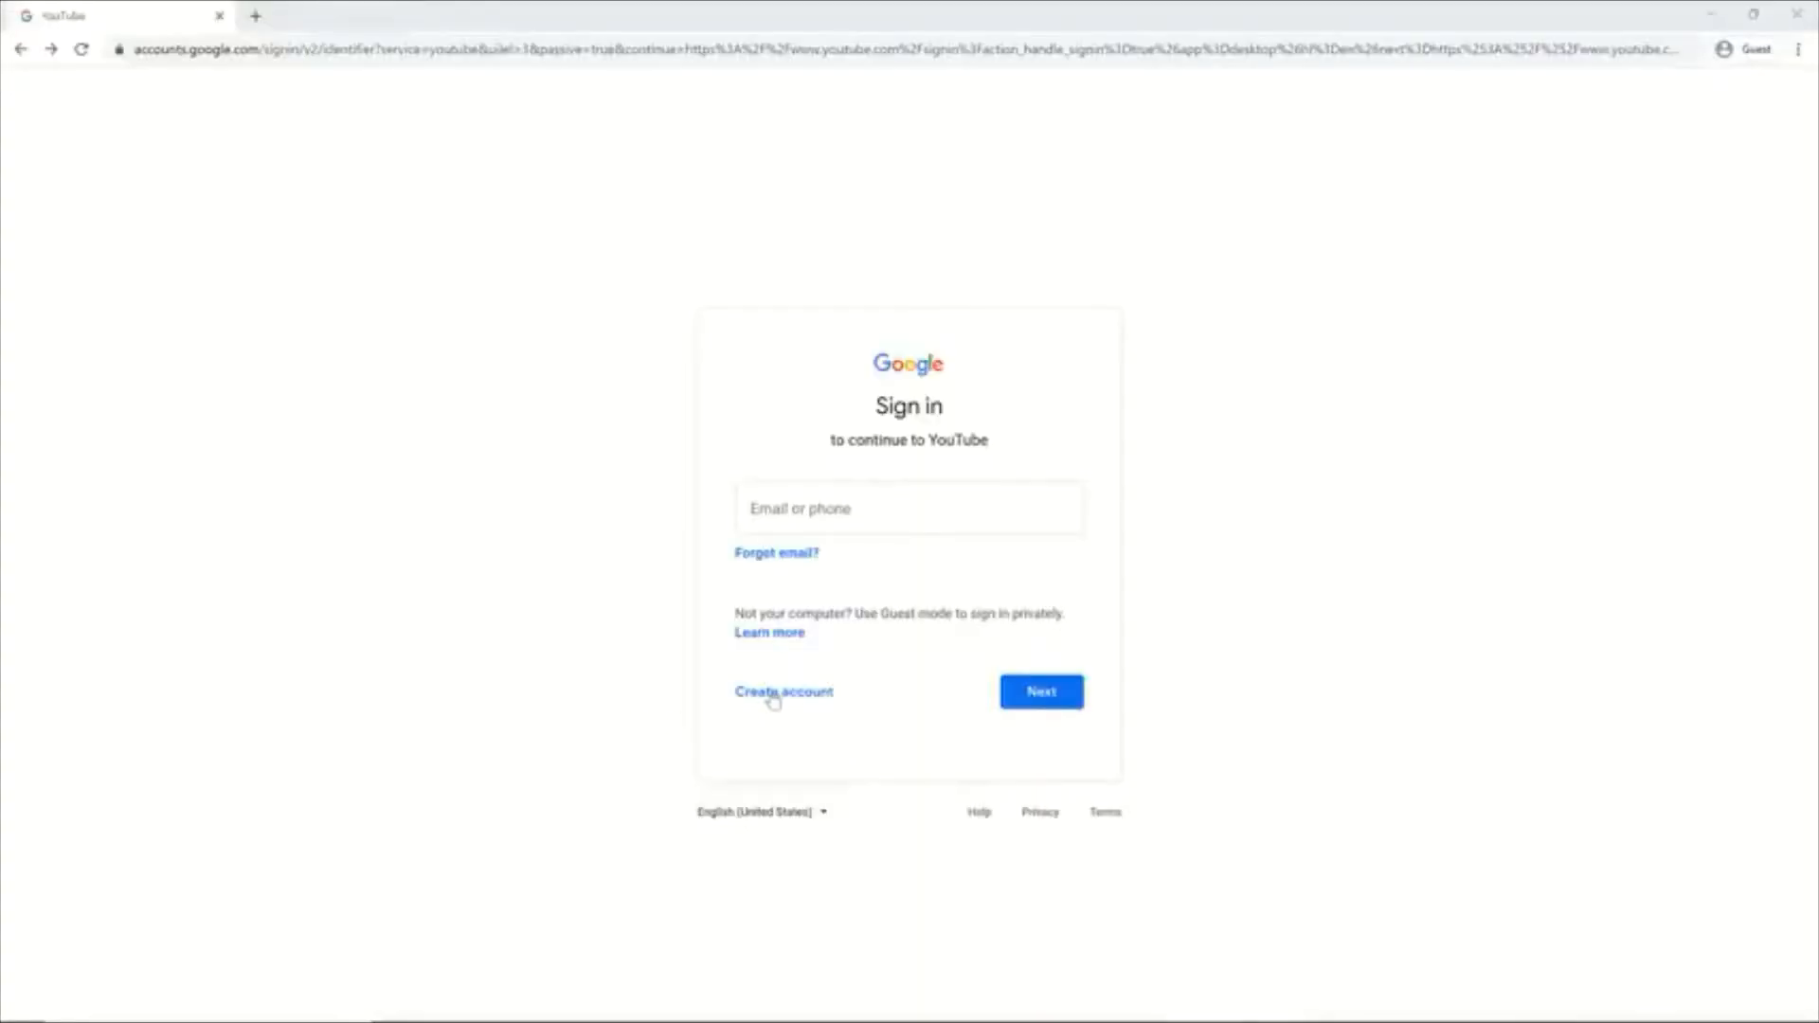
Step: Start creating a new Google account to manage a business
left_click(773, 693)
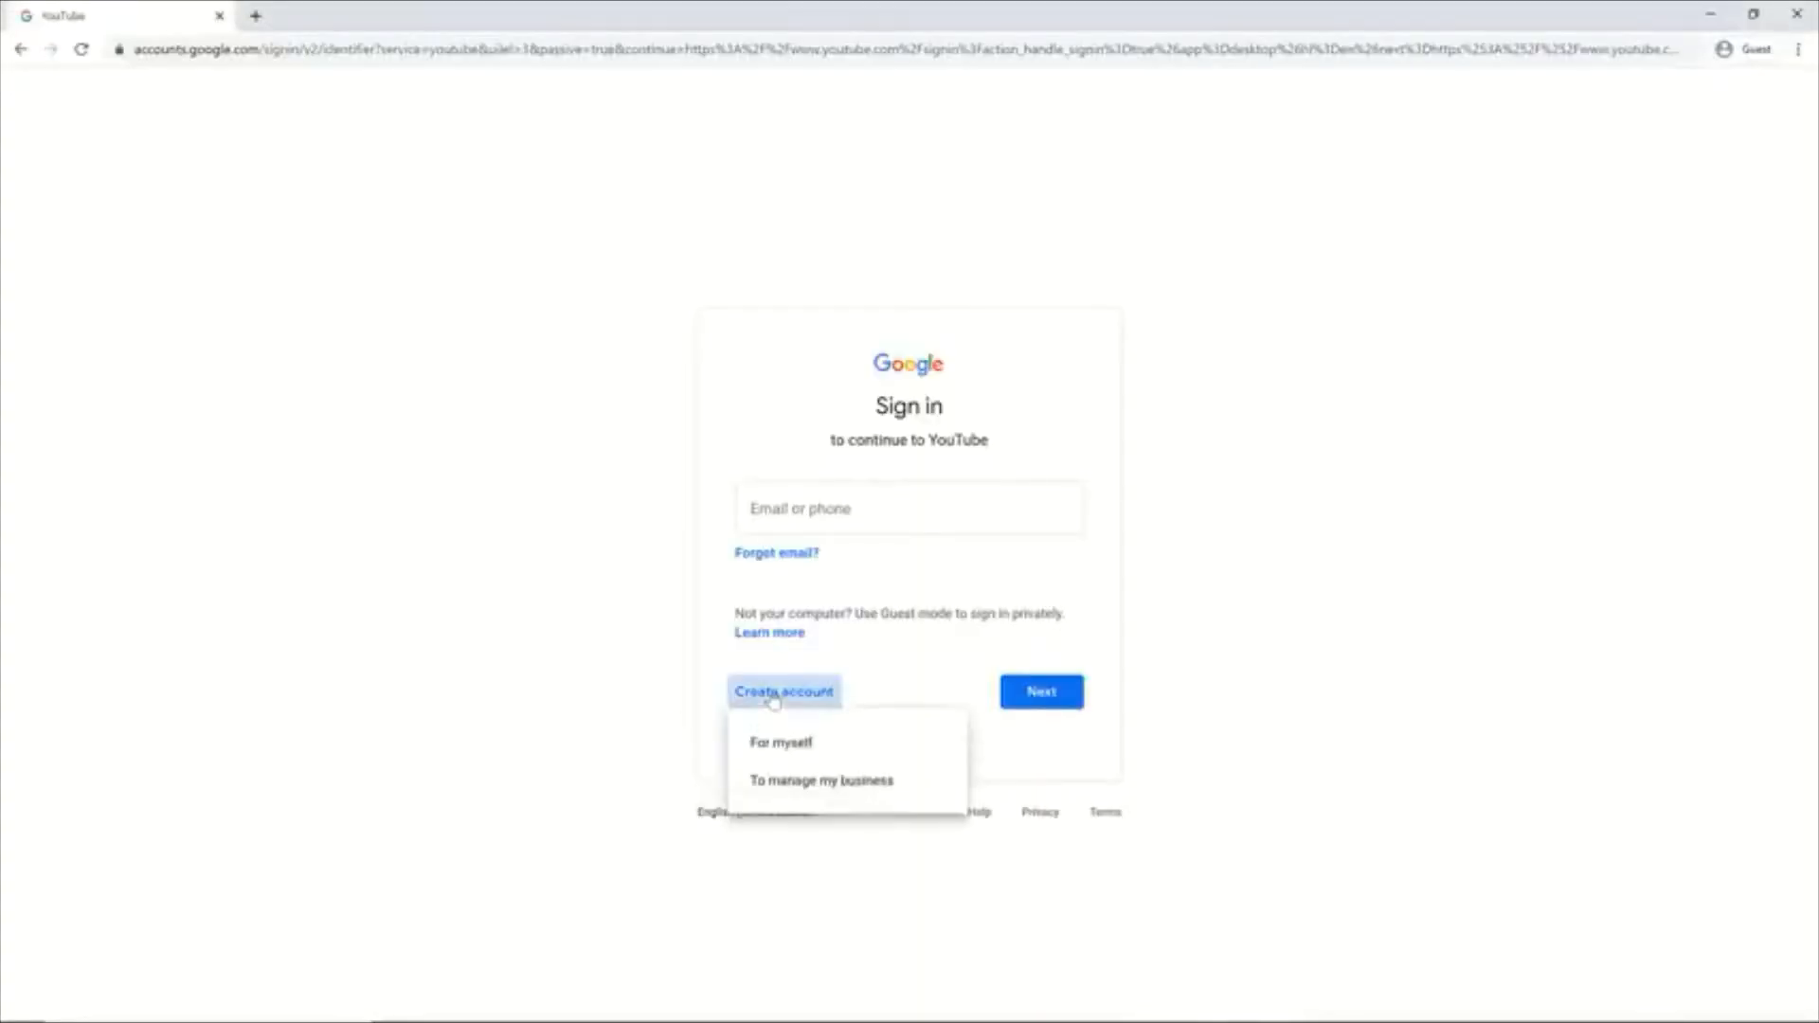
left_click(830, 783)
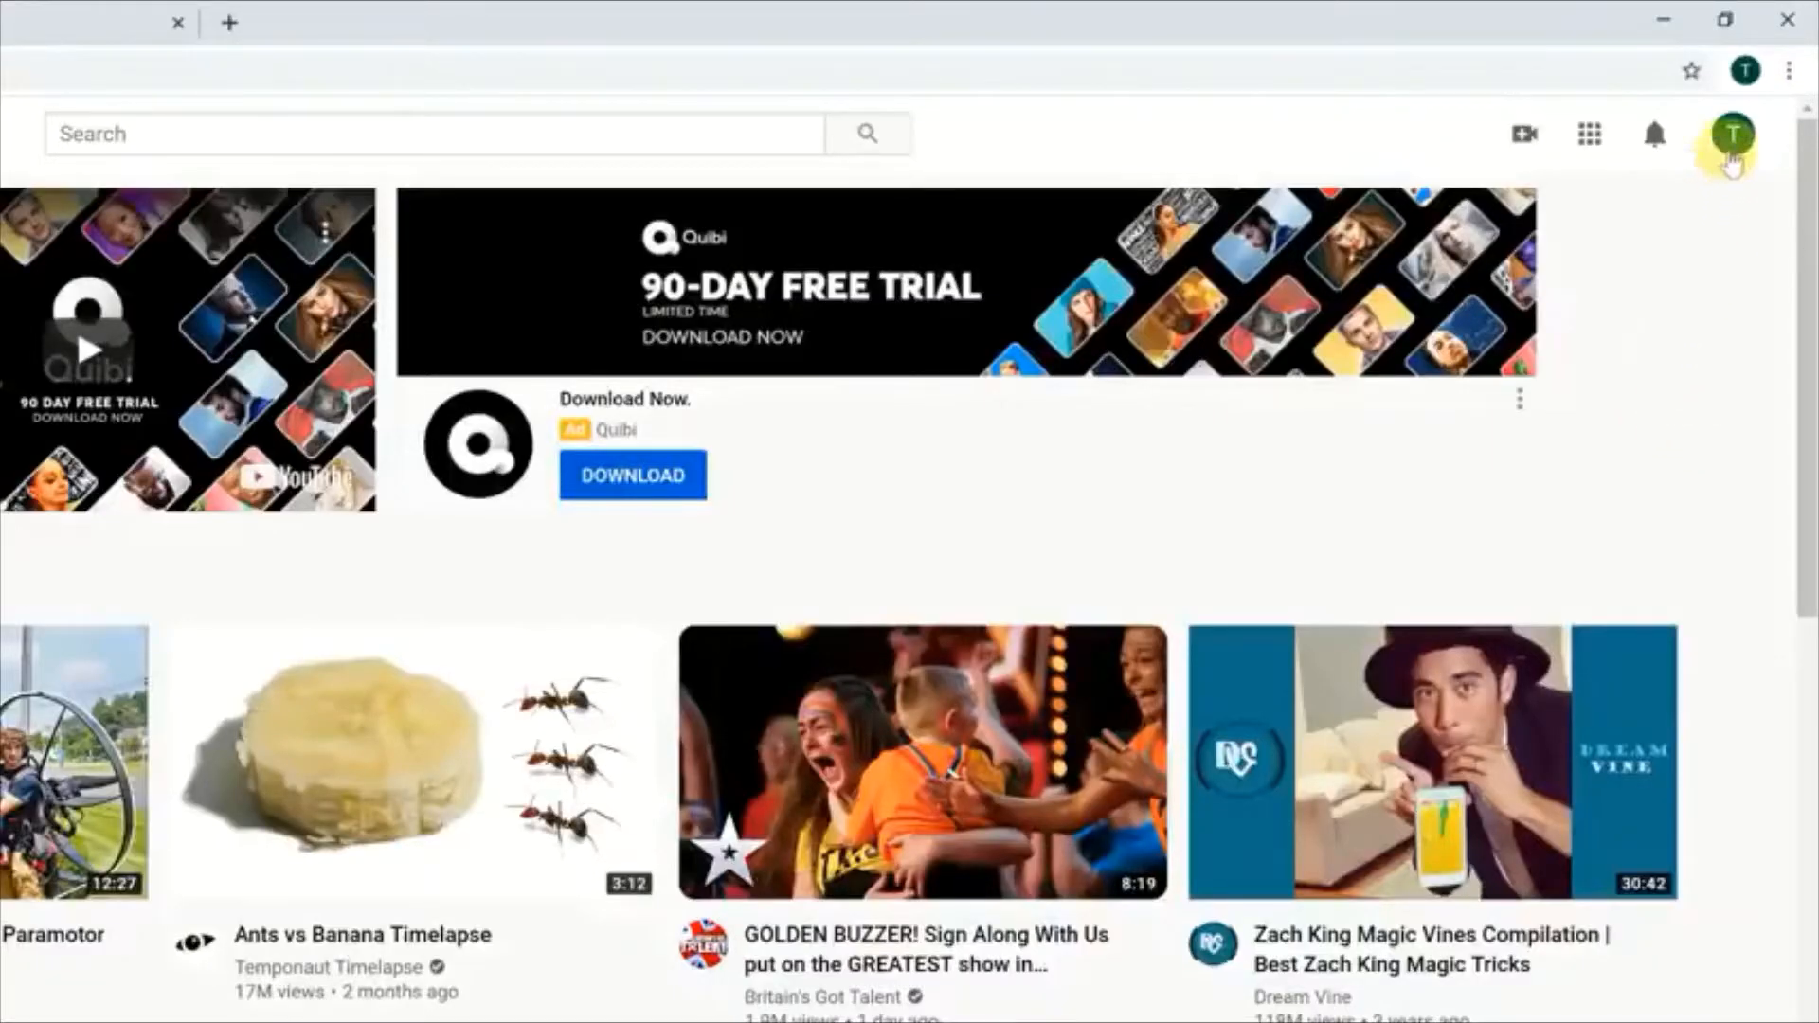
Step: Start creating a YouTube channel for the signed-in account and choose to use a custom name
left_click(1732, 138)
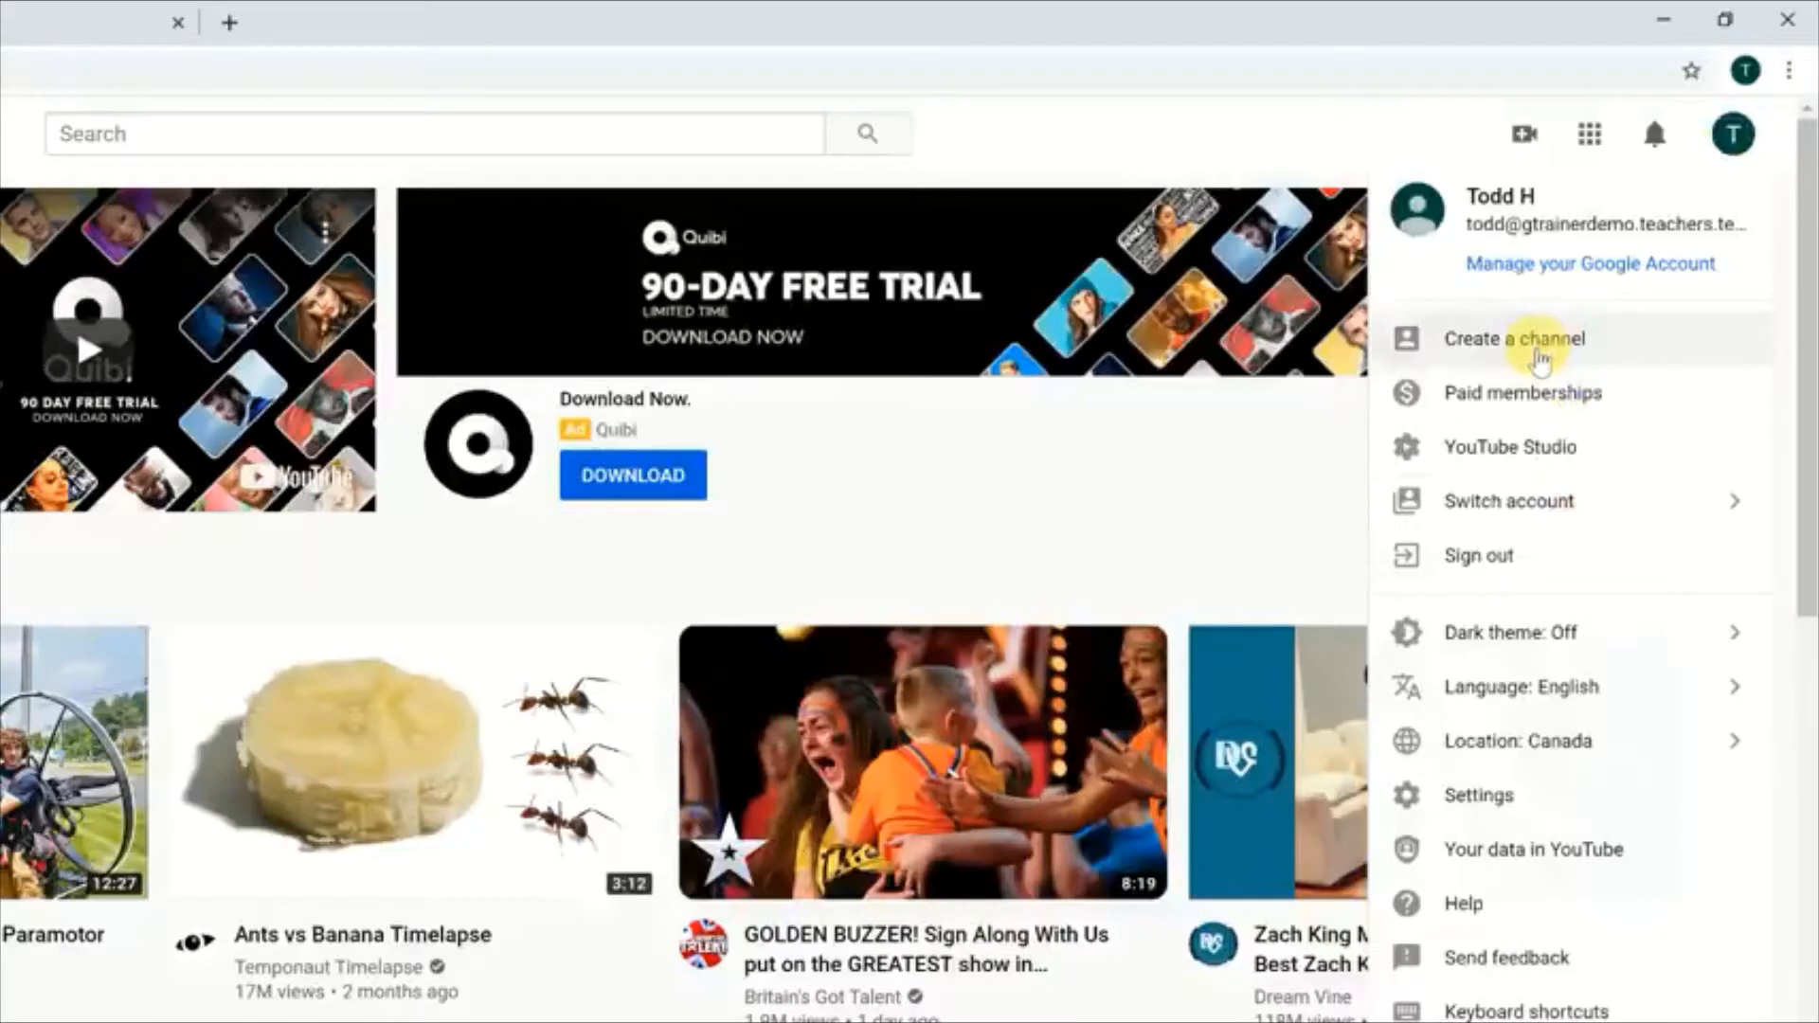
left_click(1516, 339)
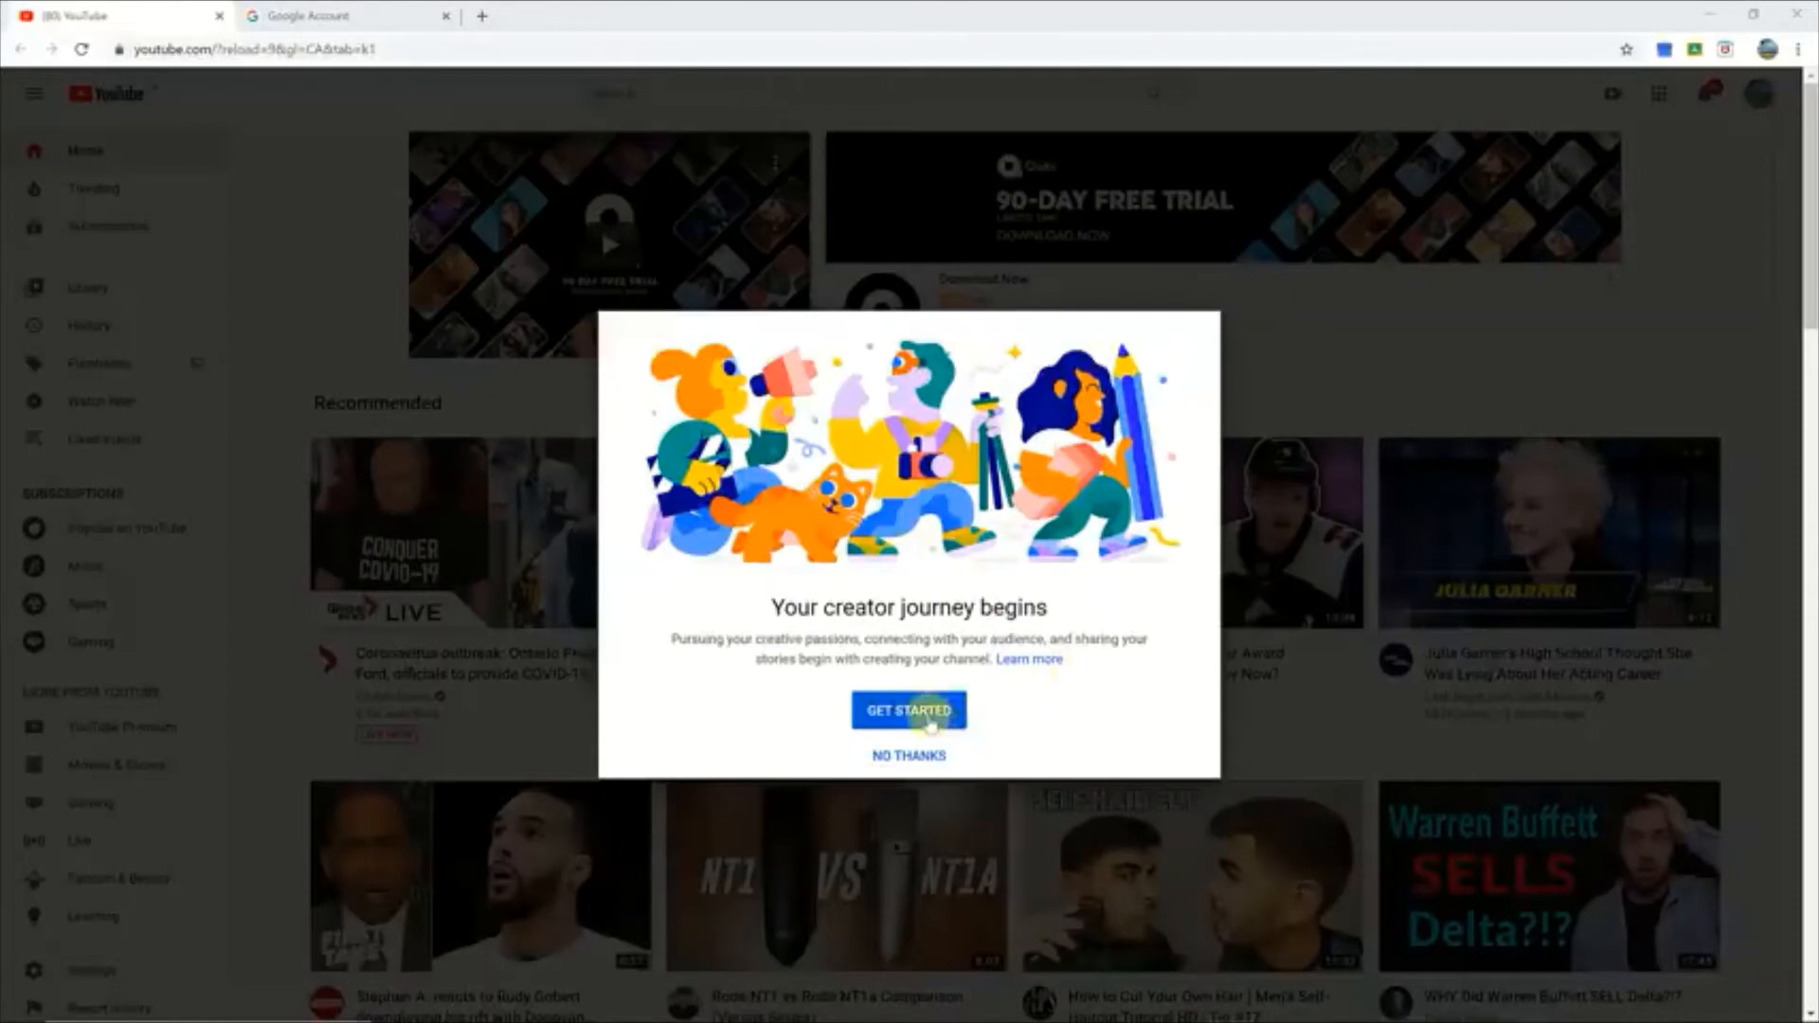
left_click(926, 722)
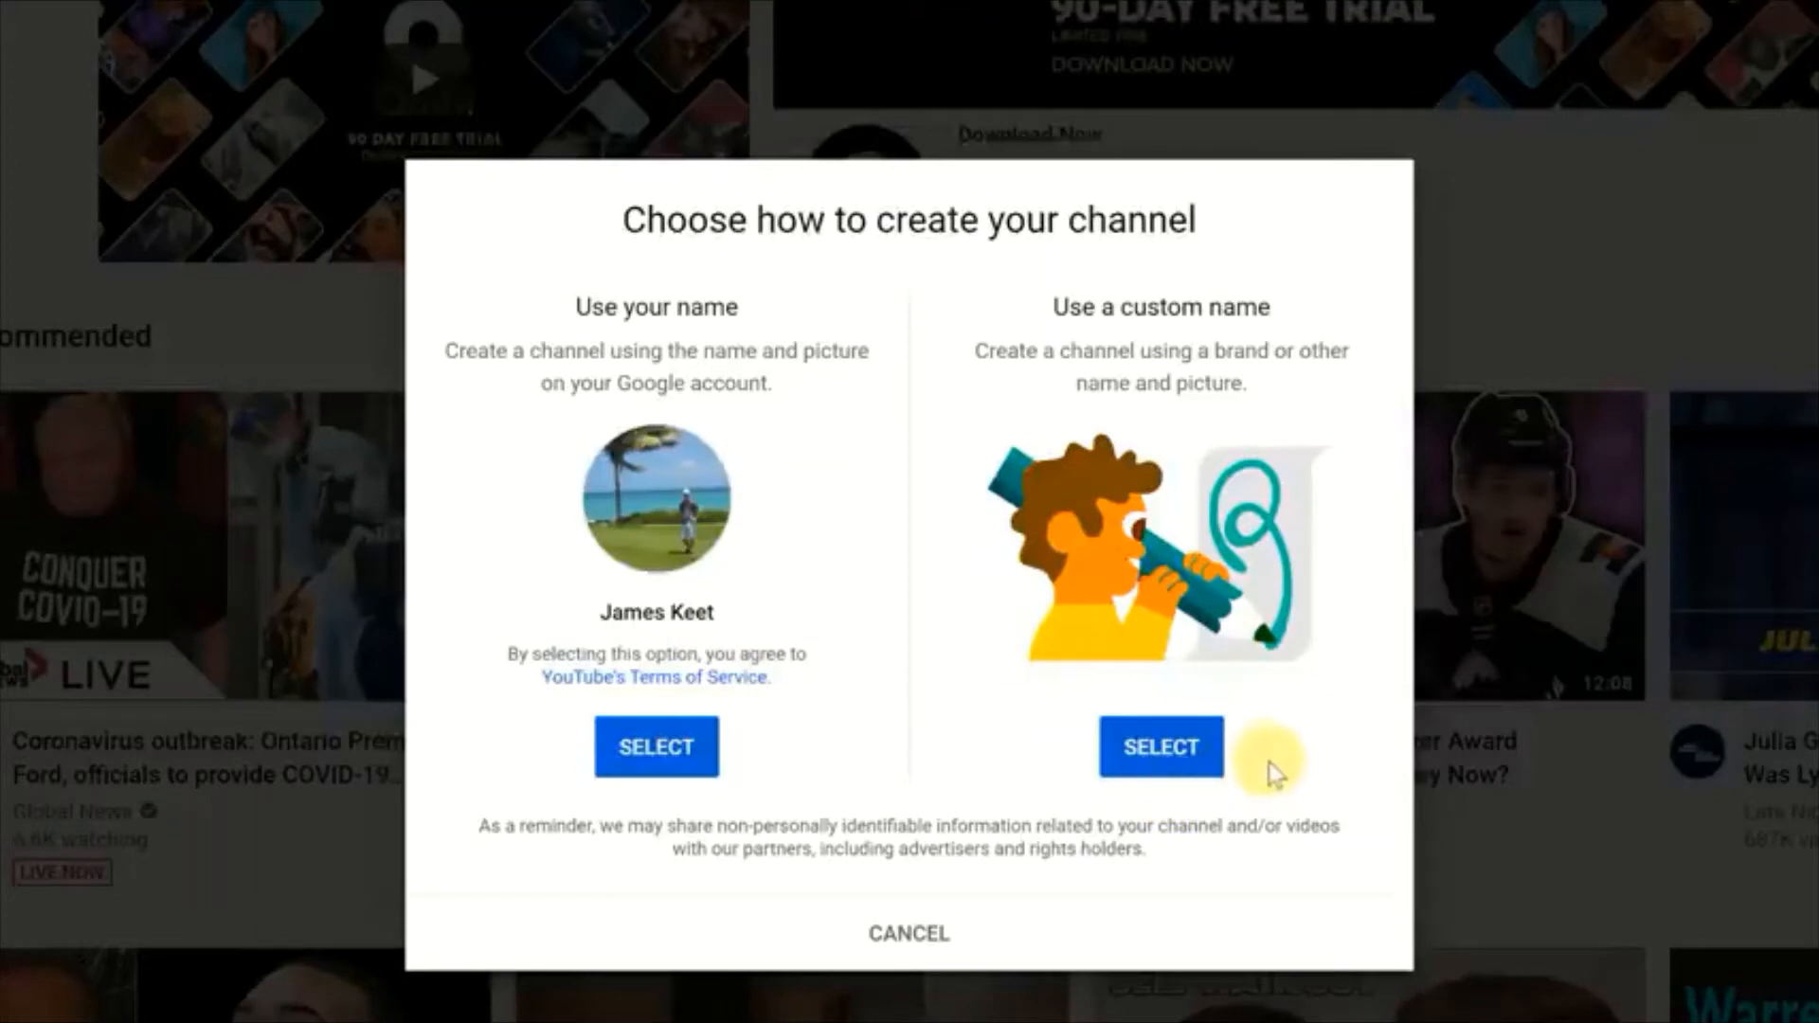
left_click(1162, 748)
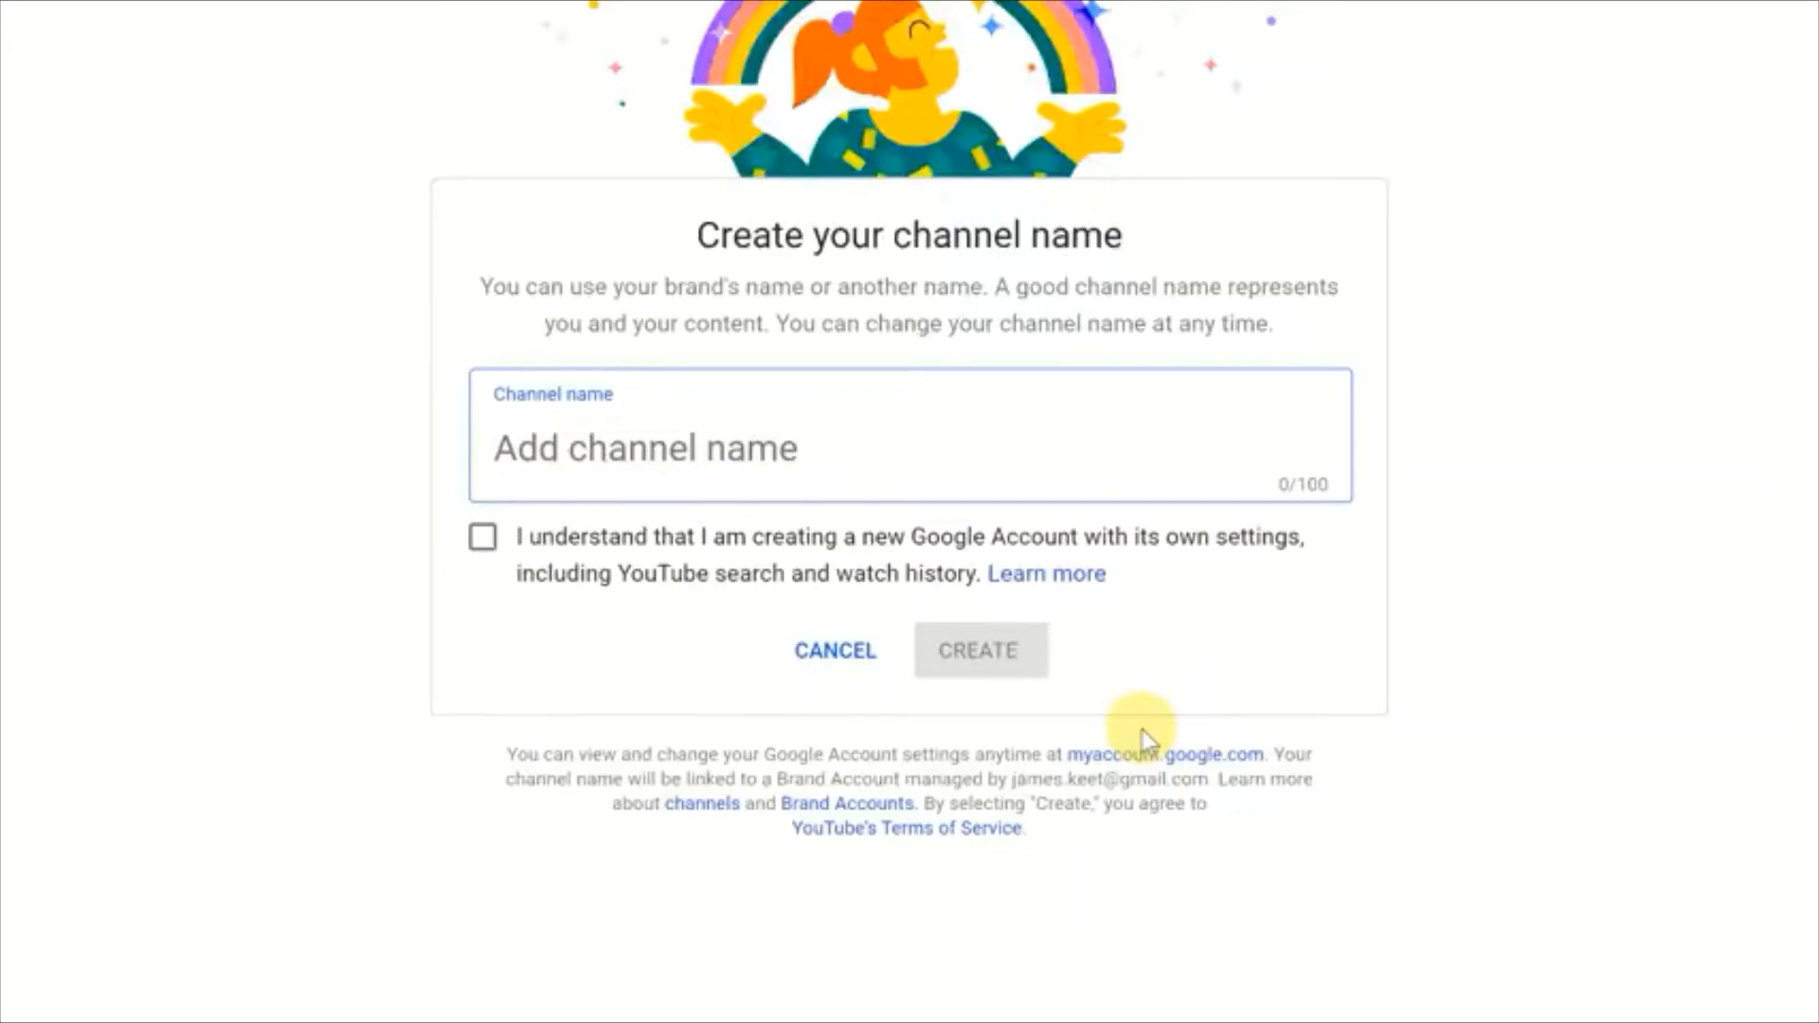
Step: Name the channel "Teacher's Tech Demo", acknowledge that it creates a new Google Account, and create it
type("Tec")
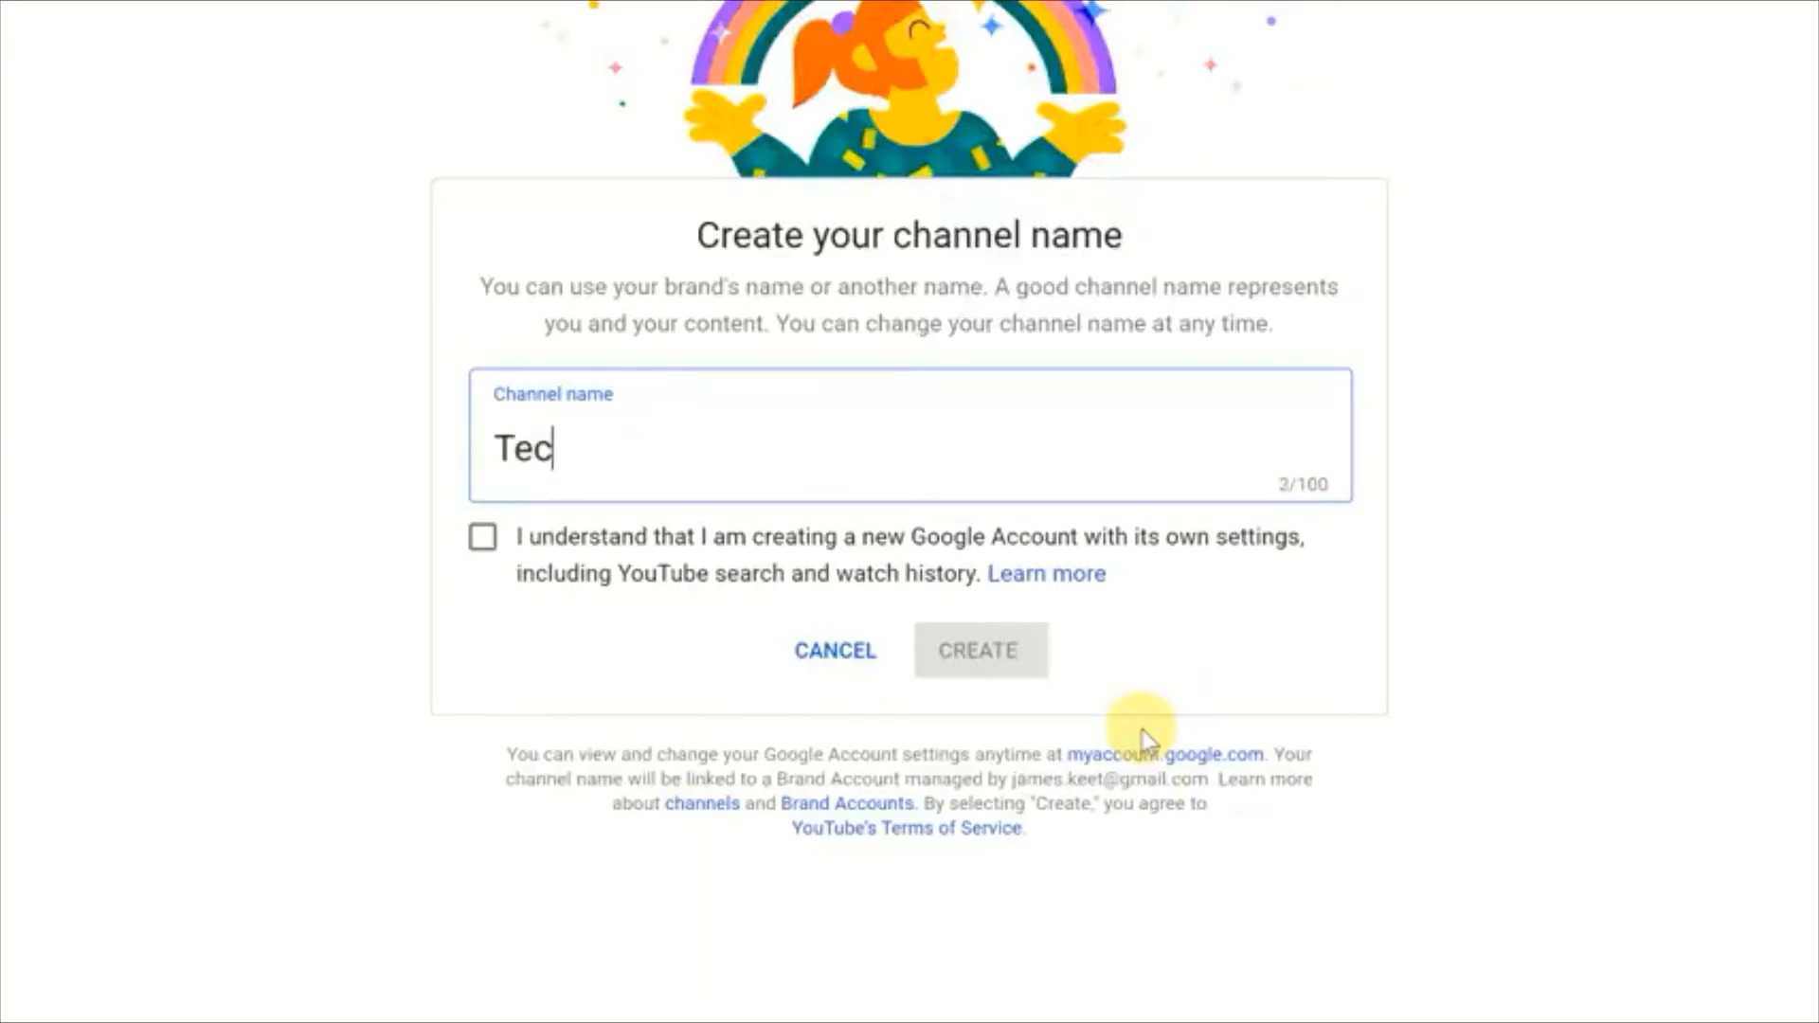
key("BackSpace")
type("acher's")
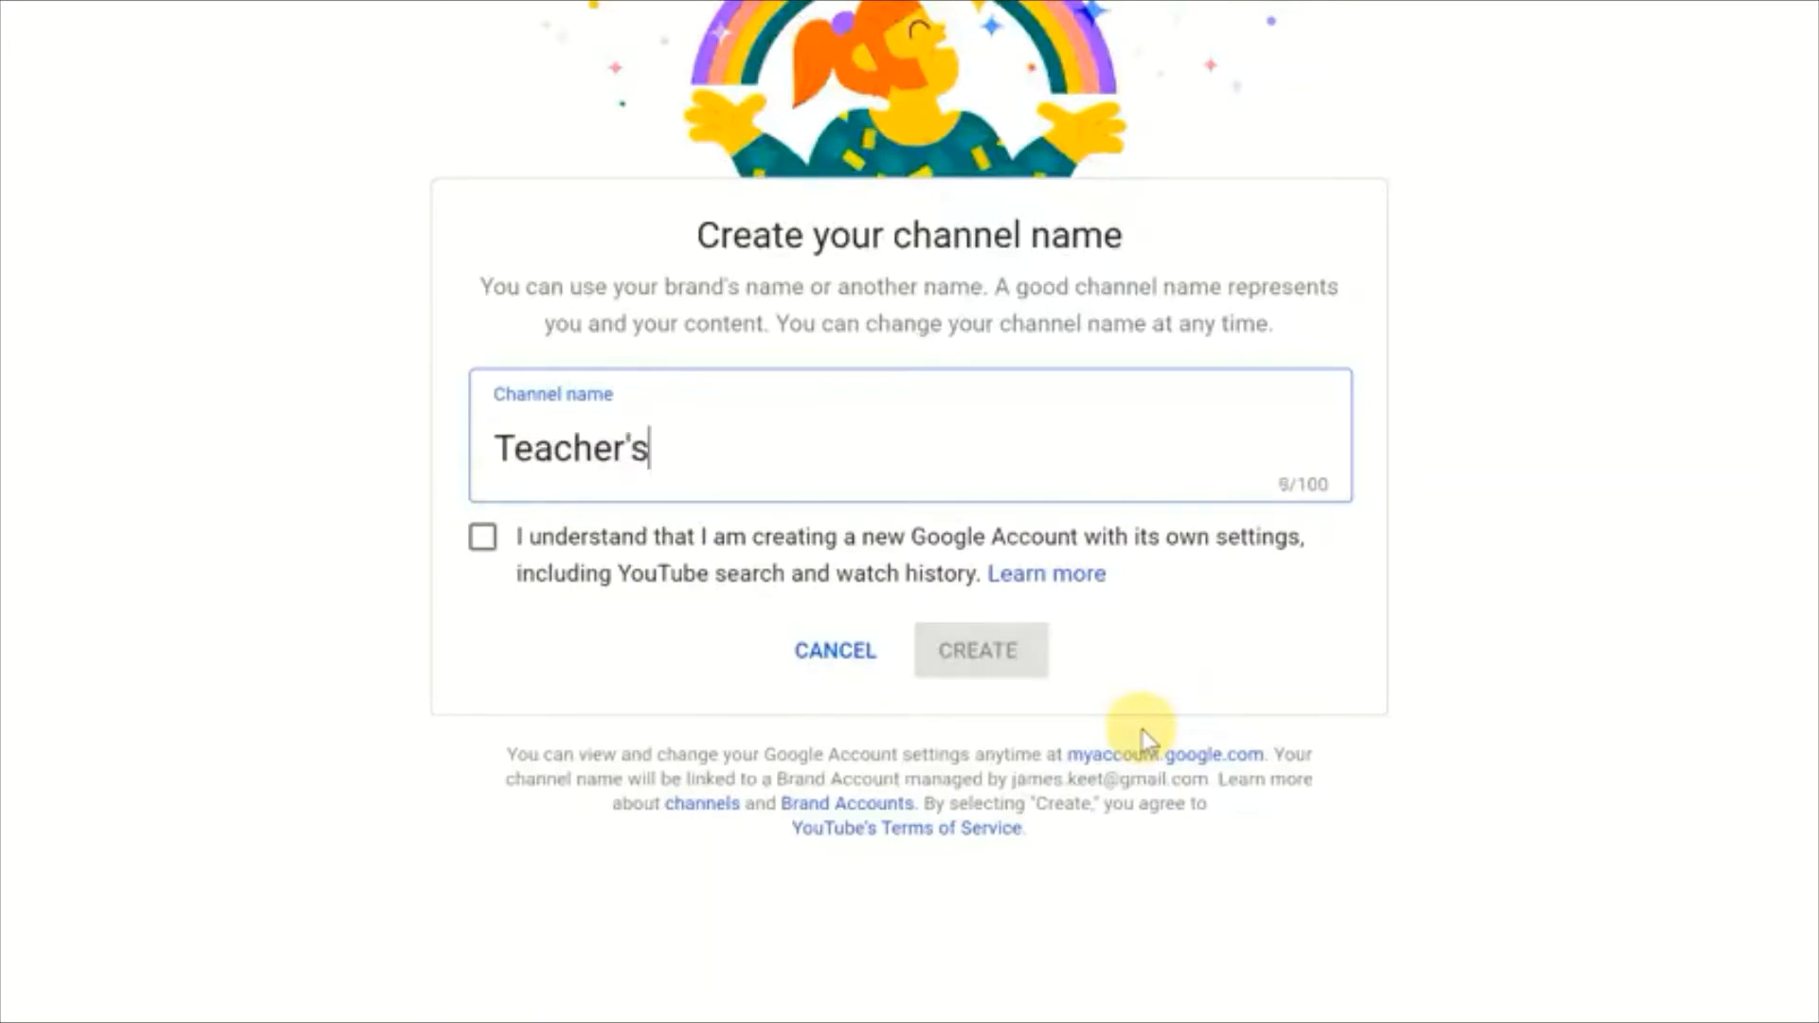
type(" Tech Demo")
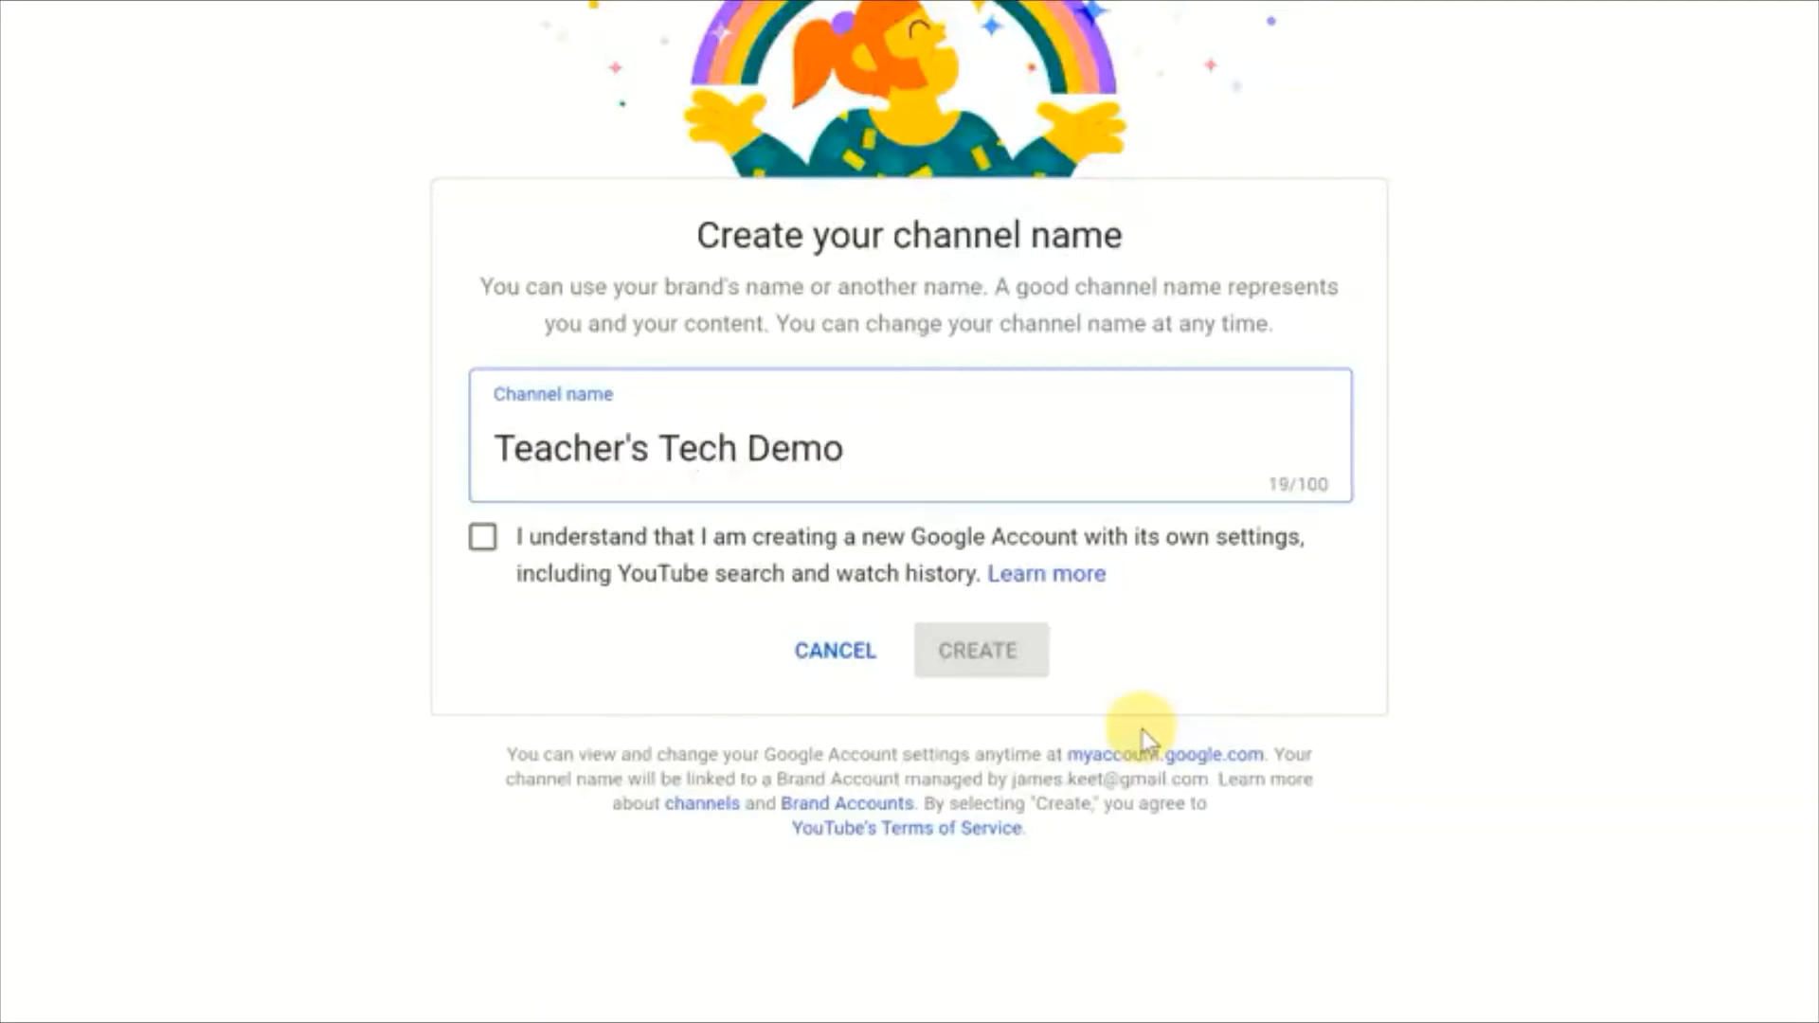
left_click(484, 539)
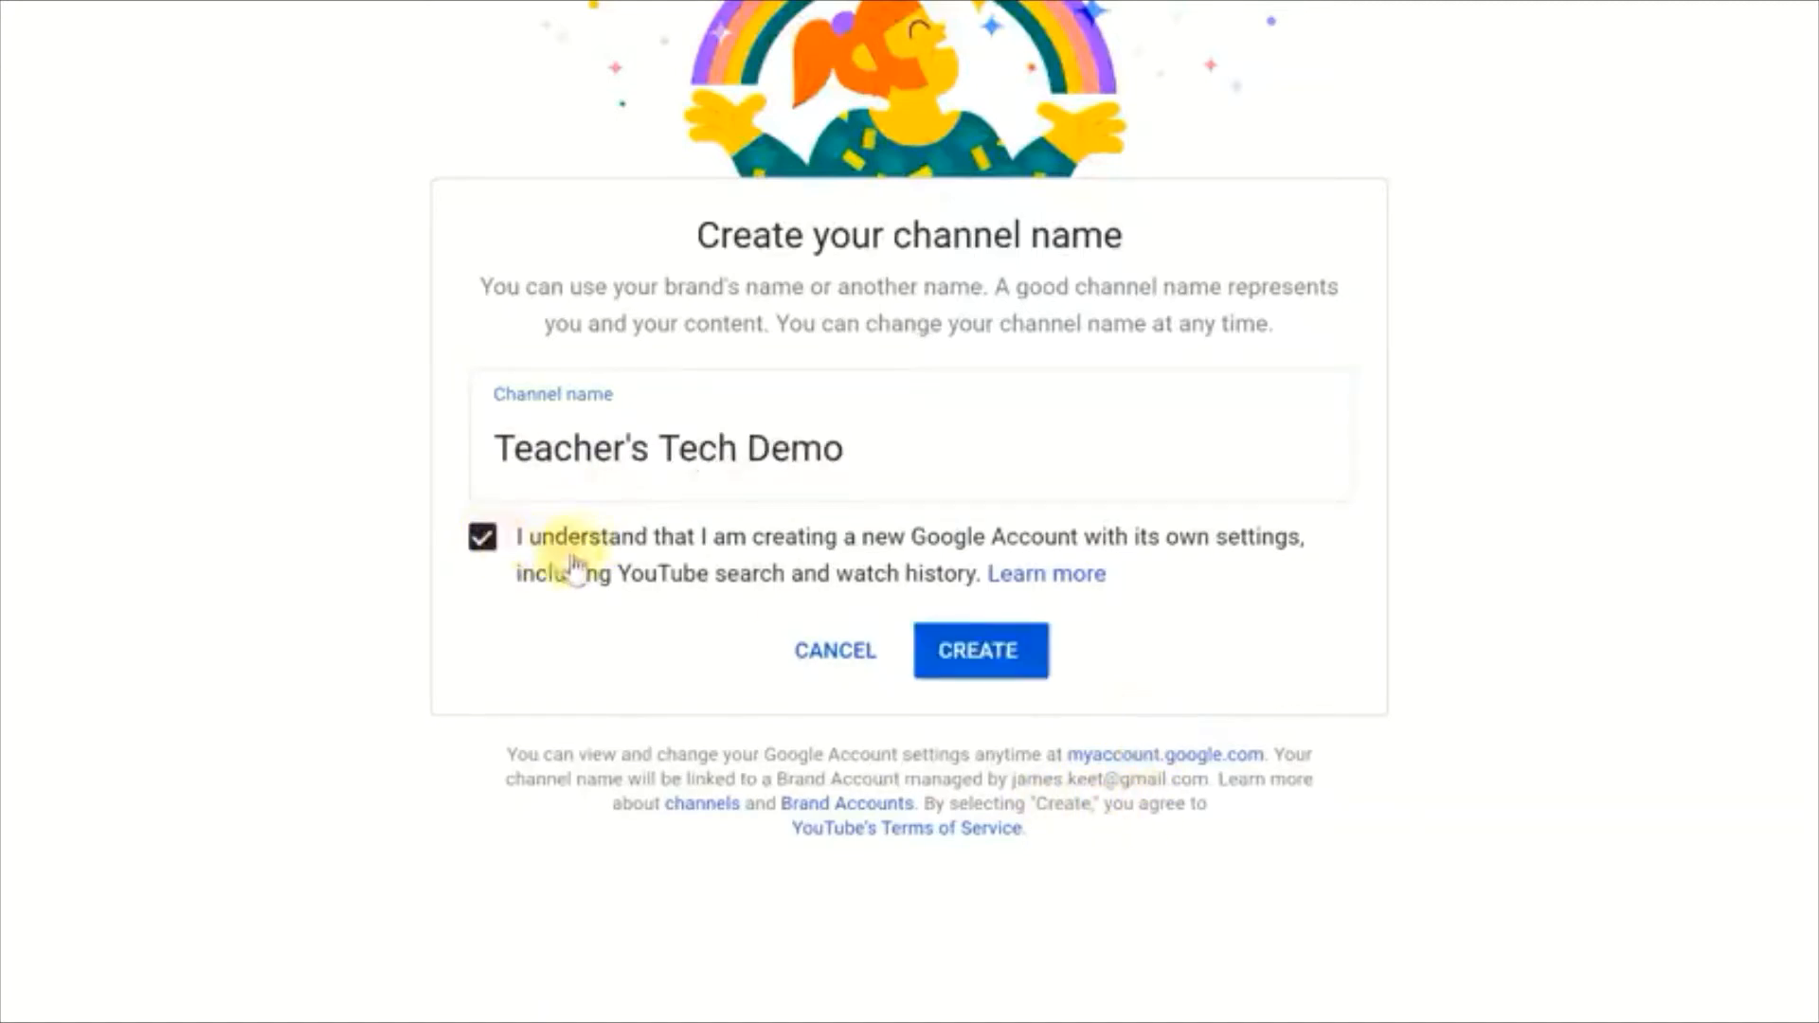
left_click(1004, 663)
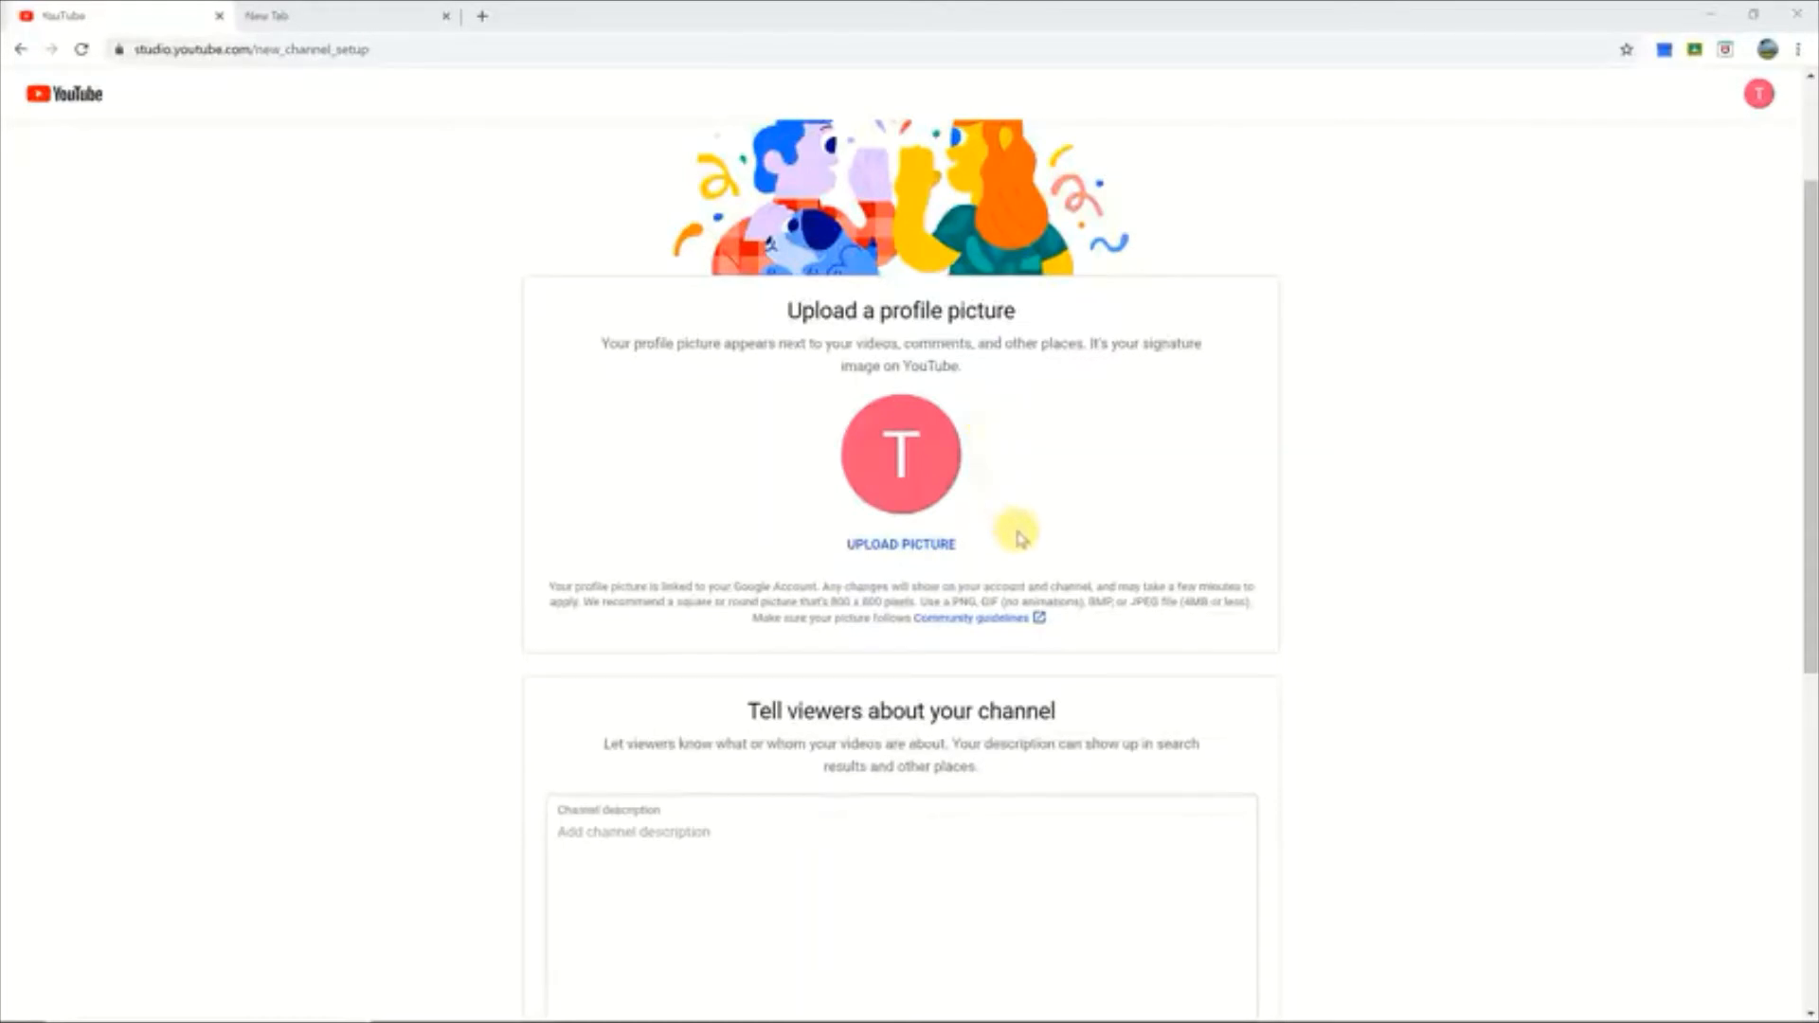
Step: Upload a green-background portrait from the Camera Roll folder in Pictures as the channel's profile picture
left_click(914, 555)
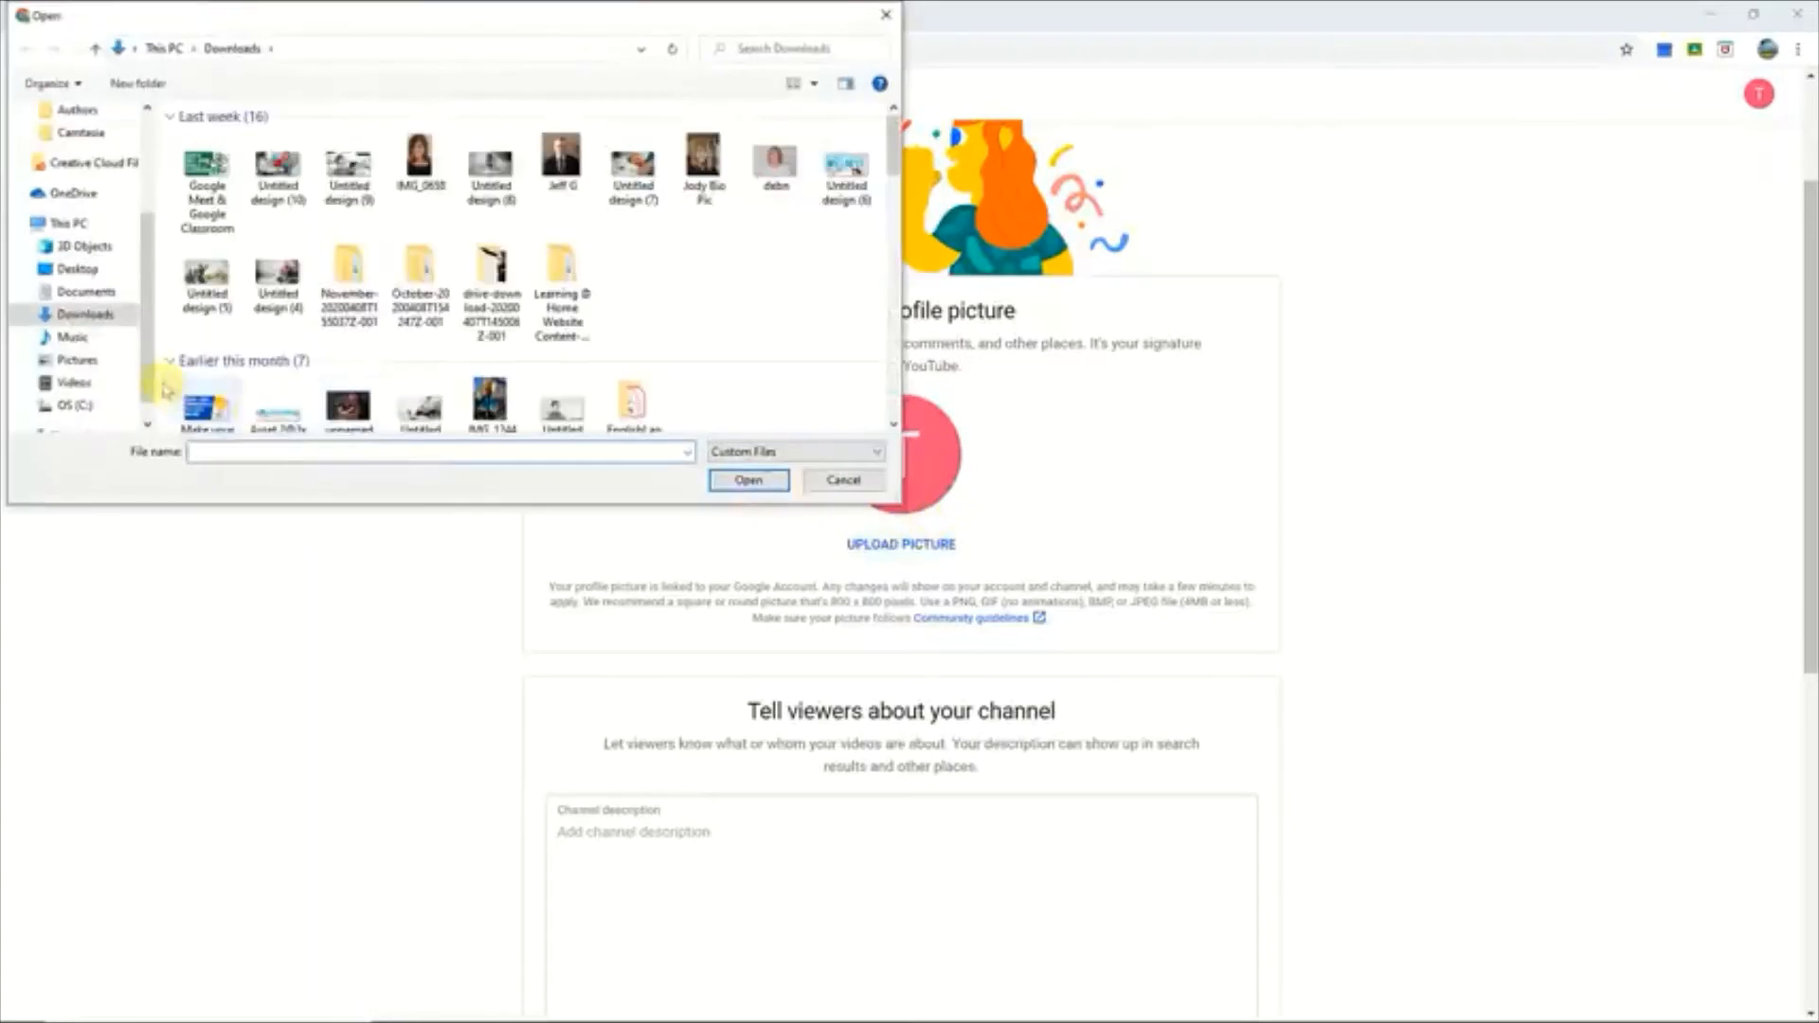
left_click(76, 361)
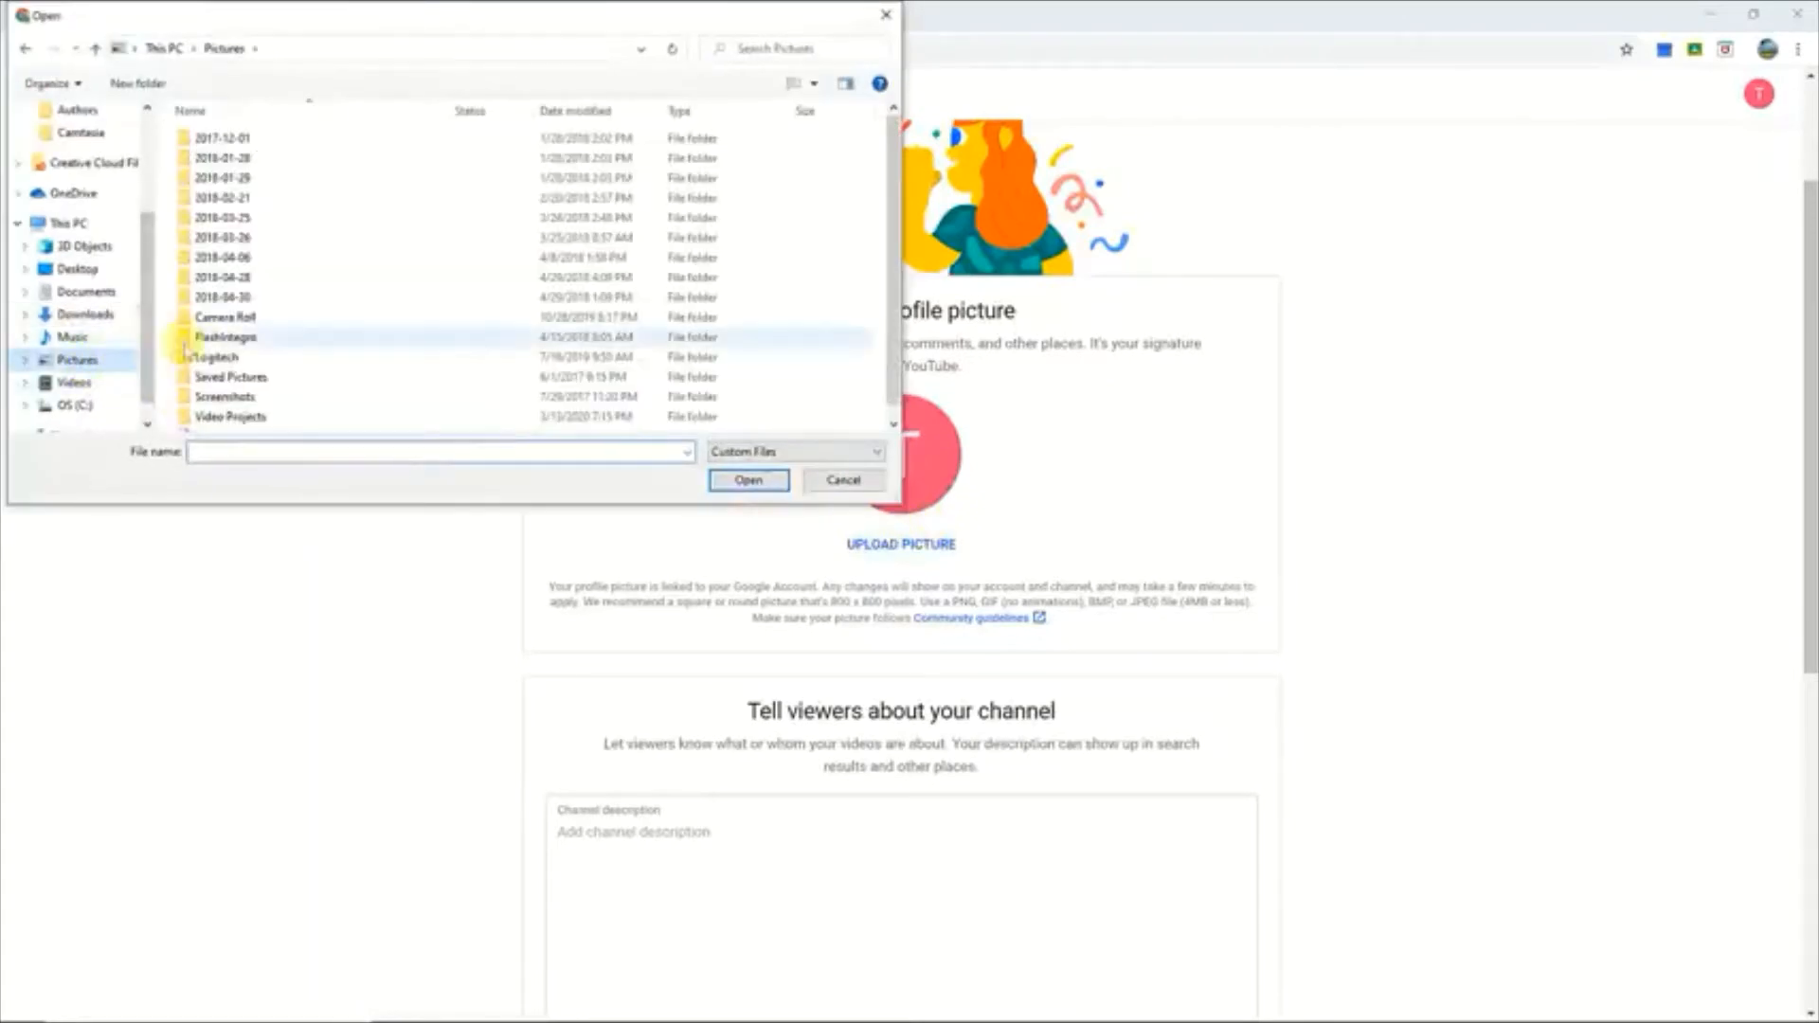
double_click(226, 316)
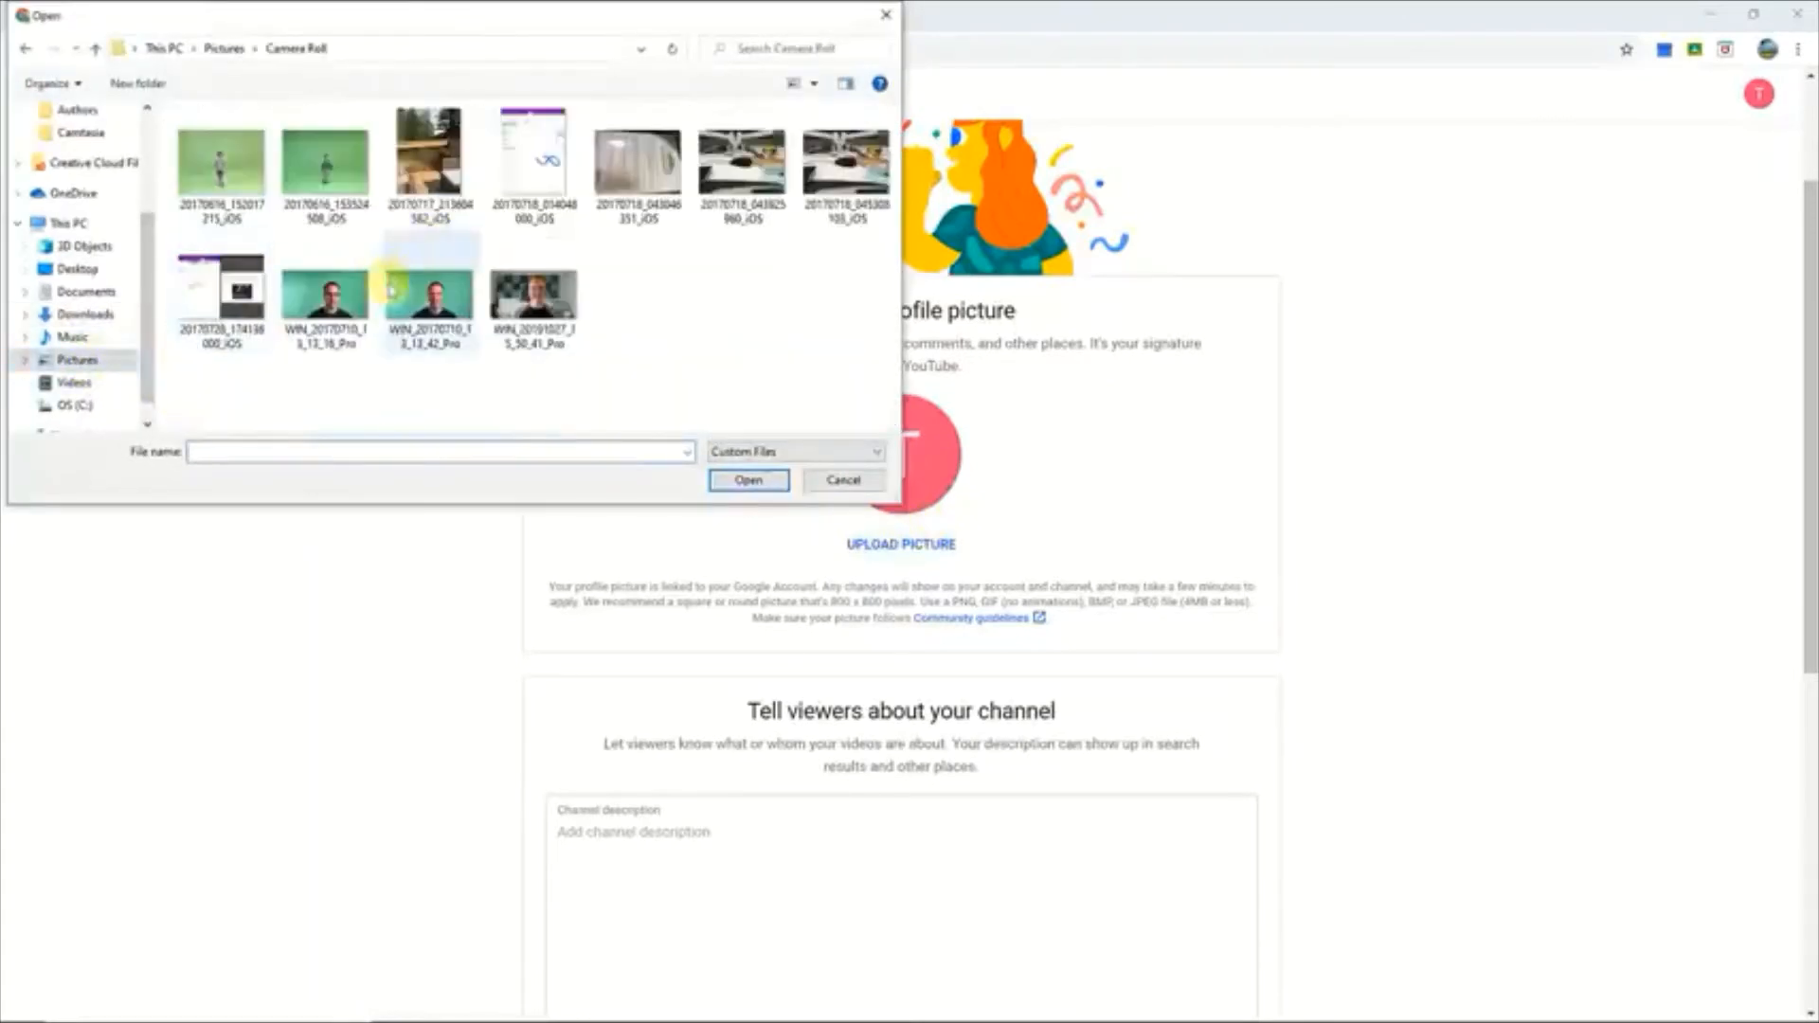
left_click(428, 295)
key("Return")
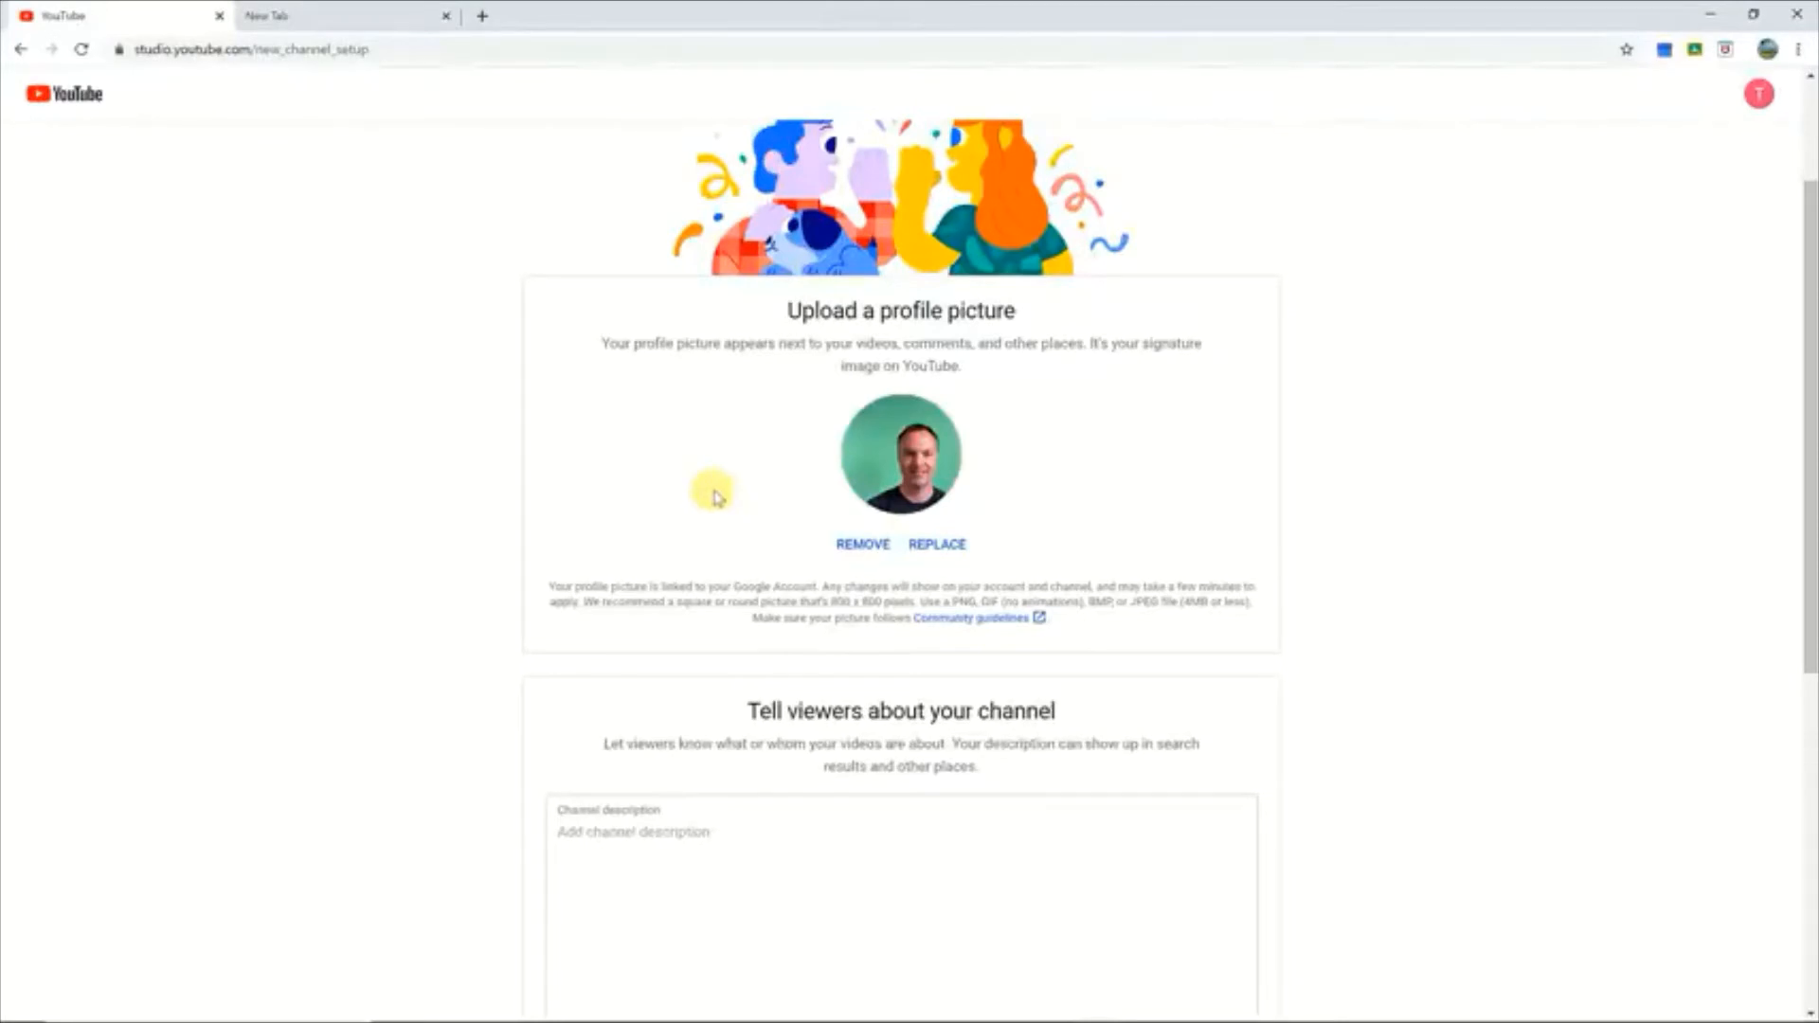
Step: Enter "Info" as the channel description
scroll(715, 492, "down", 4)
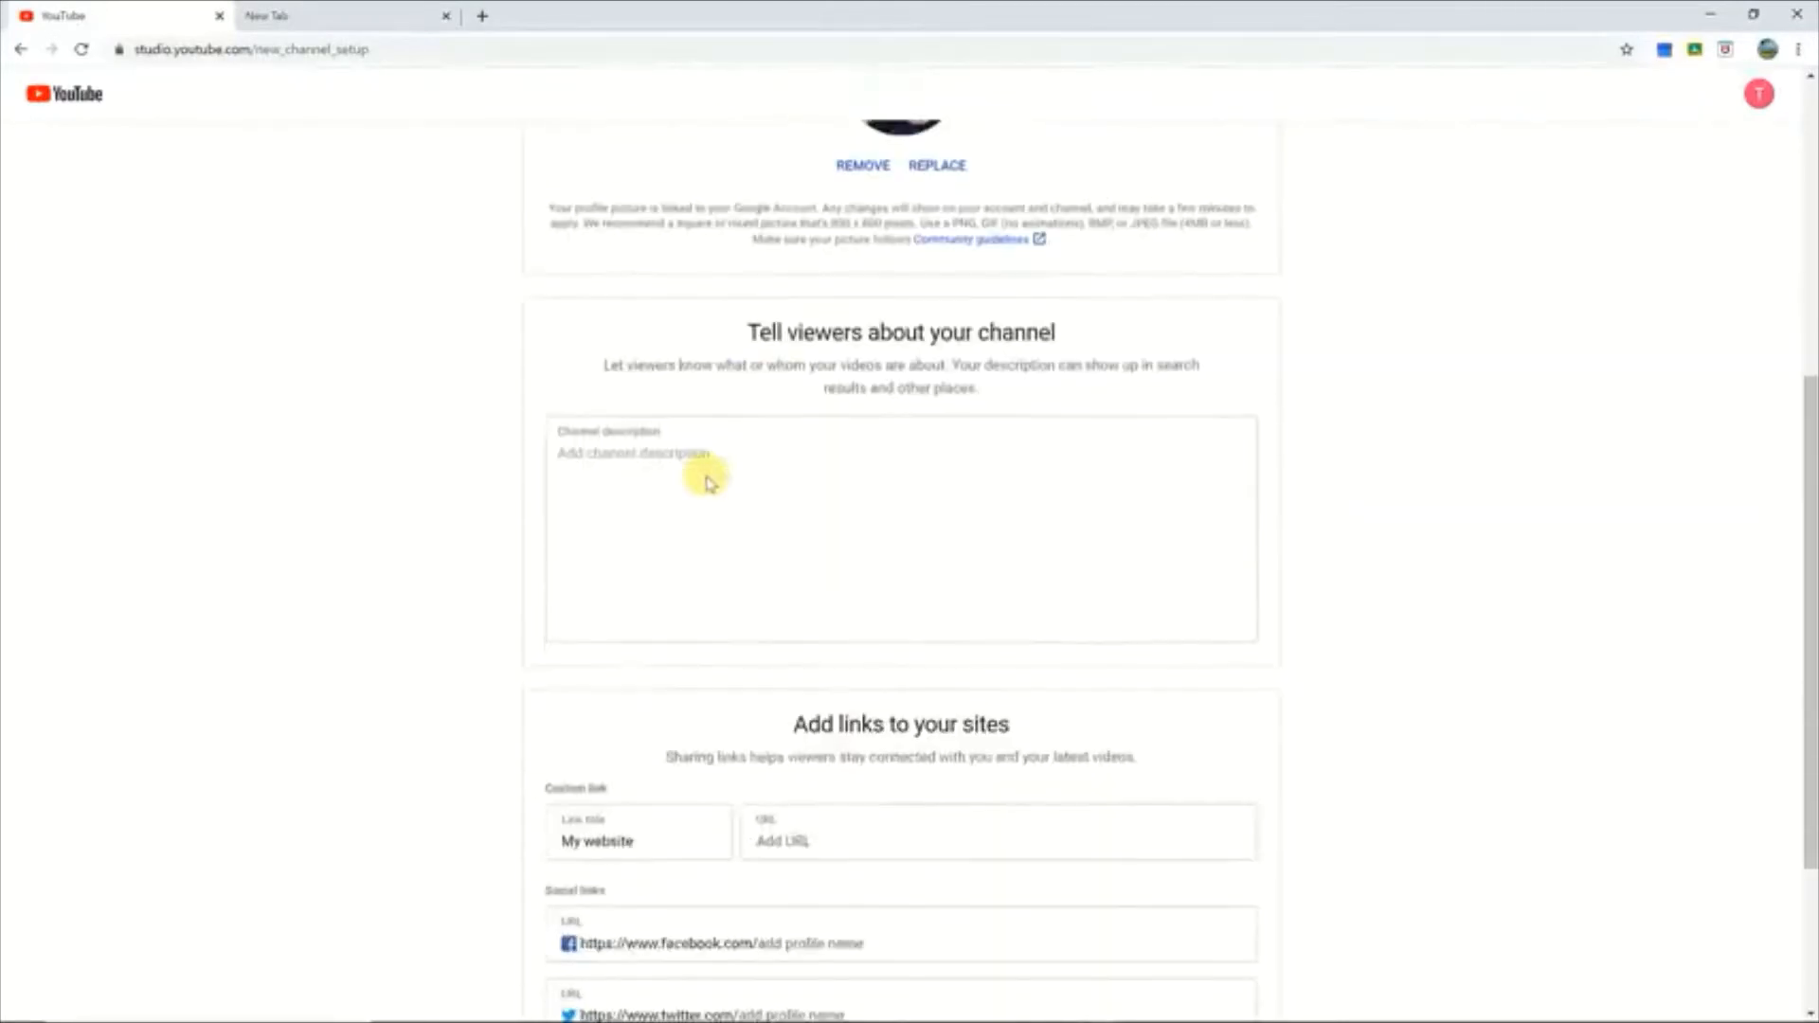
scroll(707, 475, "down", 1)
left_click(710, 453)
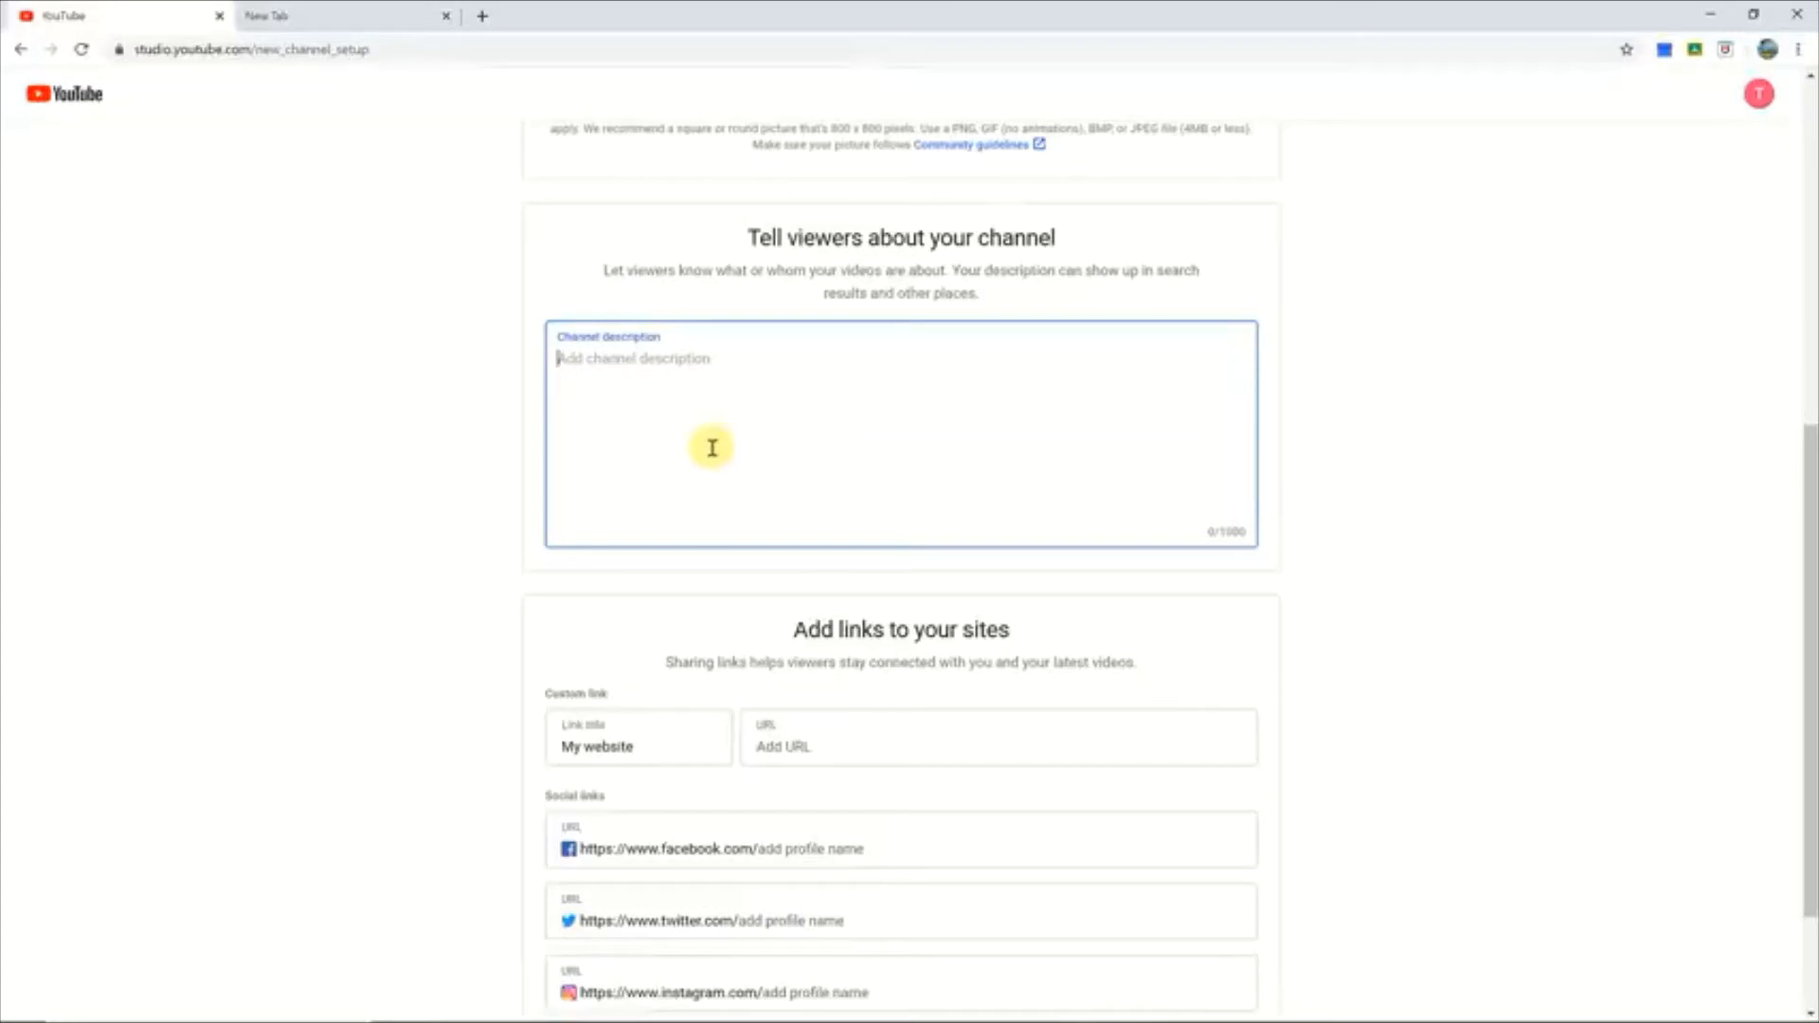
type("(")
left_click(396, 568)
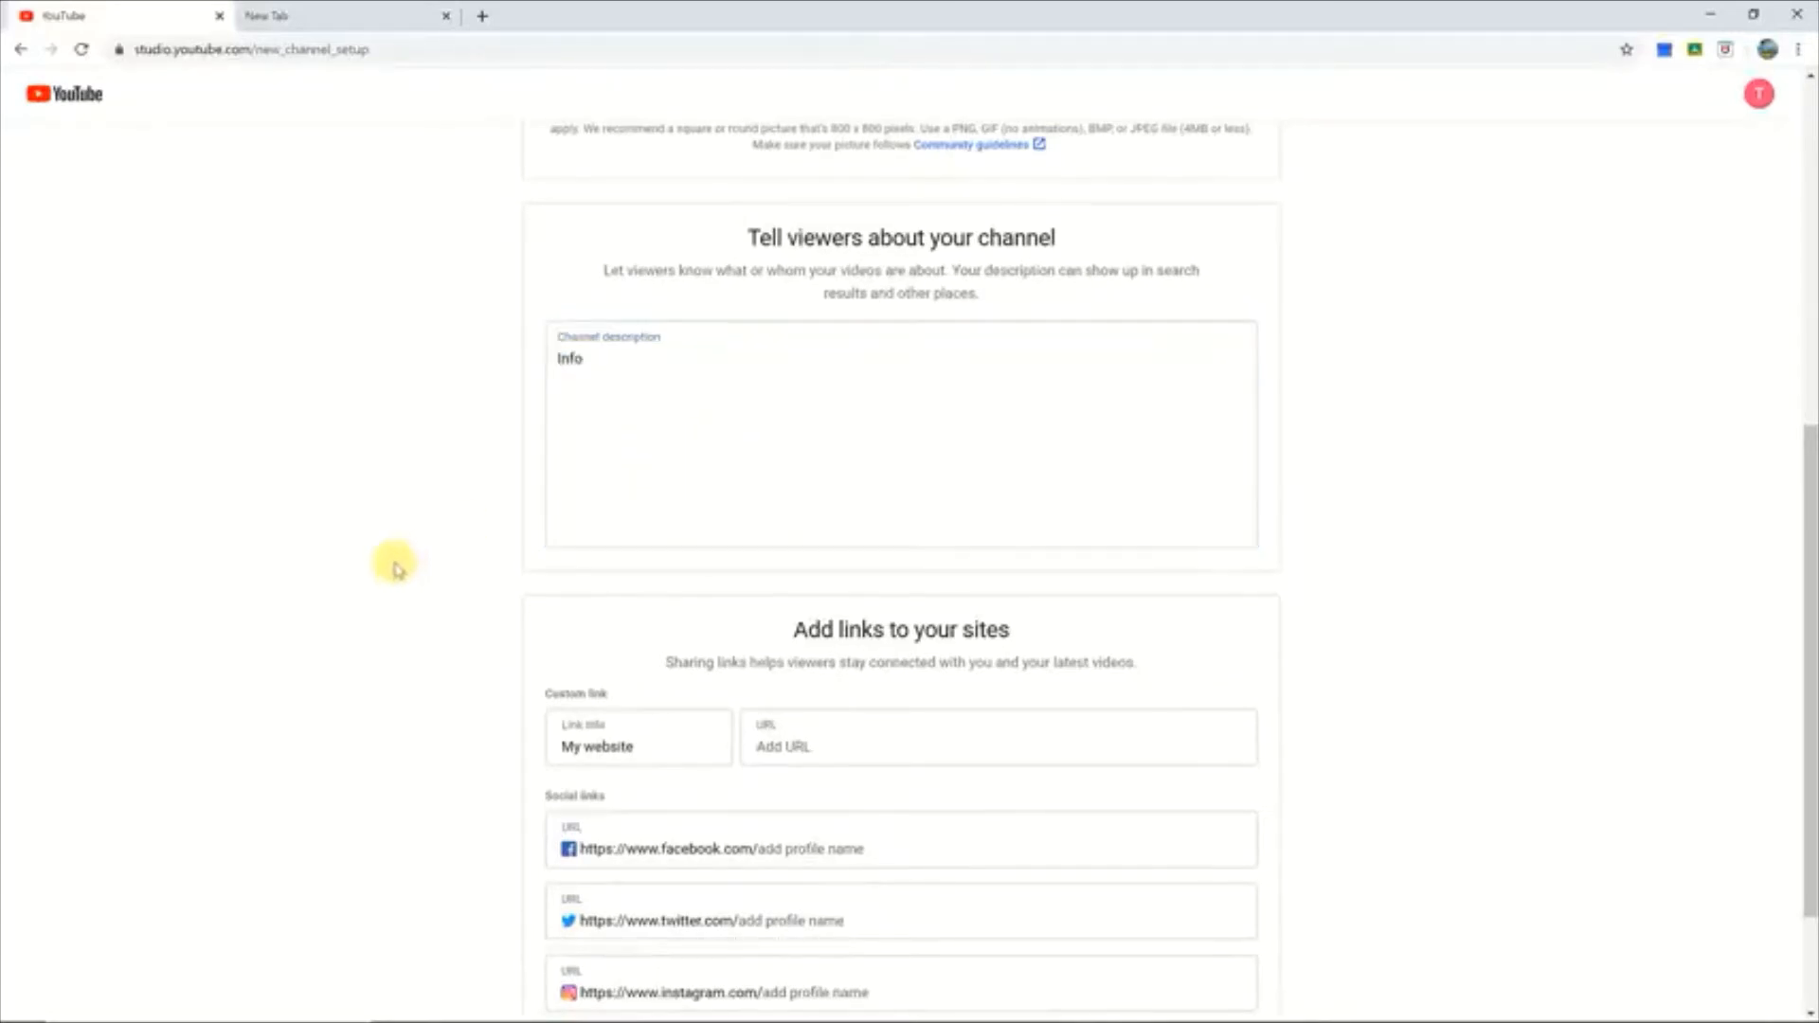
scroll(396, 568, "down", 2)
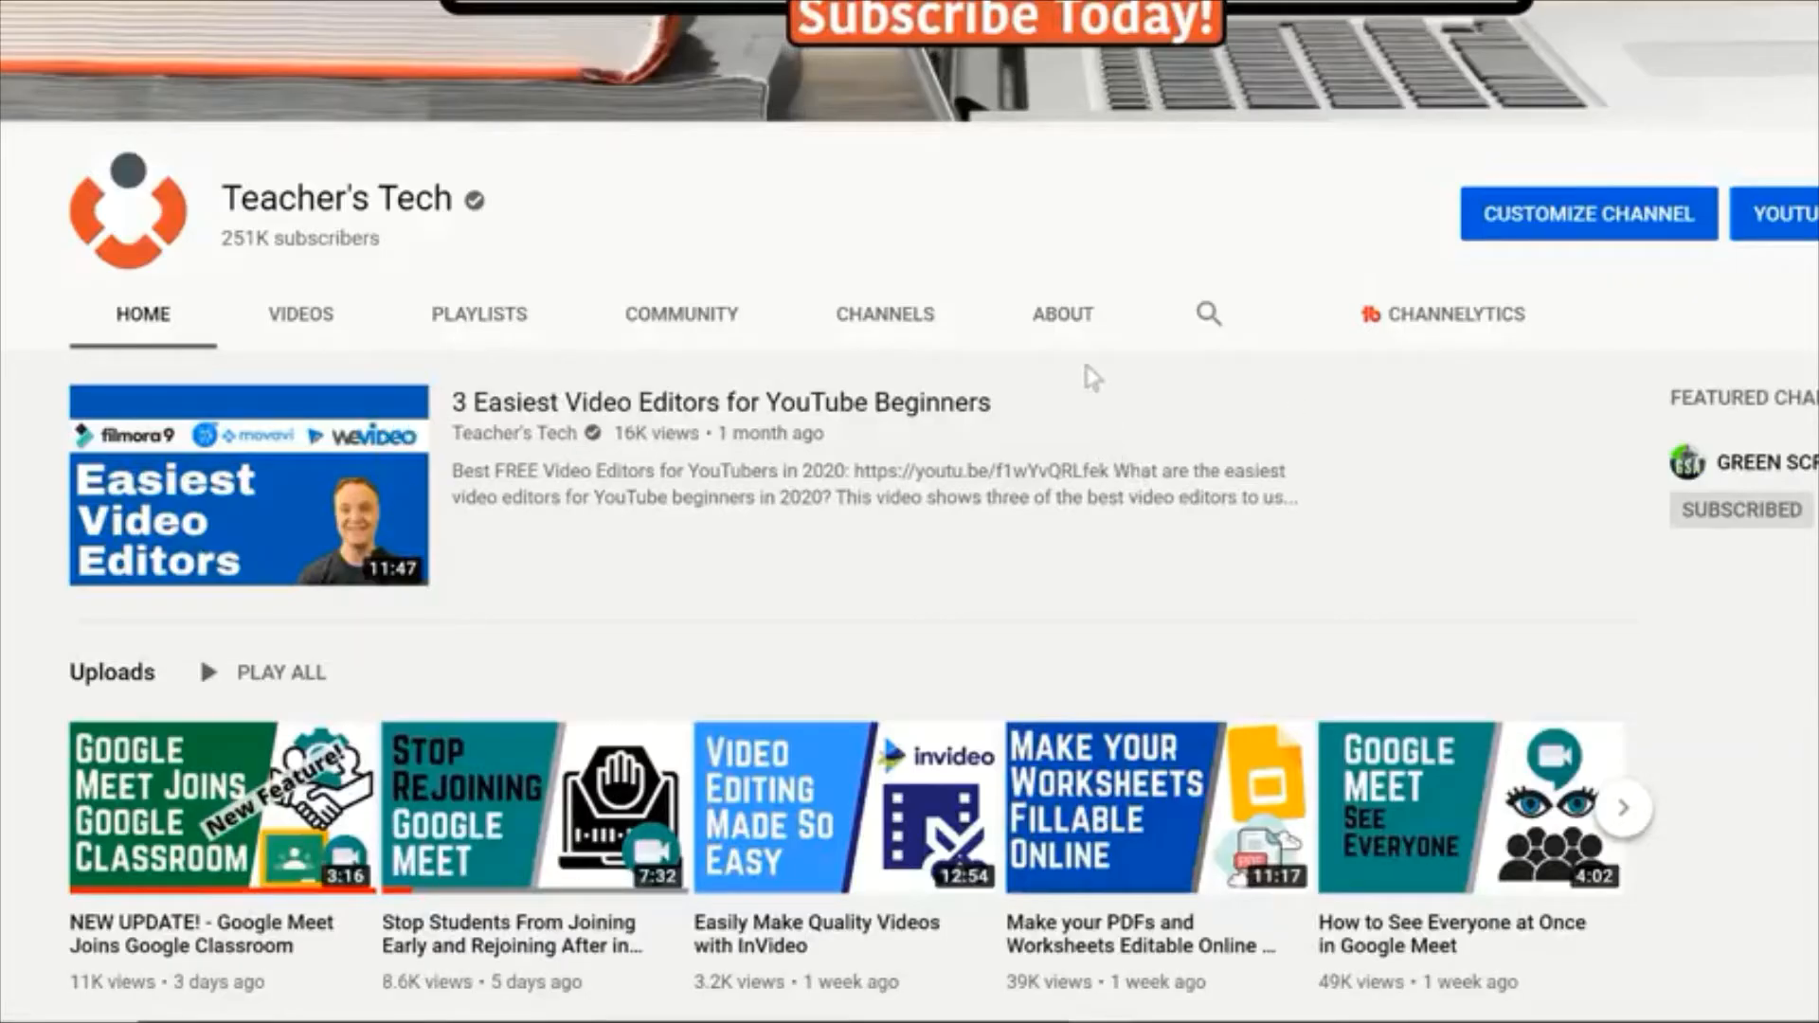
Step: Examine the description, details and links on the existing Teacher's Tech channel's About page
left_click(1079, 324)
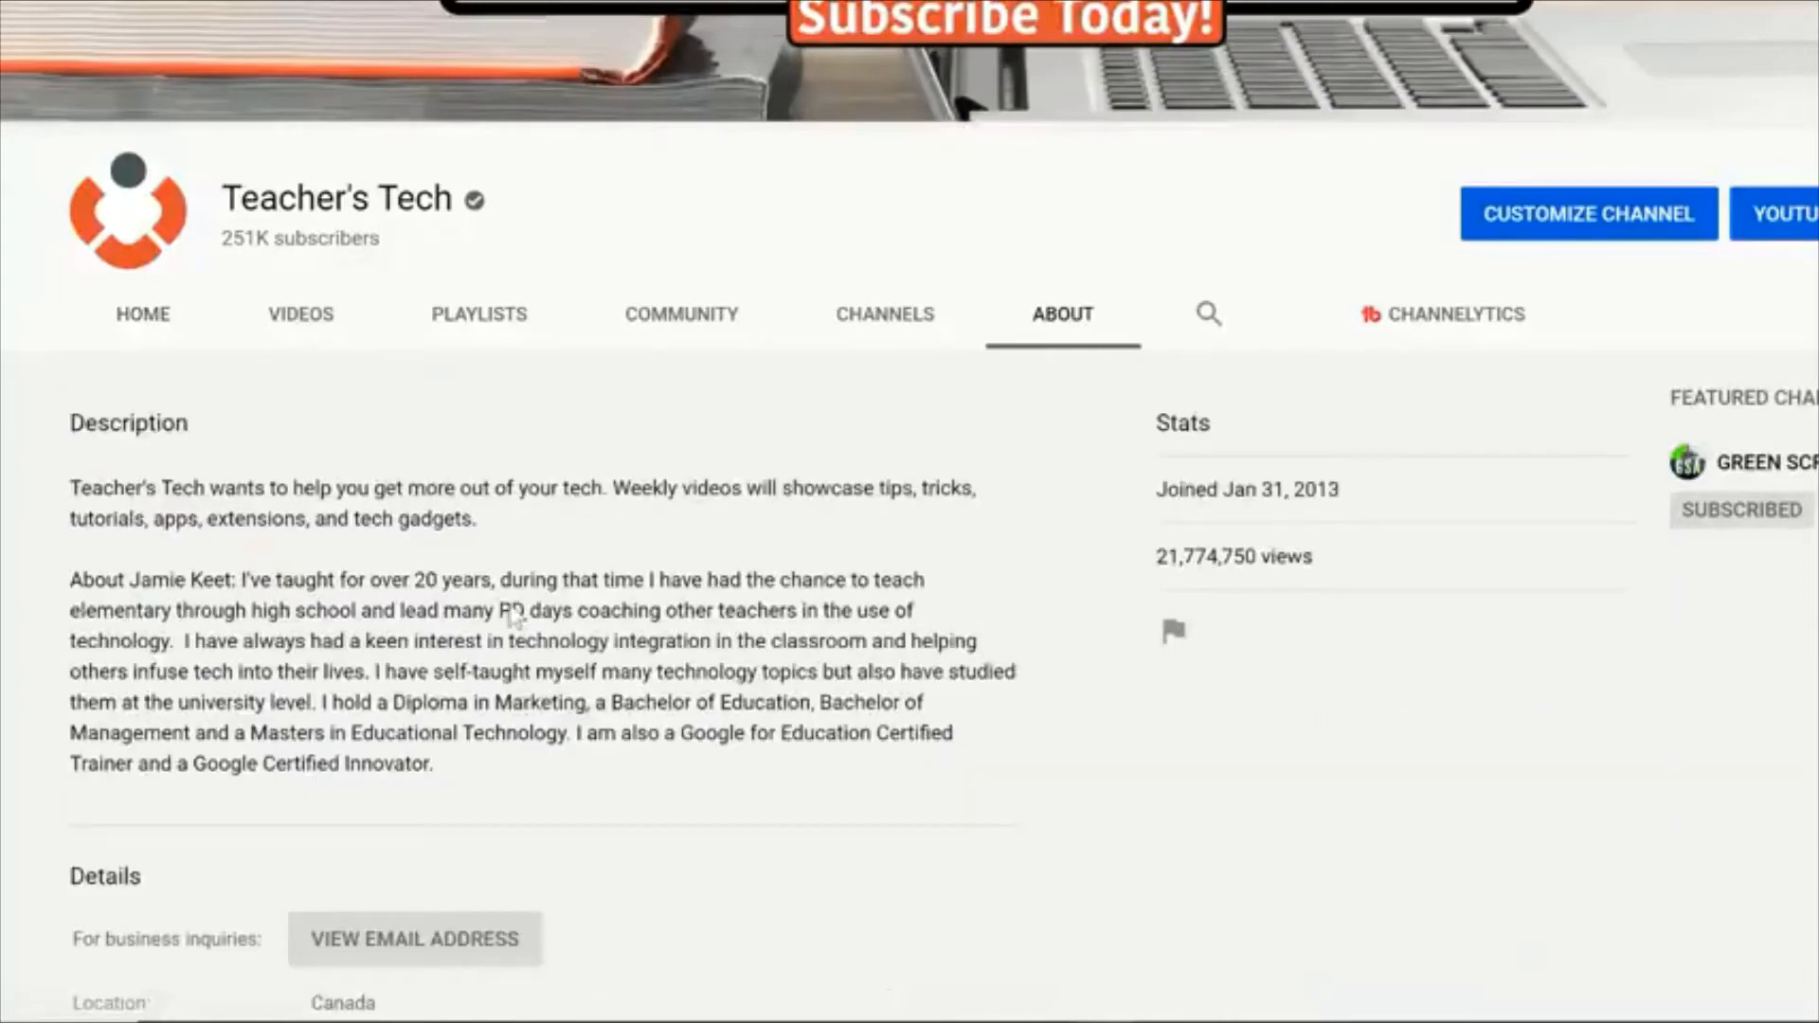
scroll(512, 616, "down", 2)
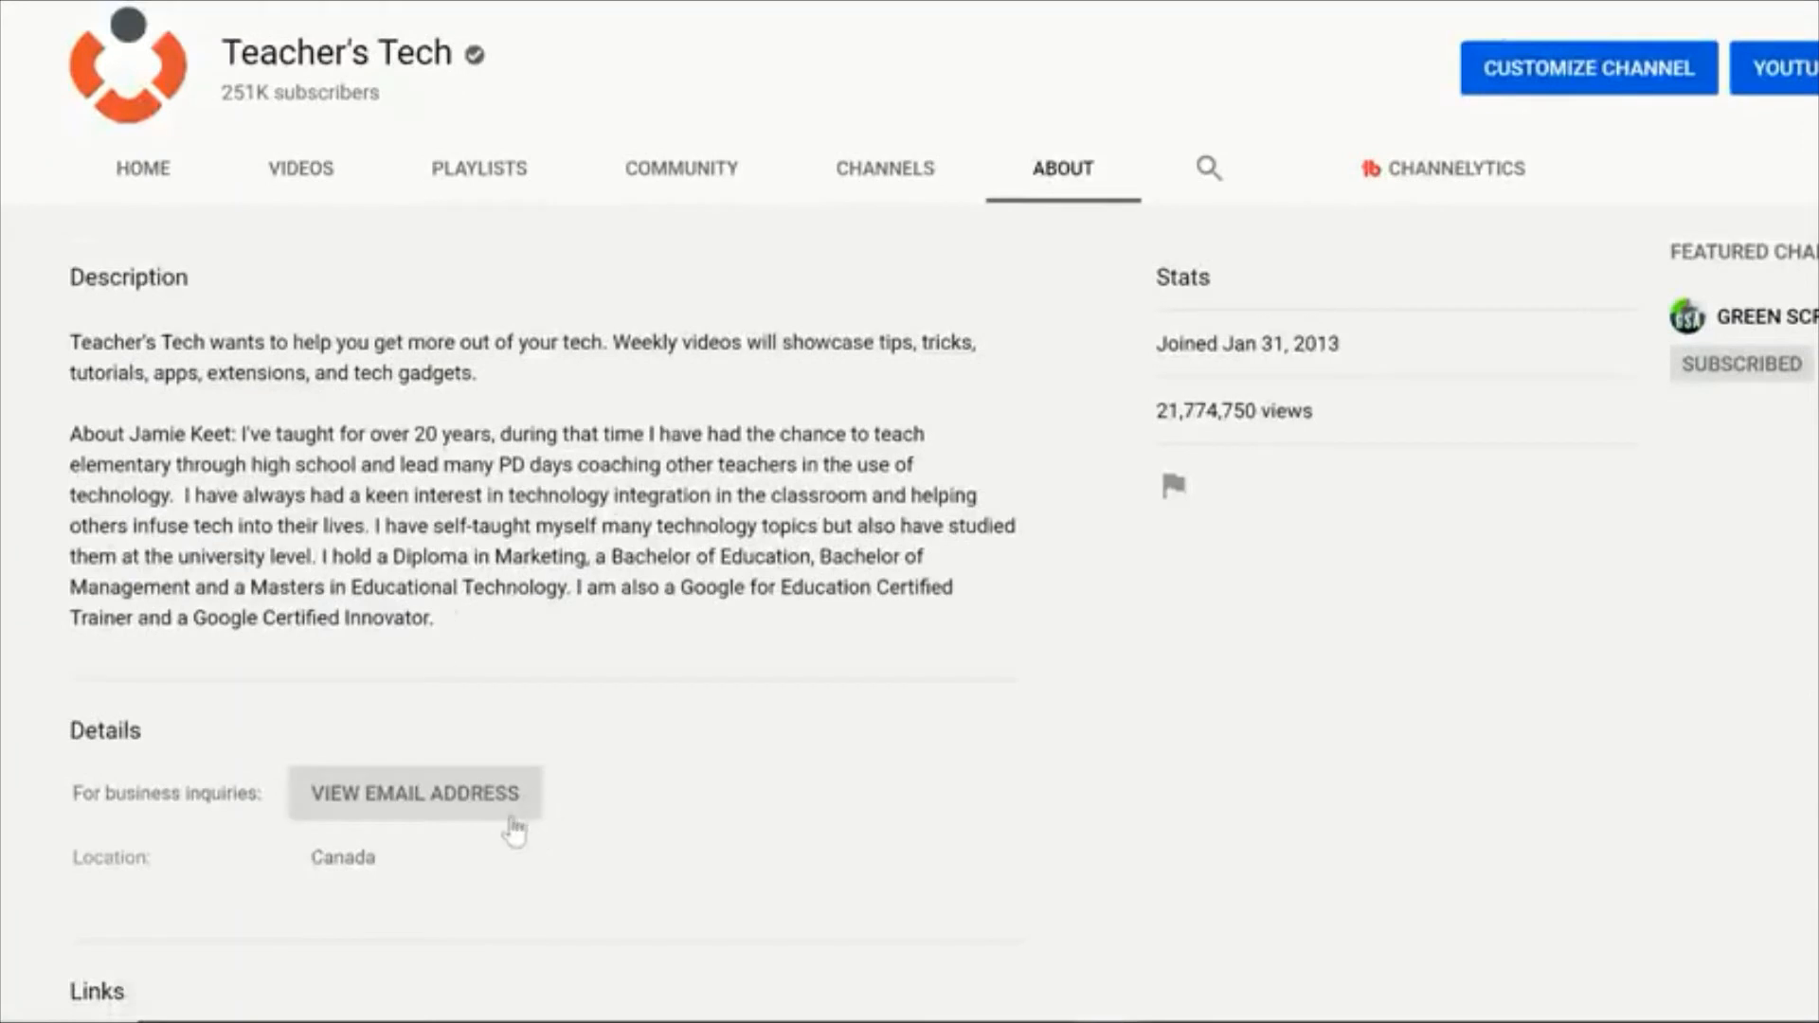
scroll(730, 528, "down", 4)
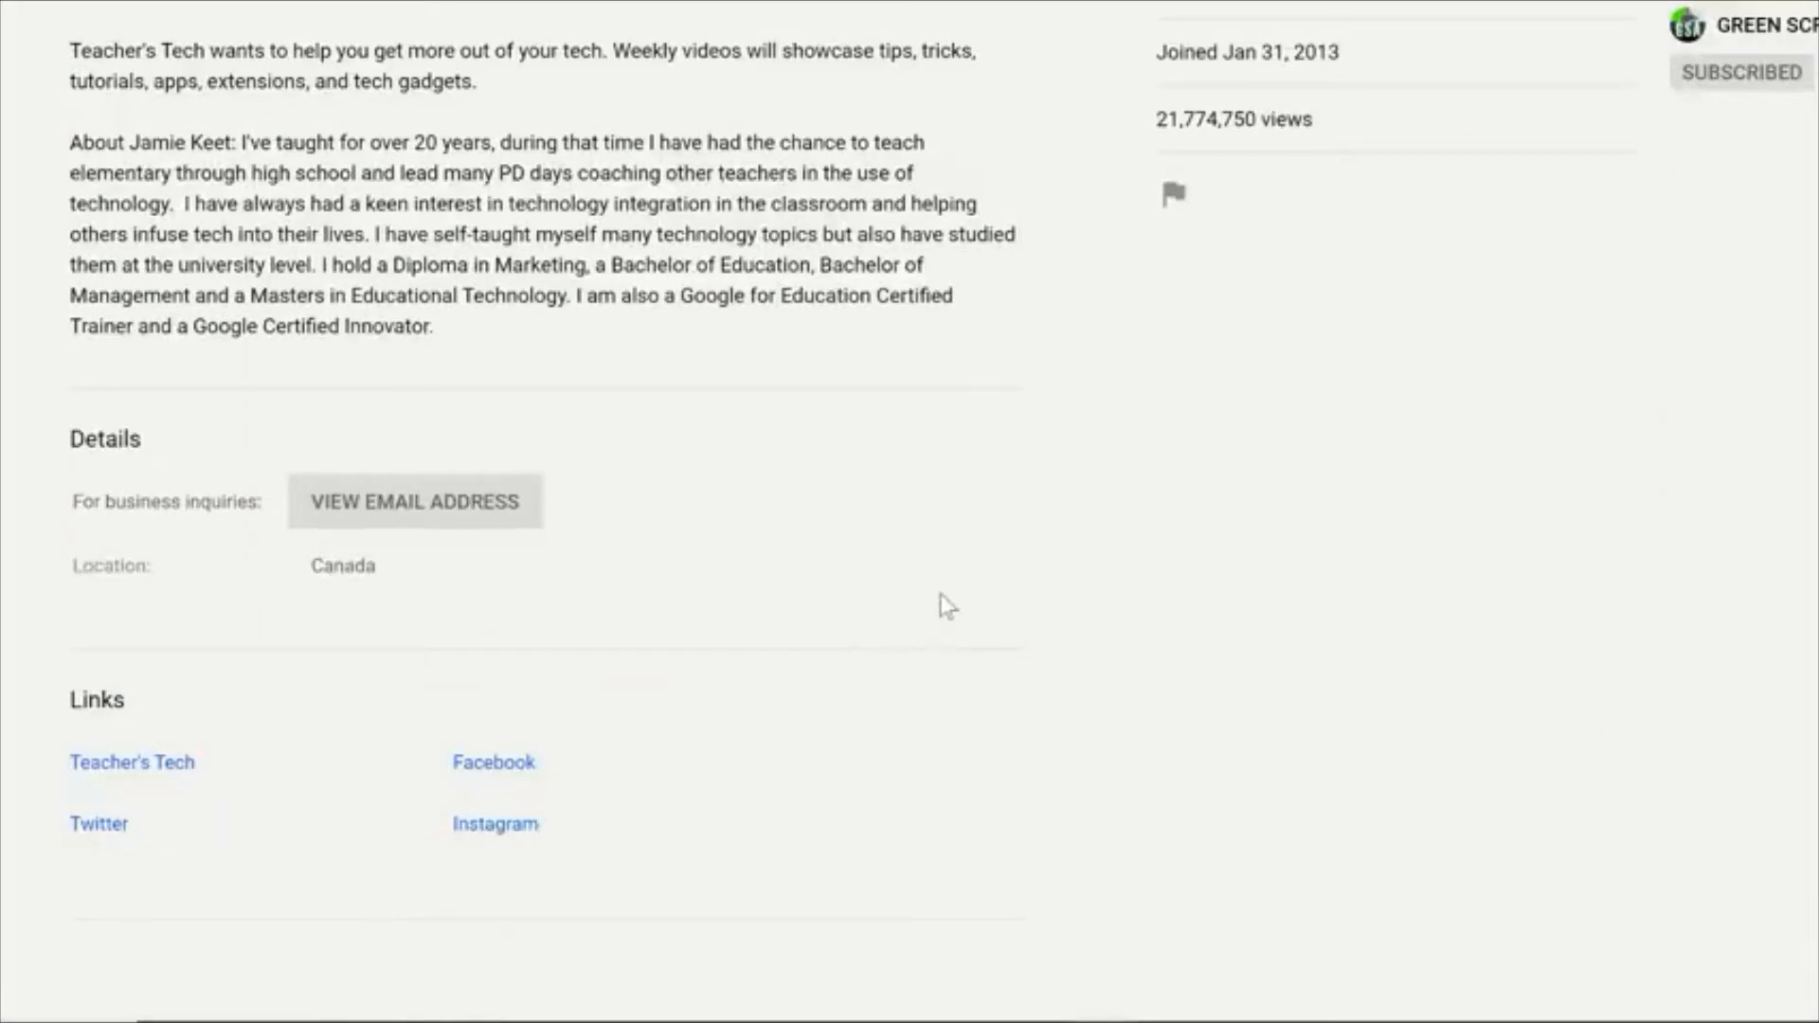
scroll(941, 606, "up", 6)
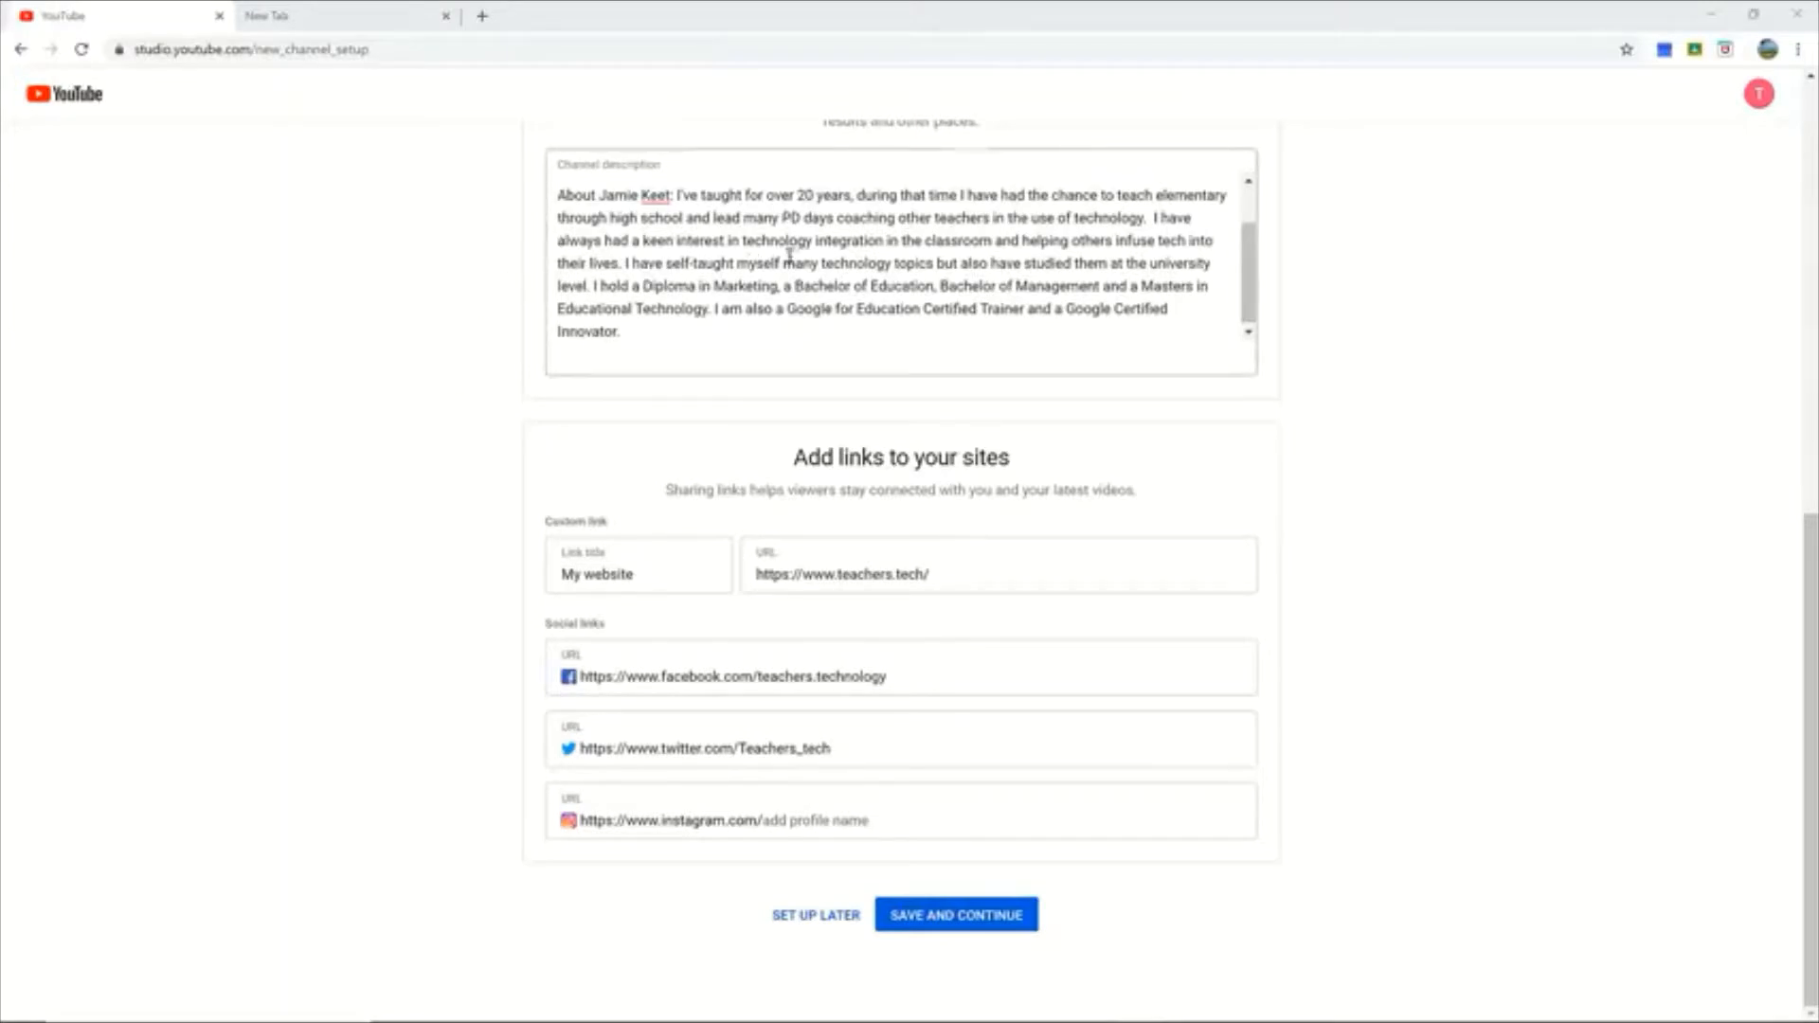
Step: Save the channel setup with its description and the website, Facebook and Twitter links
left_click(867, 579)
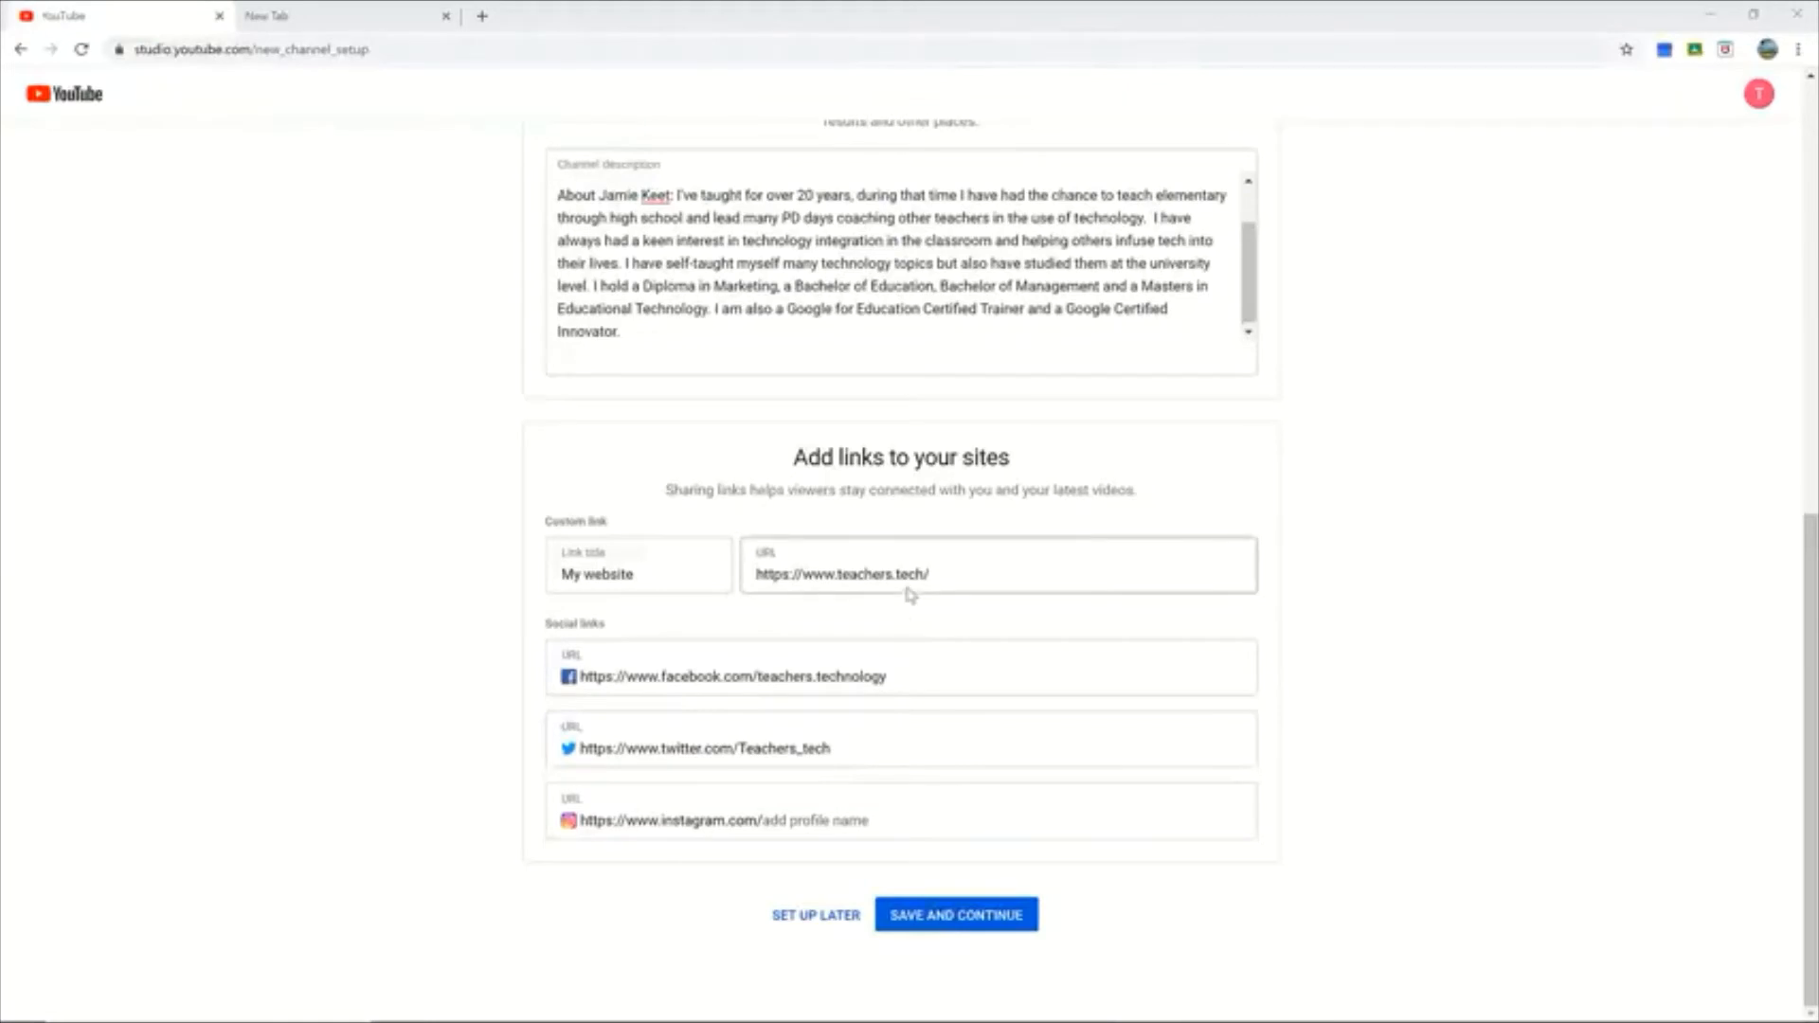
left_click(764, 666)
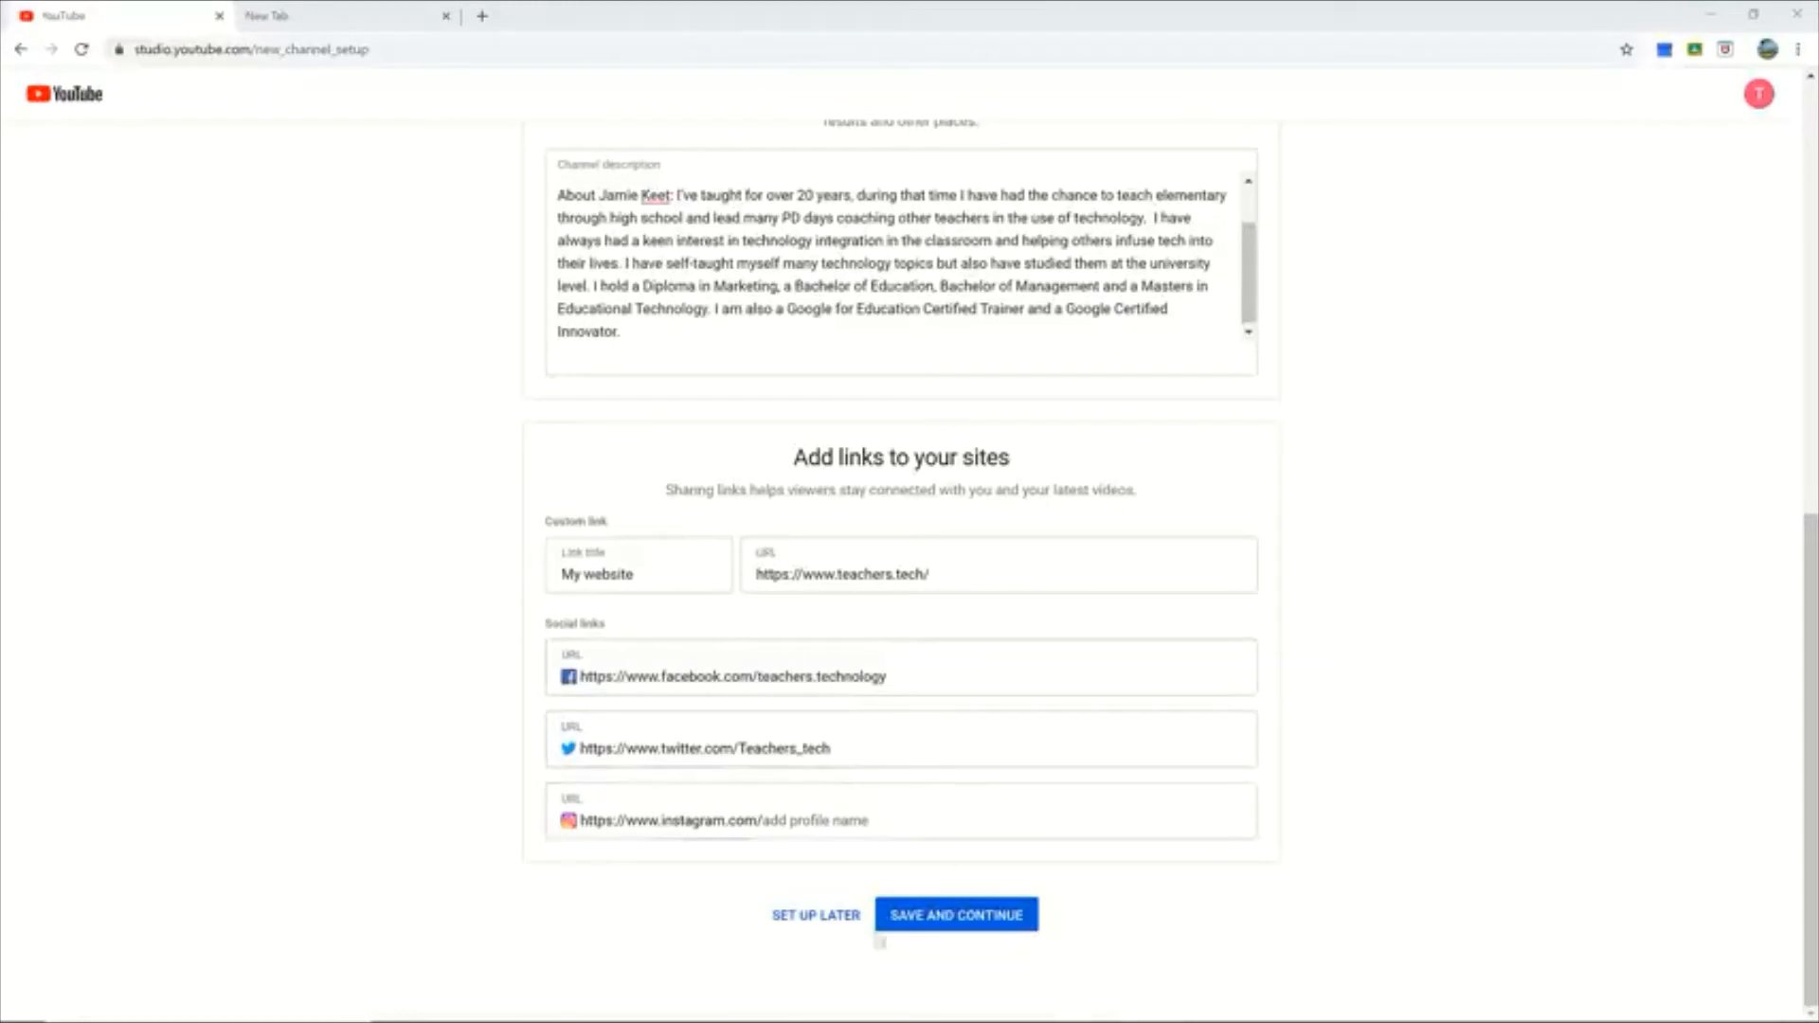
left_click(982, 928)
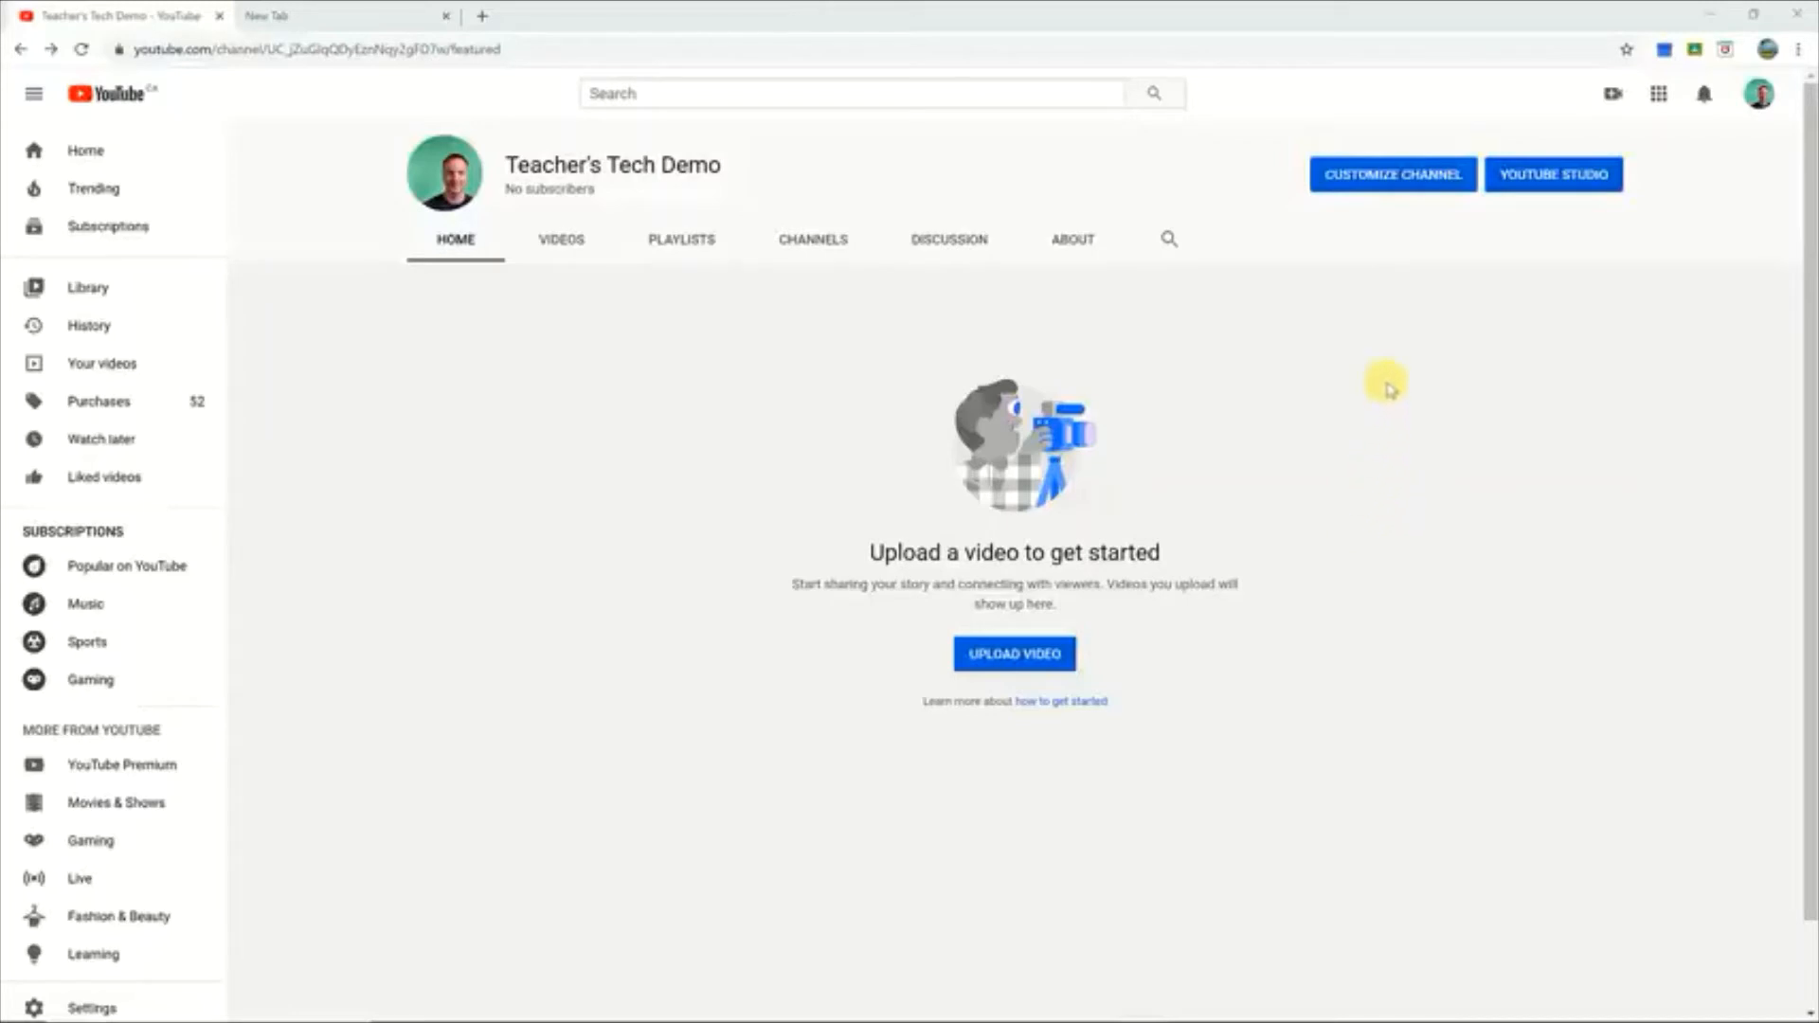
Step: Open the channel description for editing from the new channel's customizable About page
left_click(1073, 246)
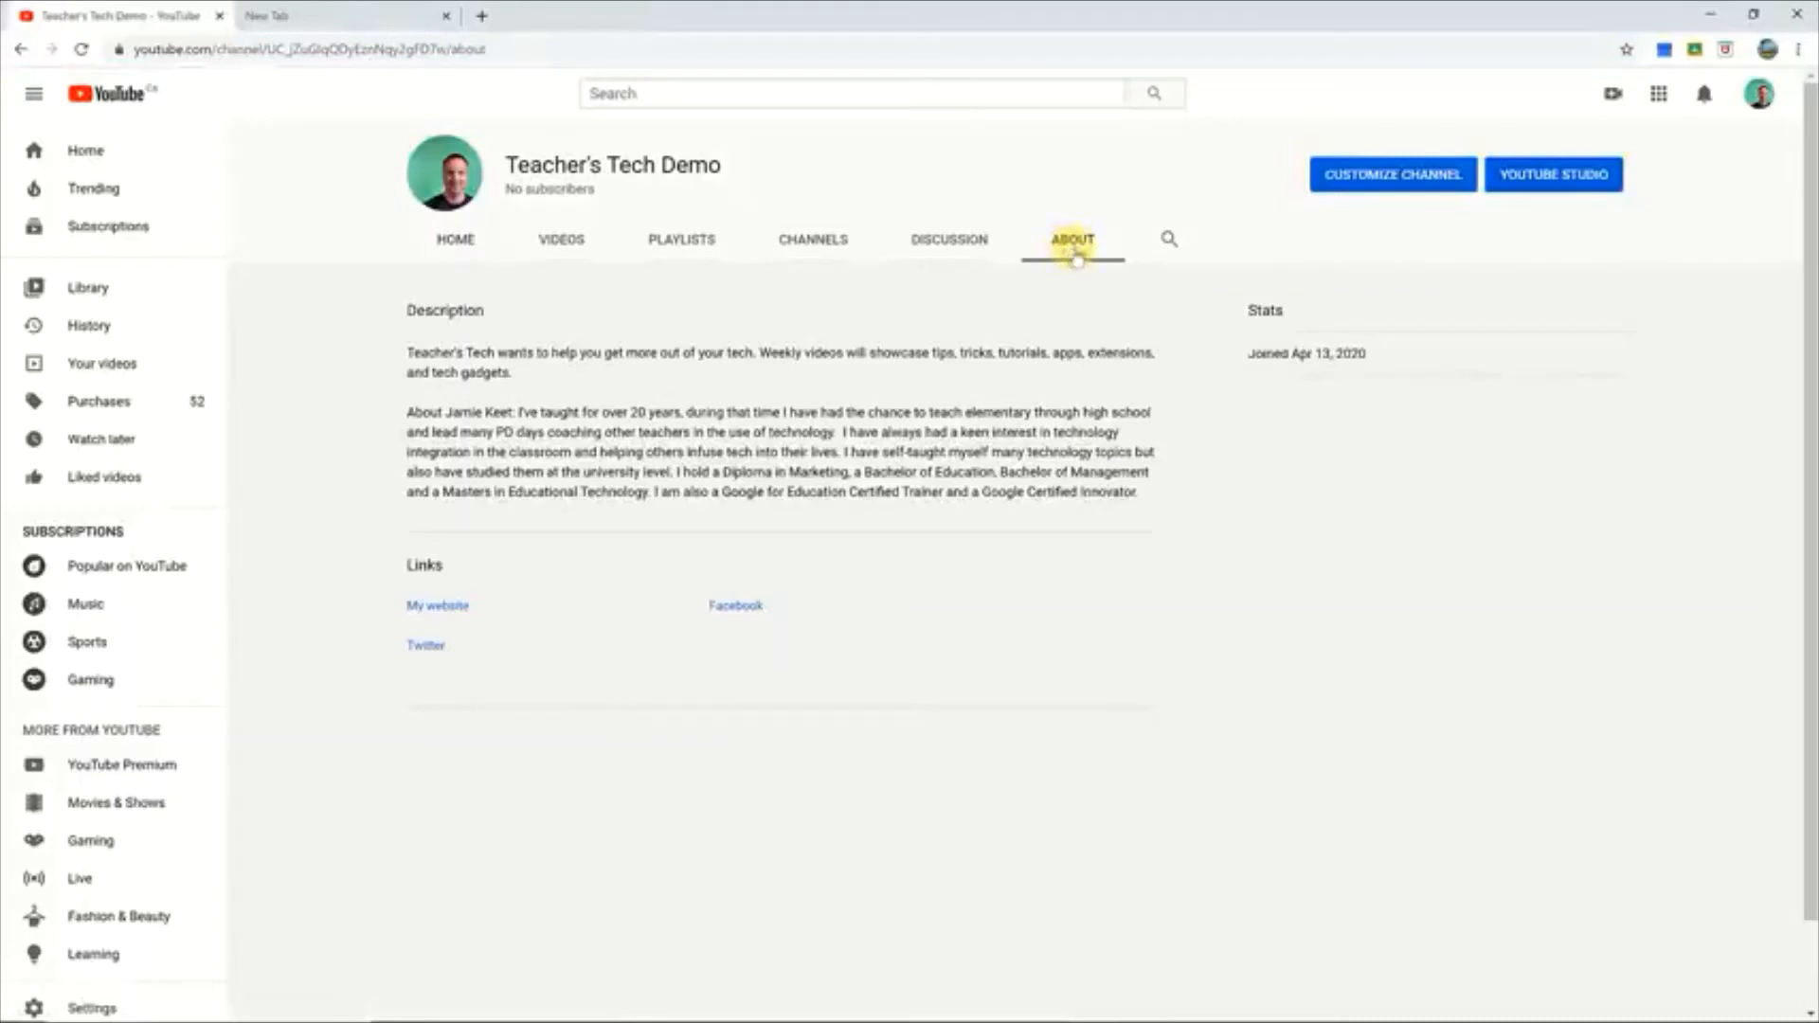
left_click(1357, 185)
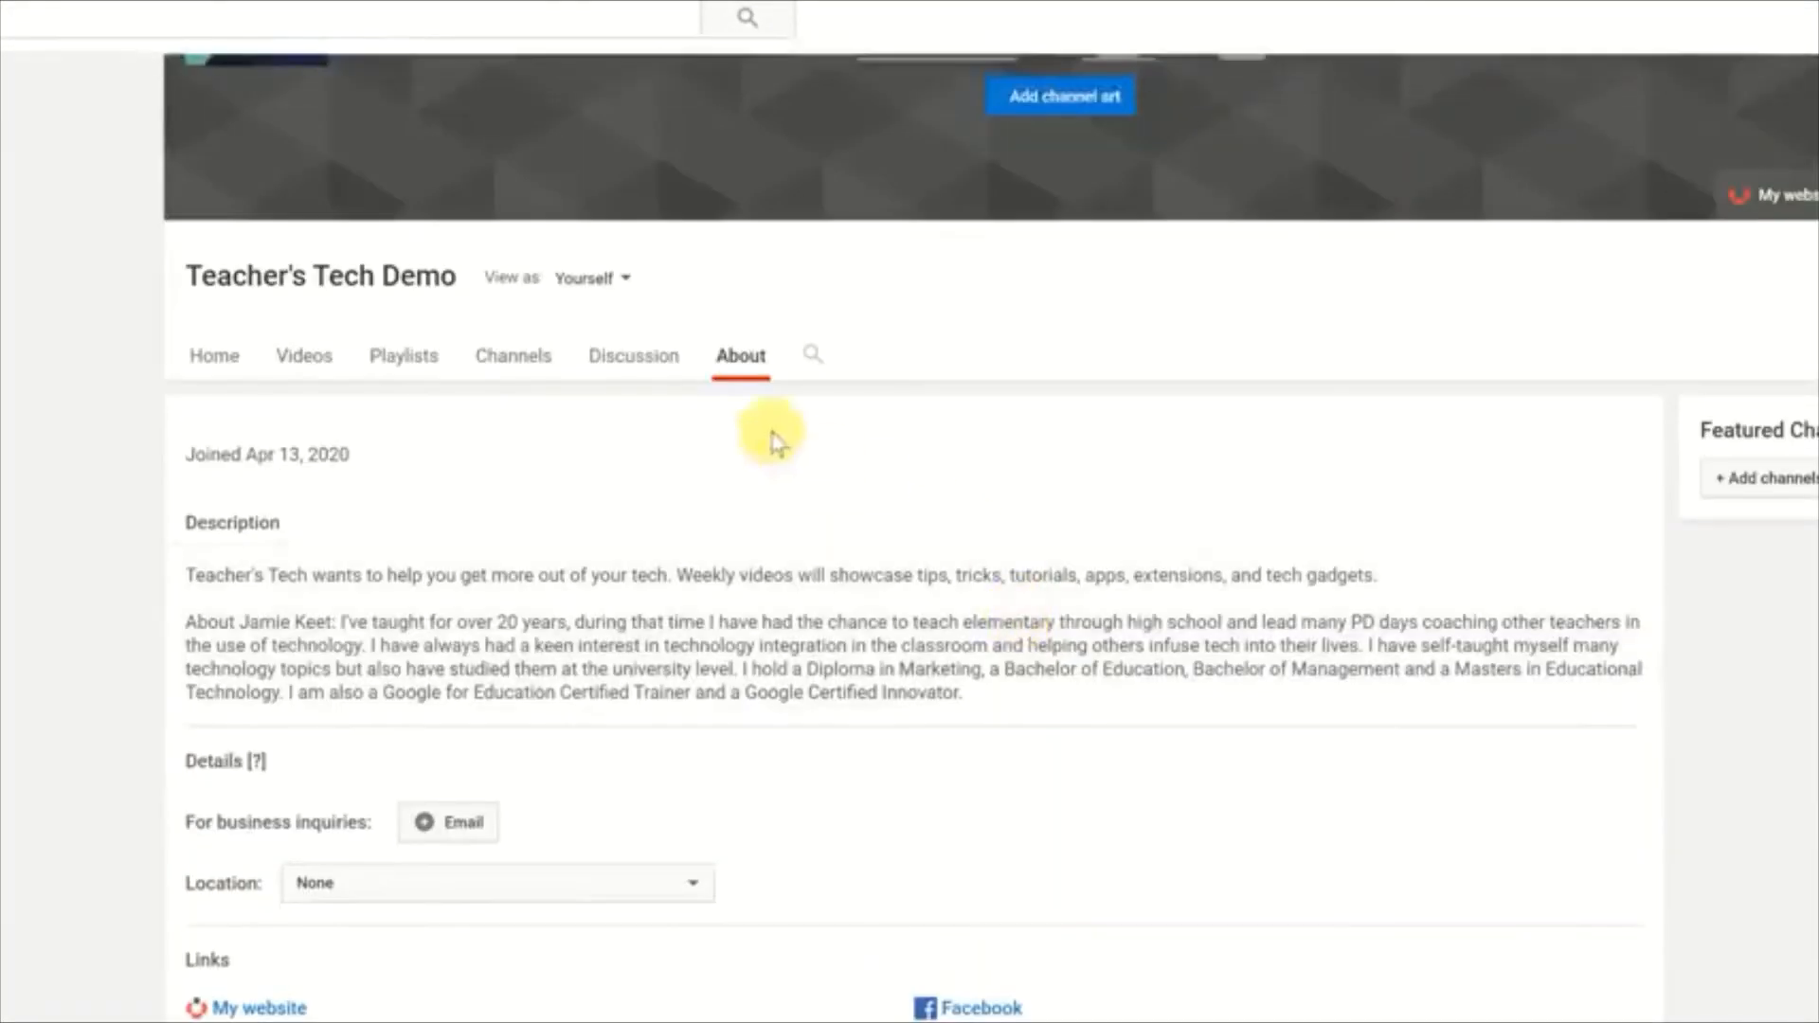
mouse_move(1665, 650)
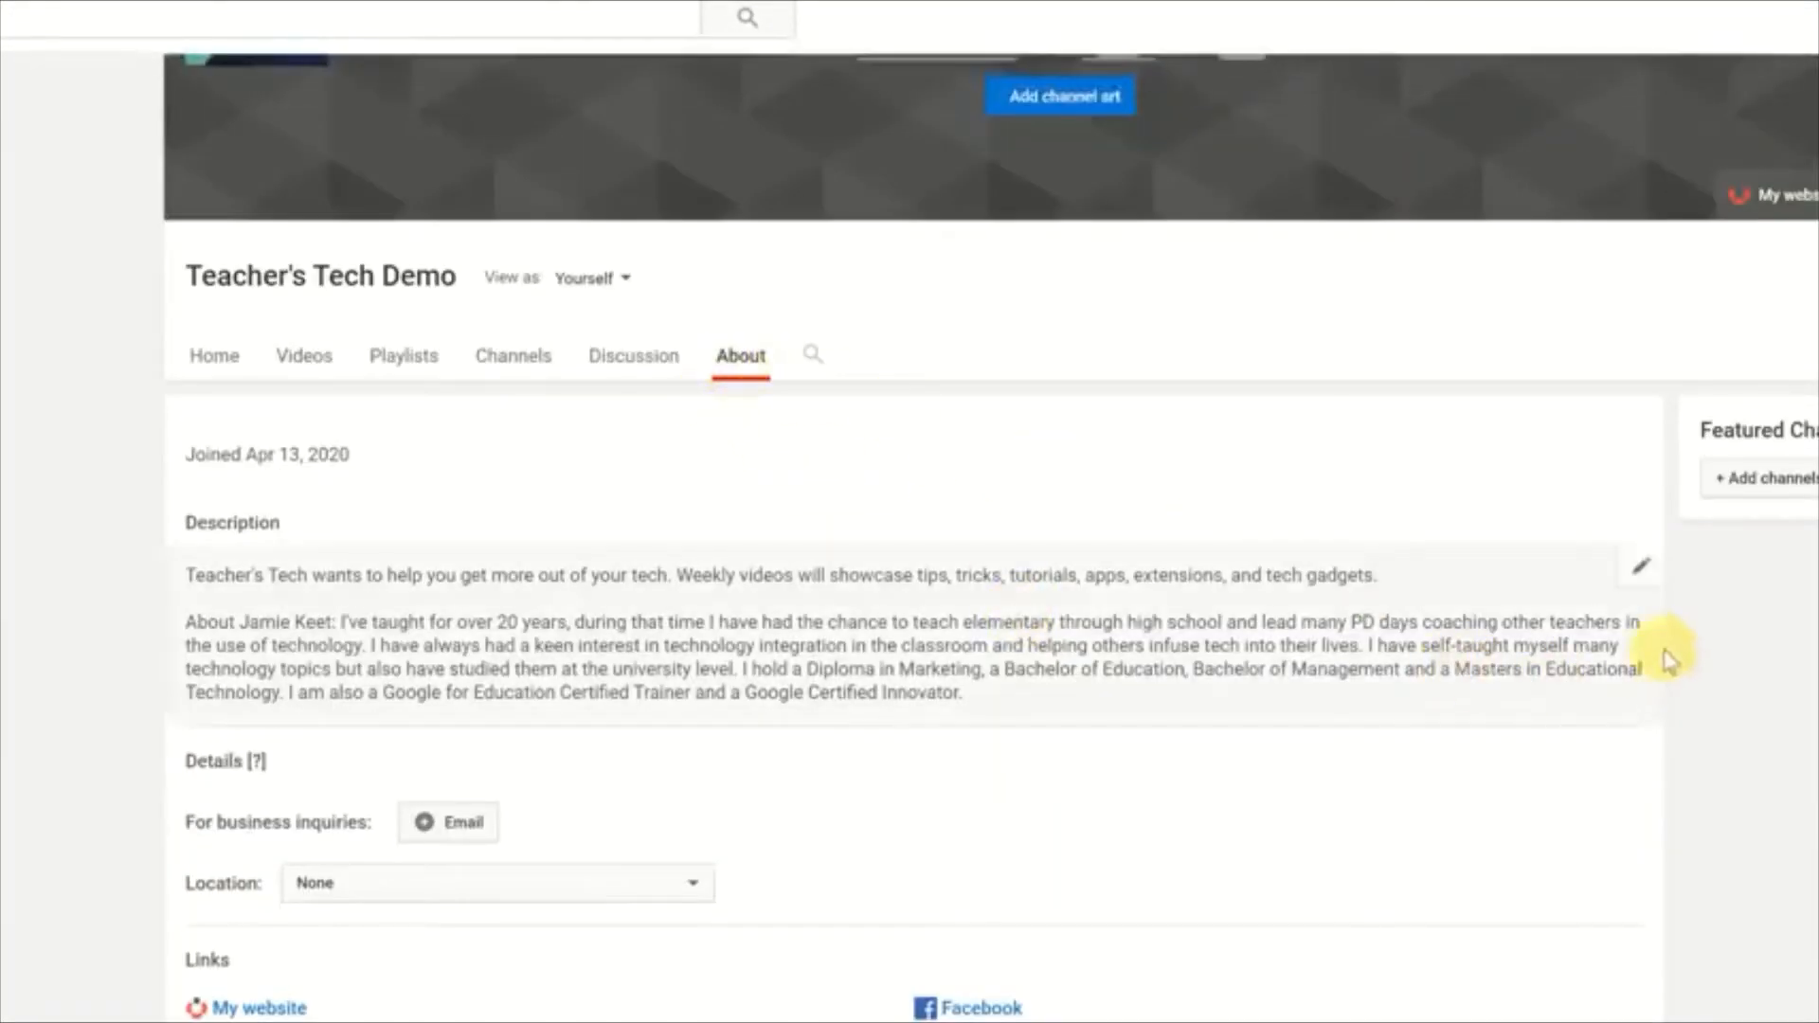
left_click(1644, 572)
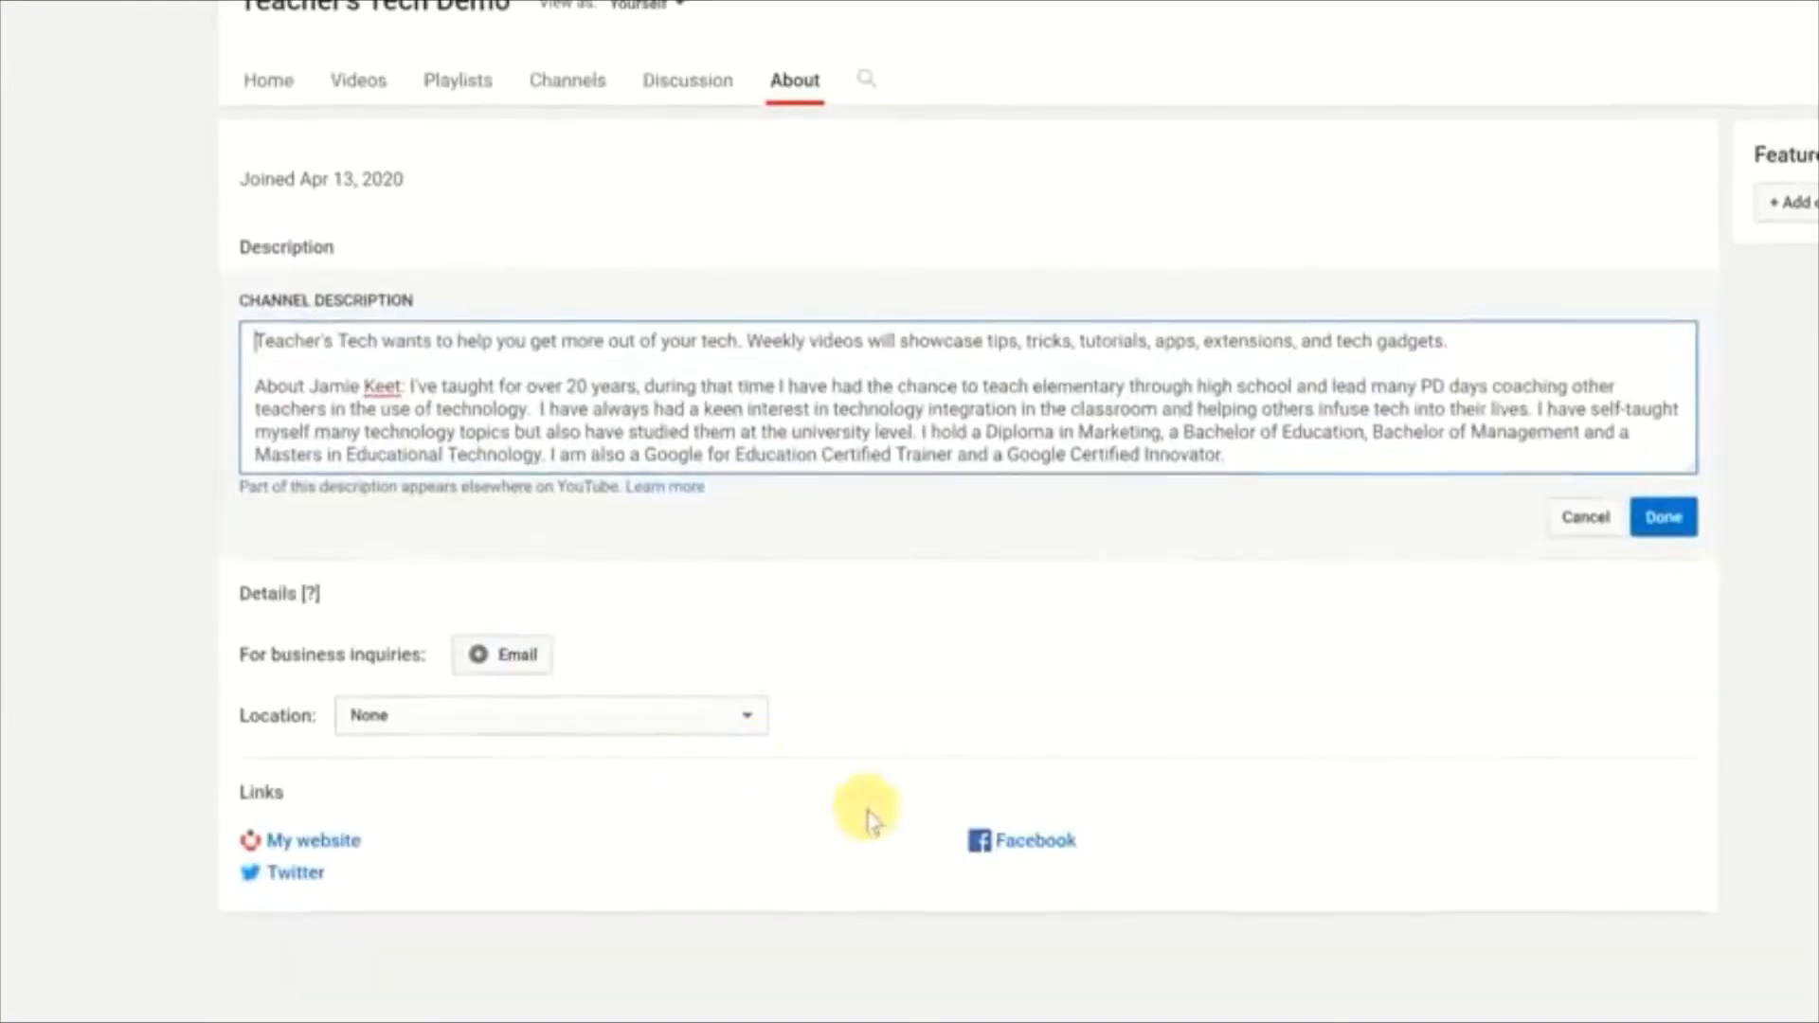
Step: Open the custom links for editing and examine the website, Facebook and Twitter entries
mouse_move(717, 896)
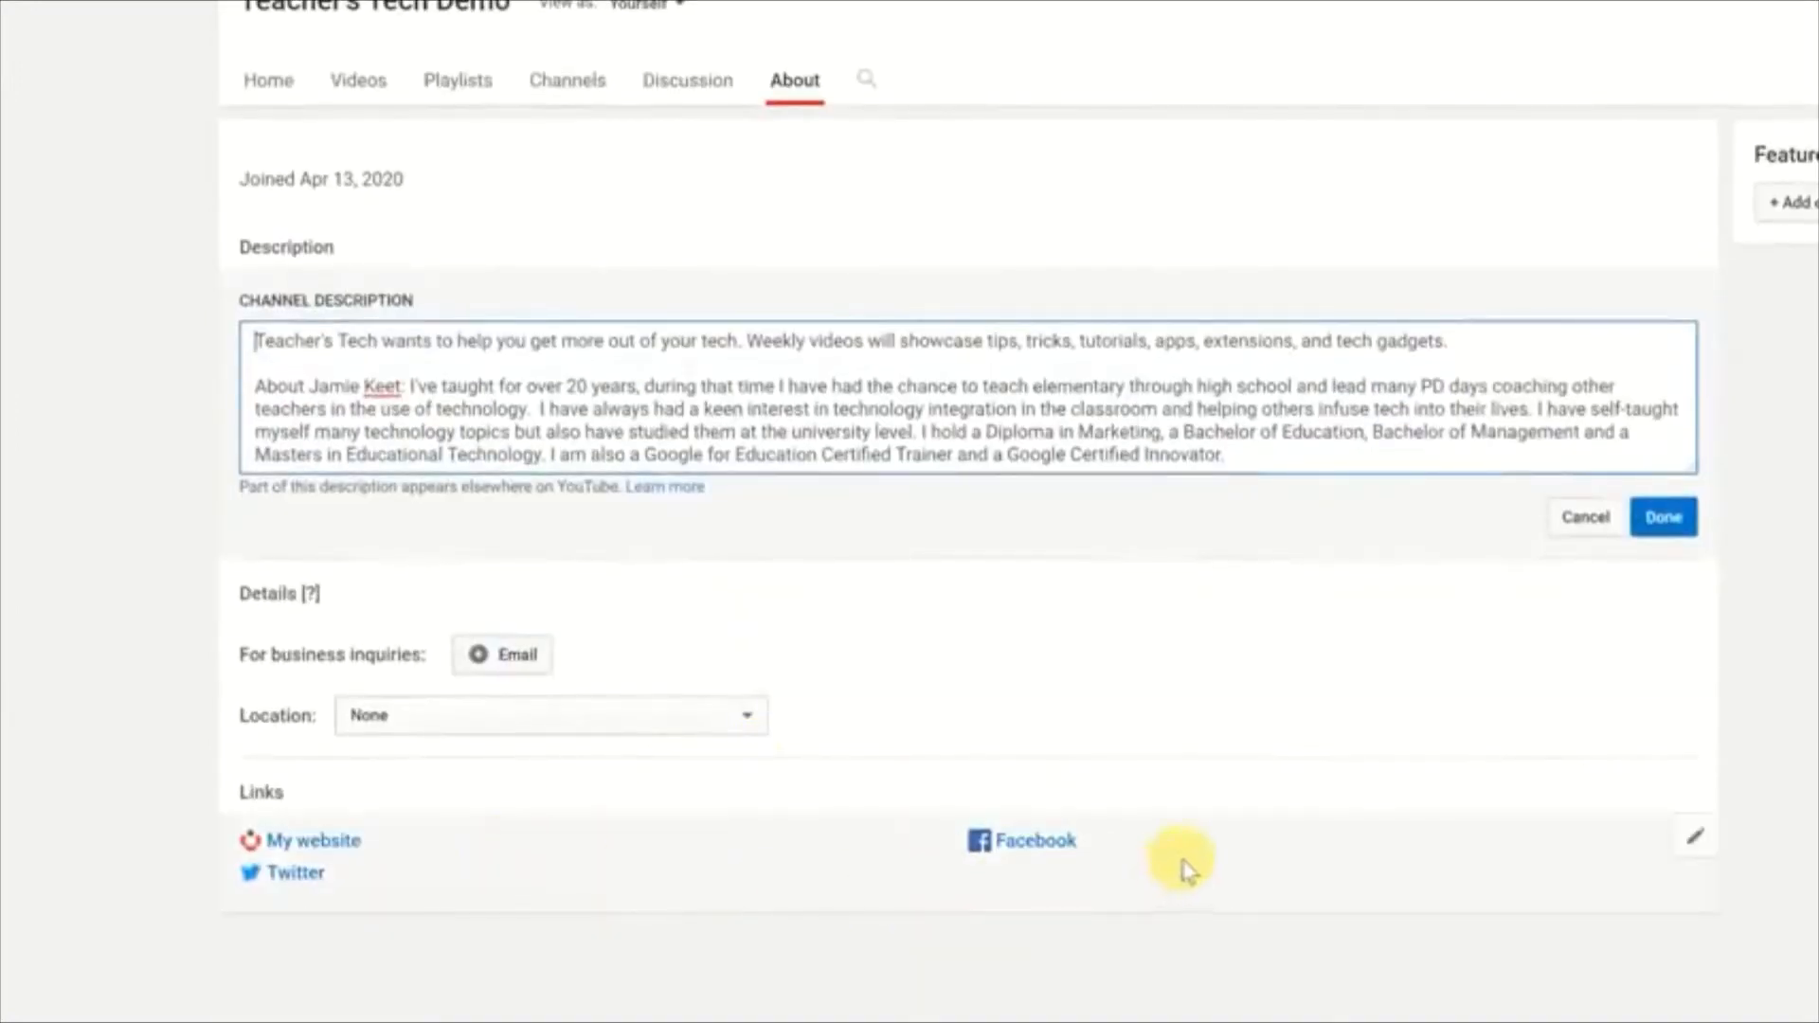
left_click(1692, 852)
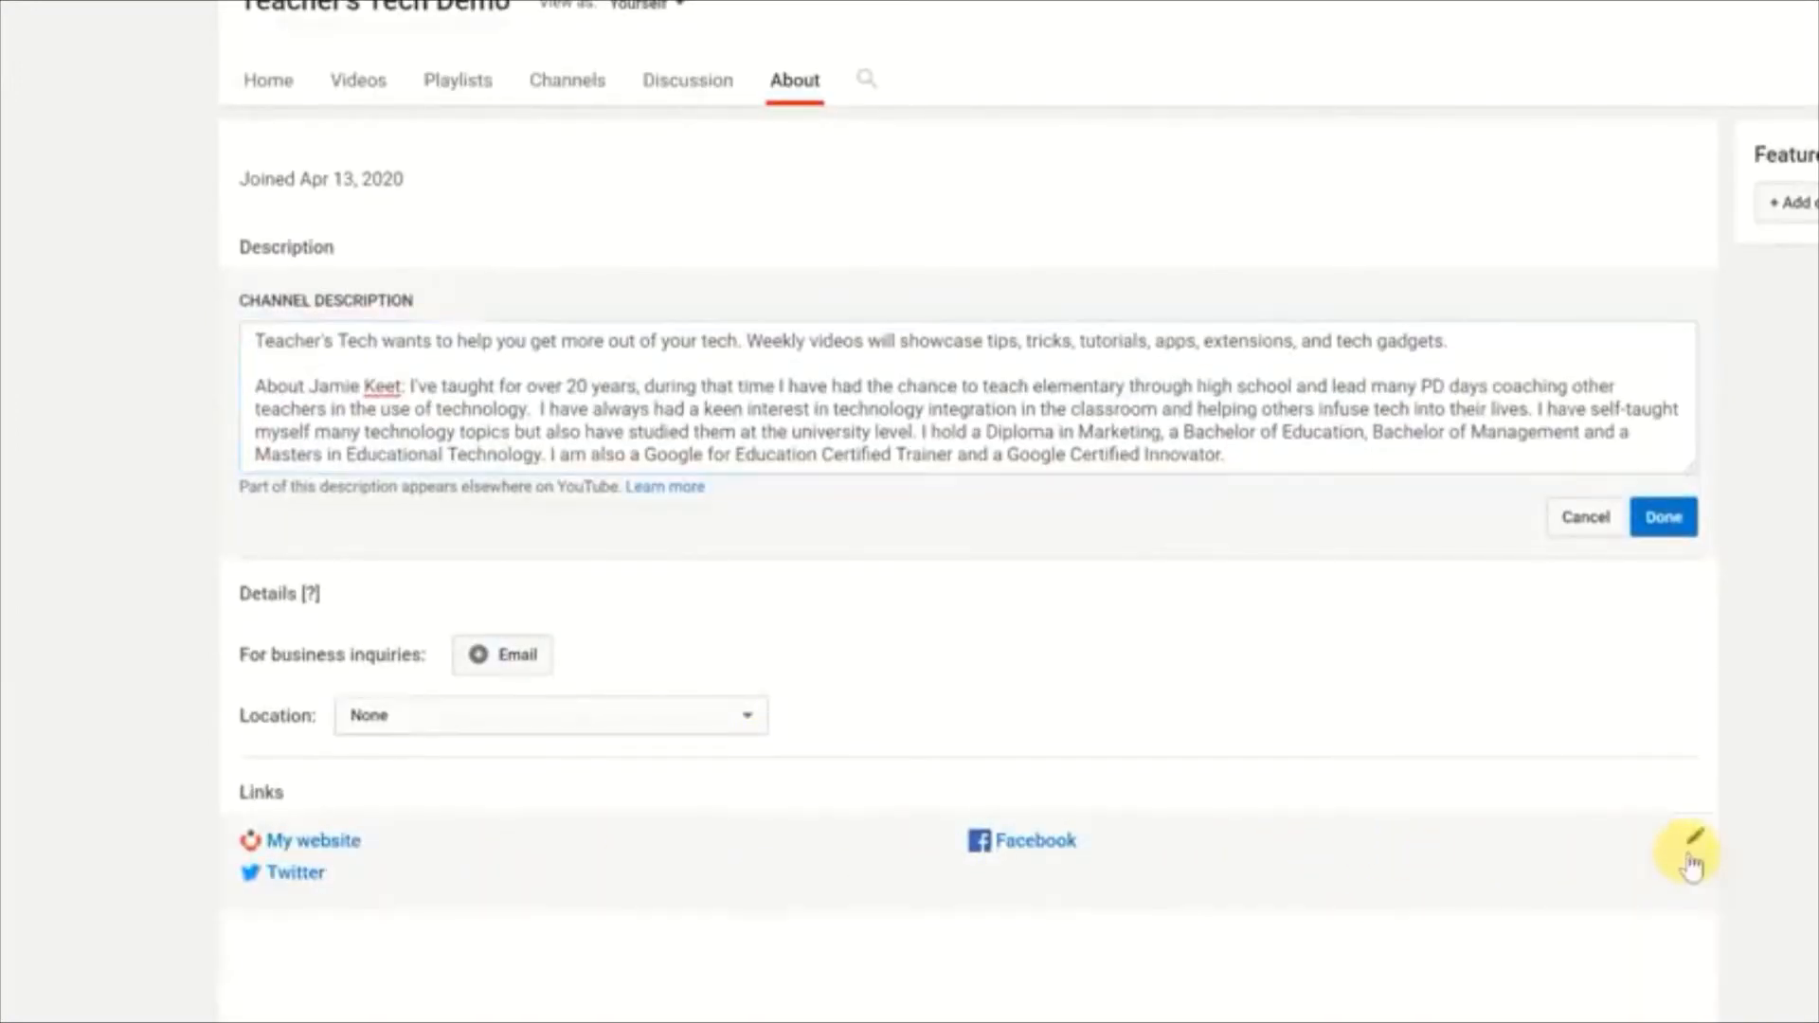
scroll(1753, 833, "down", 1)
scroll(1737, 743, "down", 3)
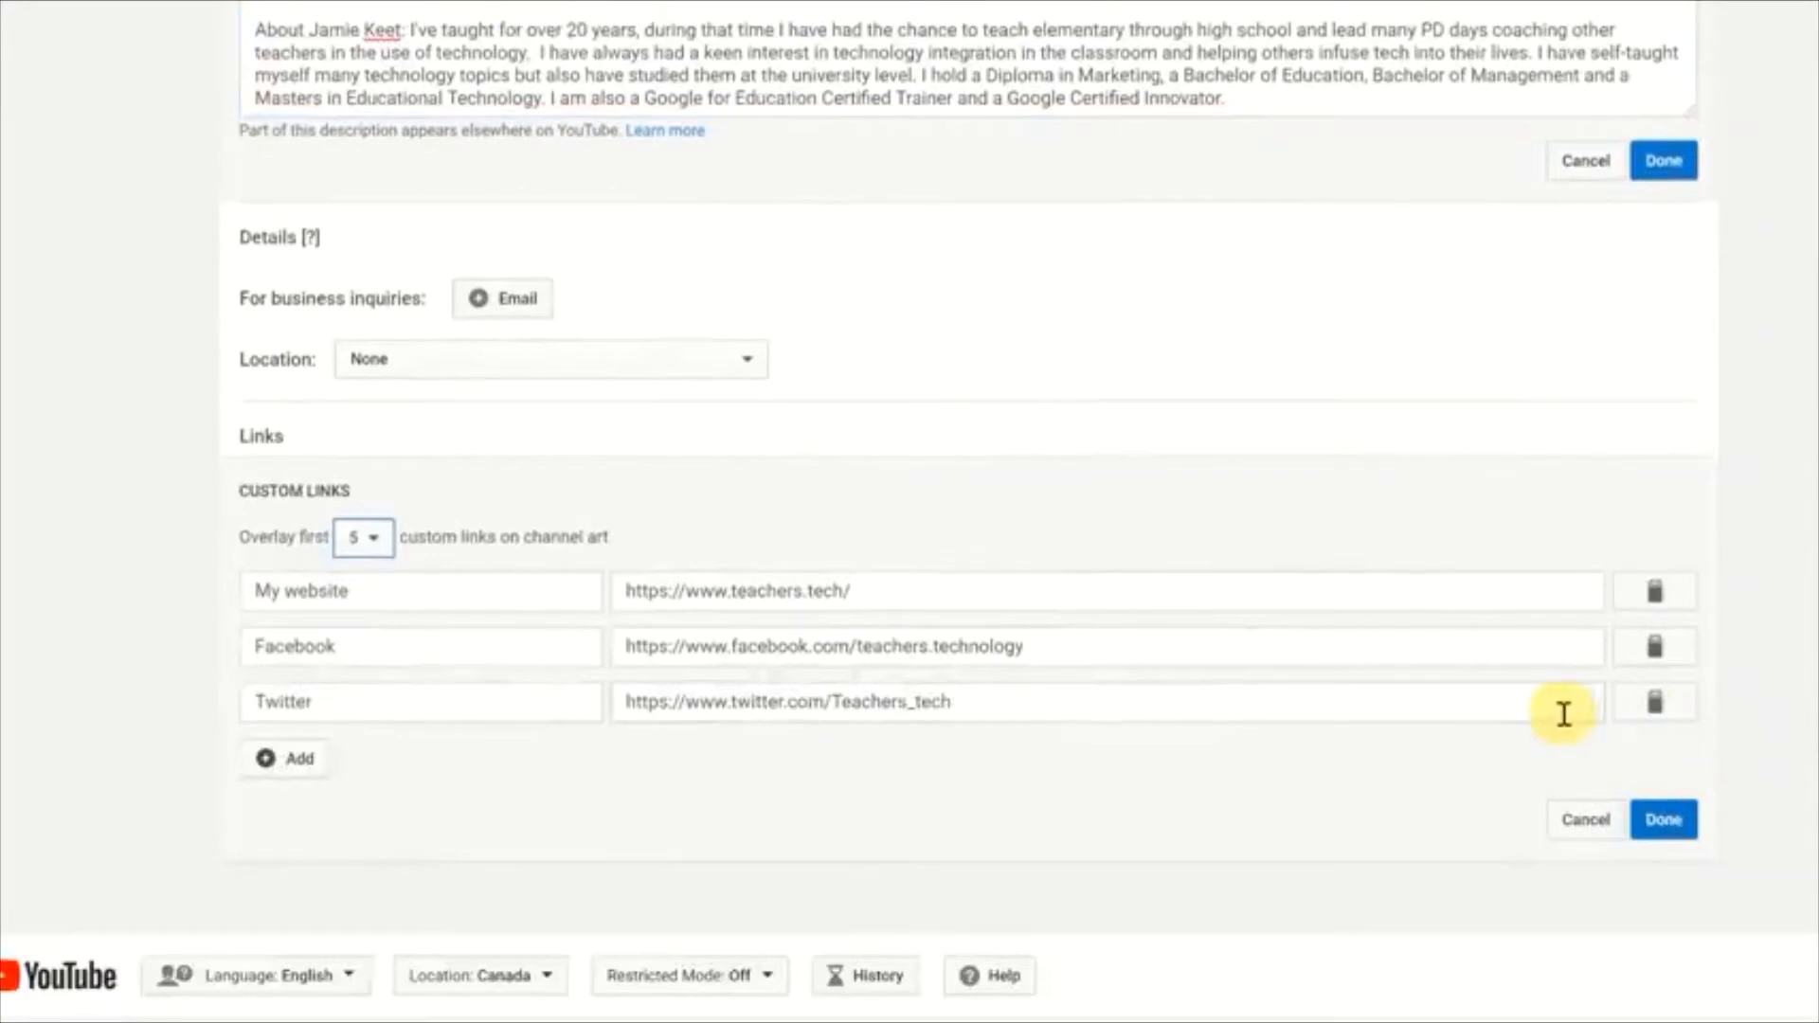
scroll(1559, 720, "up", 6)
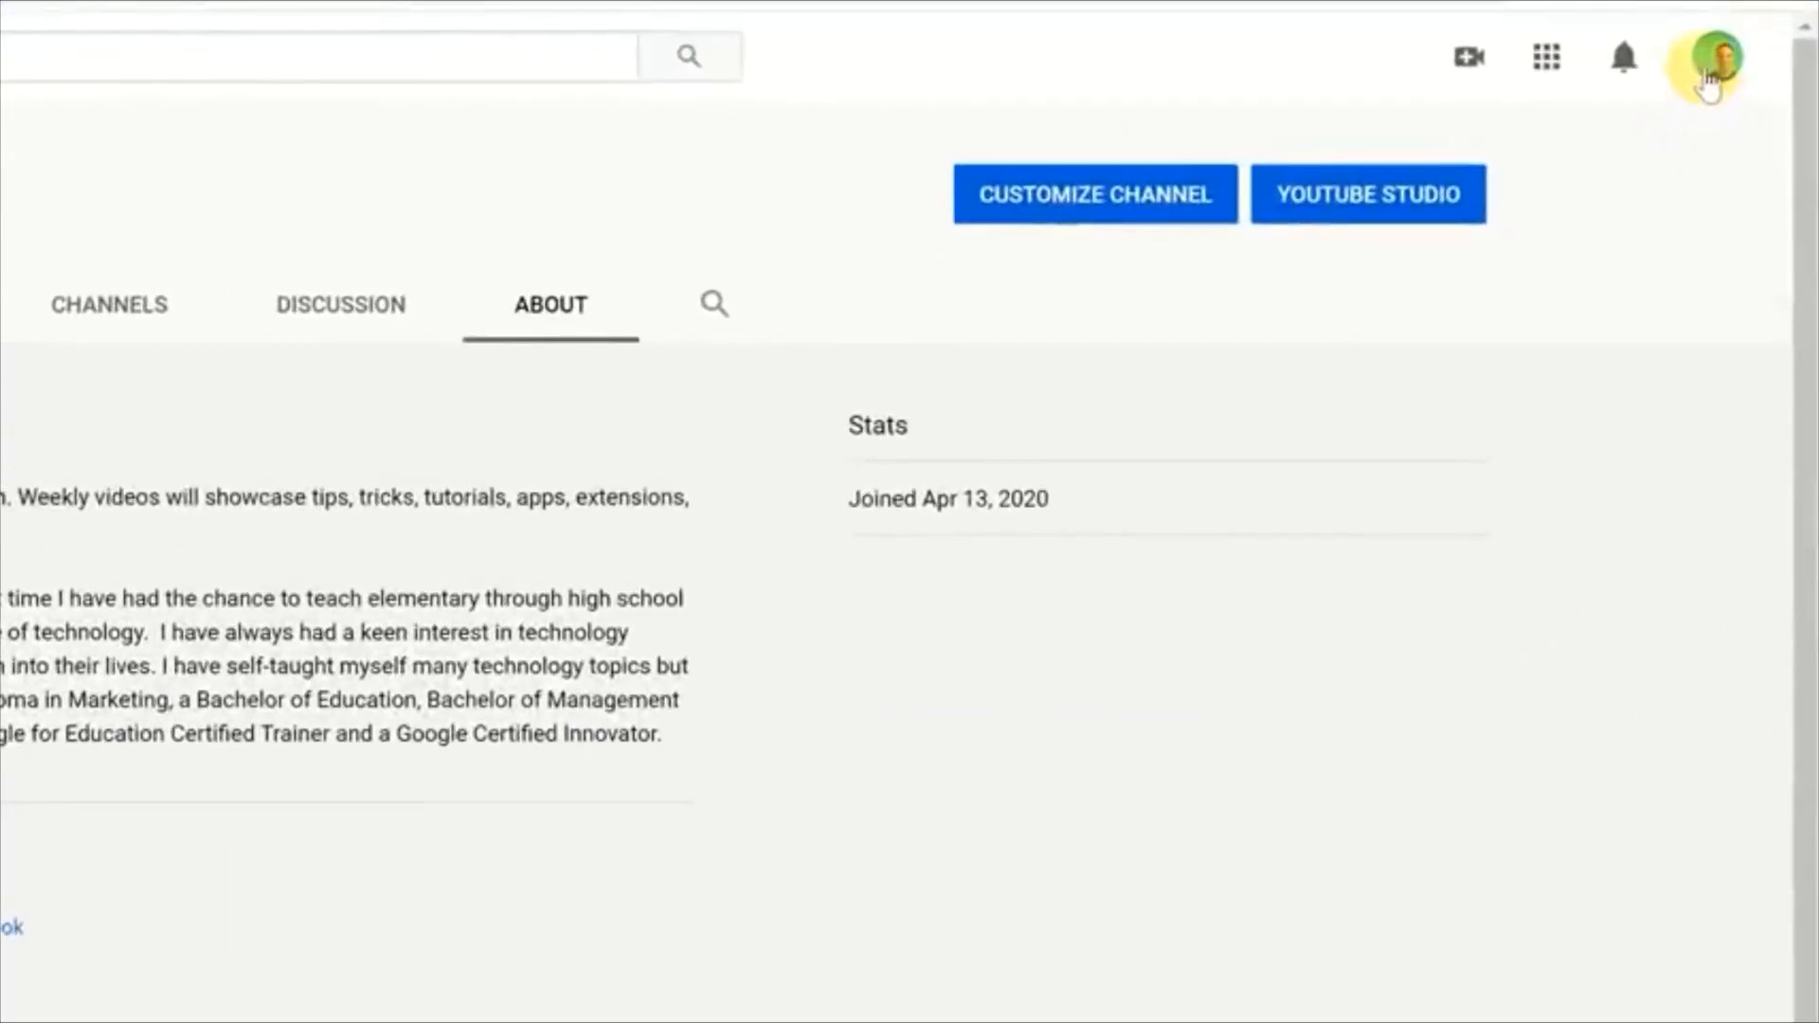
Step: Open the channel's status and features from the account settings and examine which features are available
left_click(1708, 75)
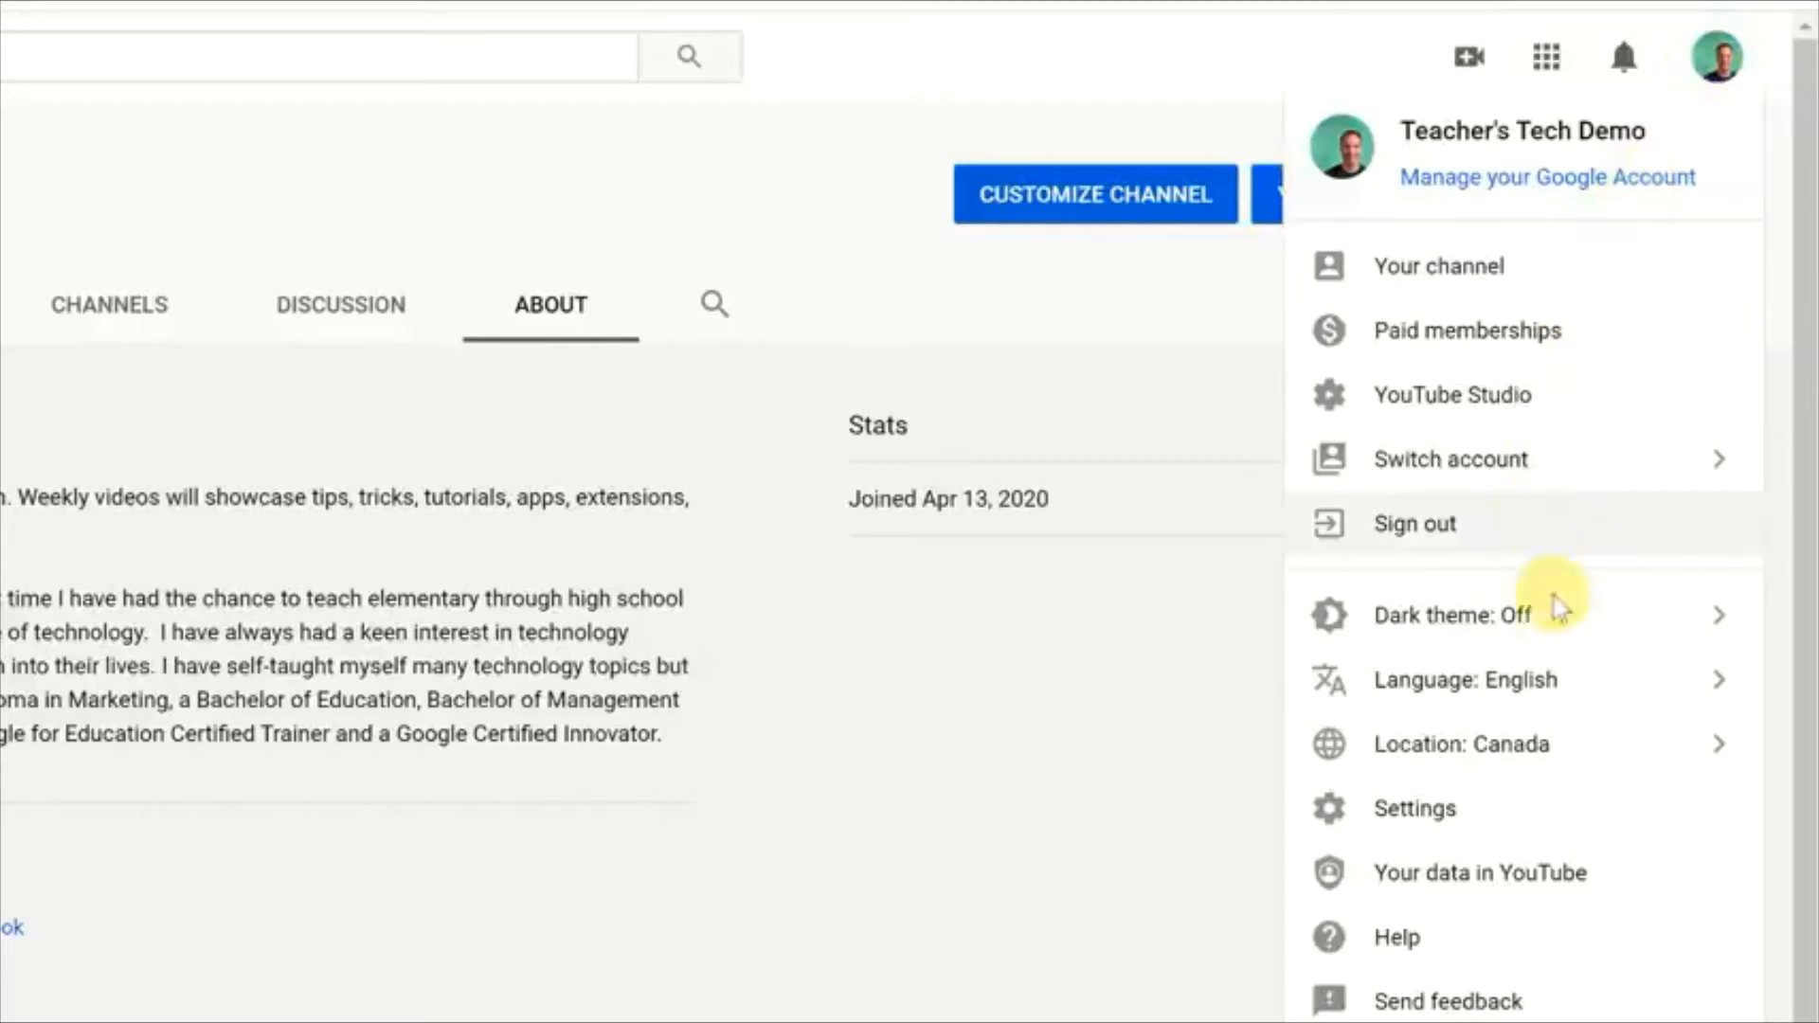
left_click(1483, 829)
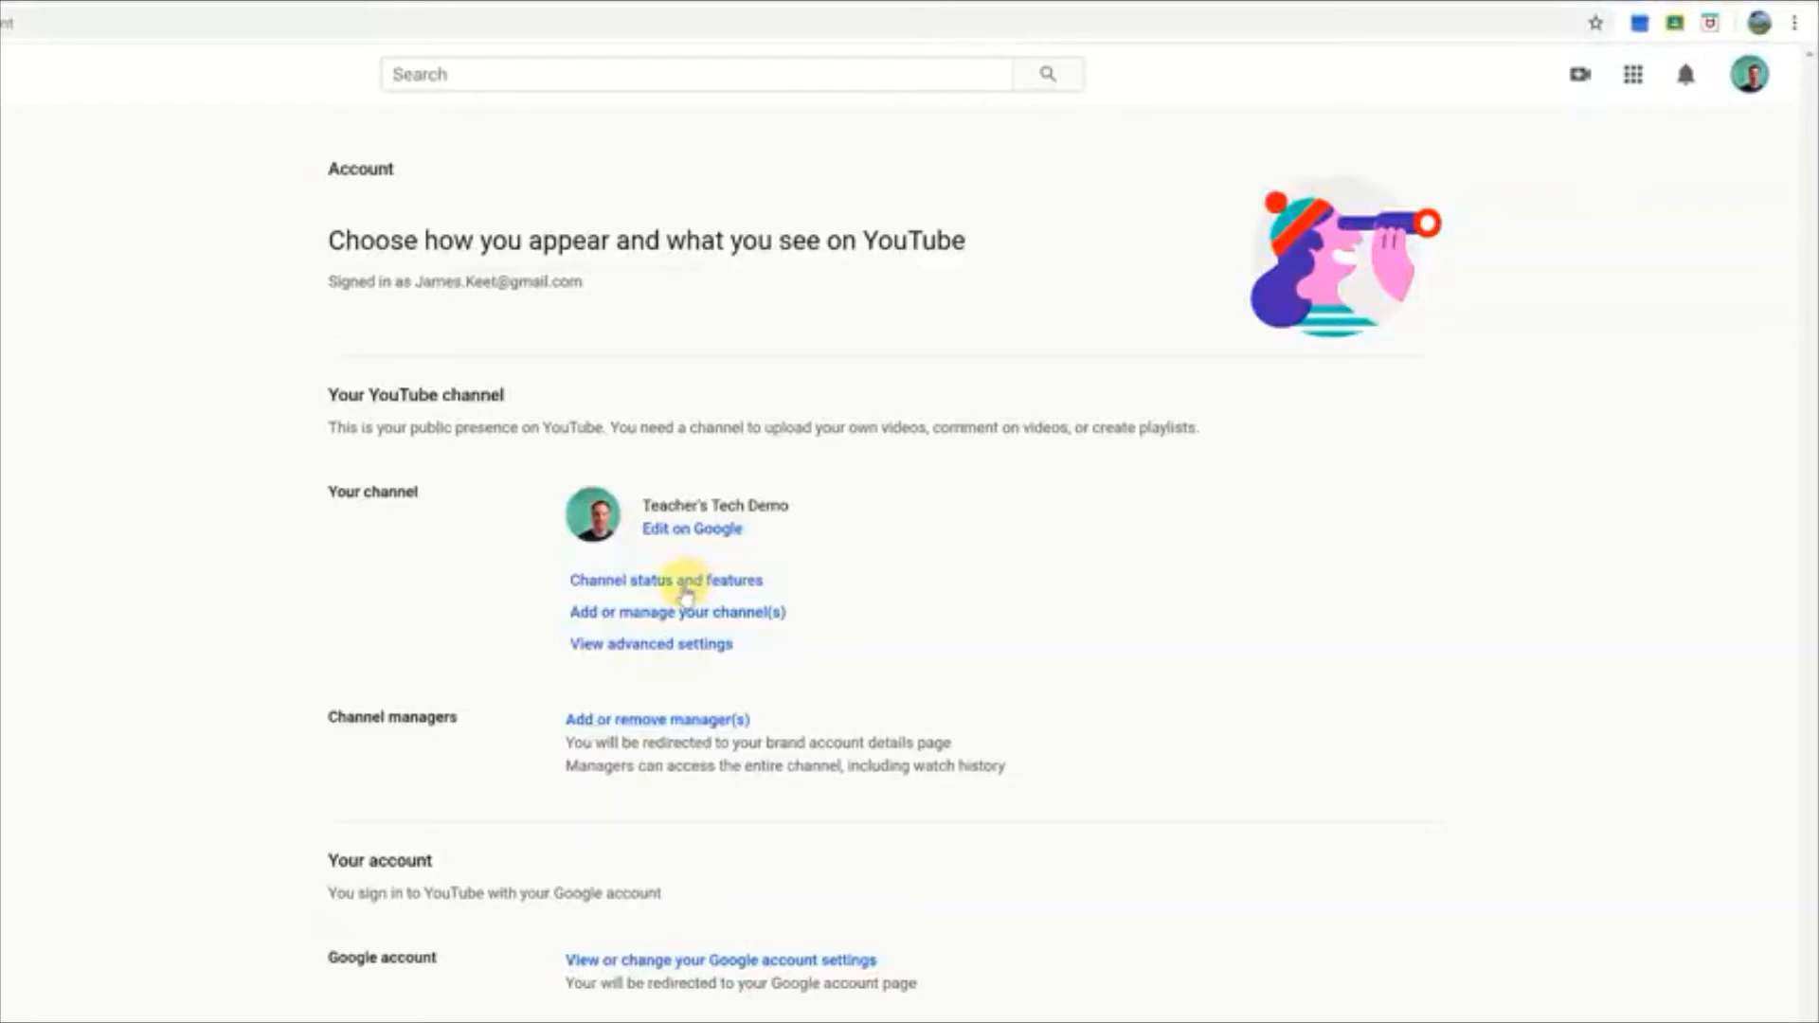
left_click(684, 587)
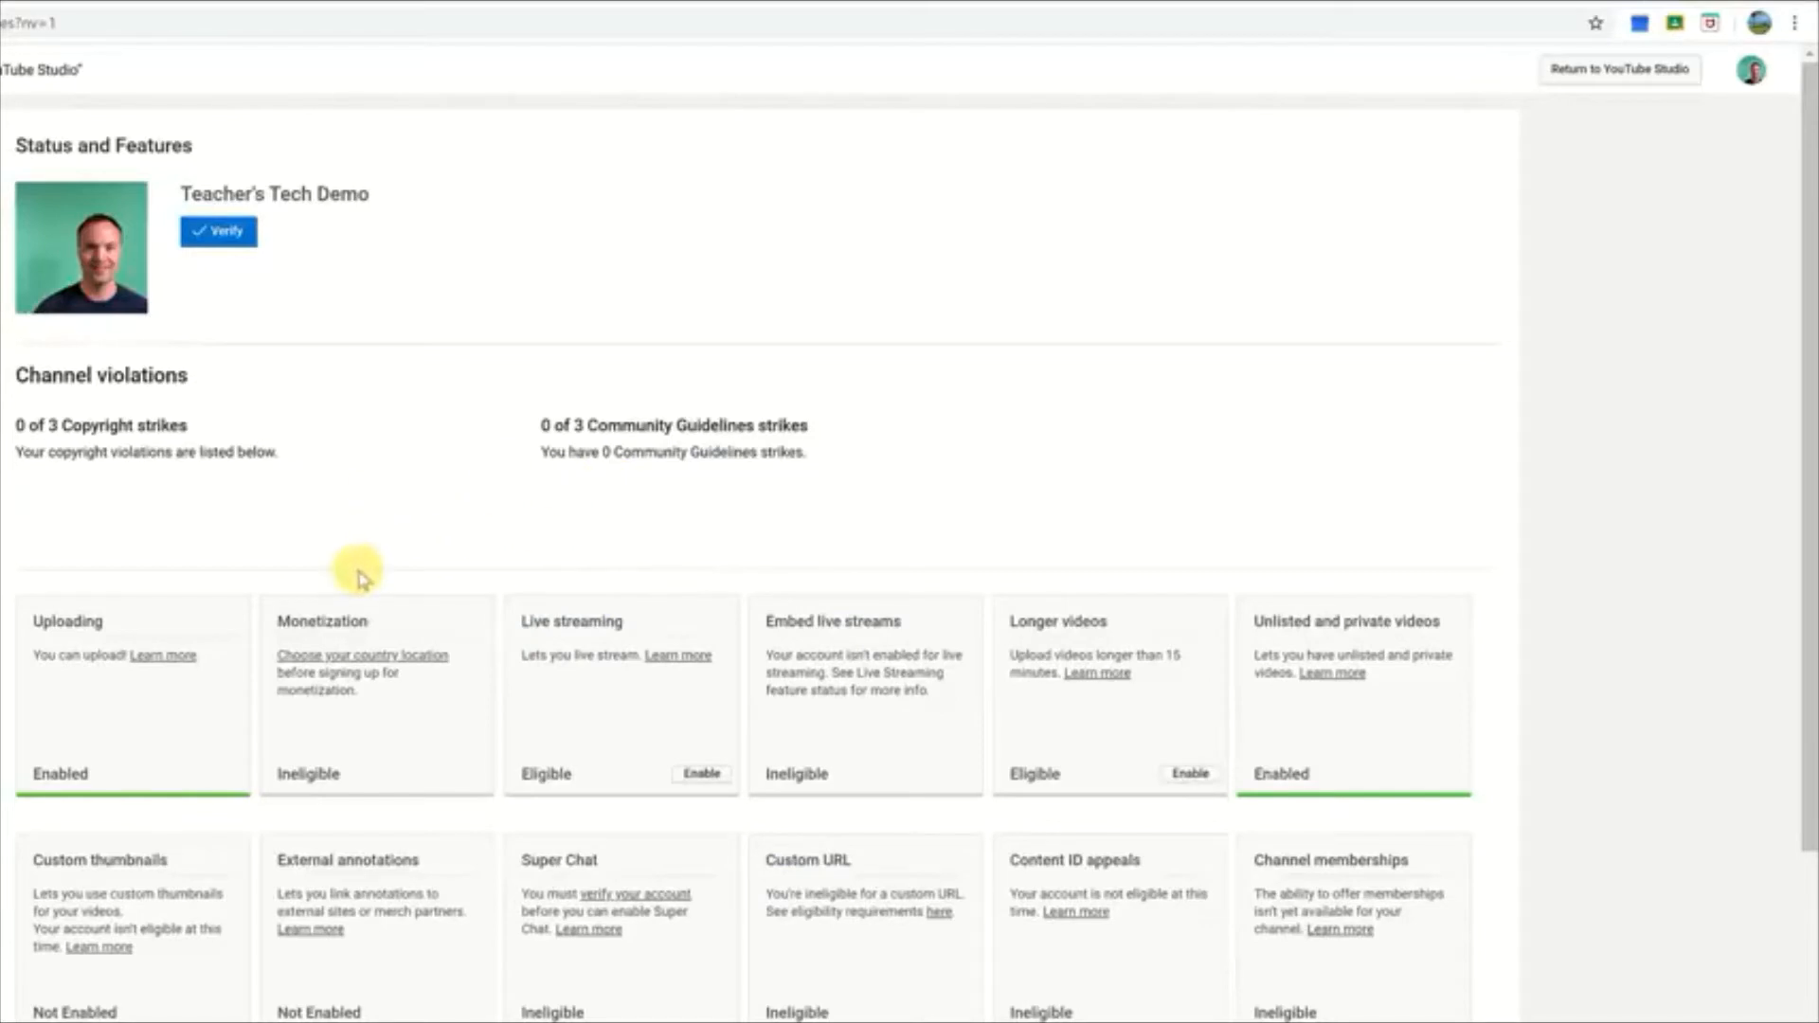
scroll(370, 569, "down", 1)
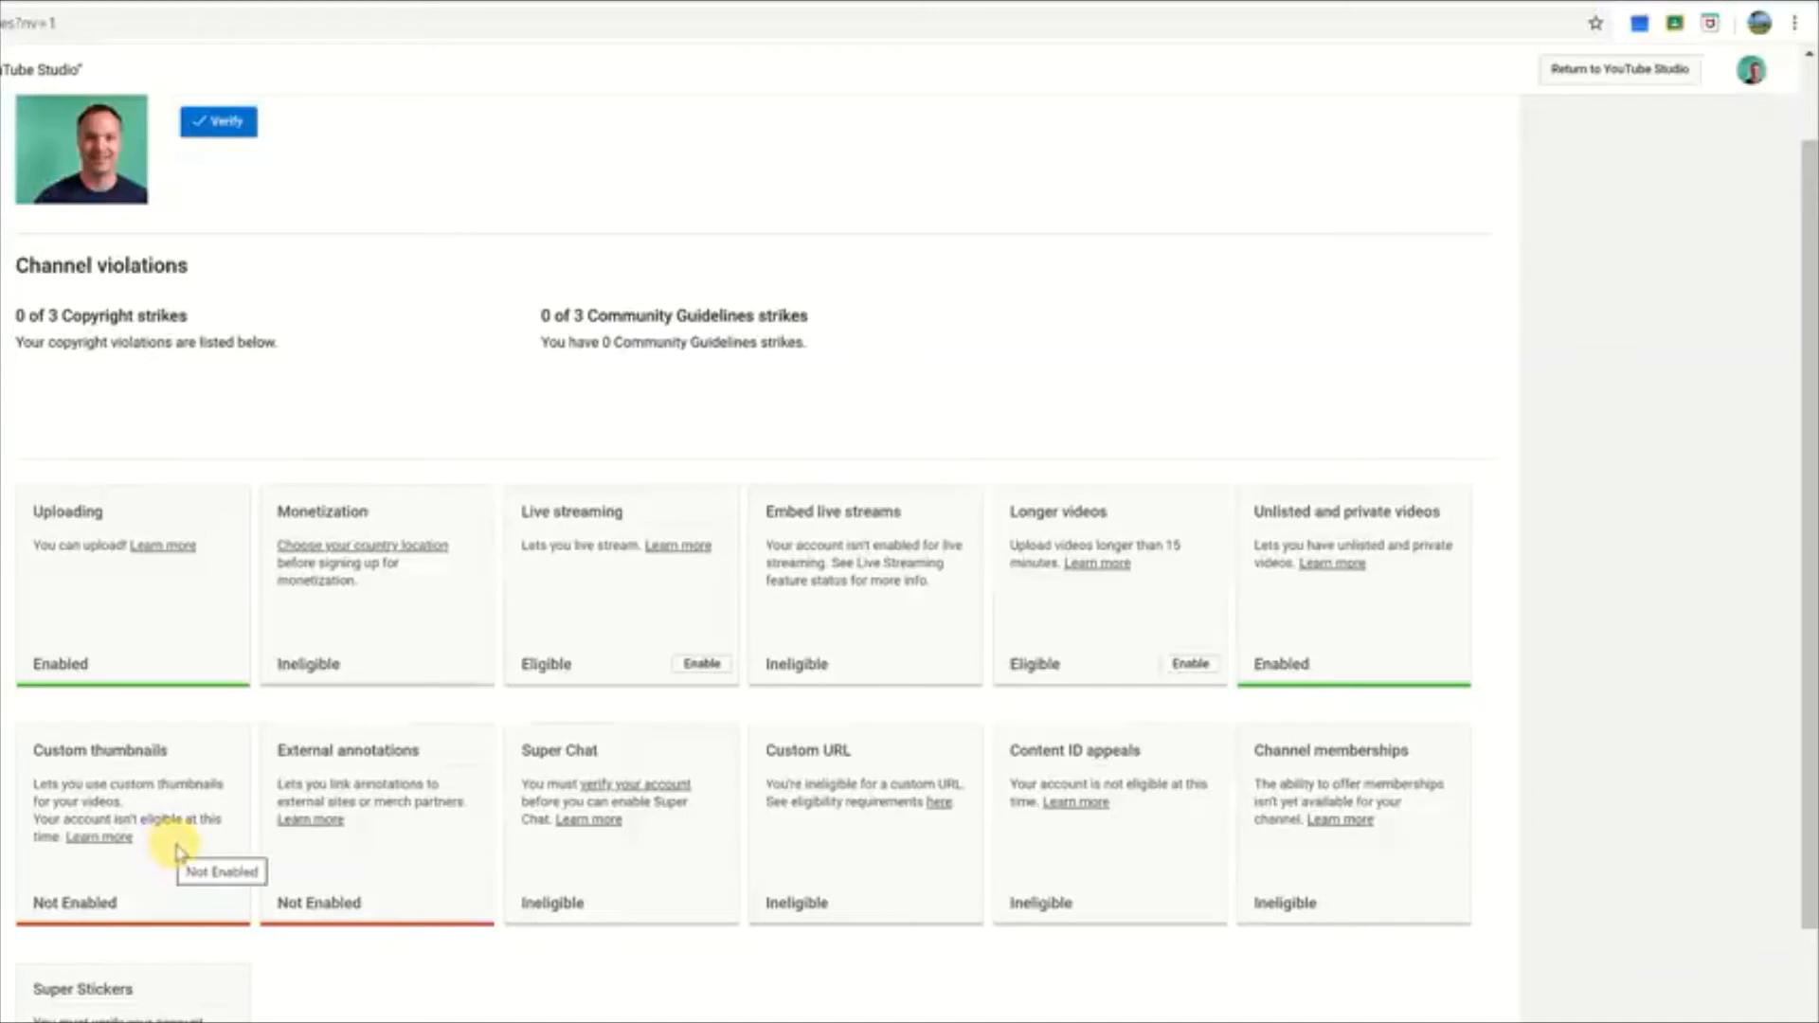
scroll(986, 611, "down", 1)
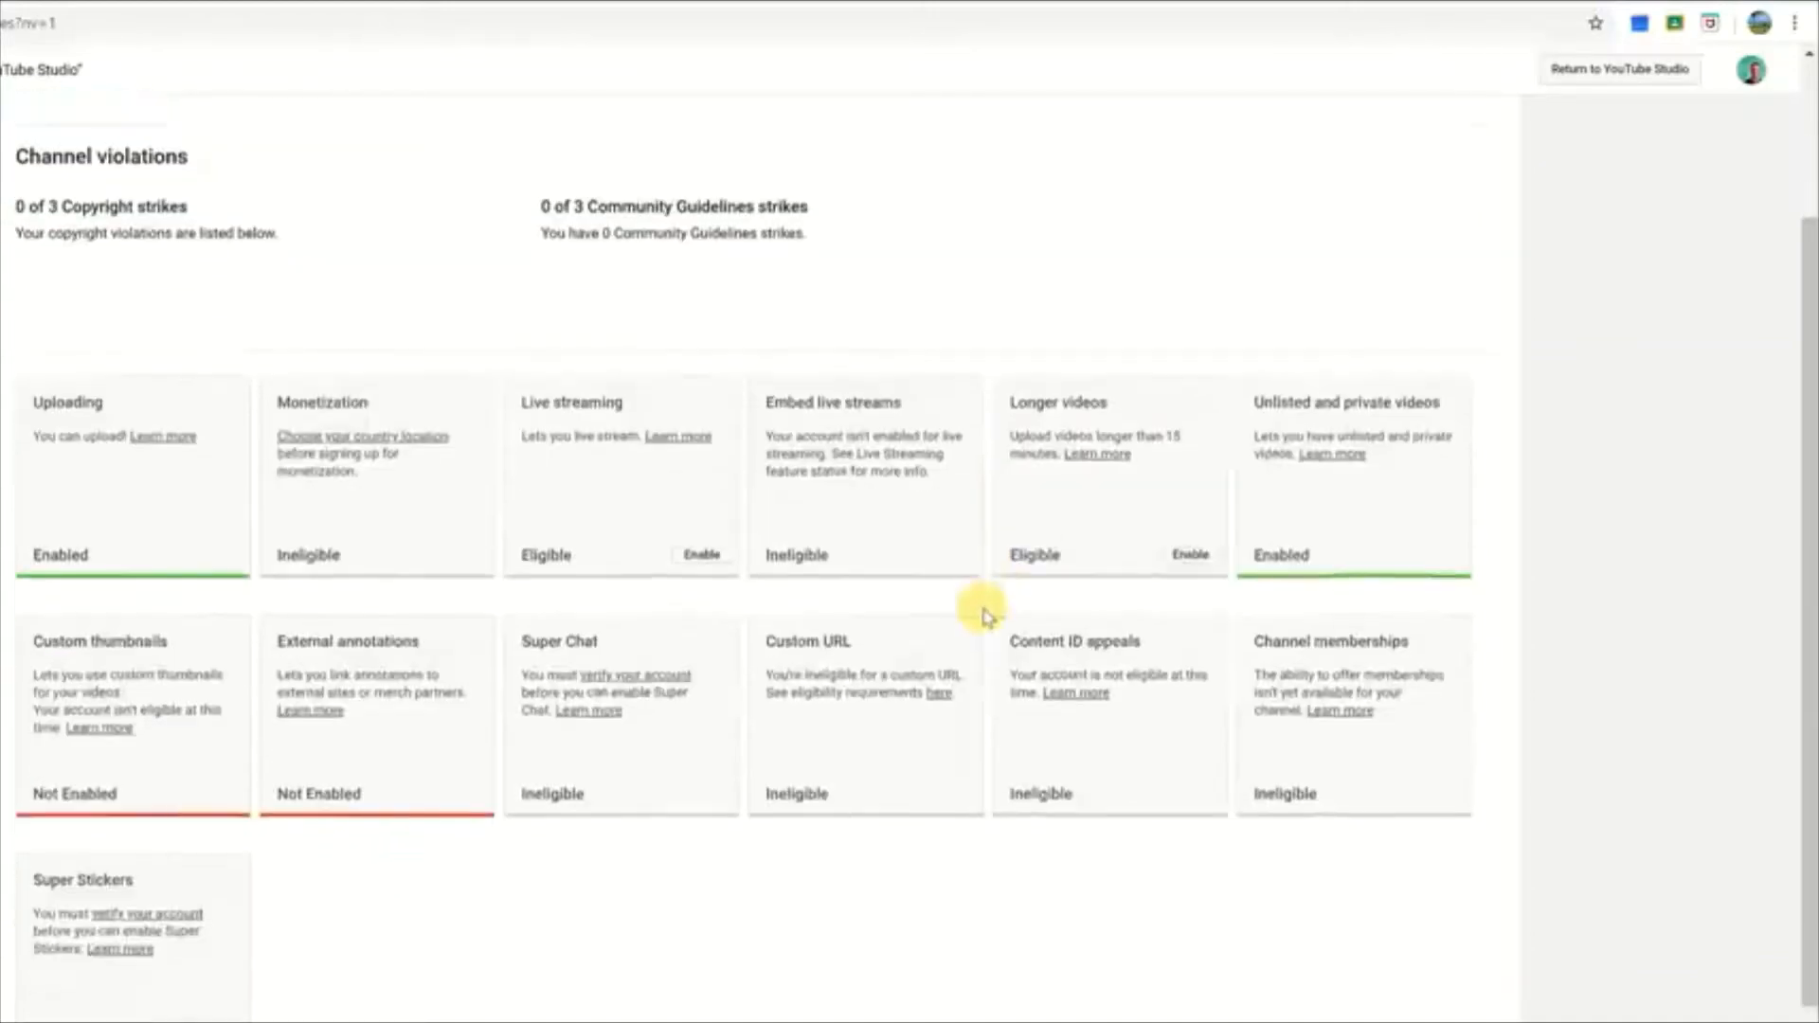
scroll(982, 612, "up", 1)
scroll(742, 351, "up", 1)
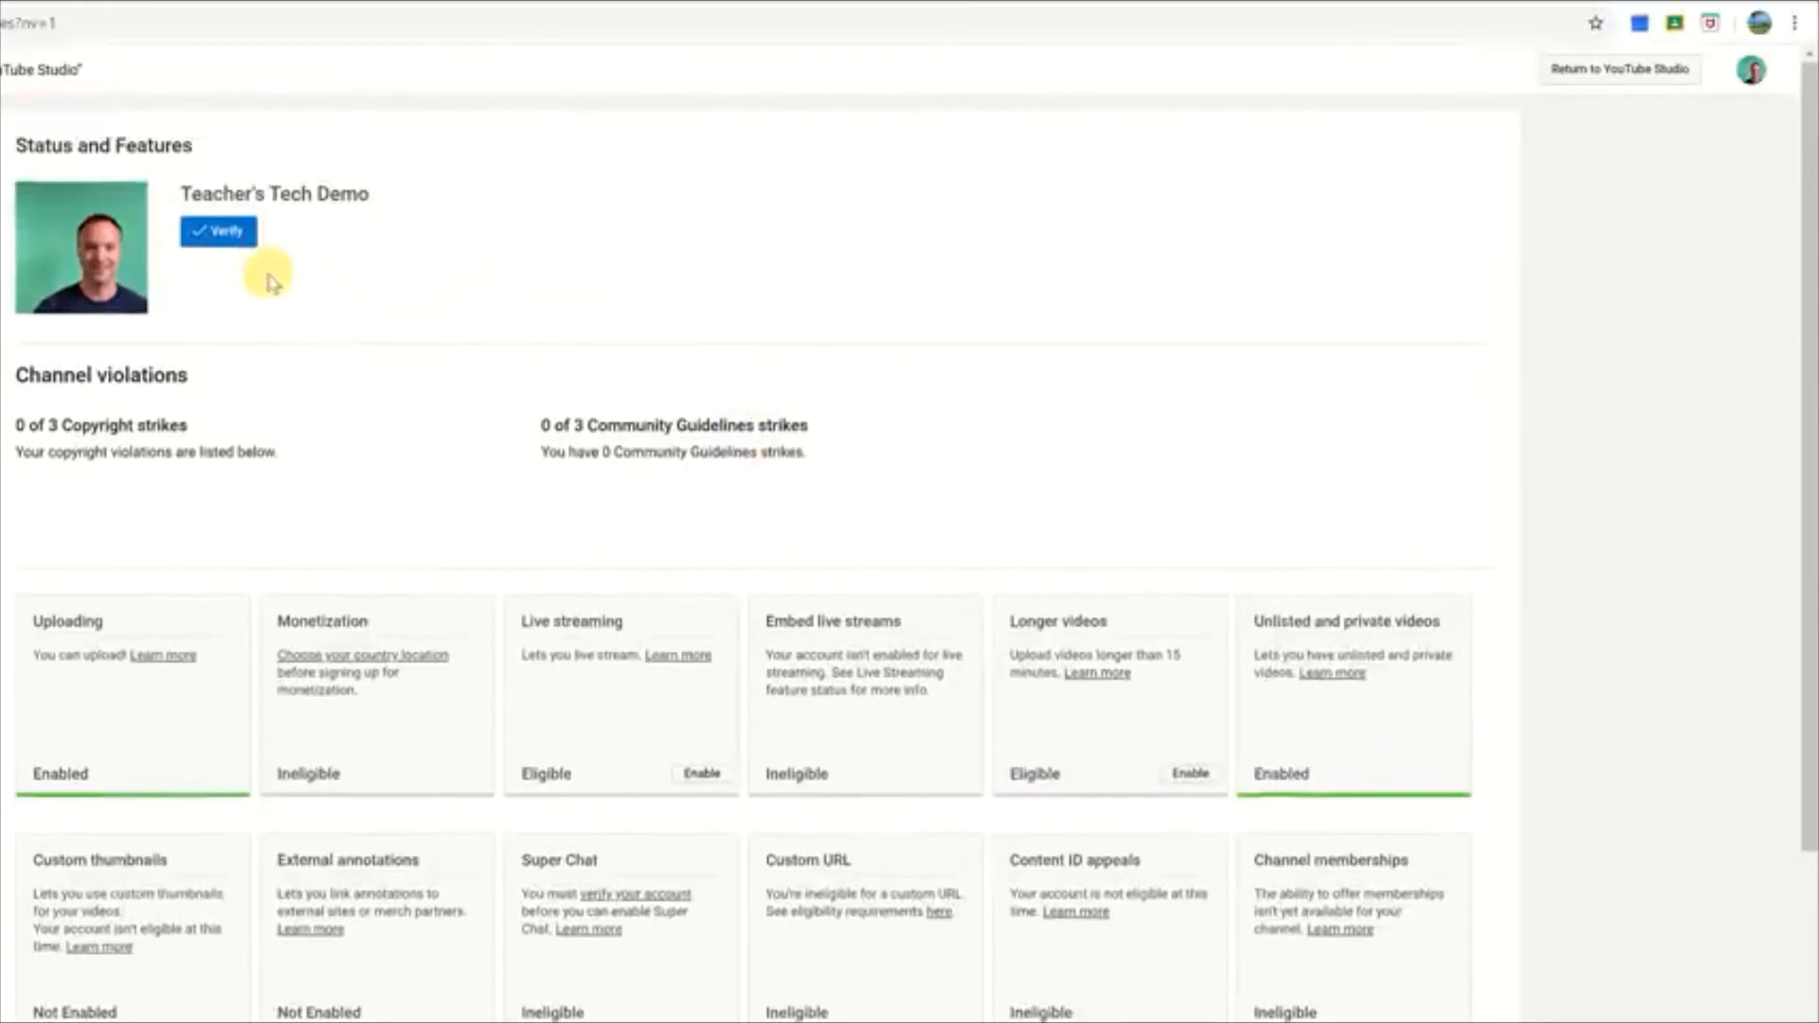
Step: Start verifying the channel, choose to receive the code by text message, and submit the phone number
left_click(227, 232)
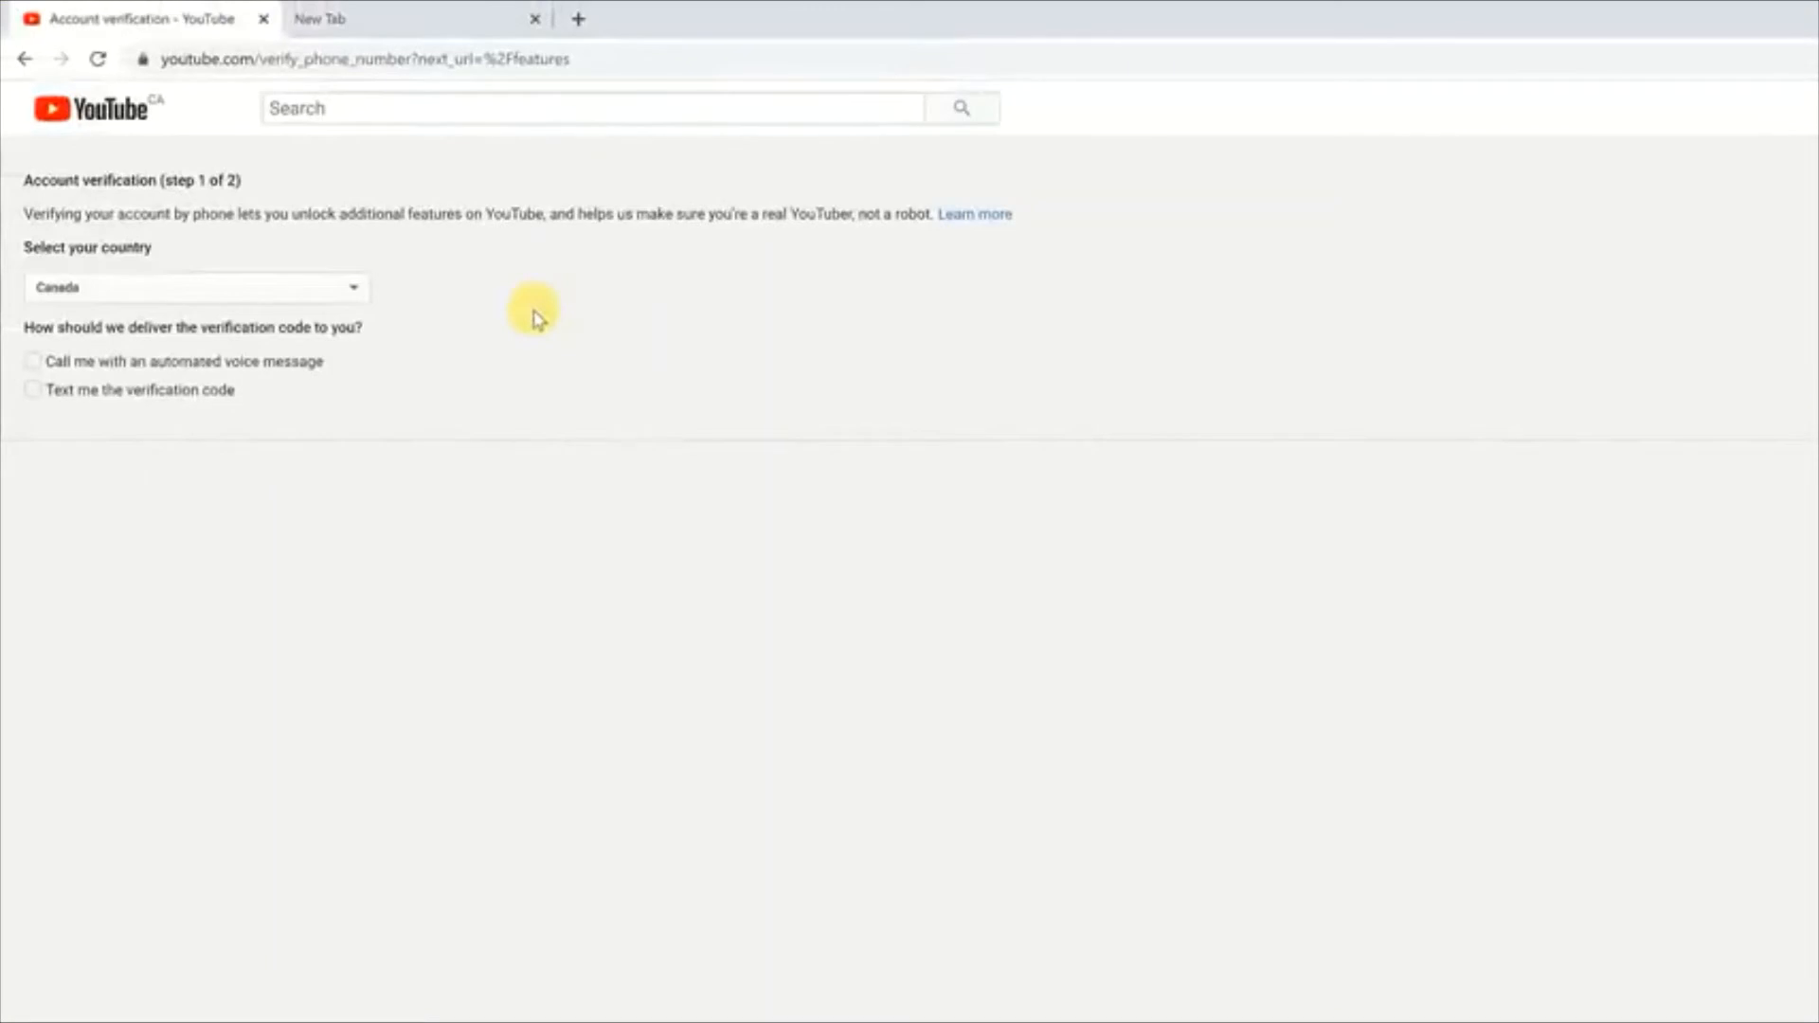
left_click(34, 389)
left_click(170, 524)
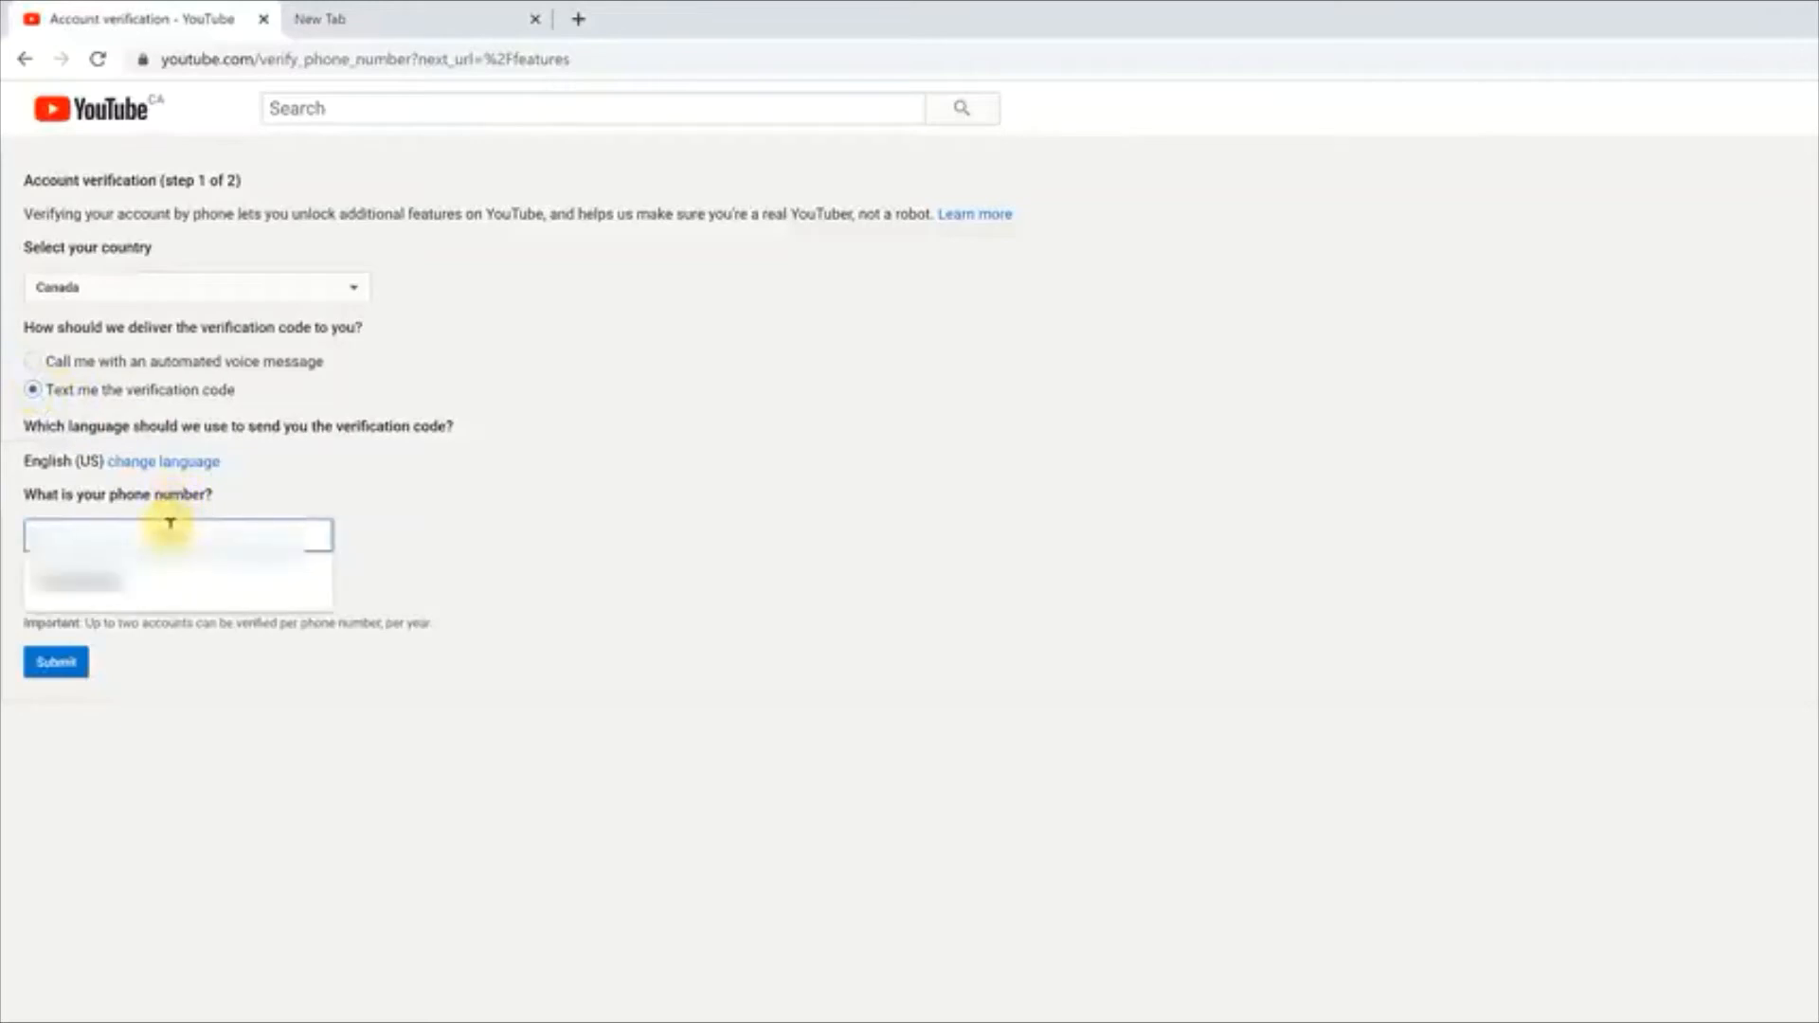
left_click(161, 579)
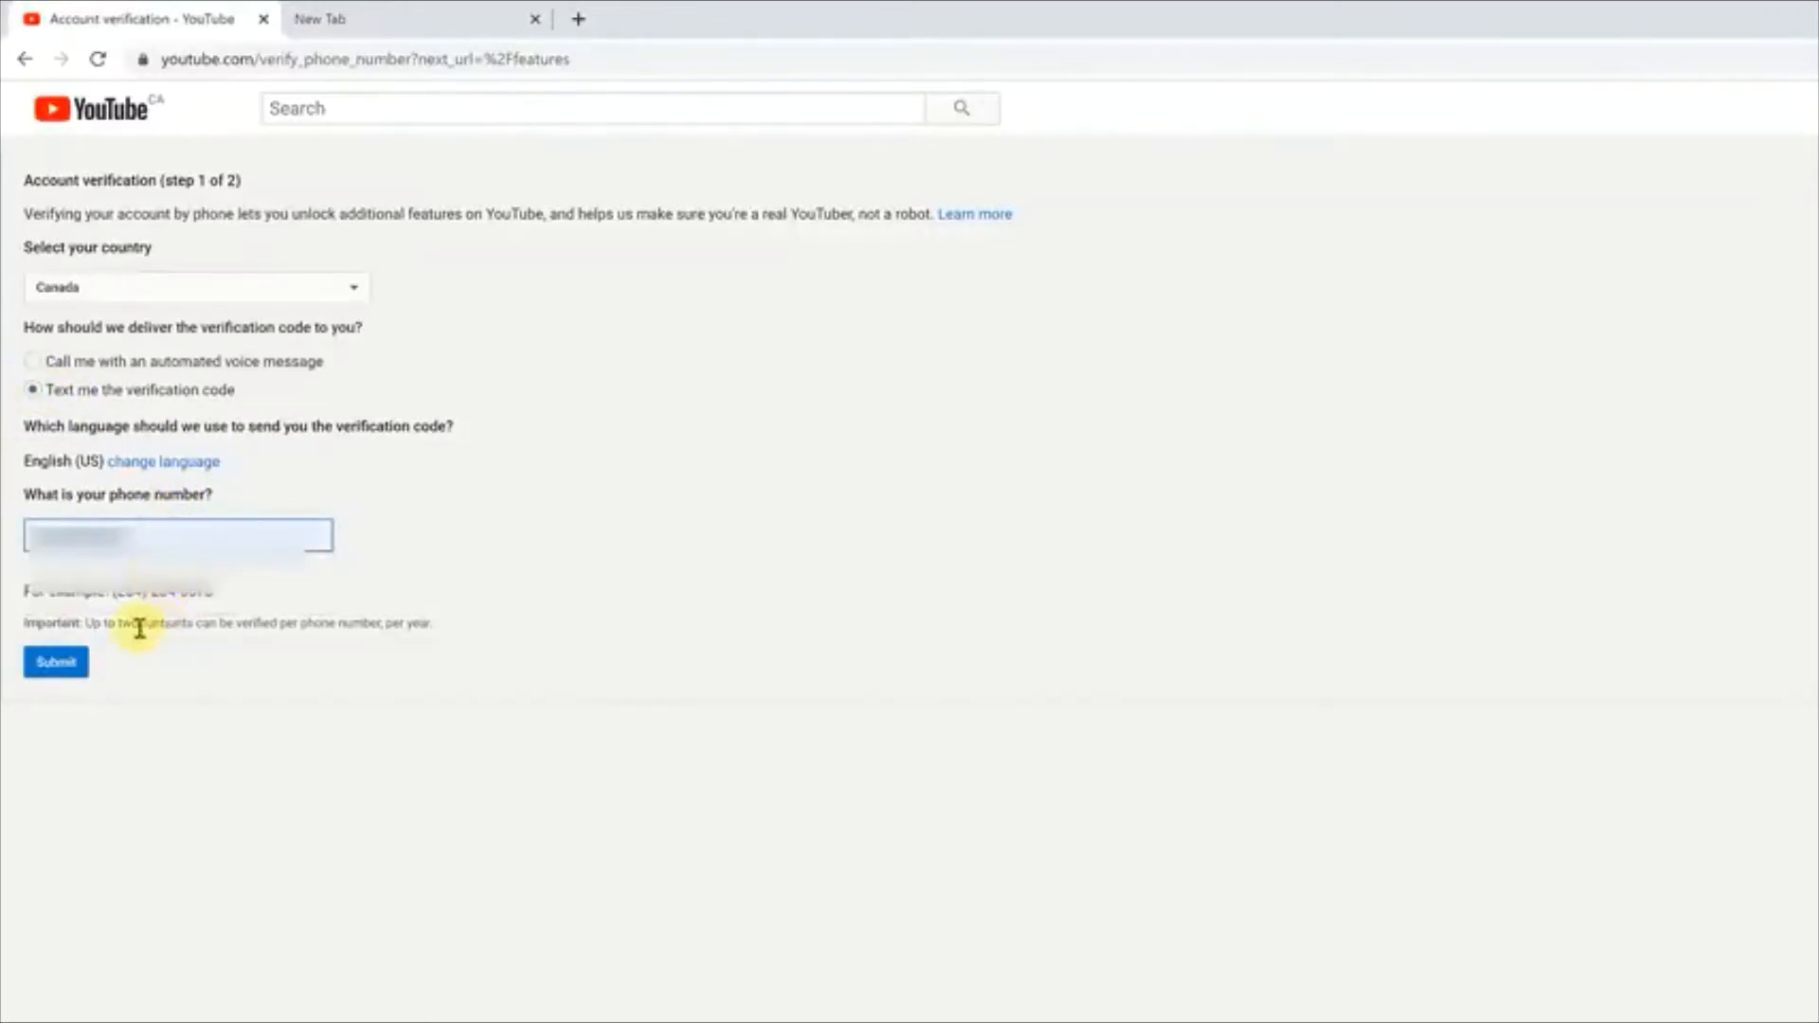
left_click(57, 662)
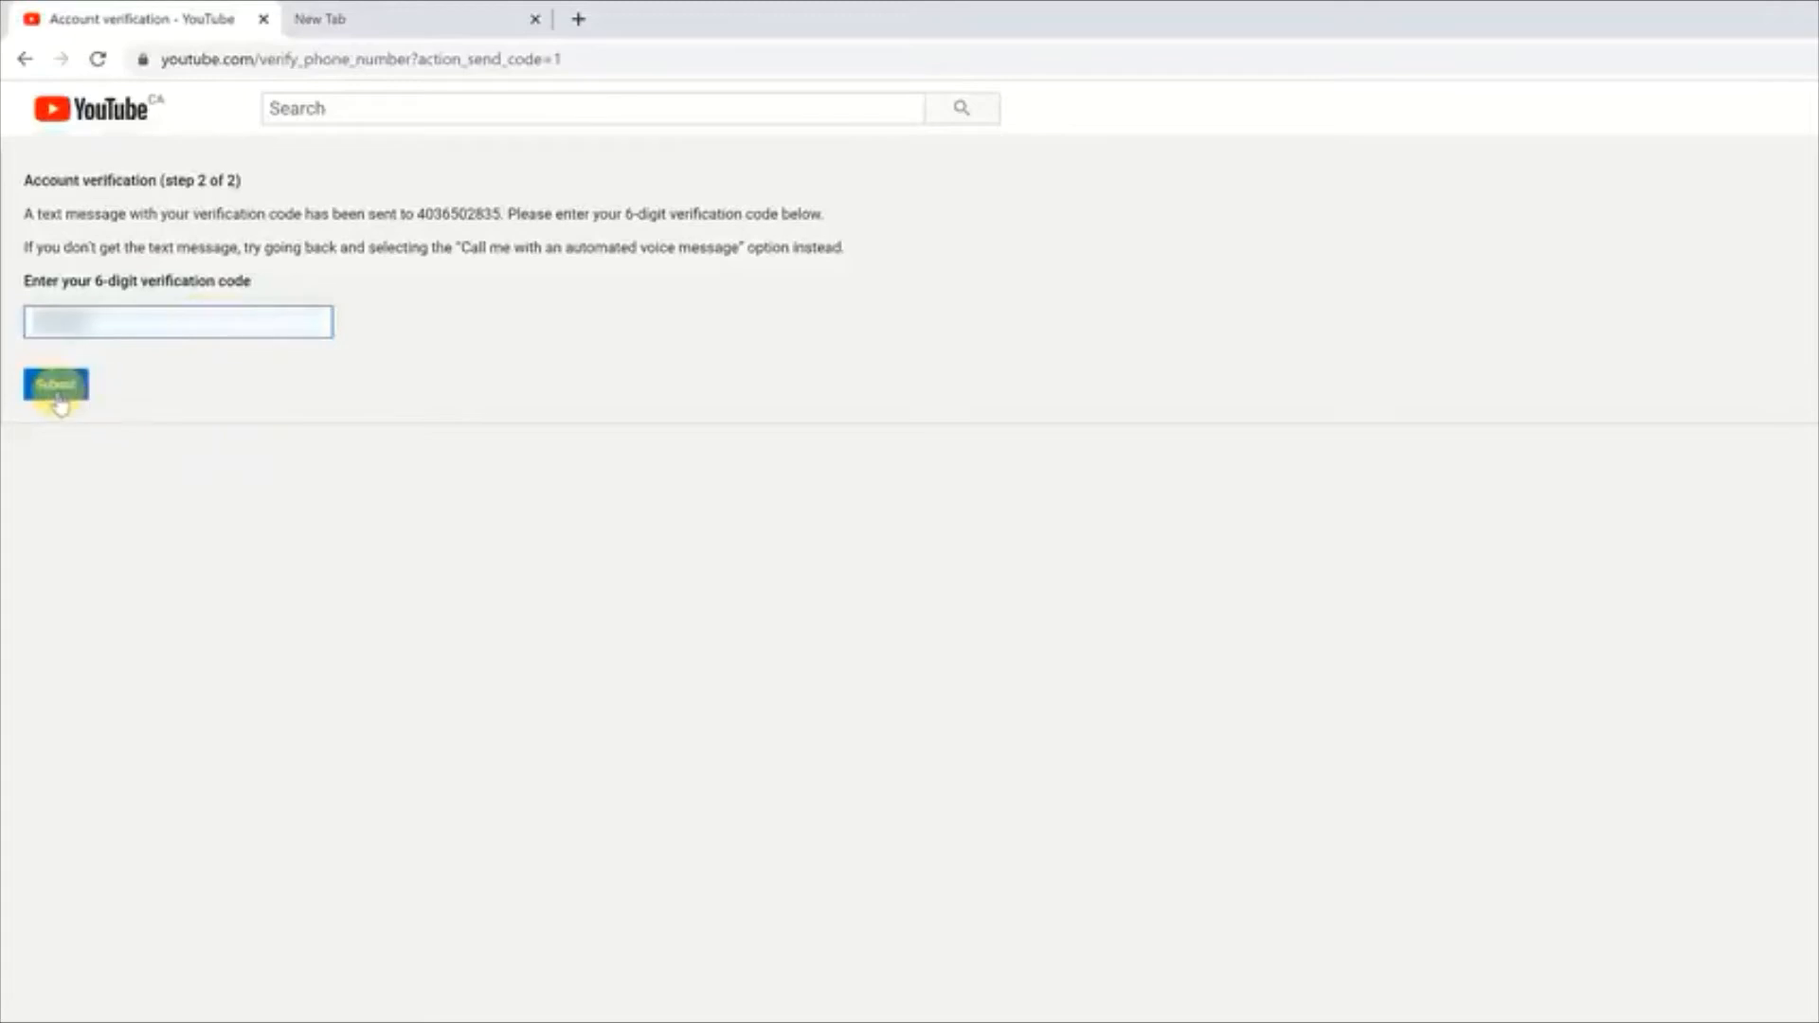
Step: Submit the 6-digit verification code, then return to the channel's status and features and review them
left_click(57, 396)
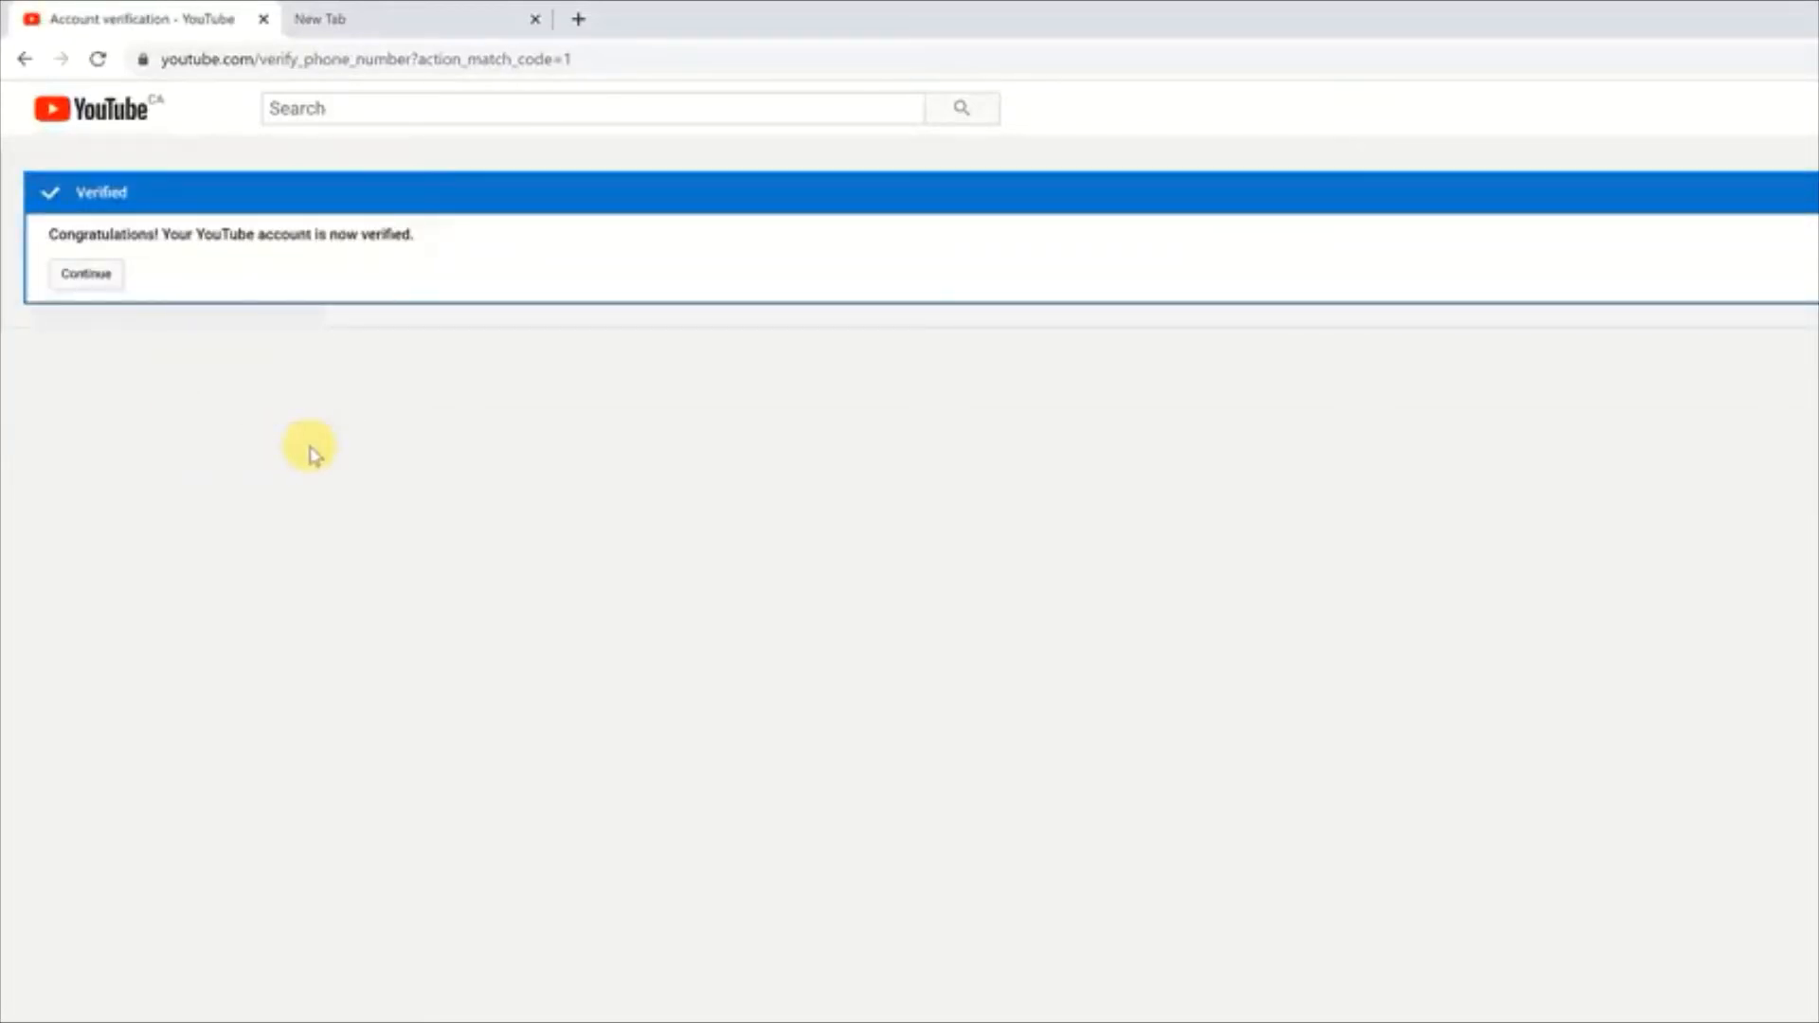
left_click(85, 274)
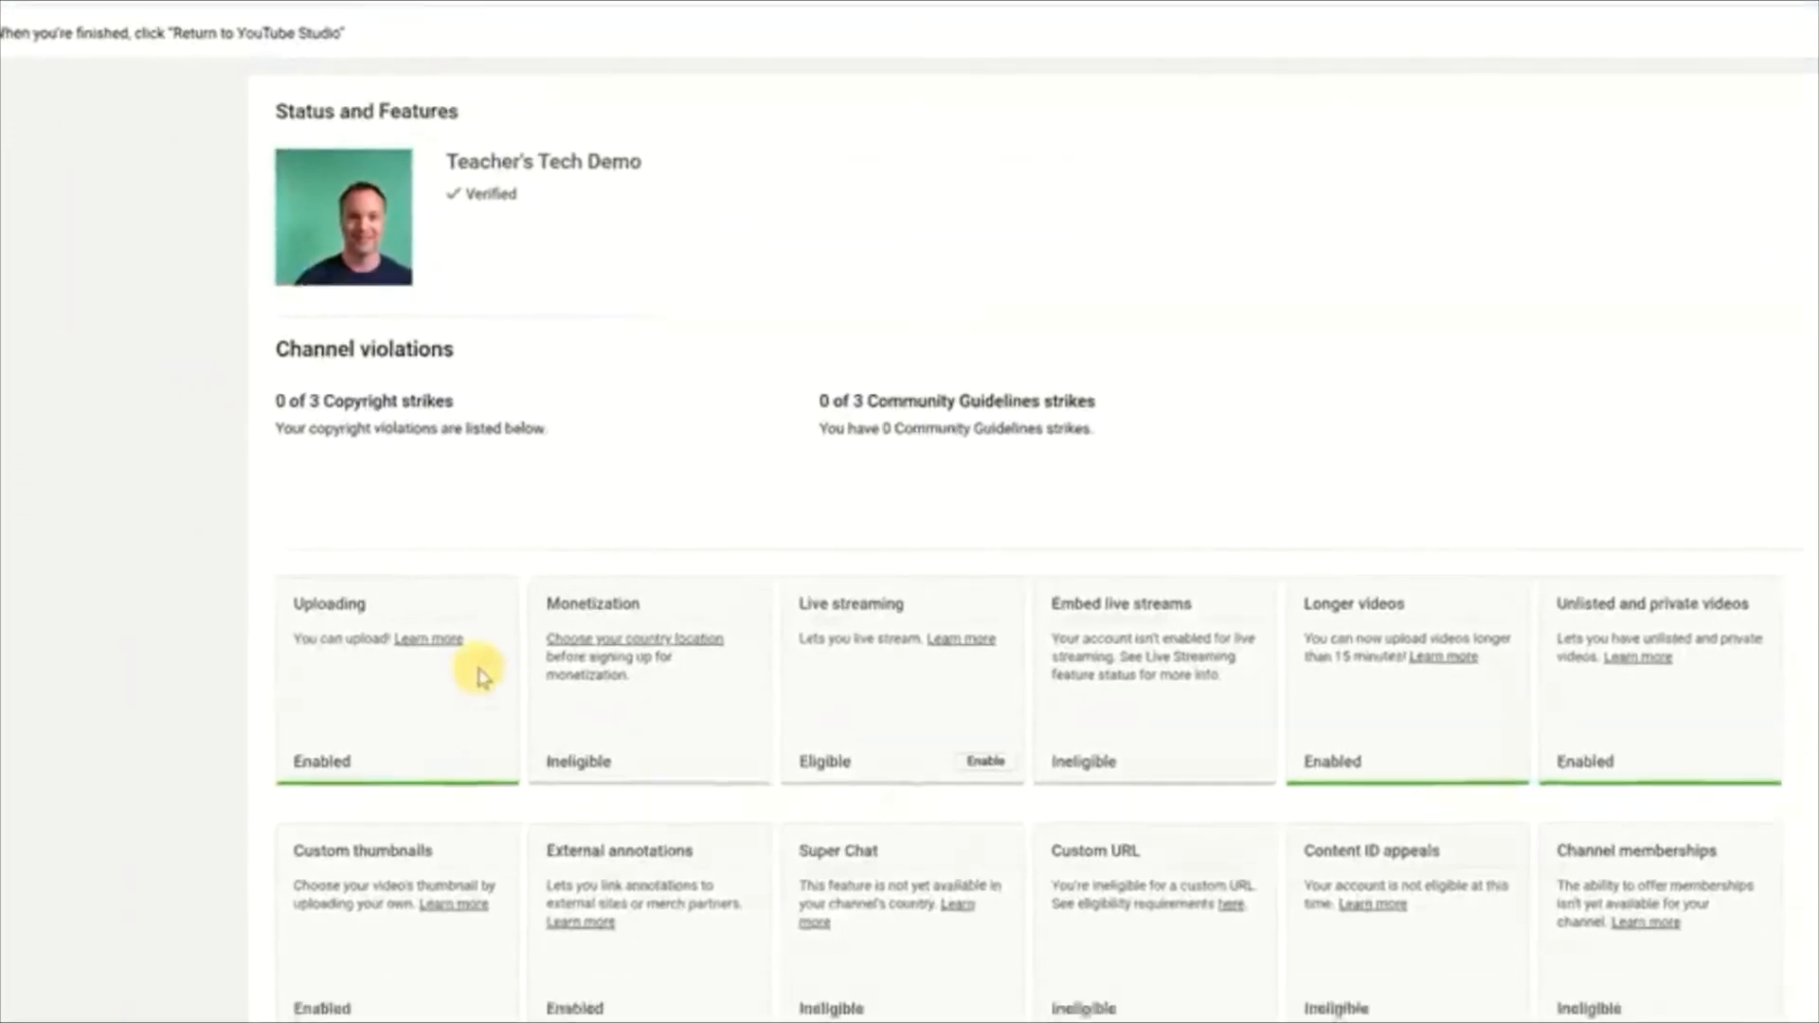
scroll(409, 516, "down", 2)
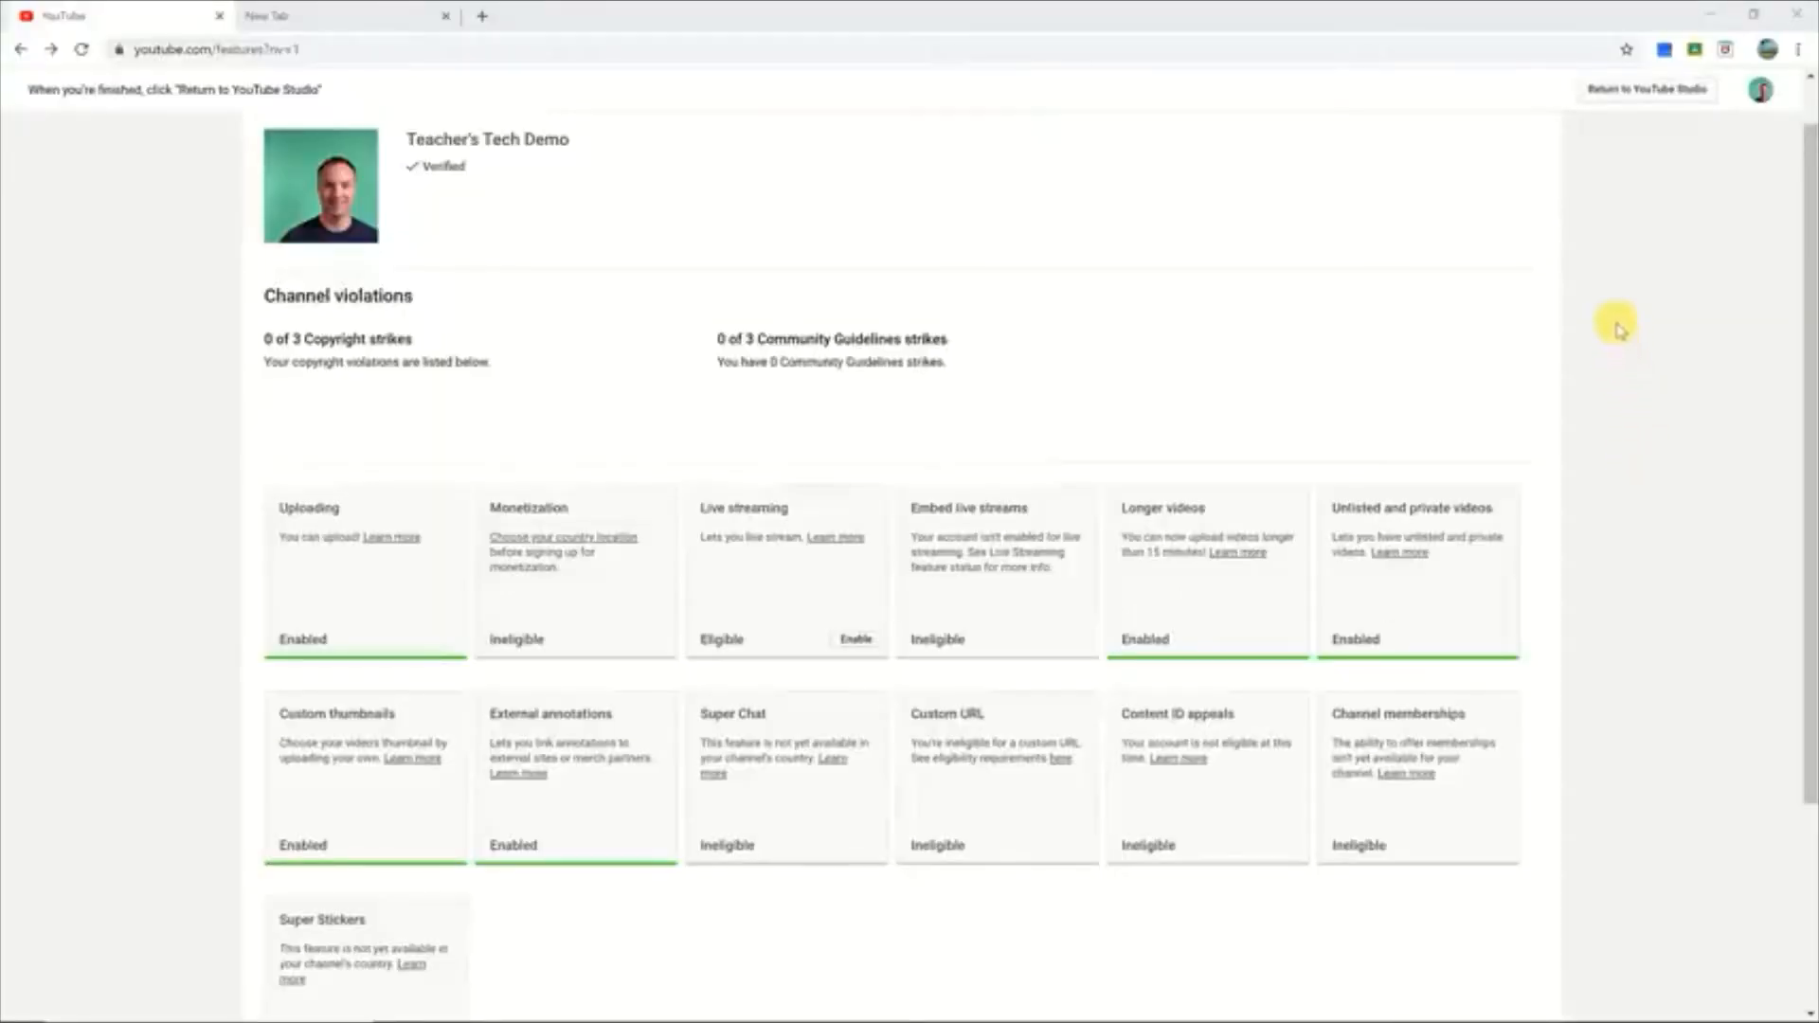
Step: Go through YouTube Studio to the Teacher's Tech Demo channel page and open it for customization
left_click(1615, 95)
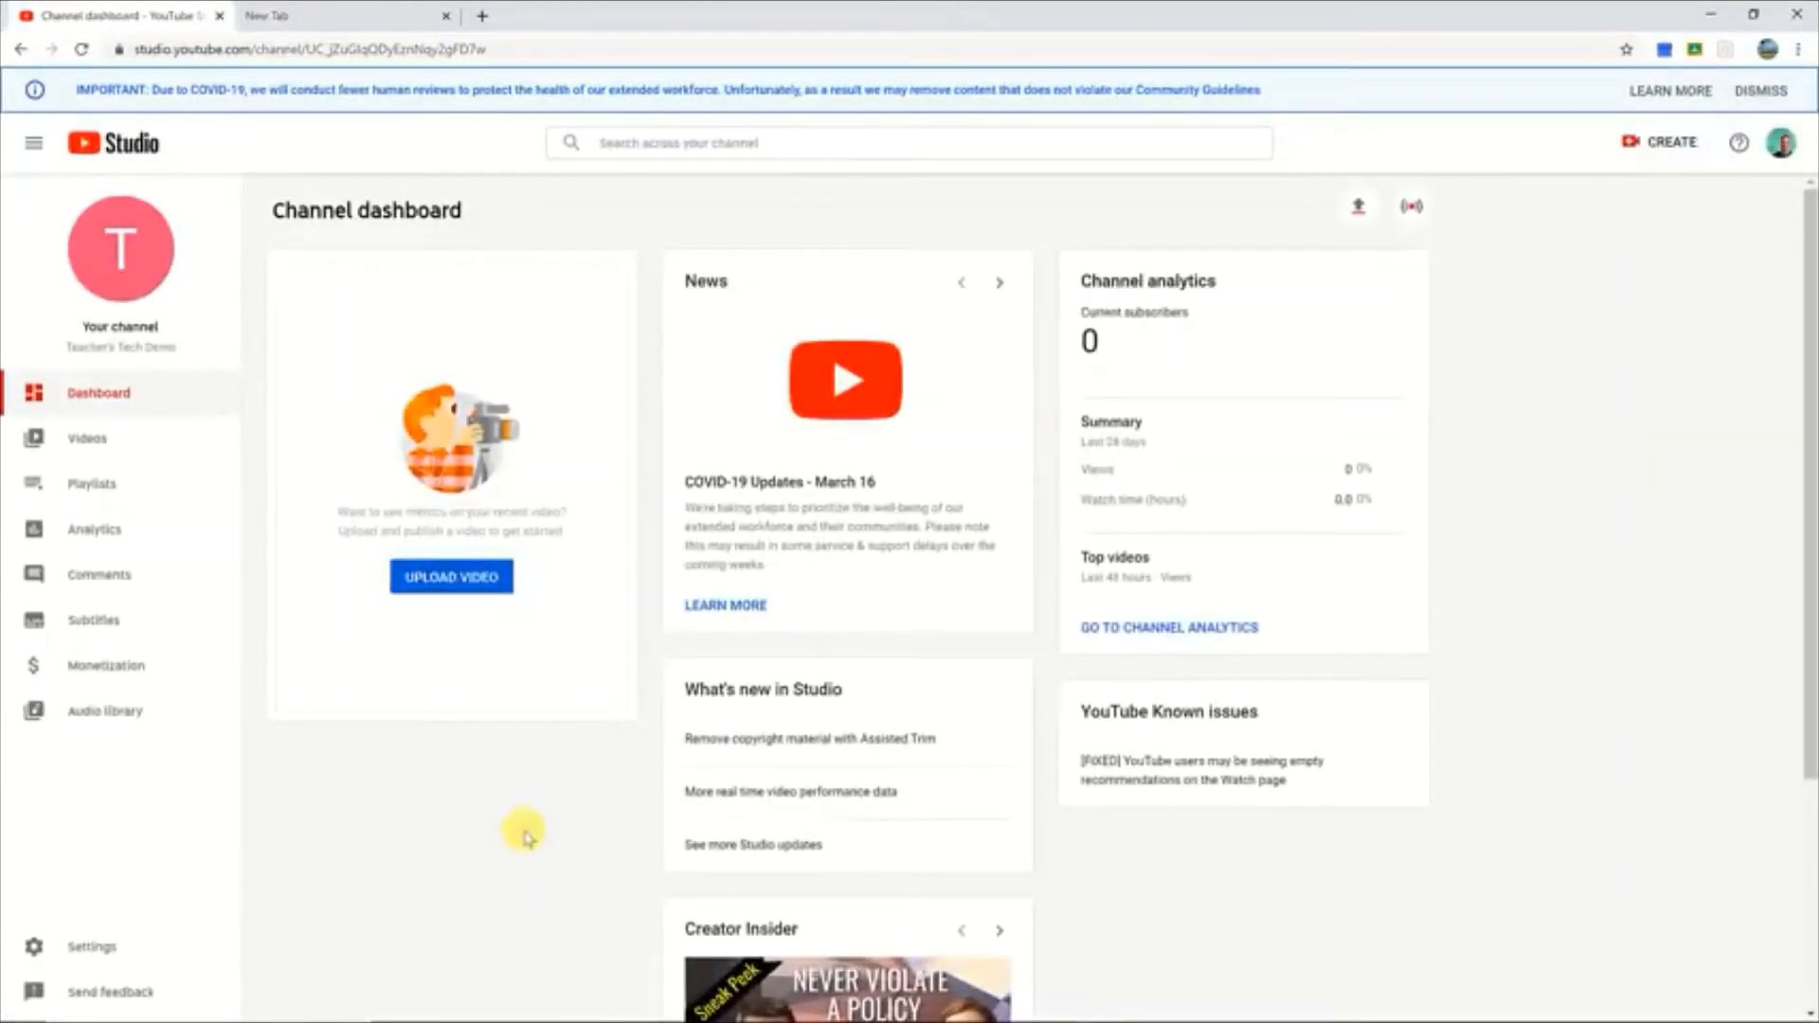
left_click(121, 273)
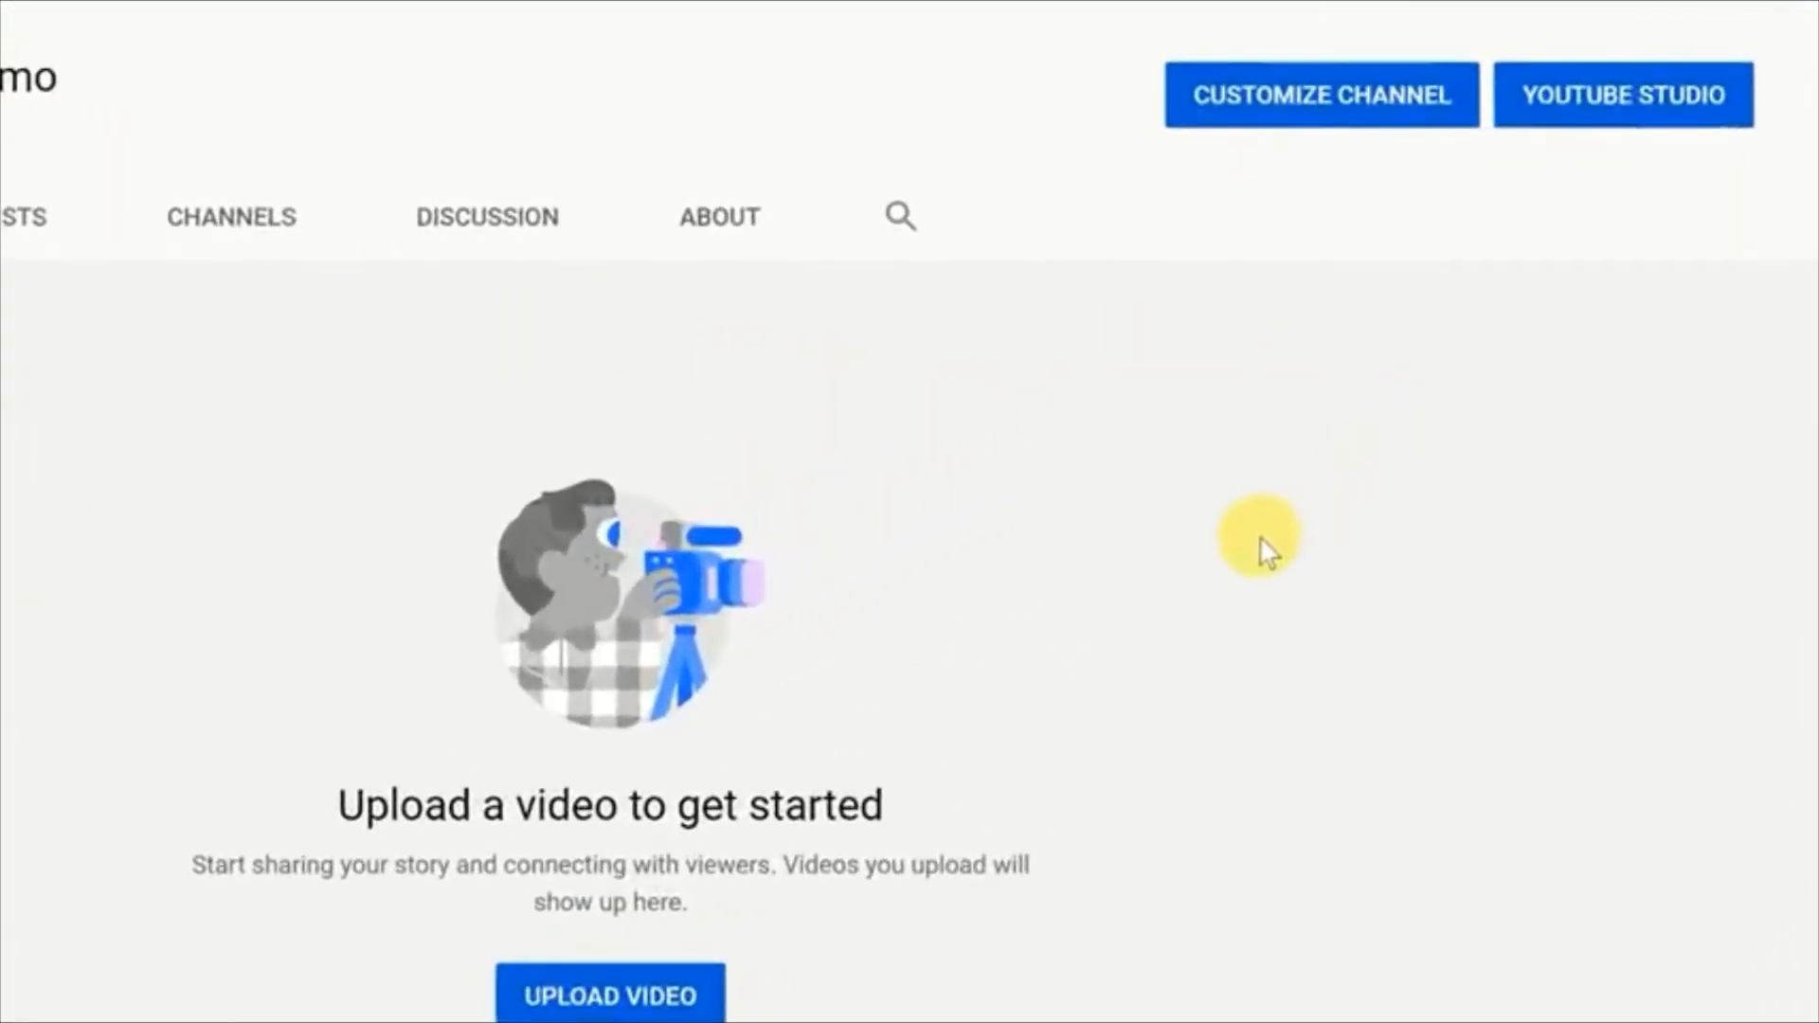
left_click(1291, 111)
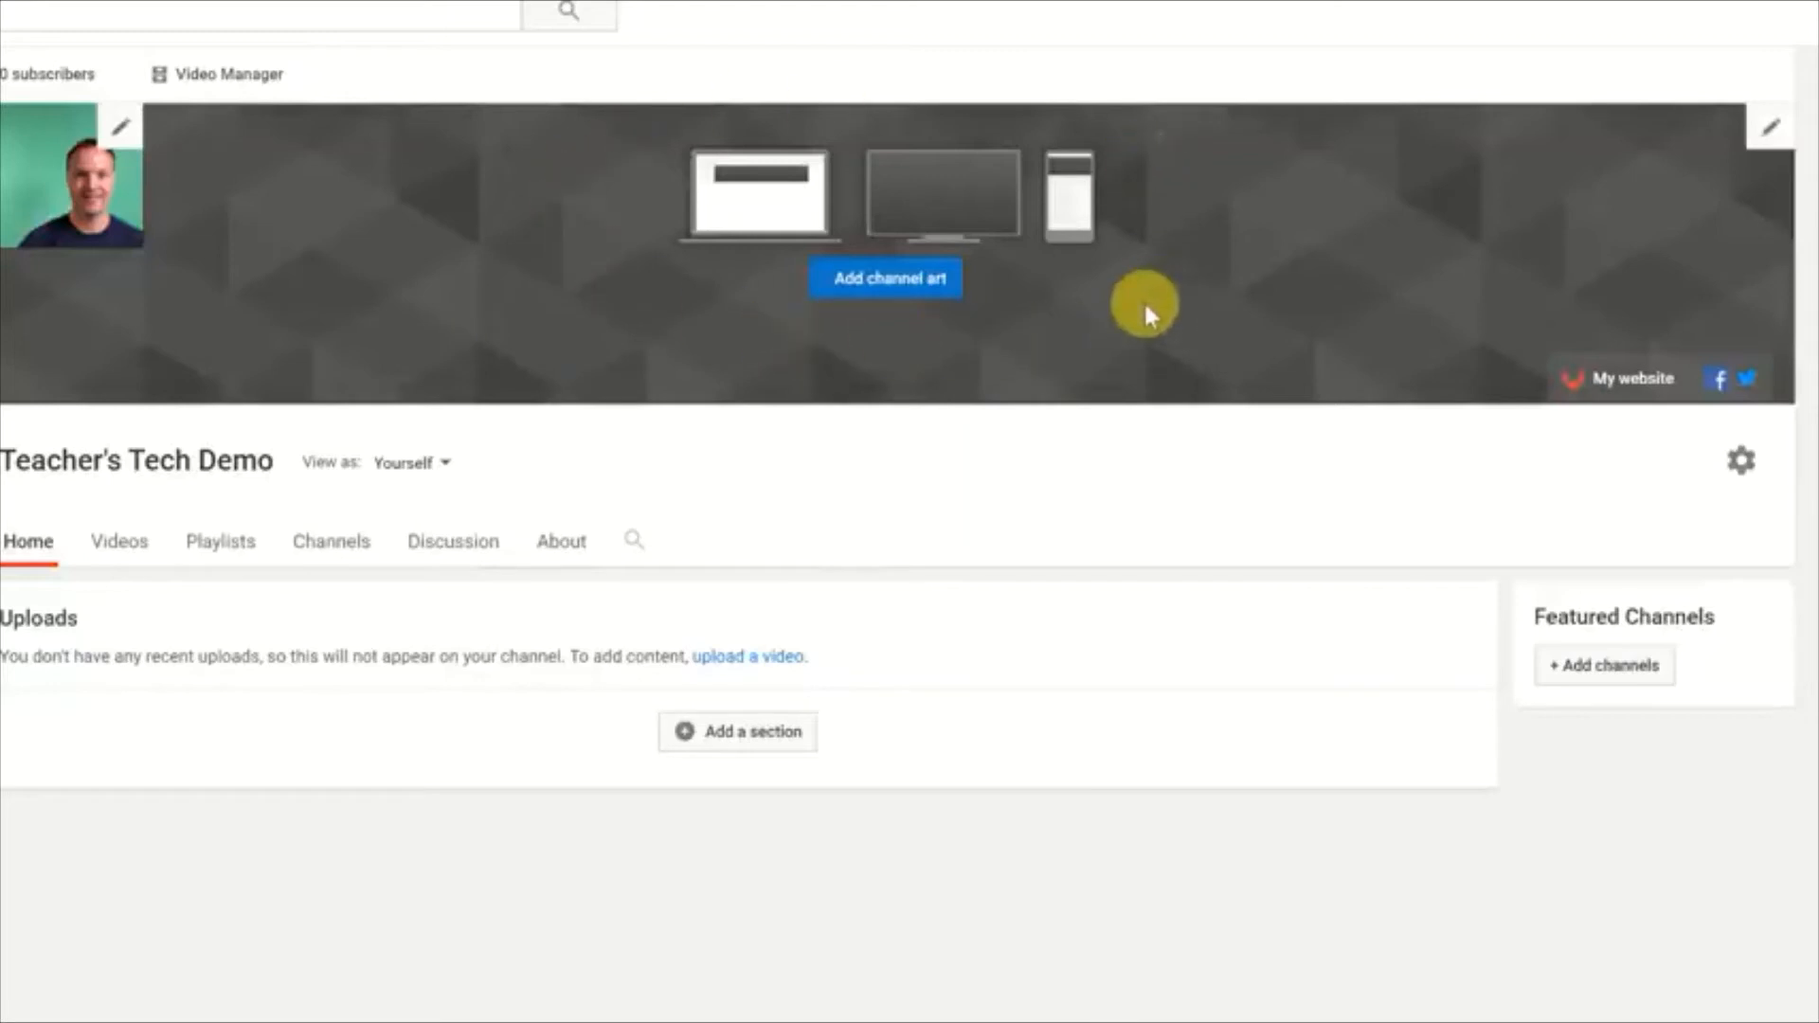
Step: Set the gallery photo of the yellow canoe in a bay as channel art, with the crop moved to the photo's upper edge
left_click(862, 289)
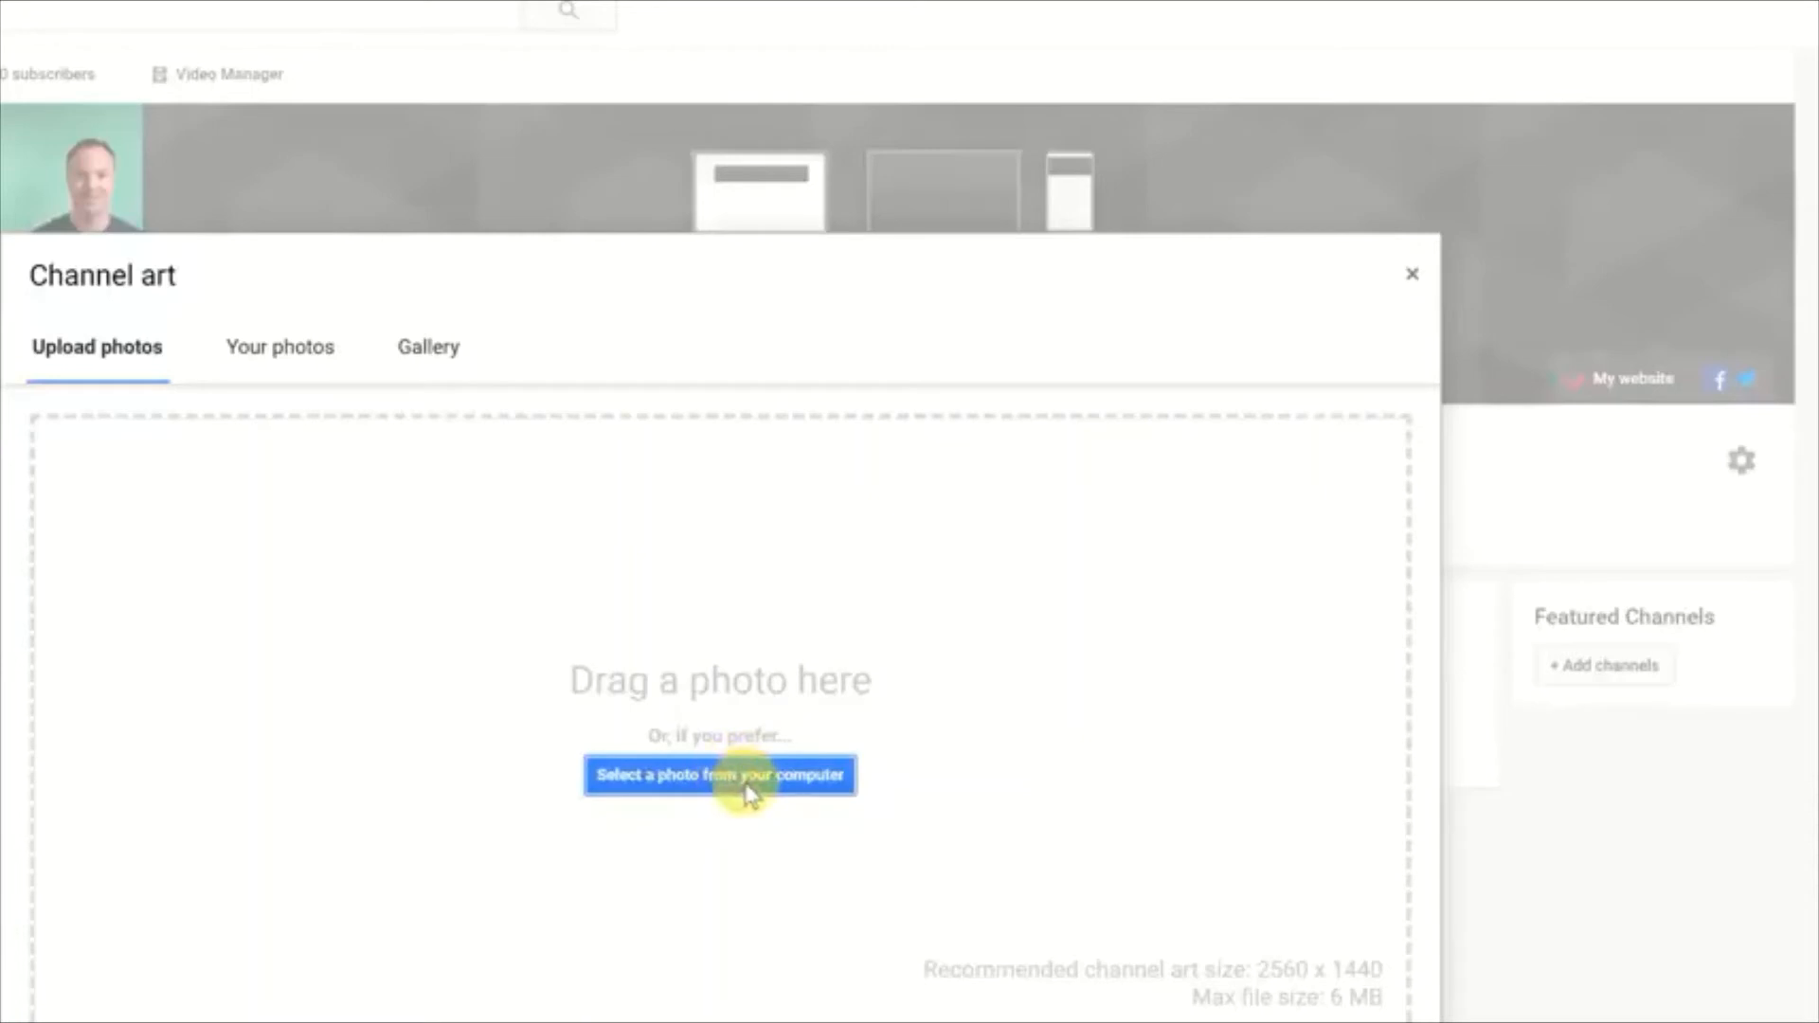
left_click(449, 351)
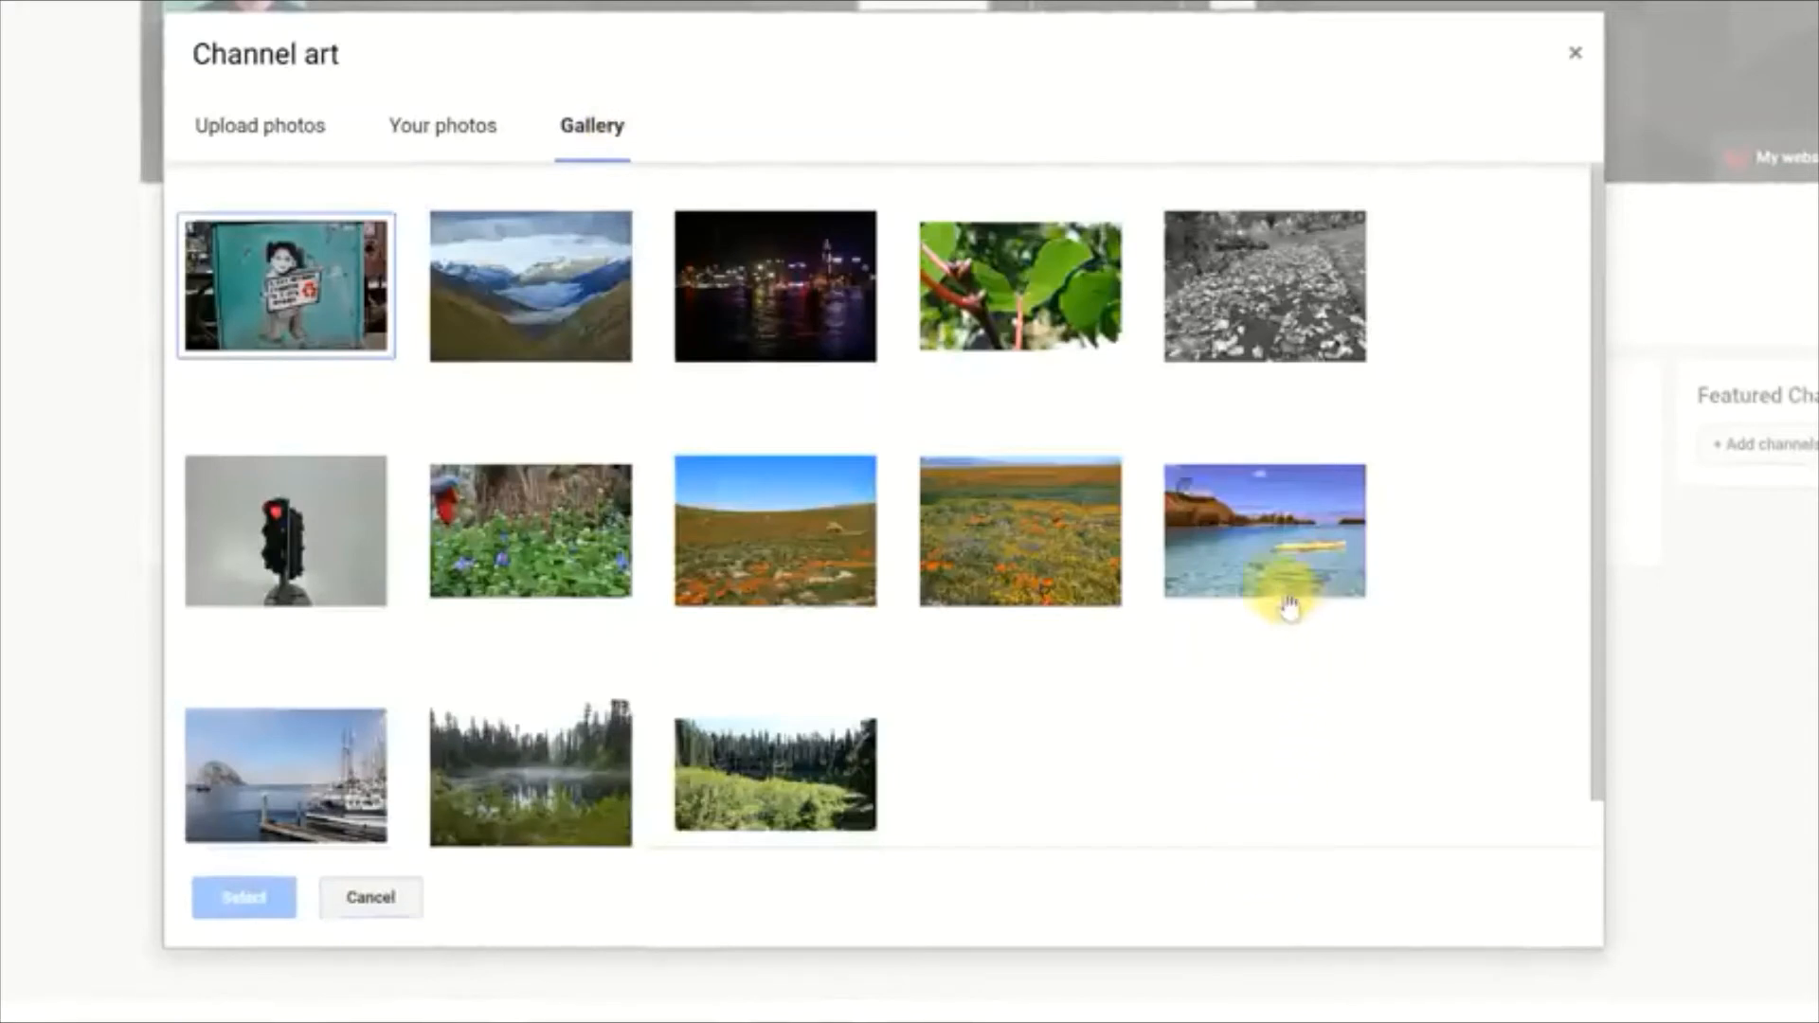
left_click(1251, 578)
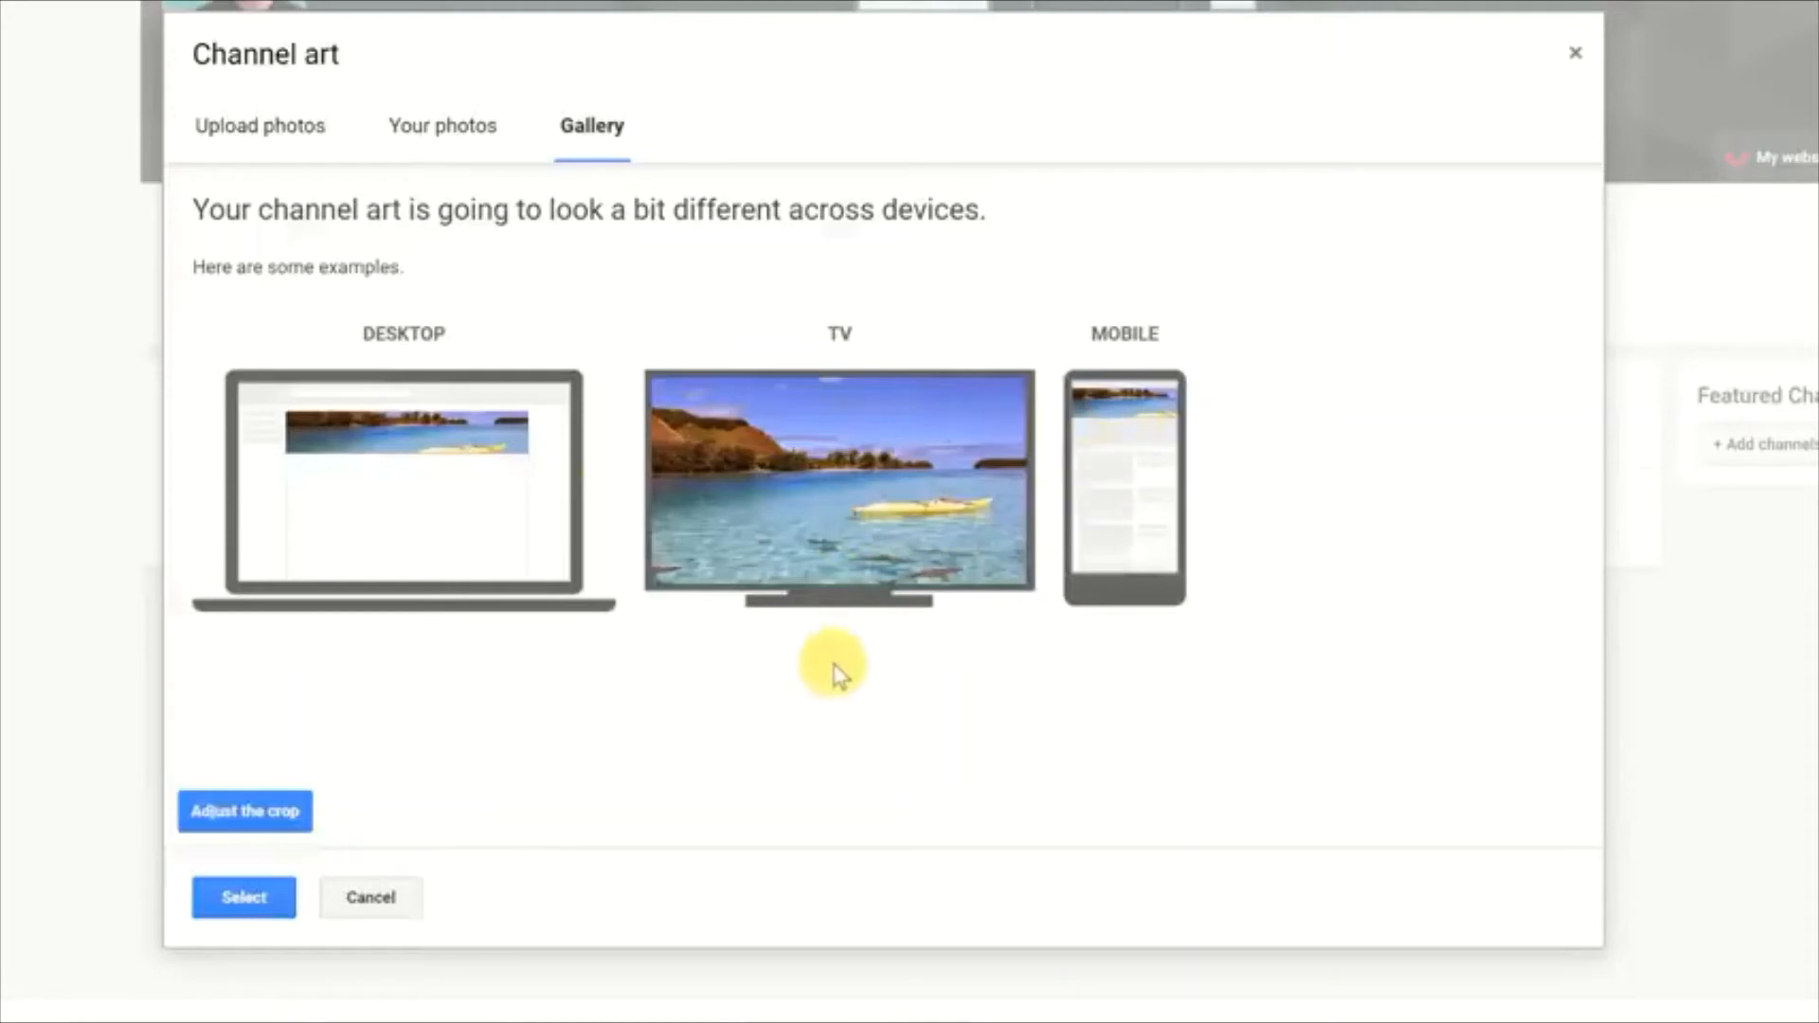
left_click(280, 823)
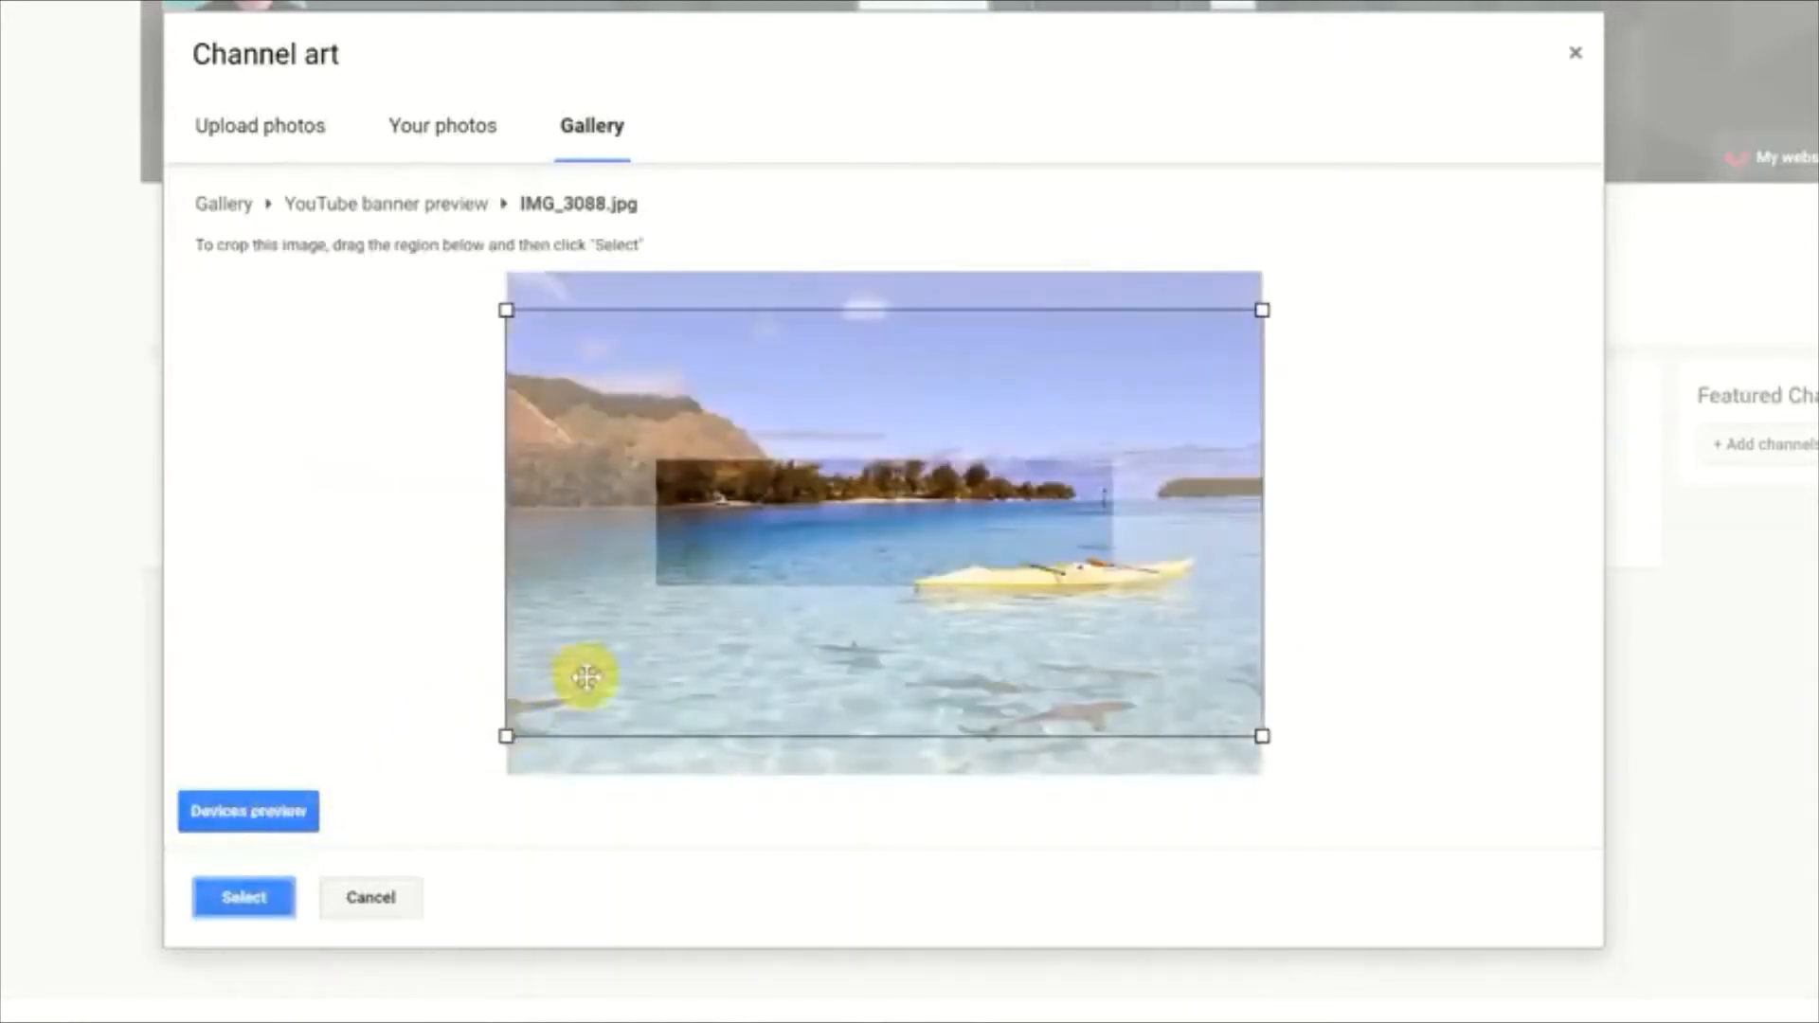
left_click_drag(828, 511, 787, 616)
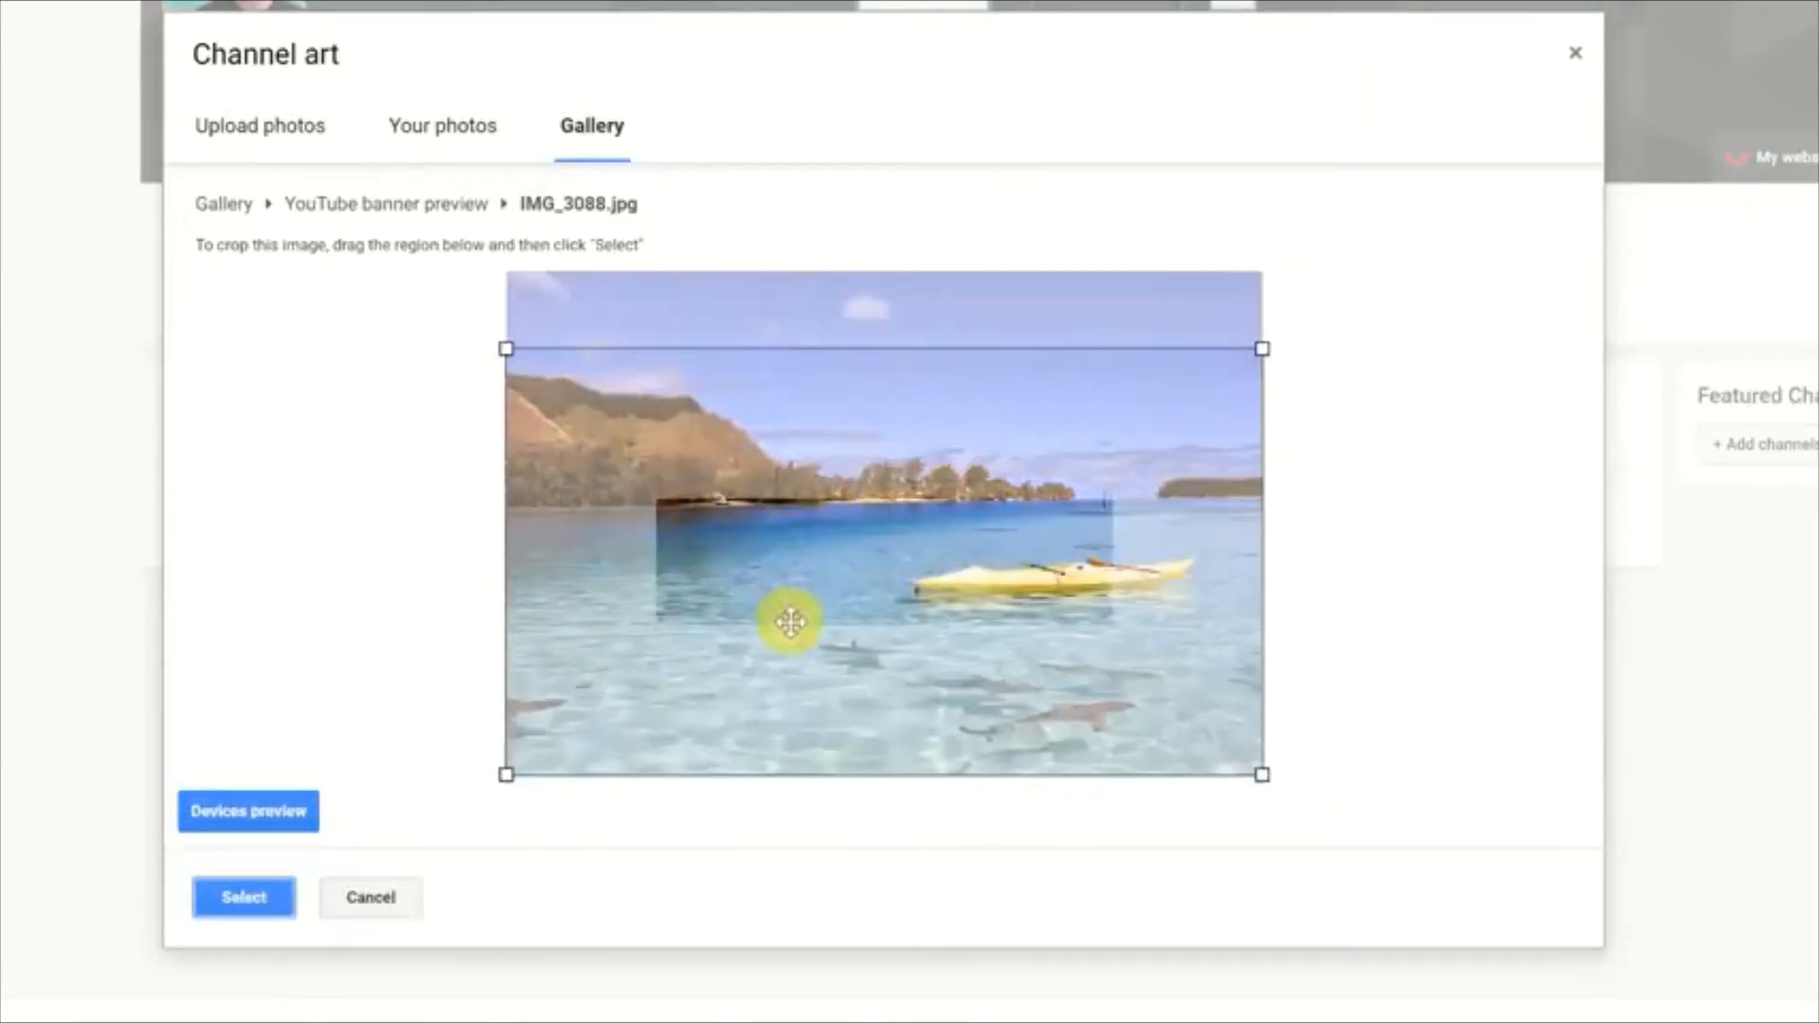
left_click_drag(957, 594, 978, 484)
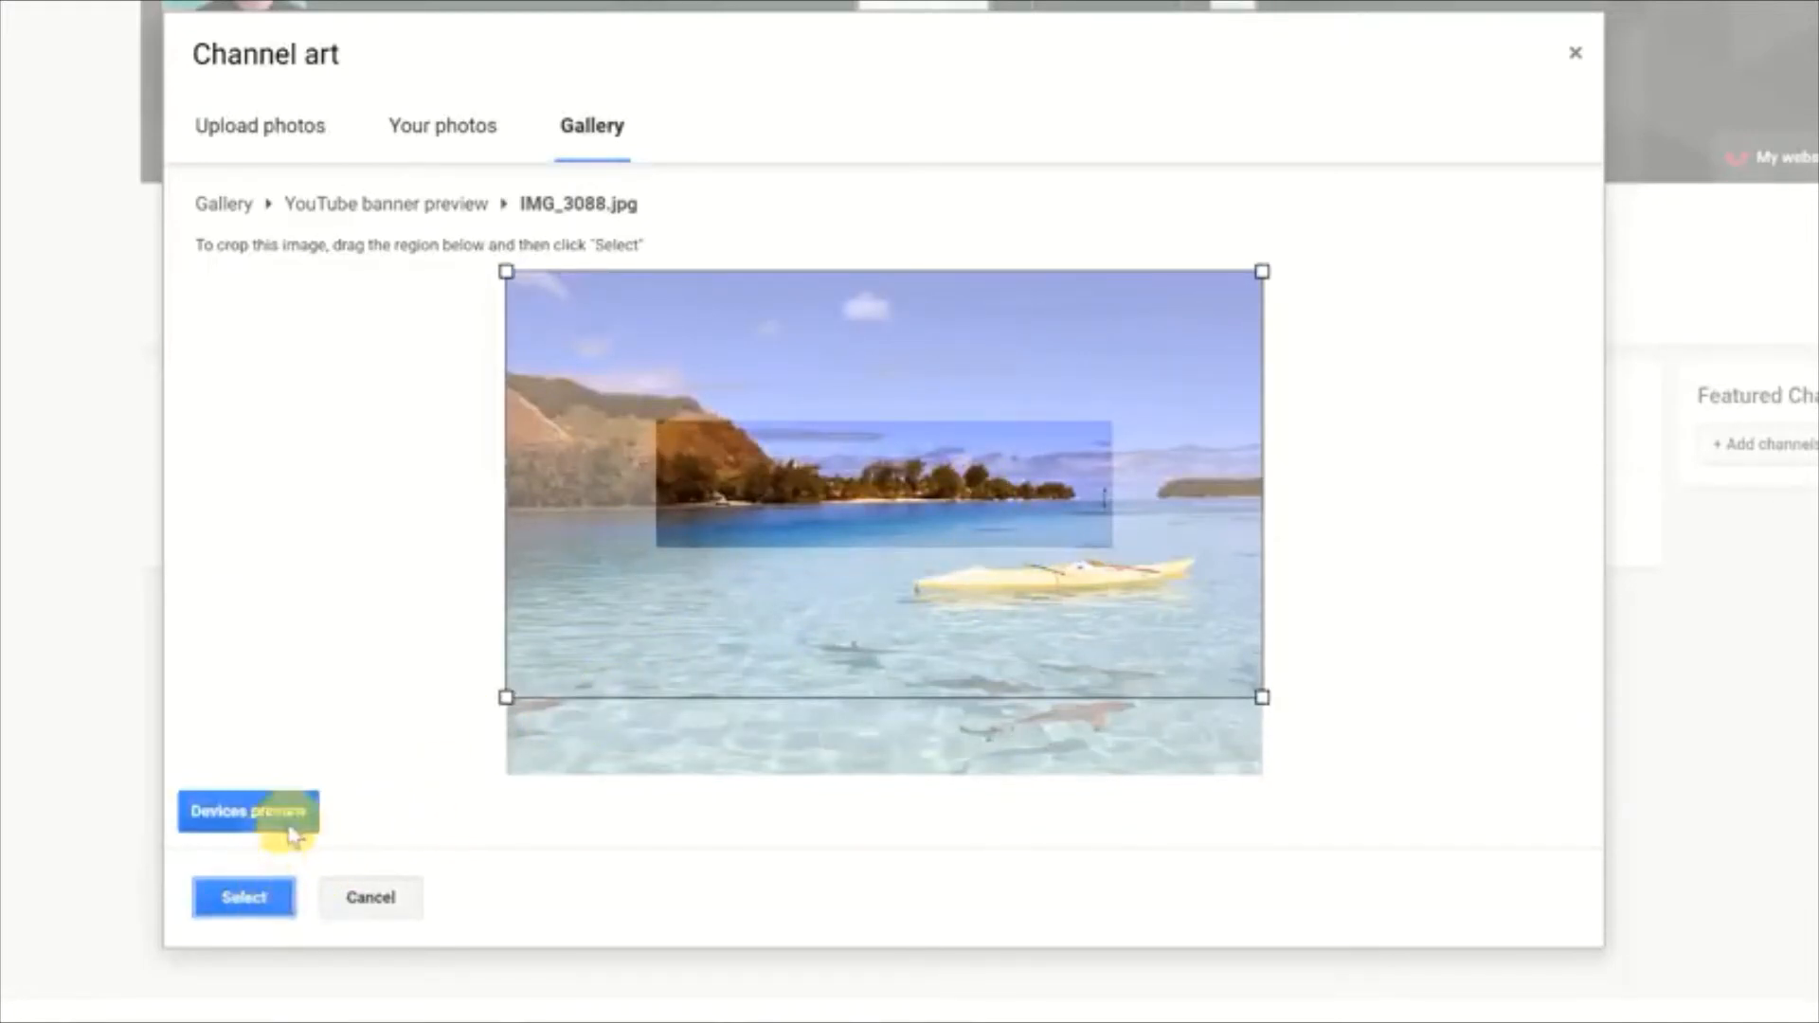
left_click(264, 917)
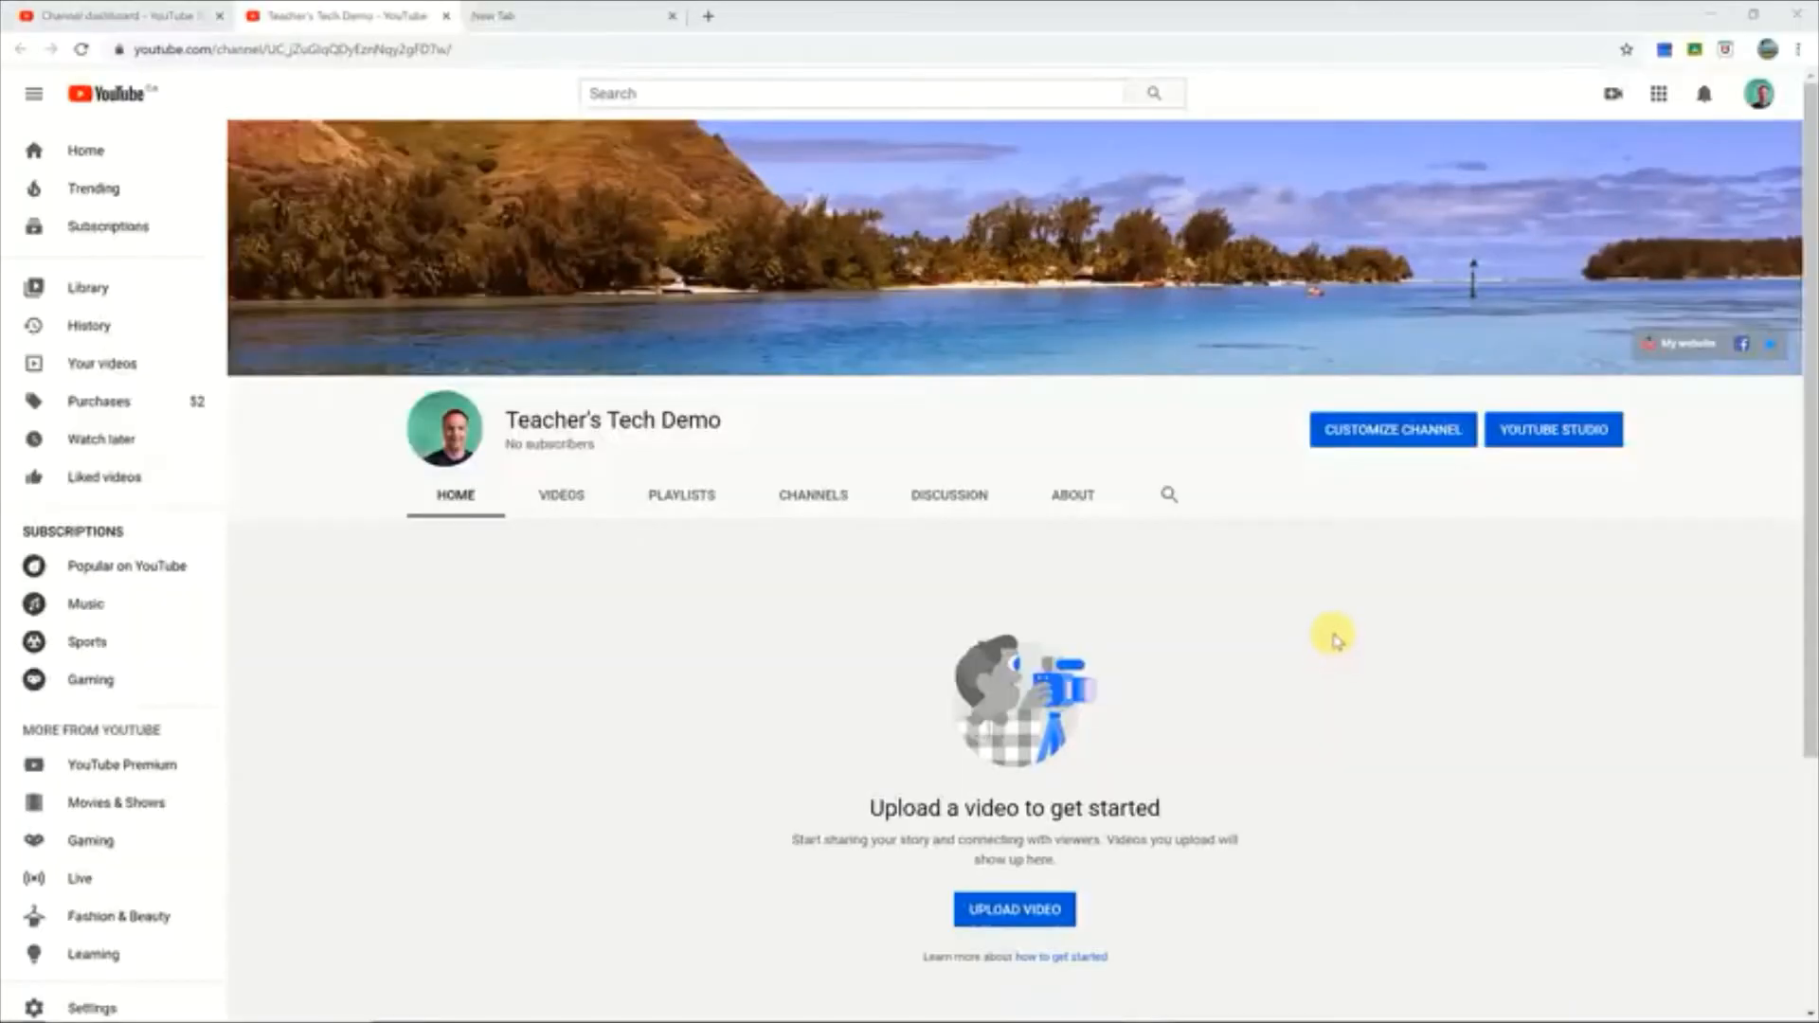
Step: Examine the channel's privacy, layout and discussion settings, trying the private subscriptions option, and close them without saving
left_click(1388, 442)
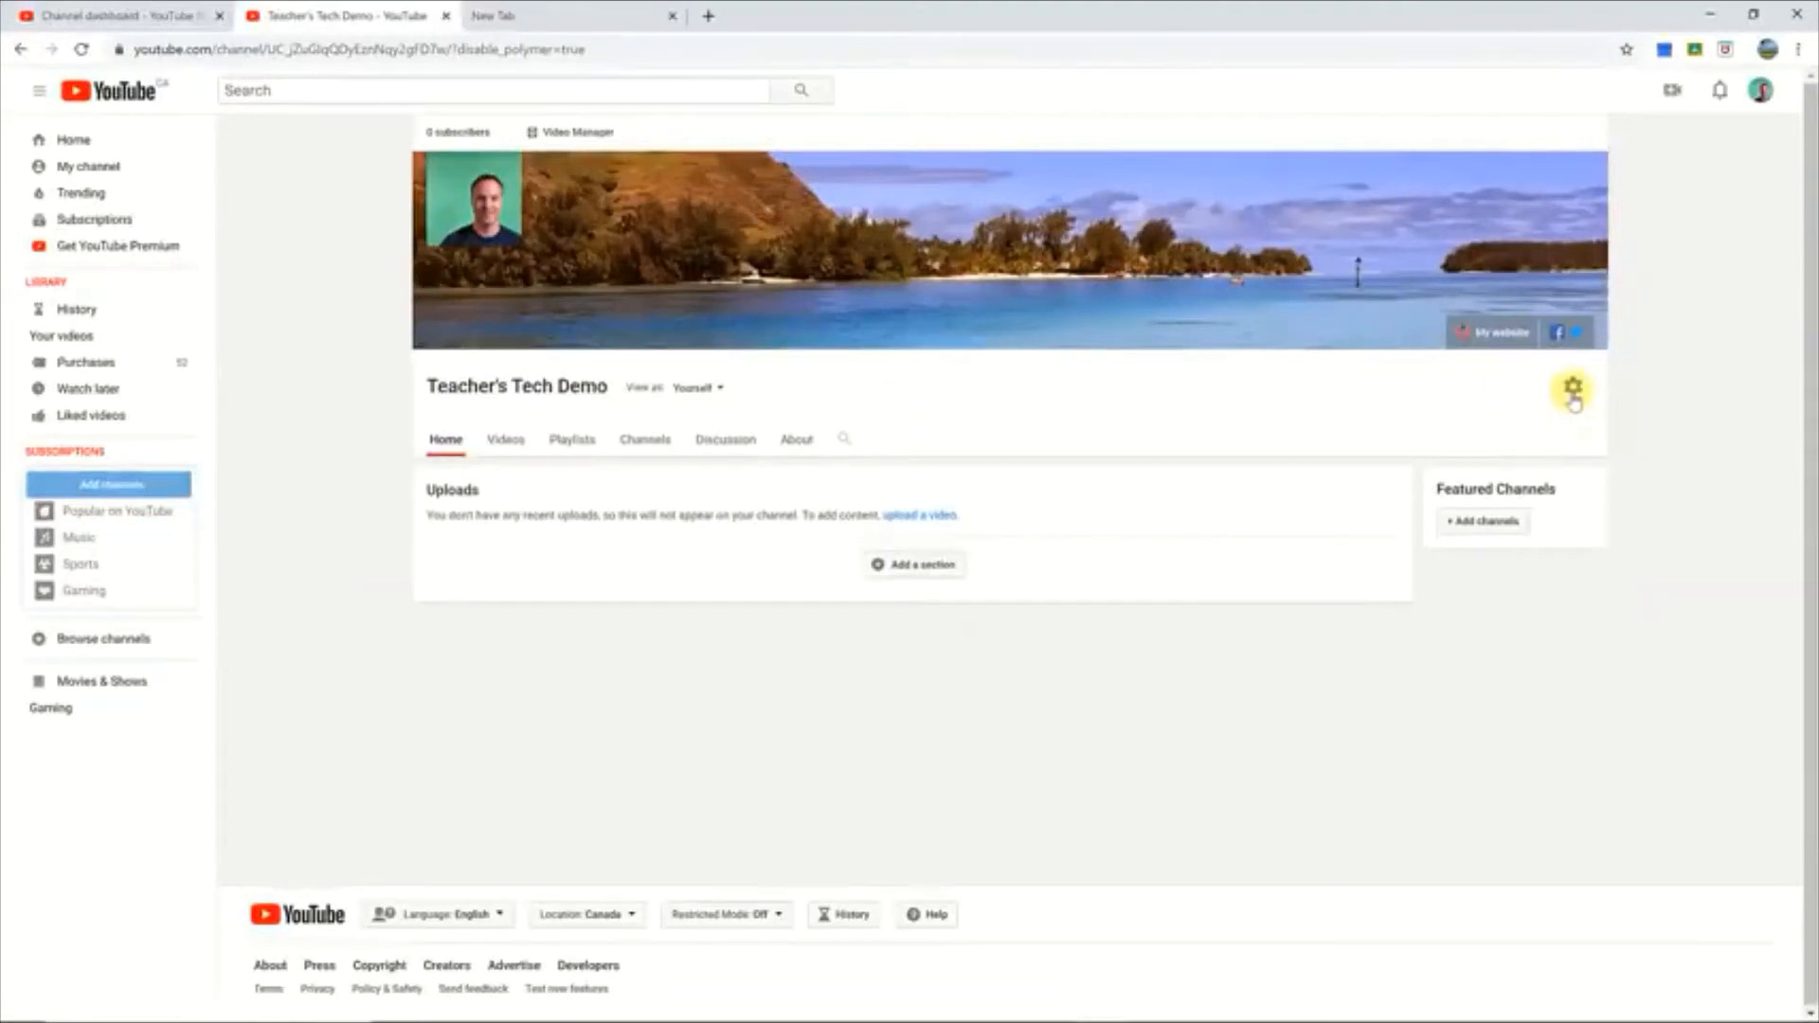
left_click(1573, 394)
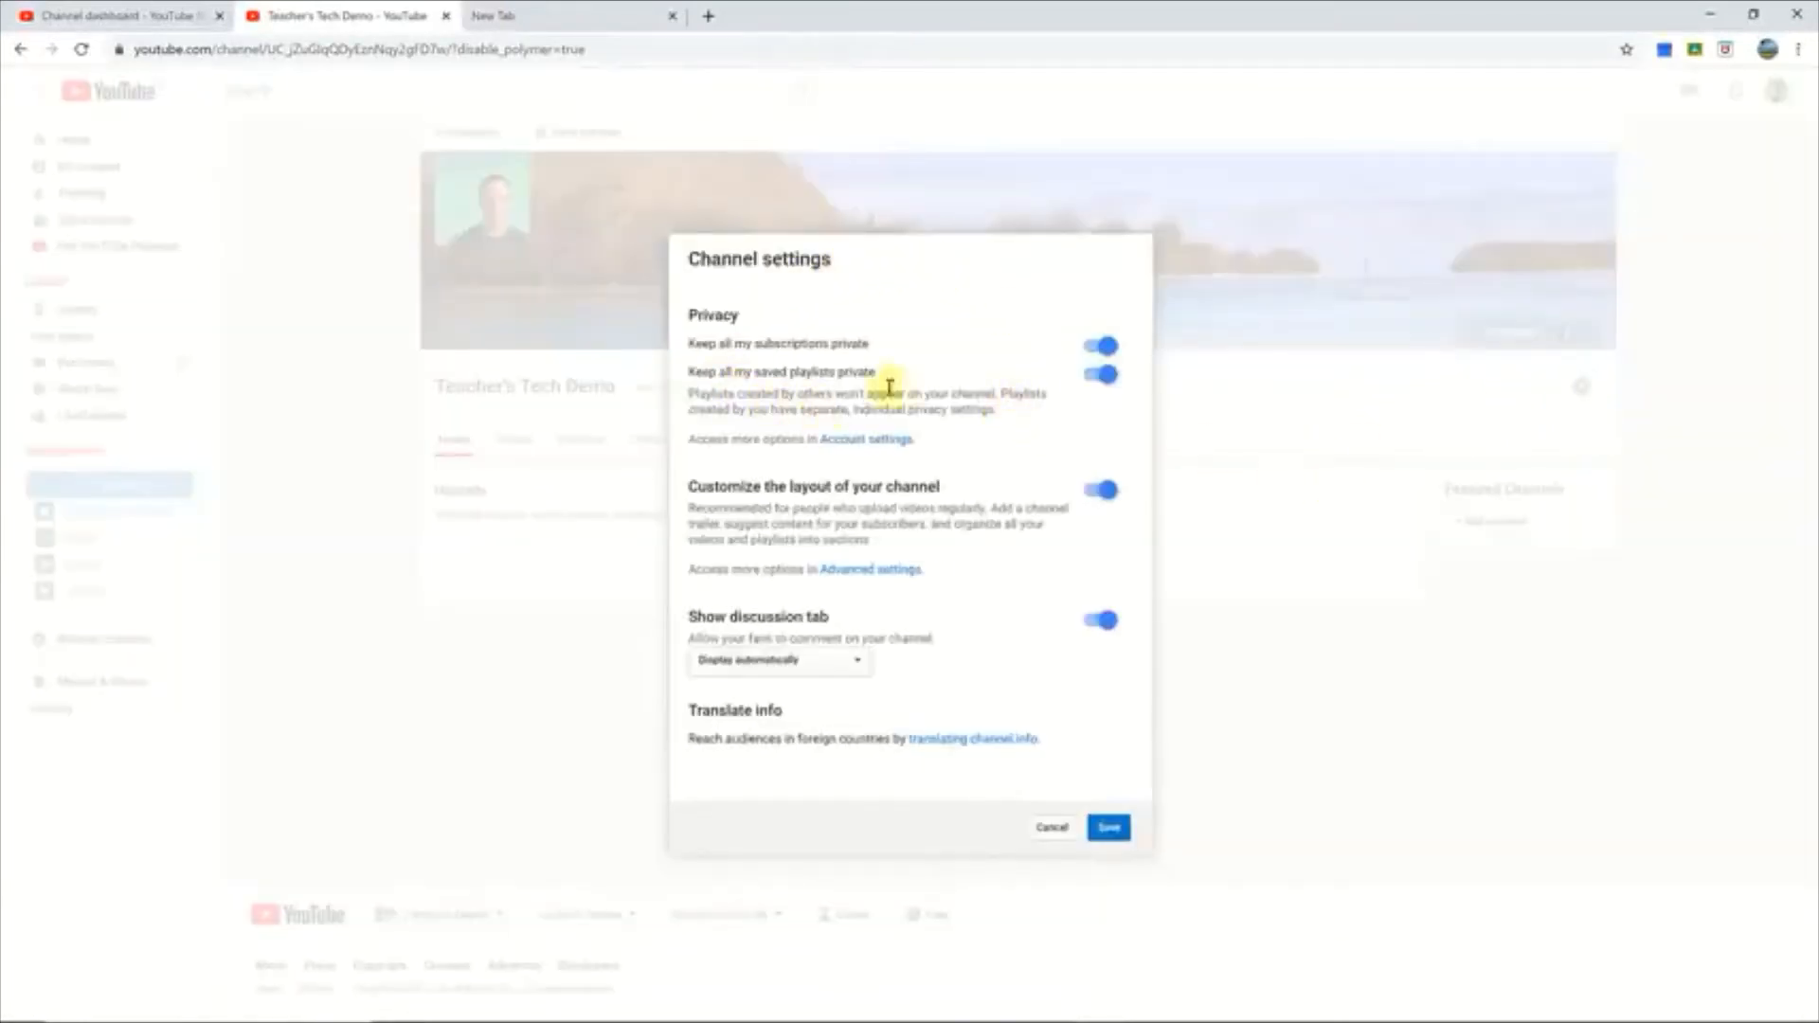
left_click(1099, 348)
left_click(1107, 349)
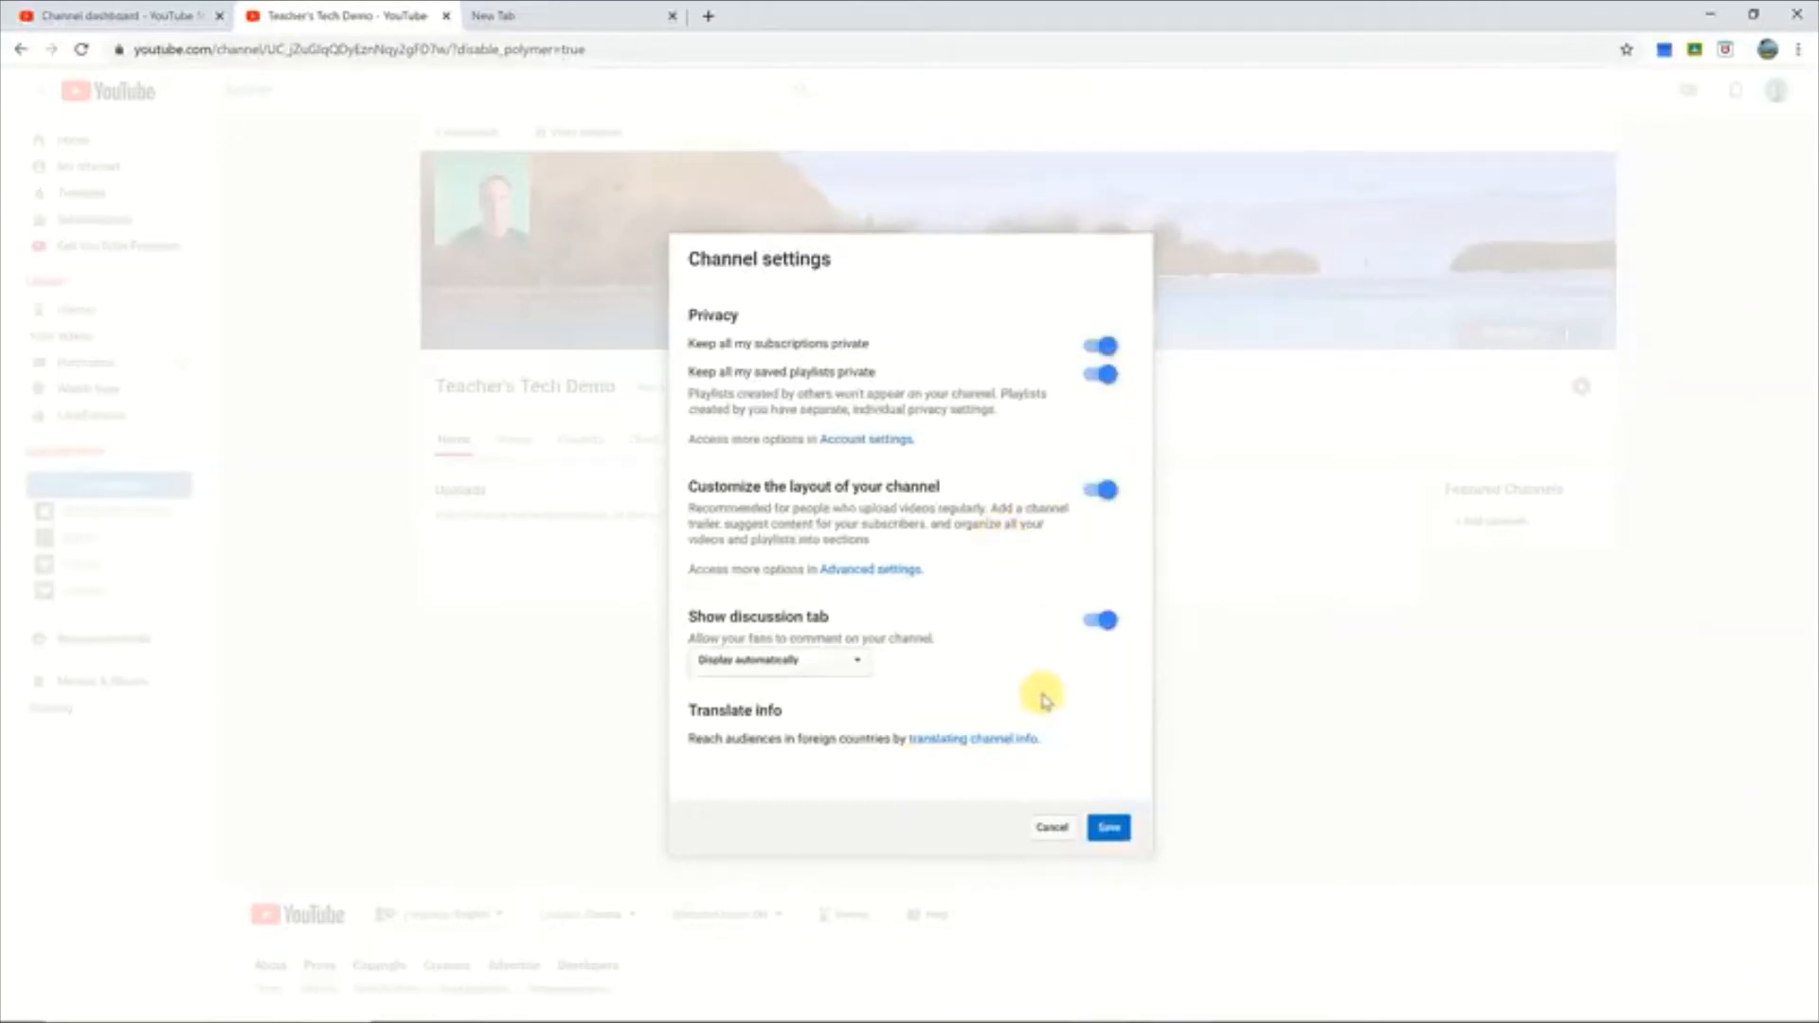
left_click(1051, 827)
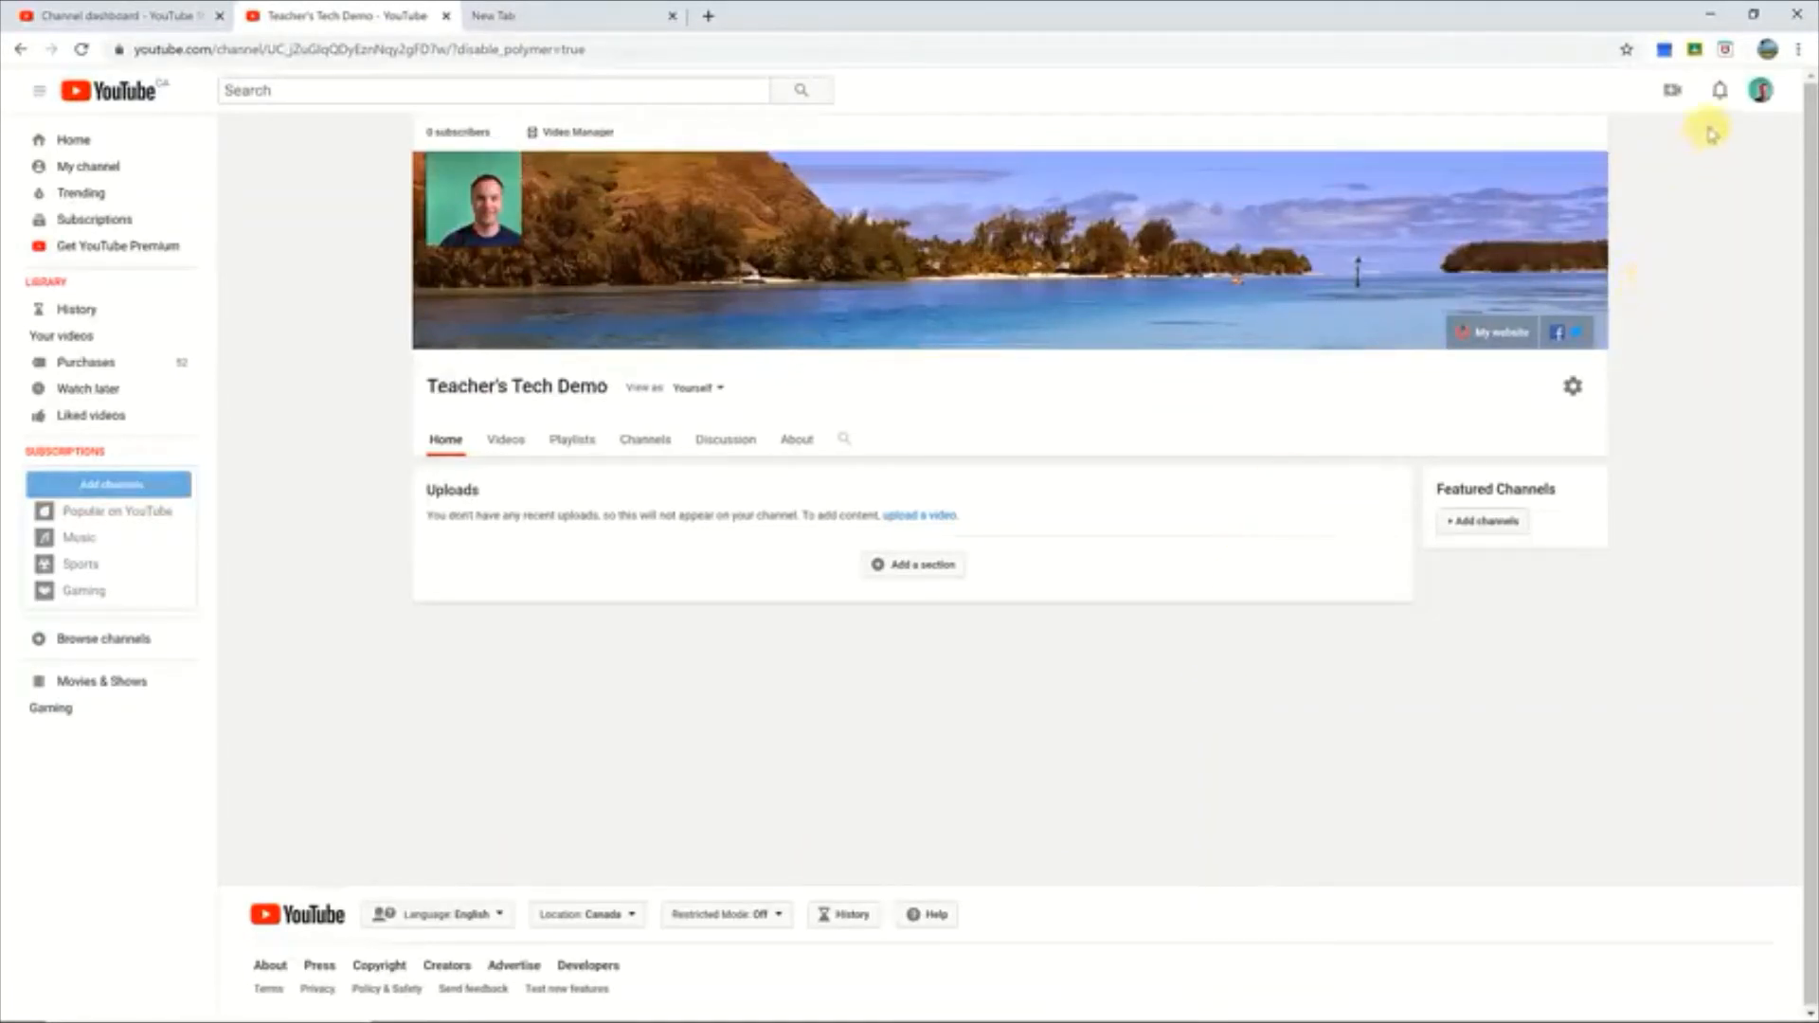
Step: Go to YouTube Studio for the Teacher's Tech Demo channel and open the basic info in its channel settings
left_click(1760, 90)
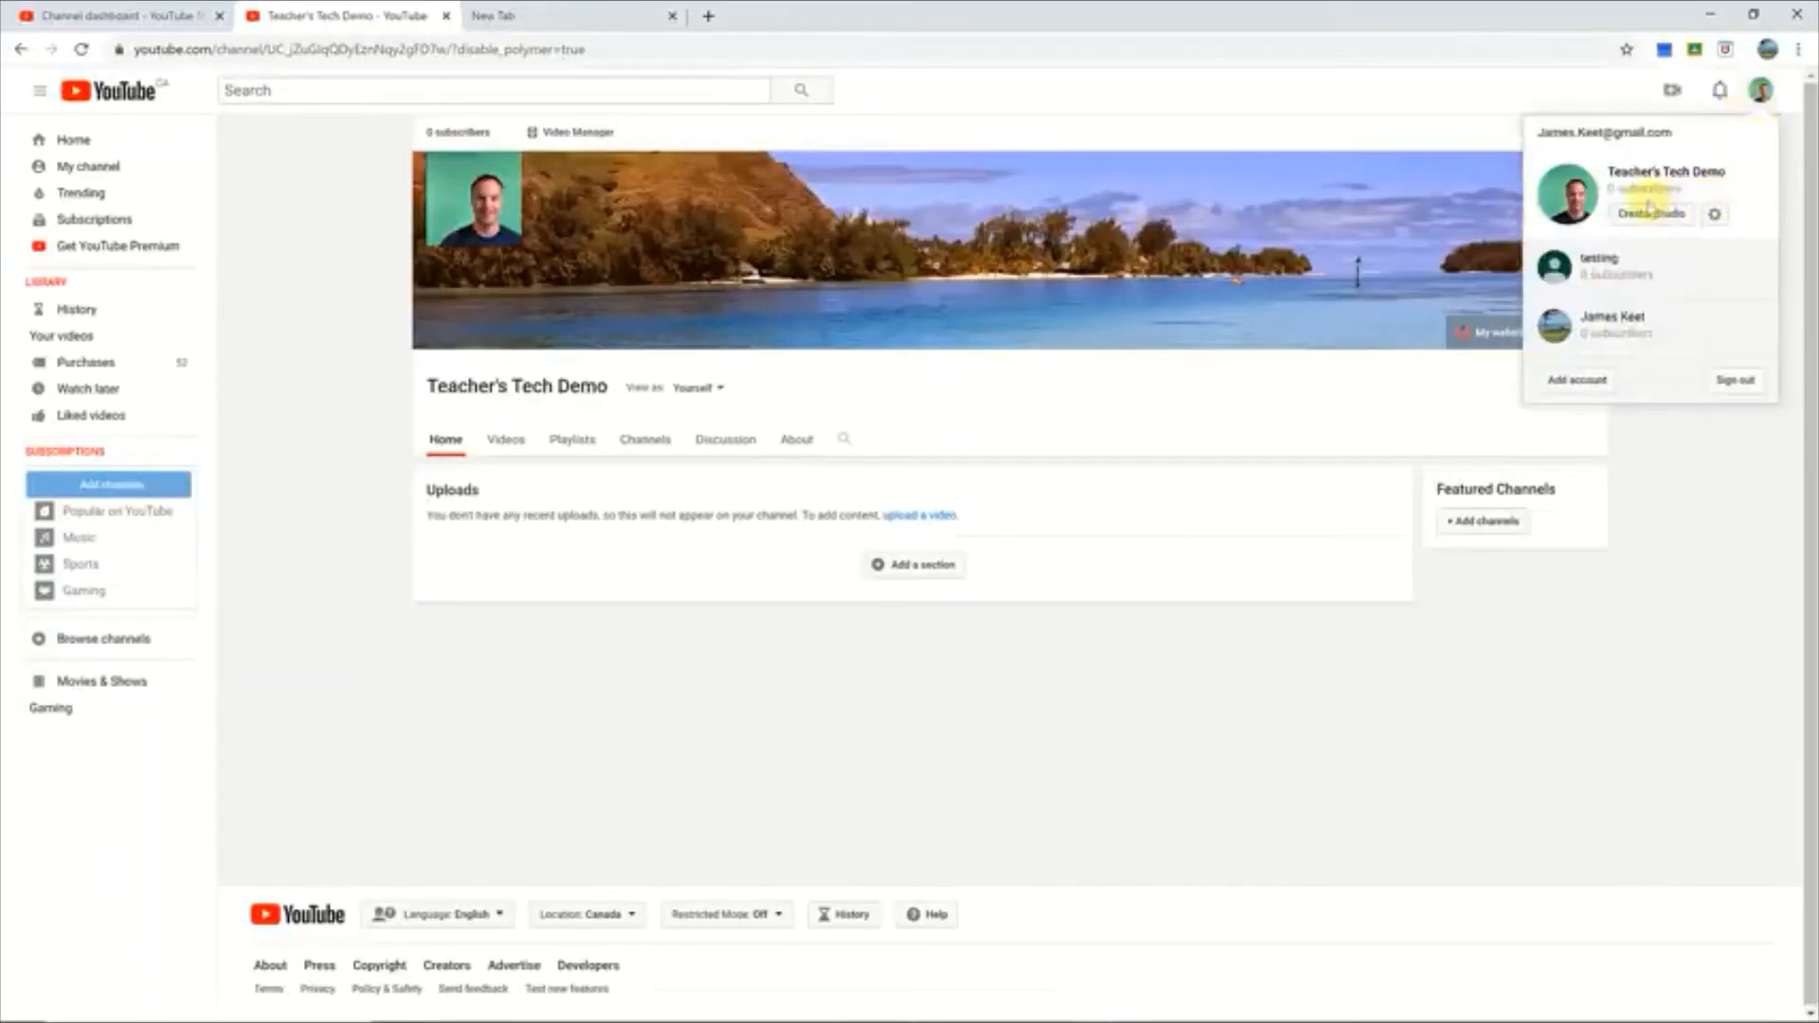
left_click(1650, 216)
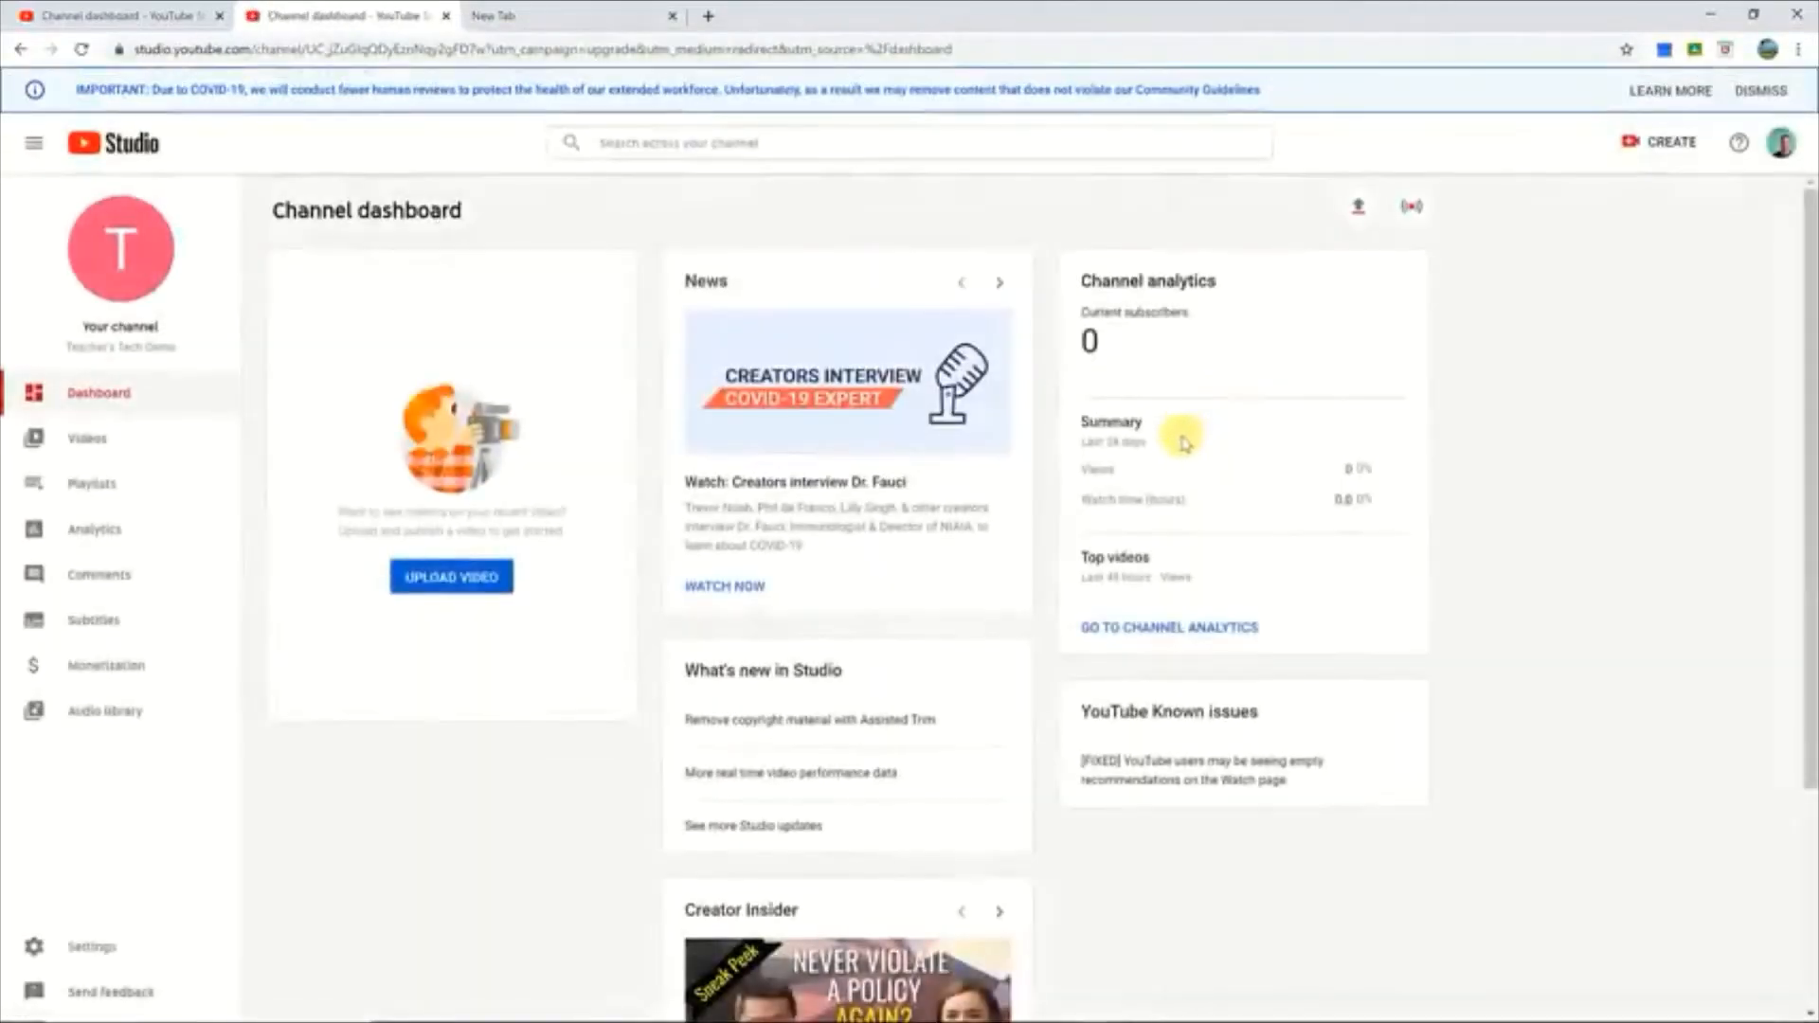
scroll(1027, 497, "down", 1)
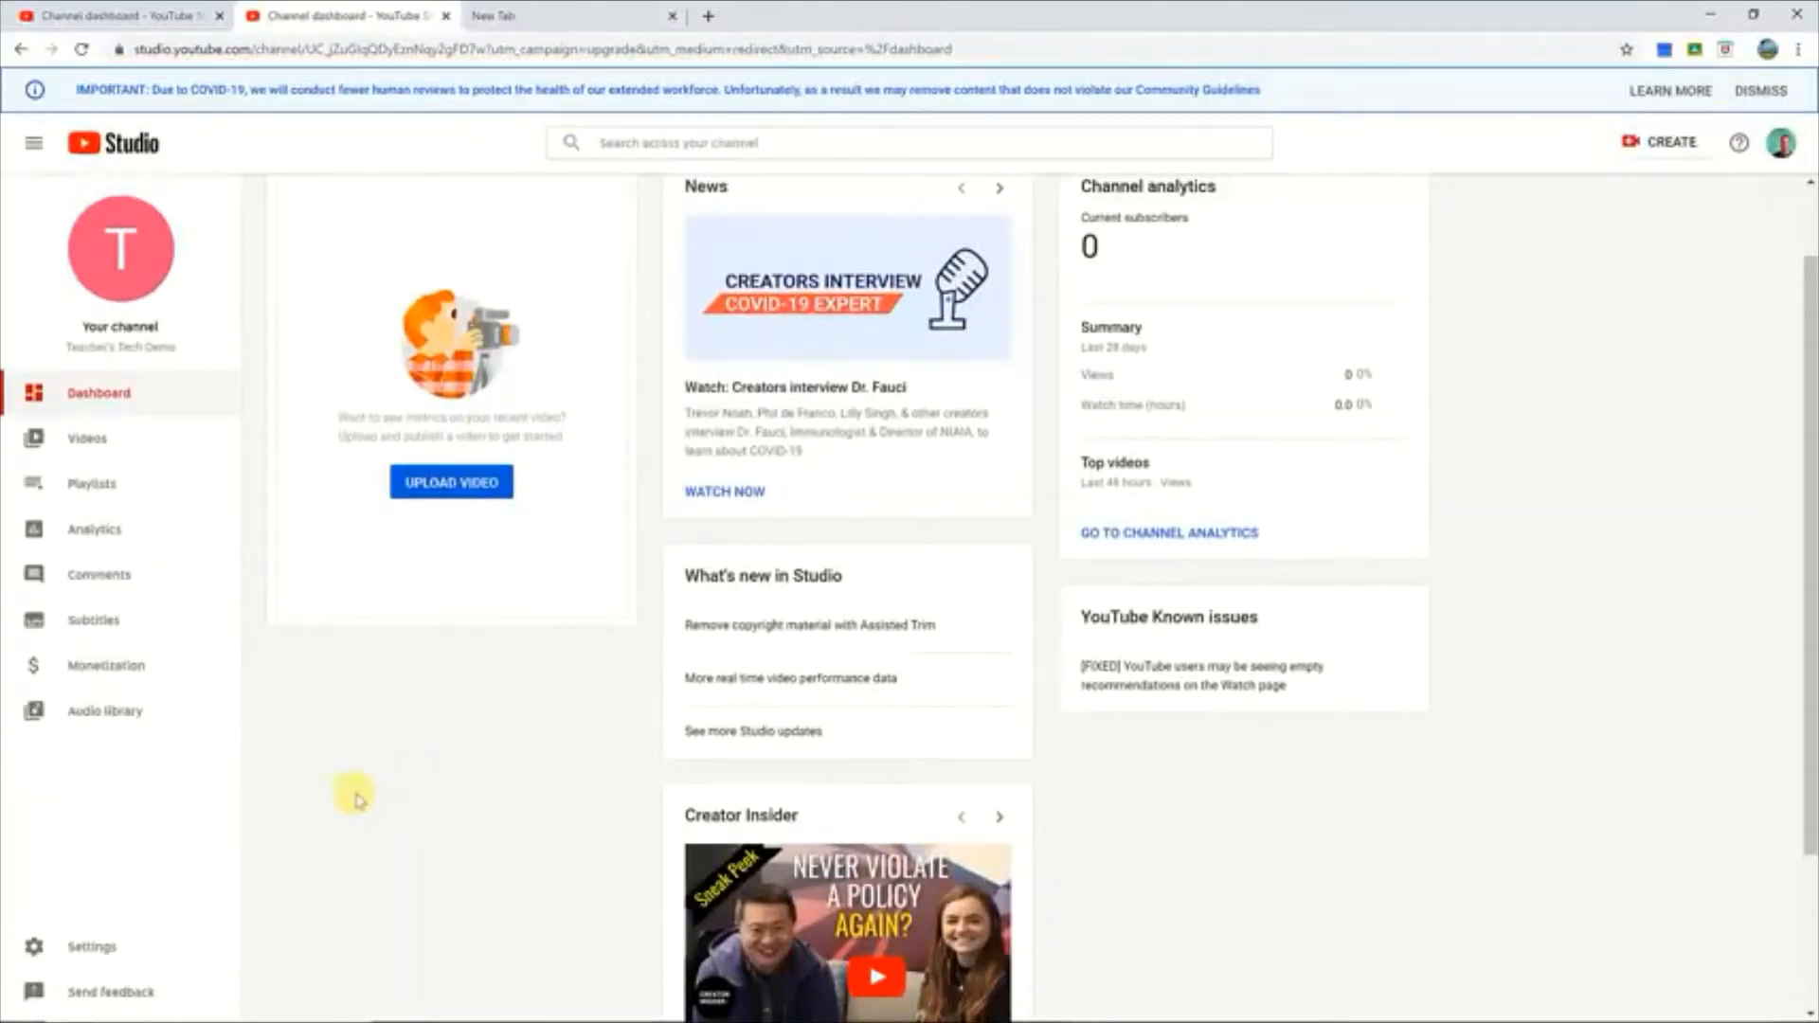
left_click(118, 948)
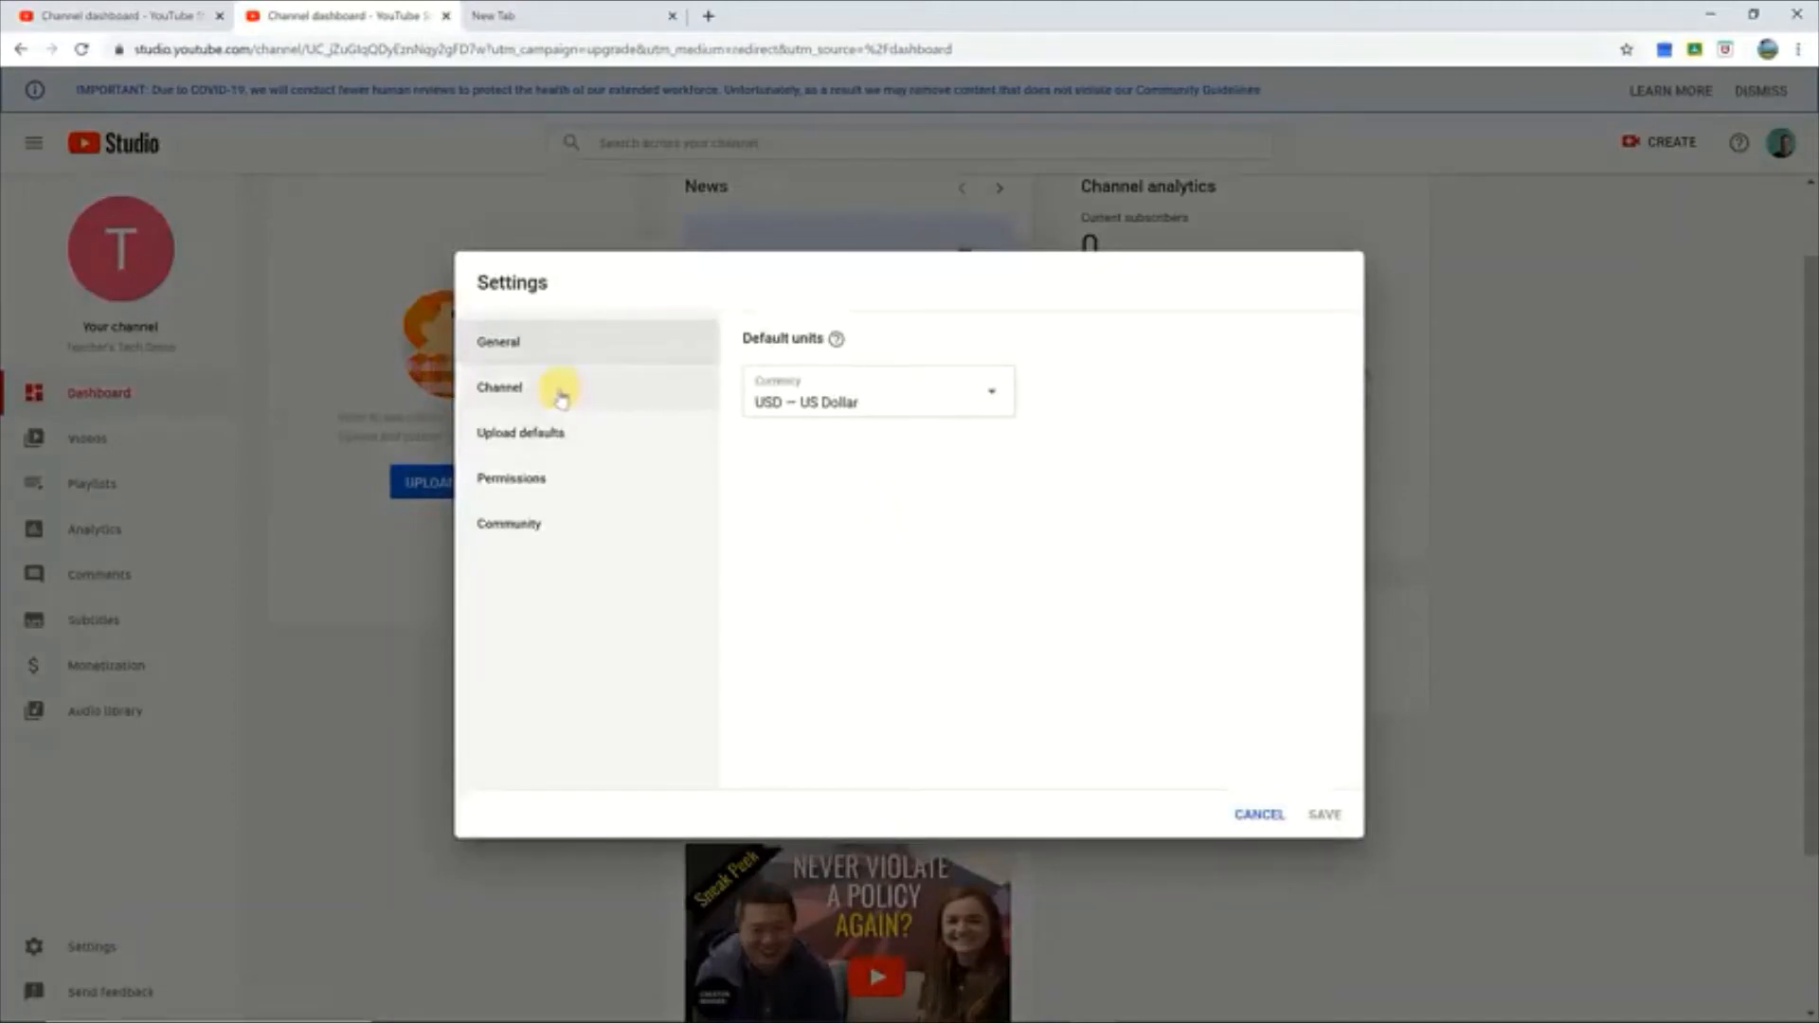
left_click(559, 396)
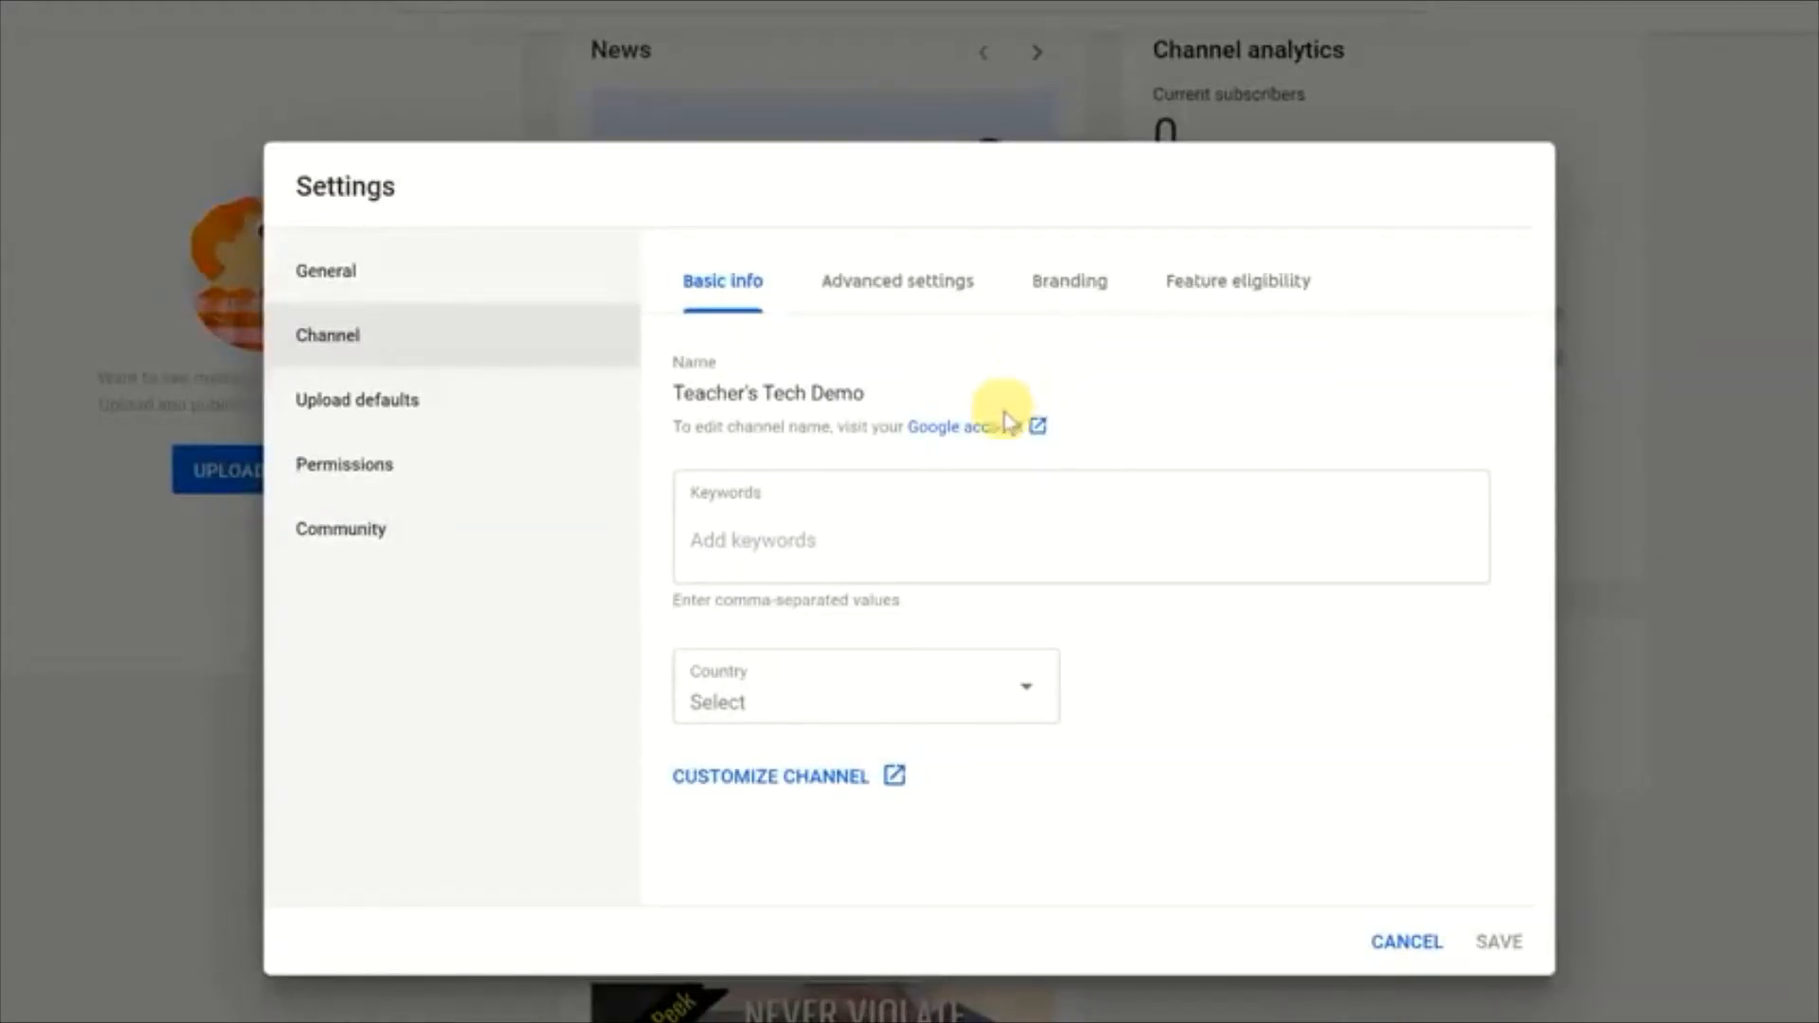
Step: Add "ed tech" as a channel keyword and look at the country choices
left_click(820, 536)
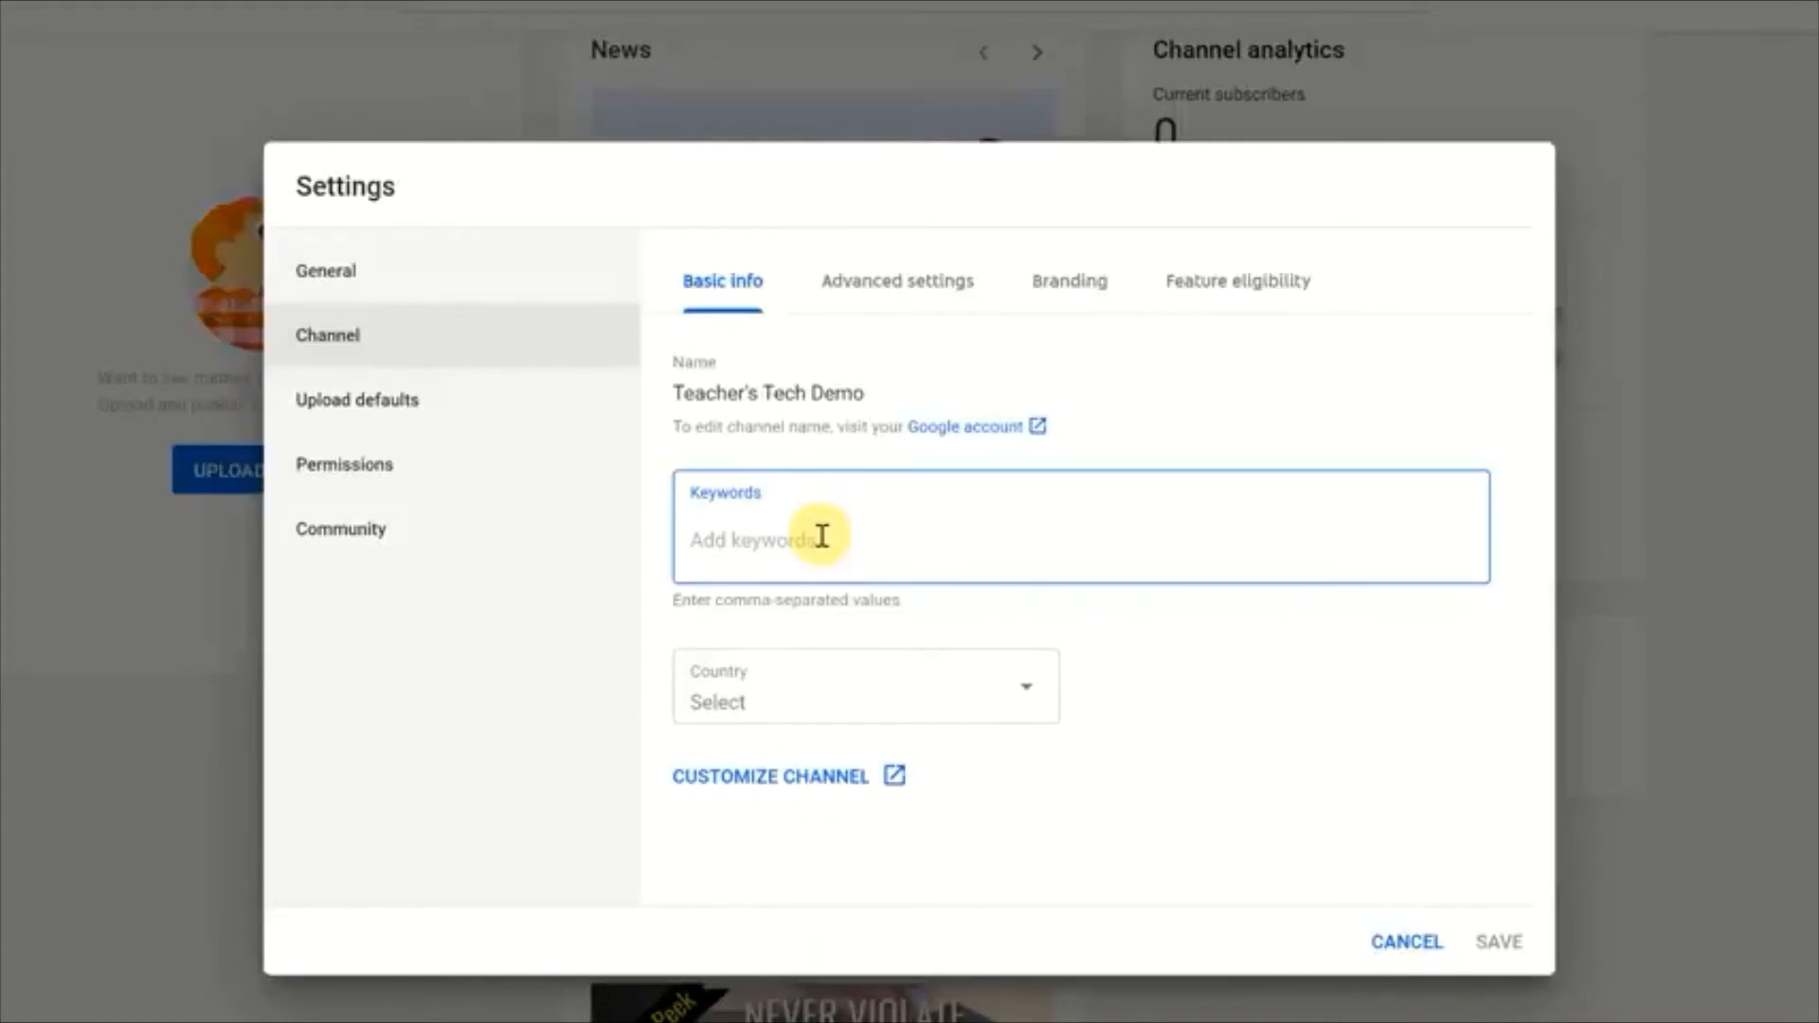
type("ed tech")
key("Return")
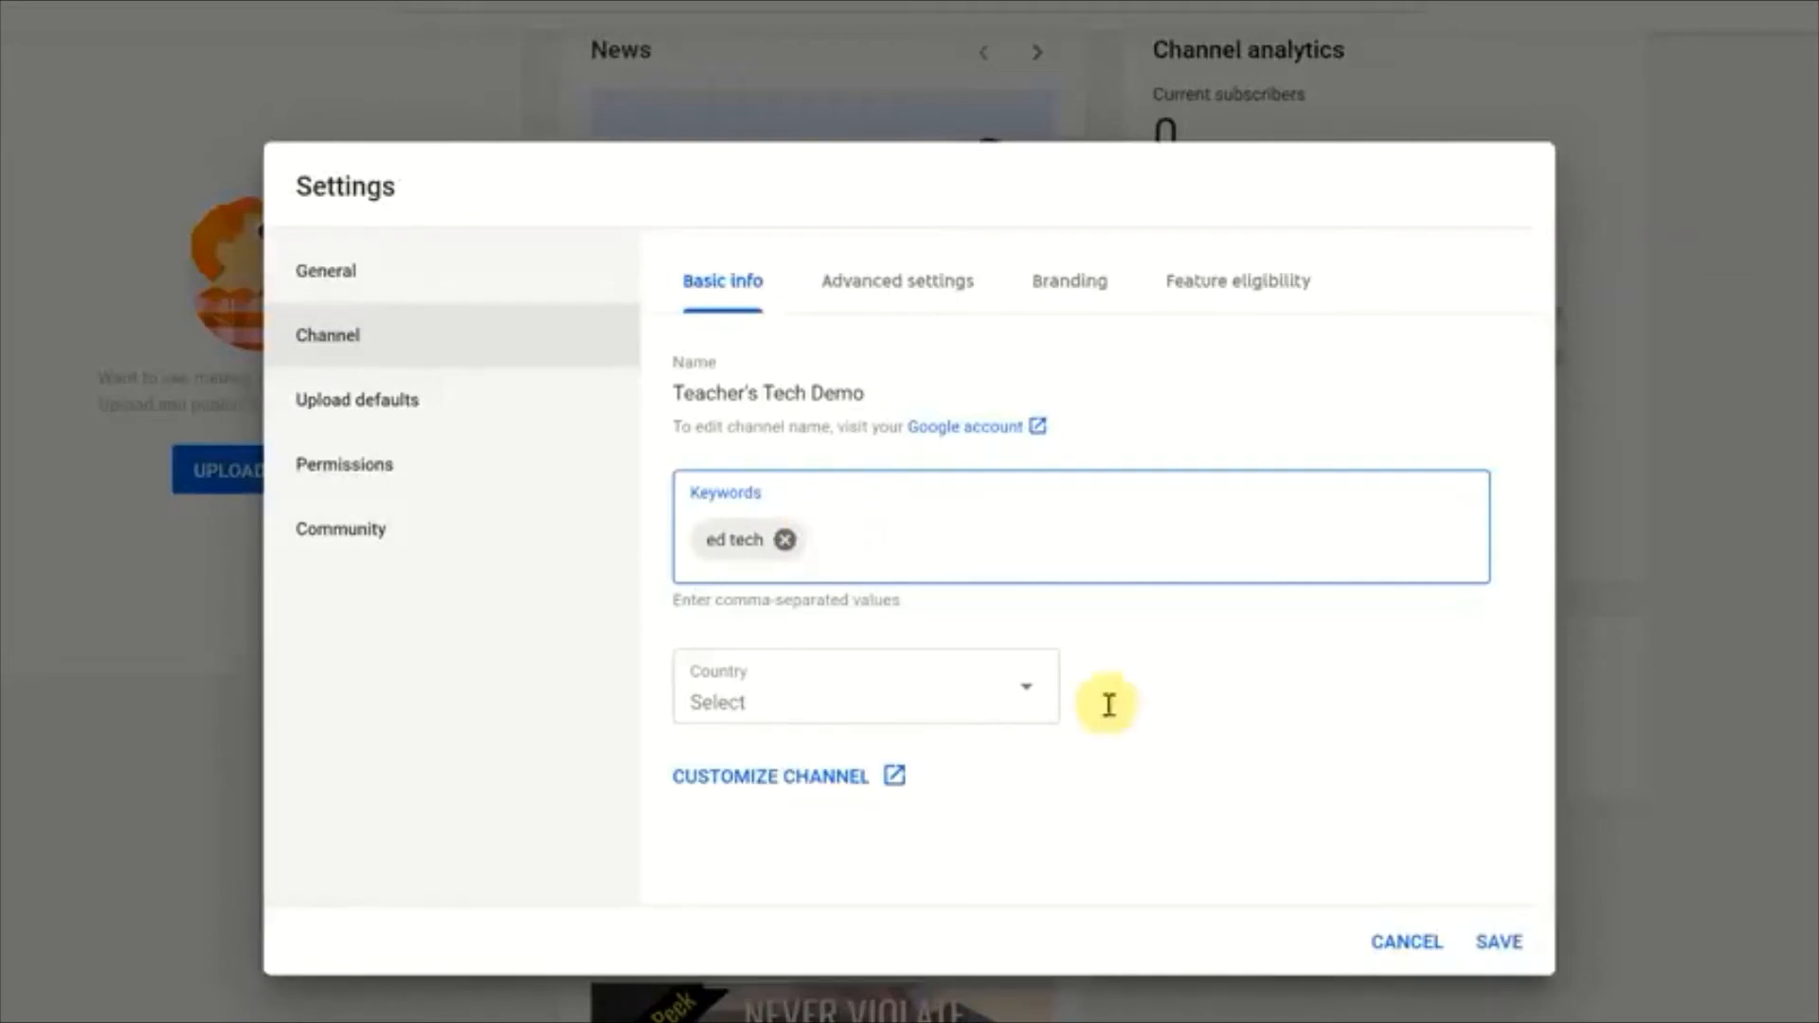
left_click(1030, 697)
left_click(1031, 696)
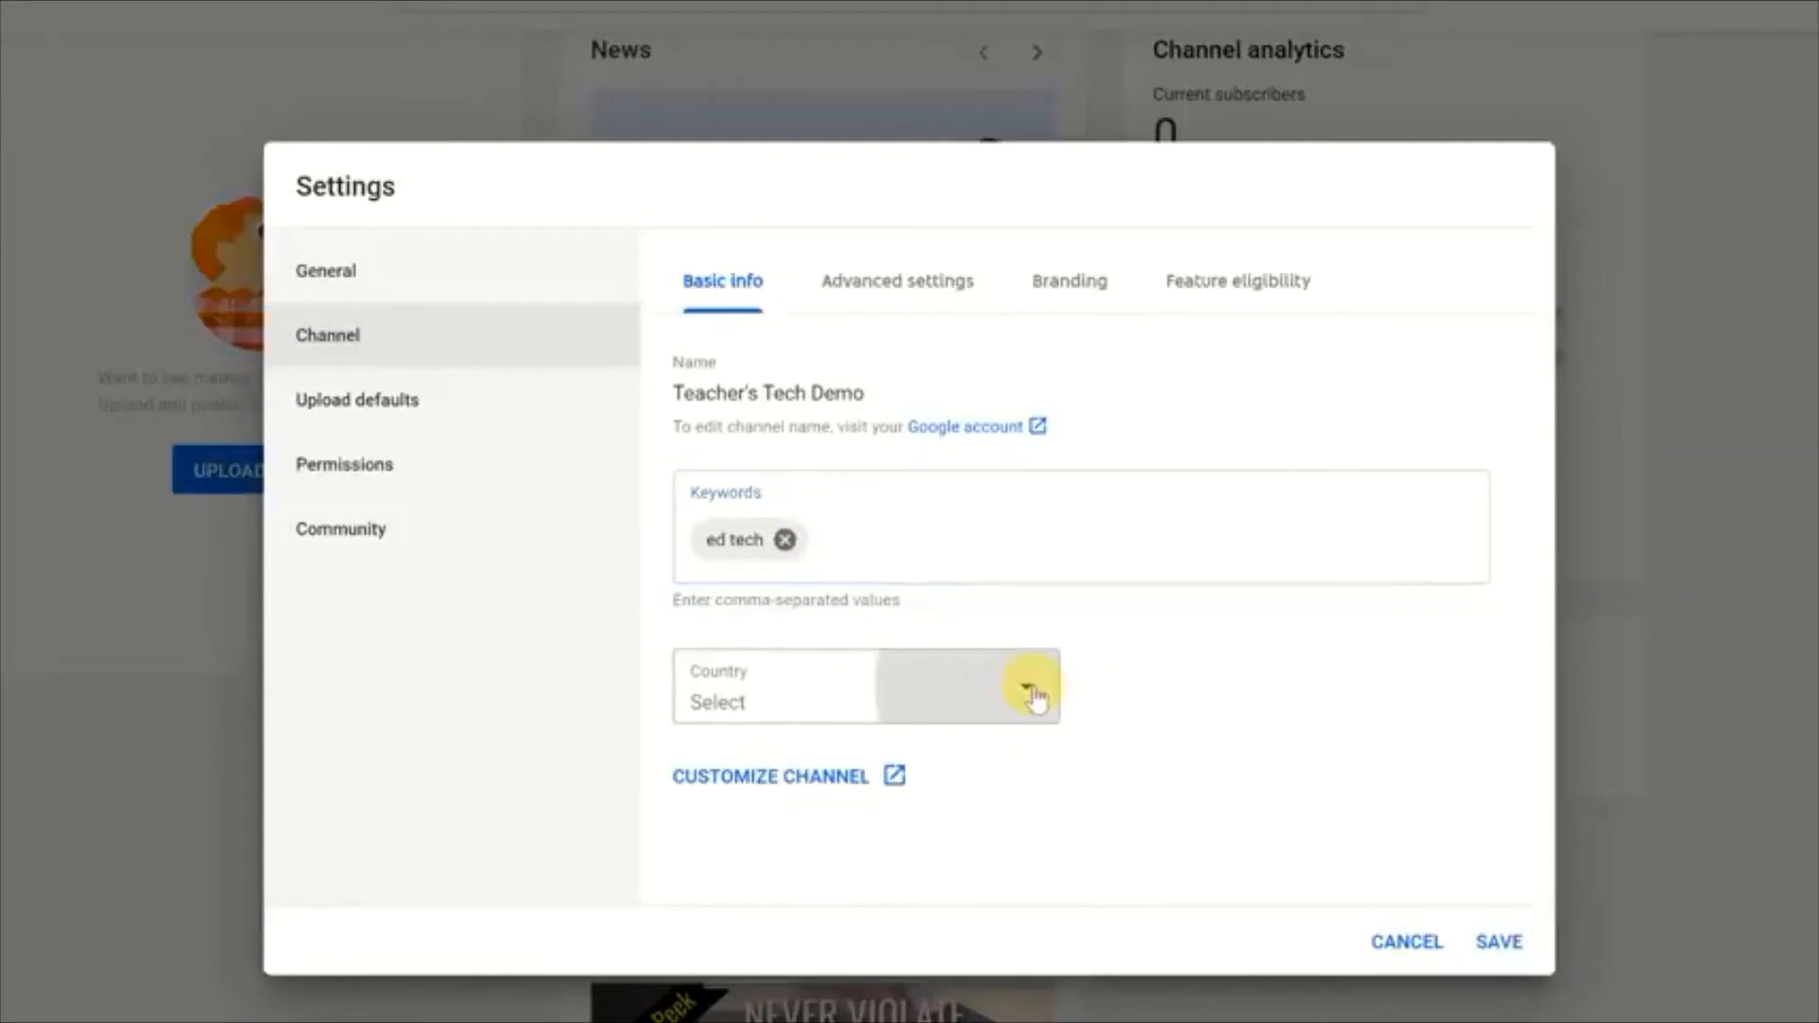
left_click(1178, 698)
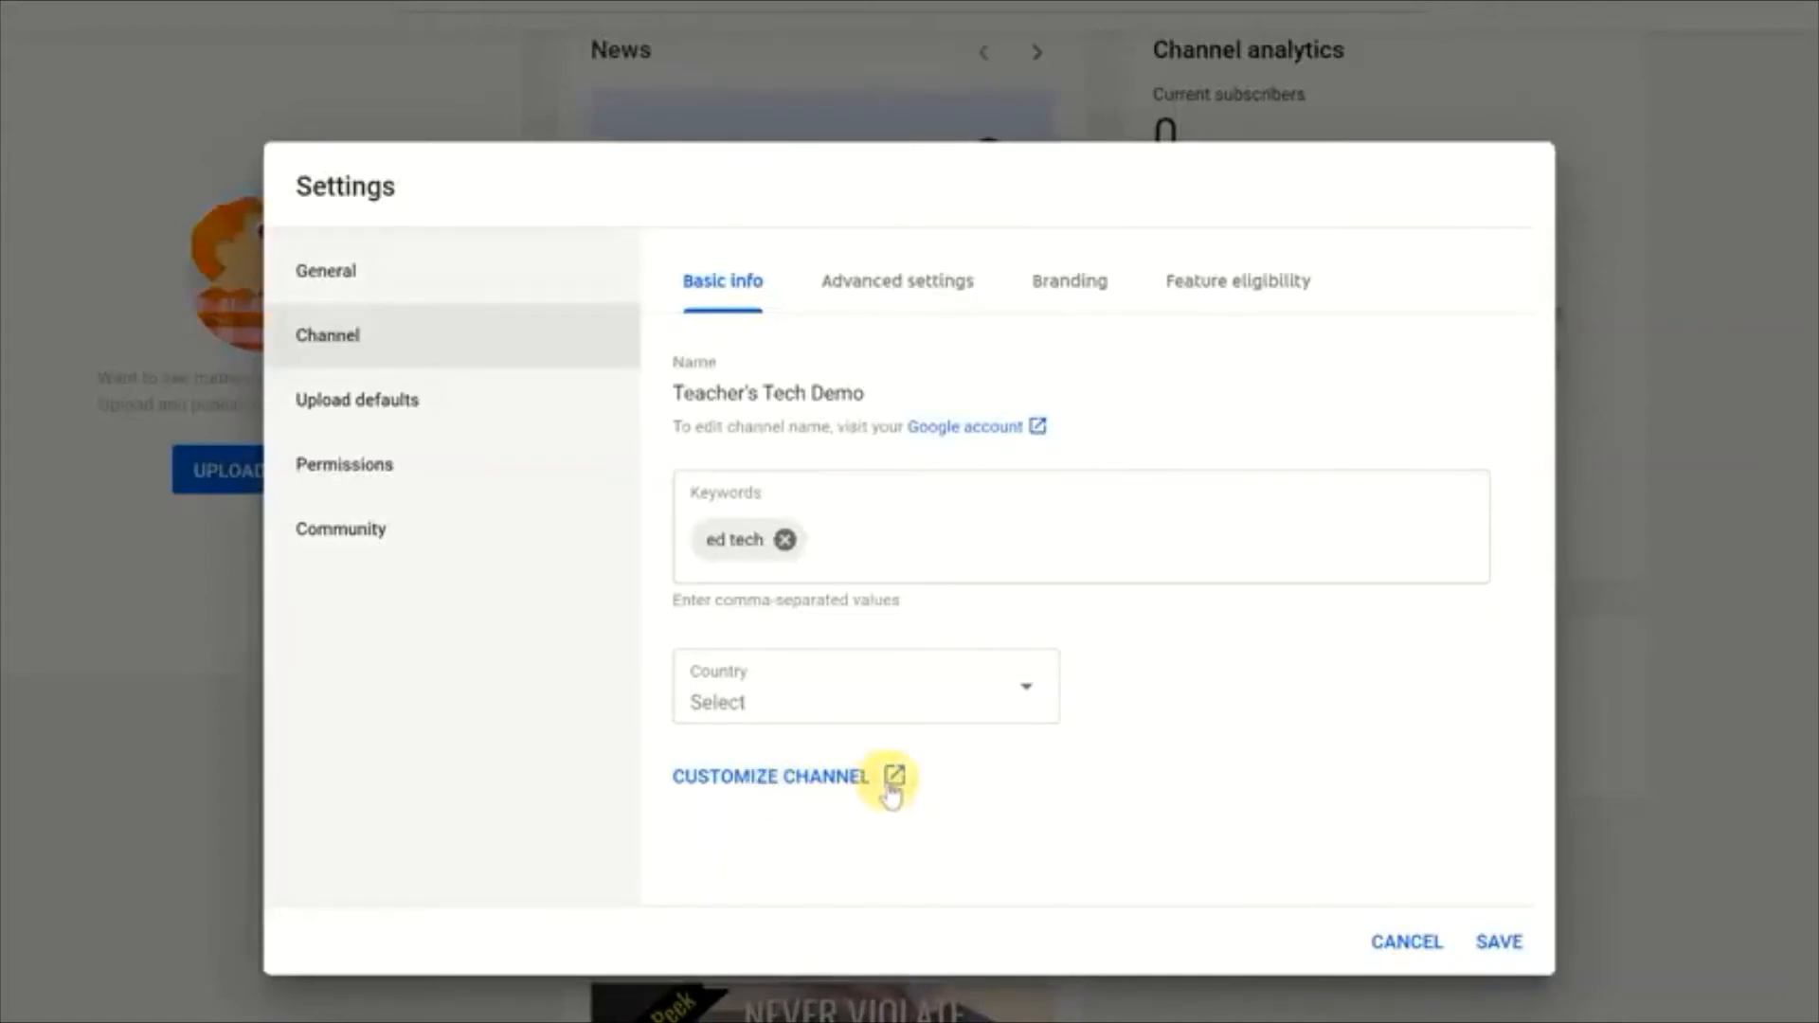
left_click(907, 540)
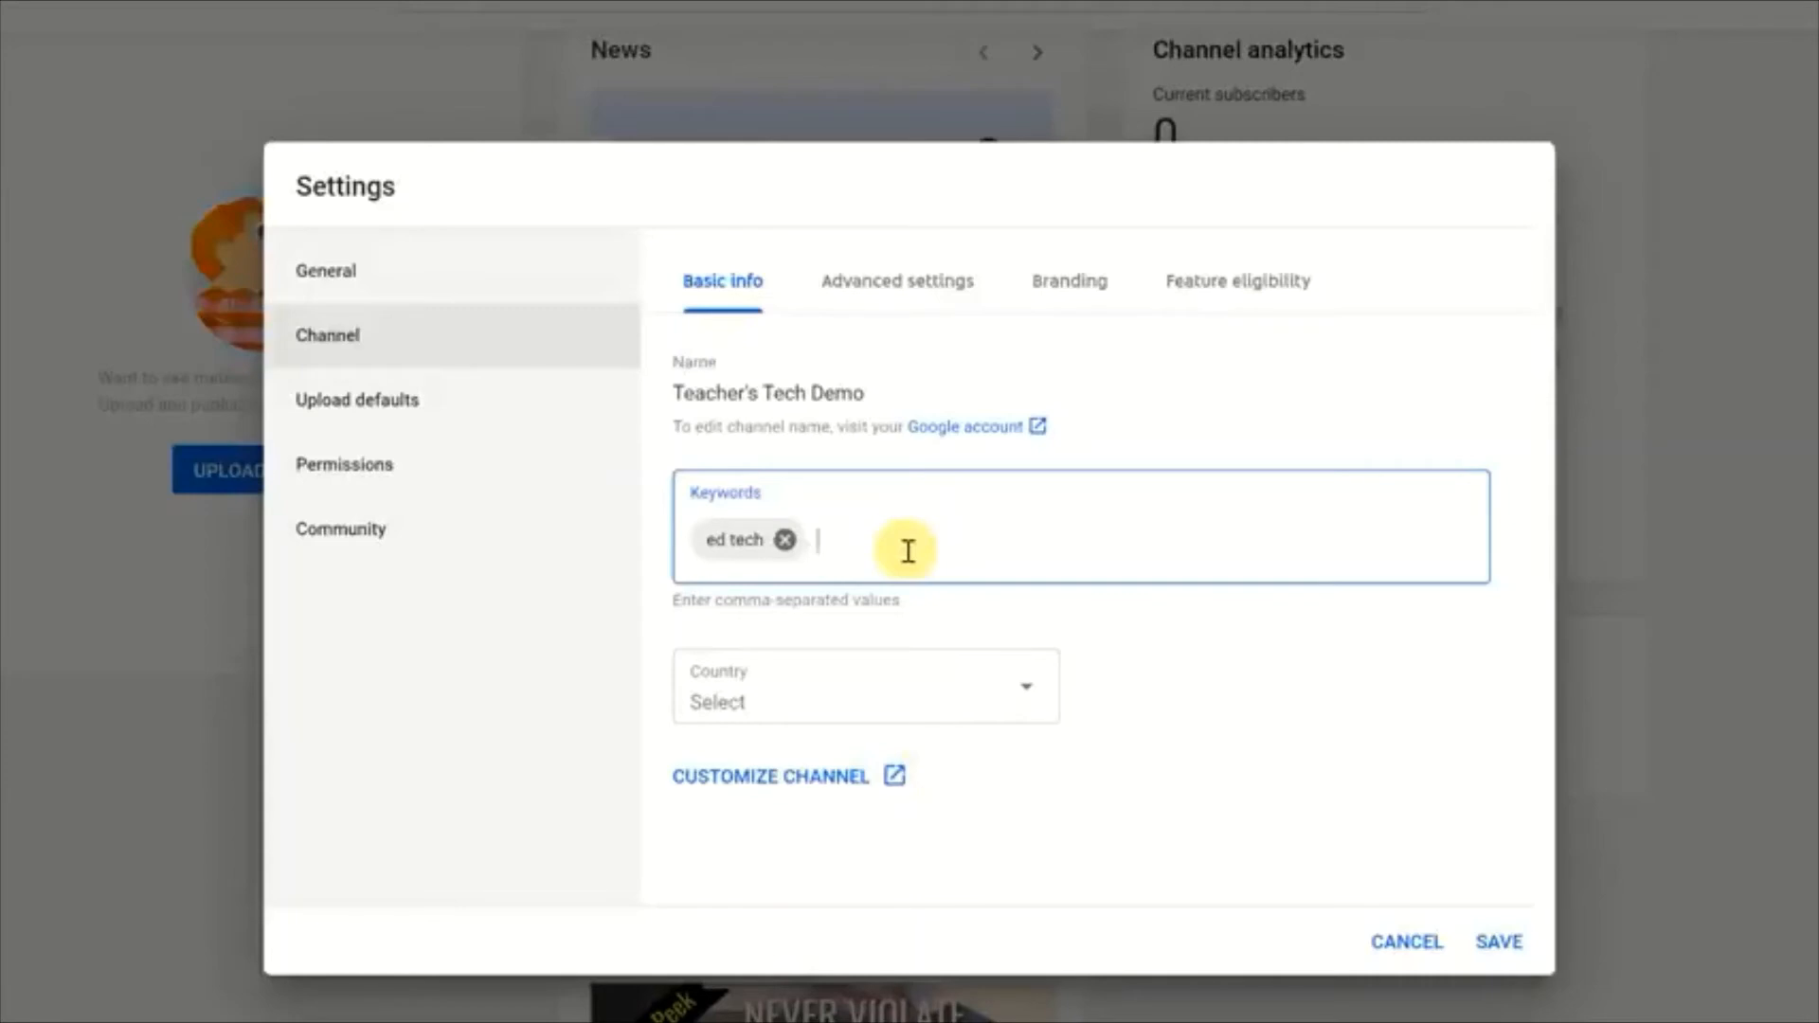
Step: Set the channel as not made for kids and add the red subscribe image as a video watermark shown for the entire video
left_click(903, 303)
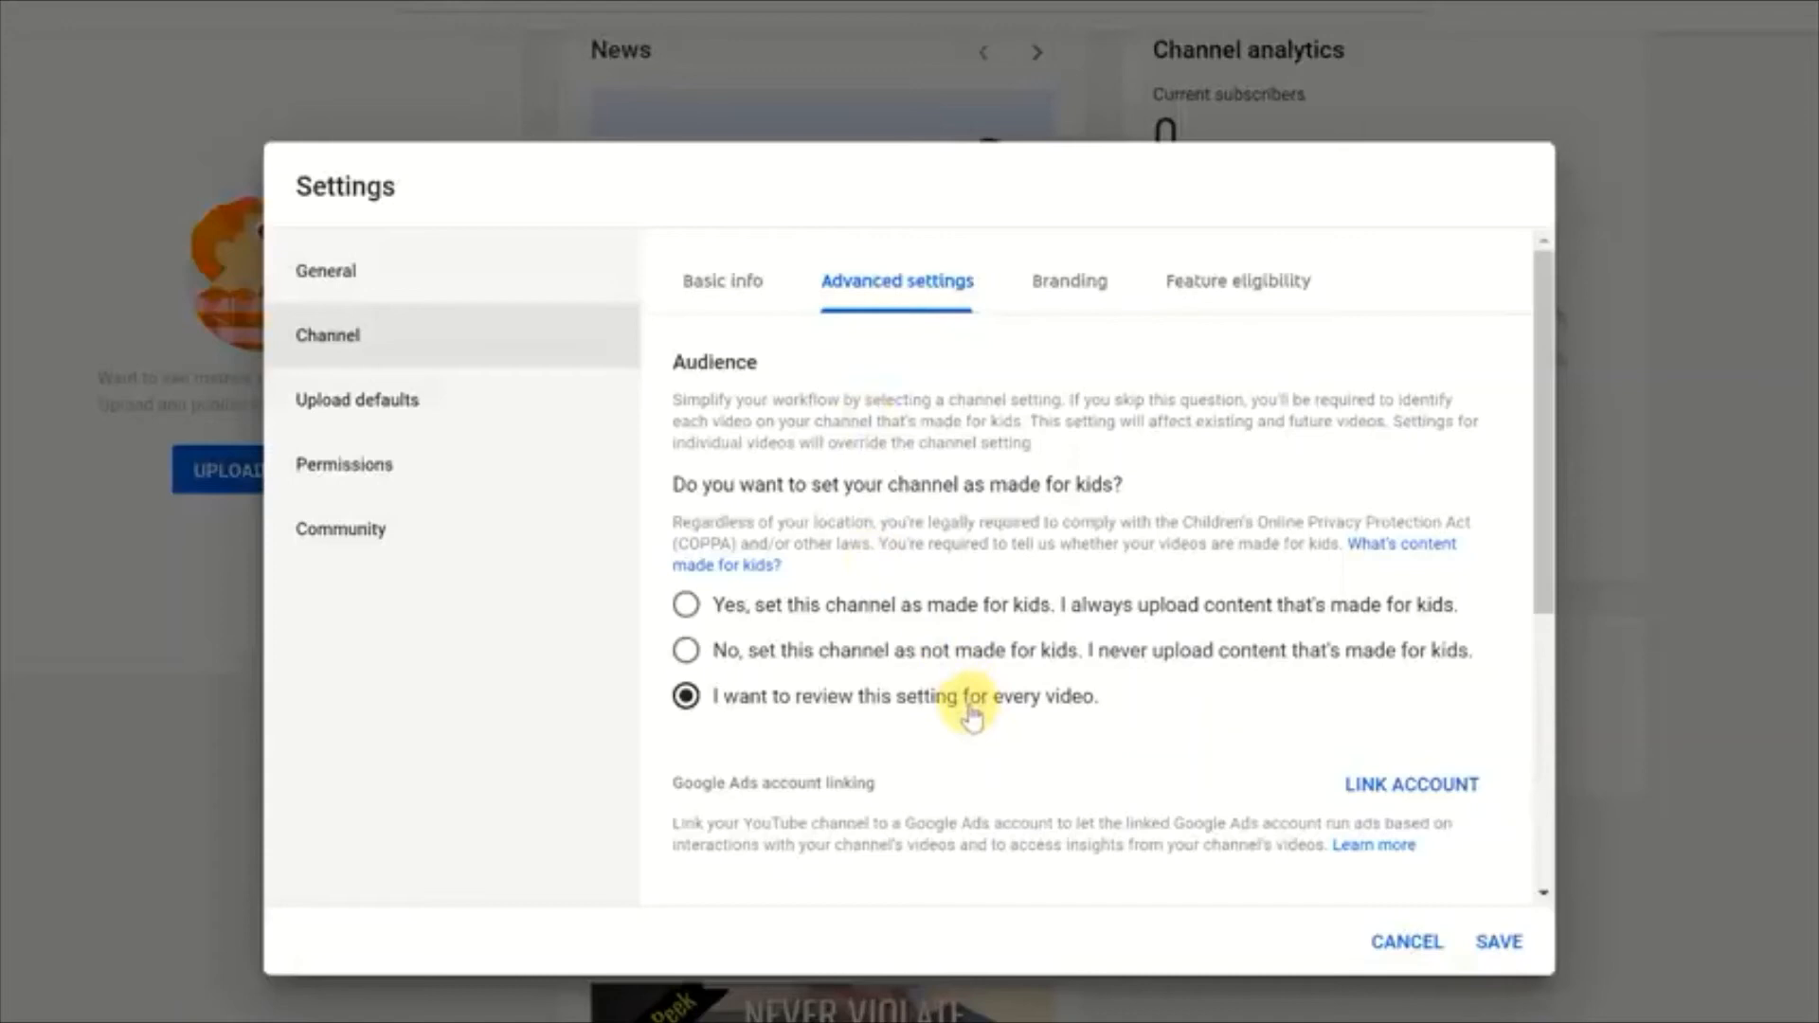
left_click(685, 649)
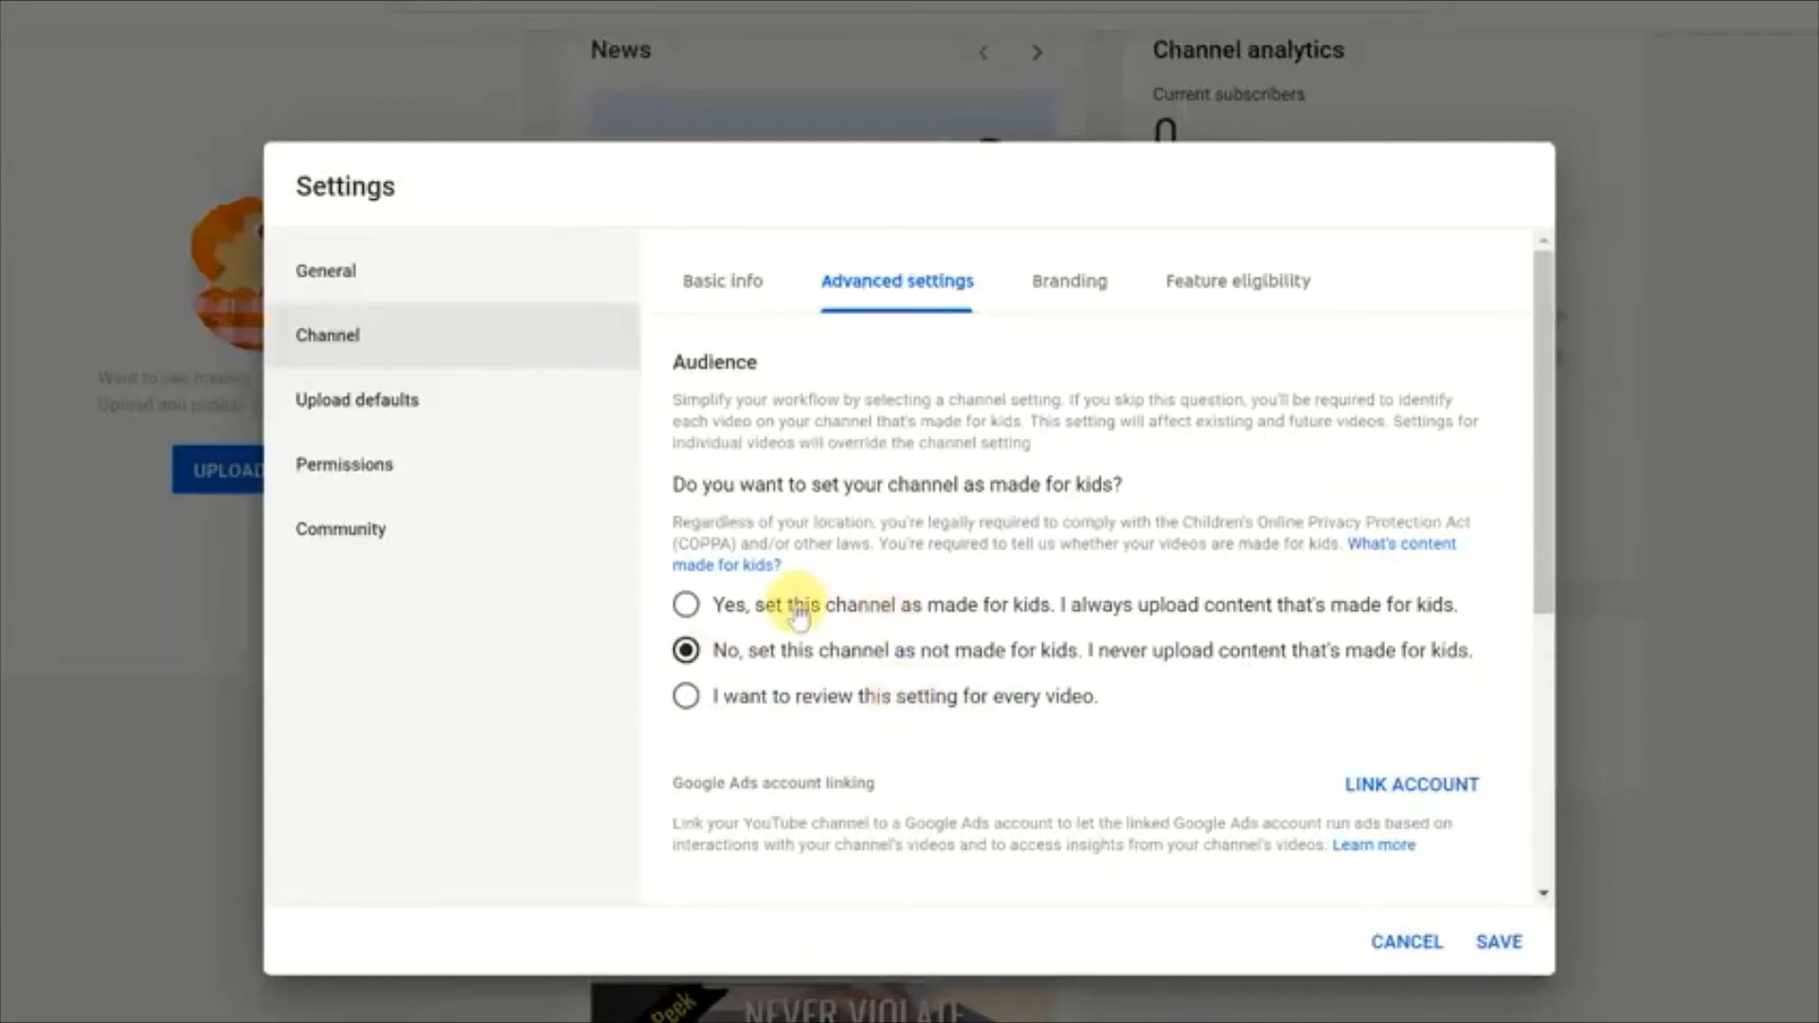
left_click(1093, 300)
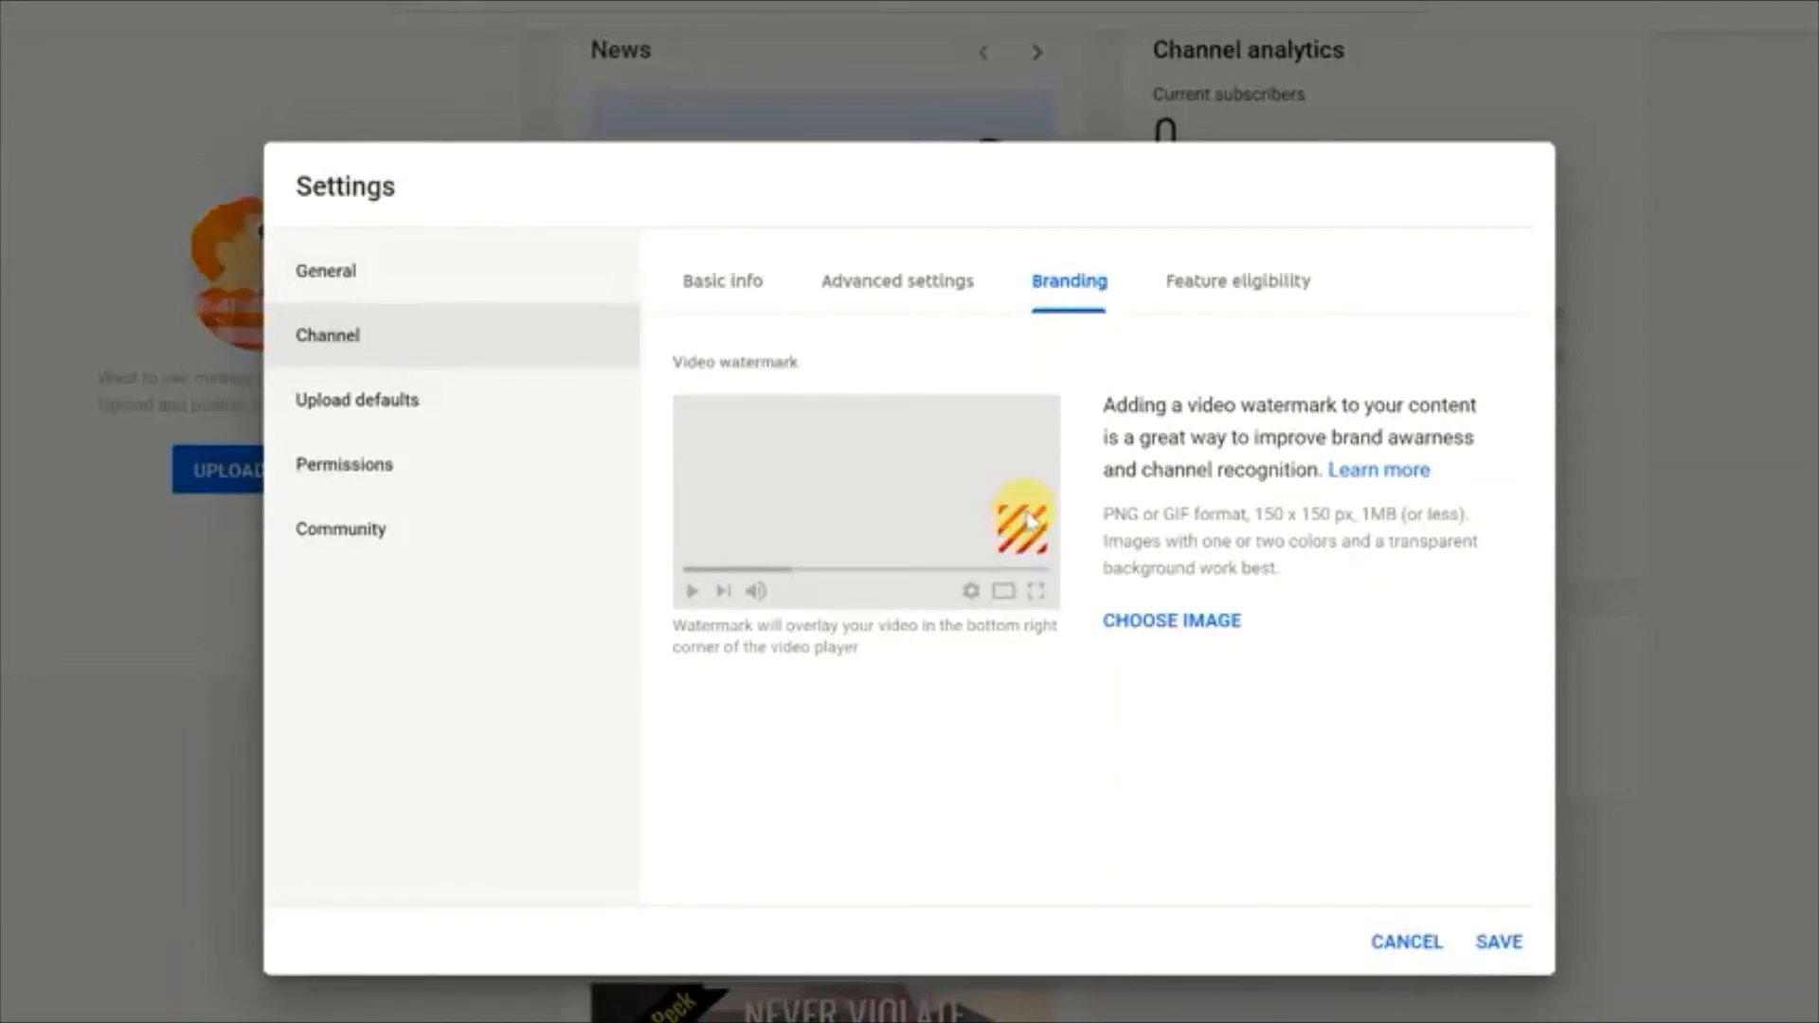
left_click(1203, 621)
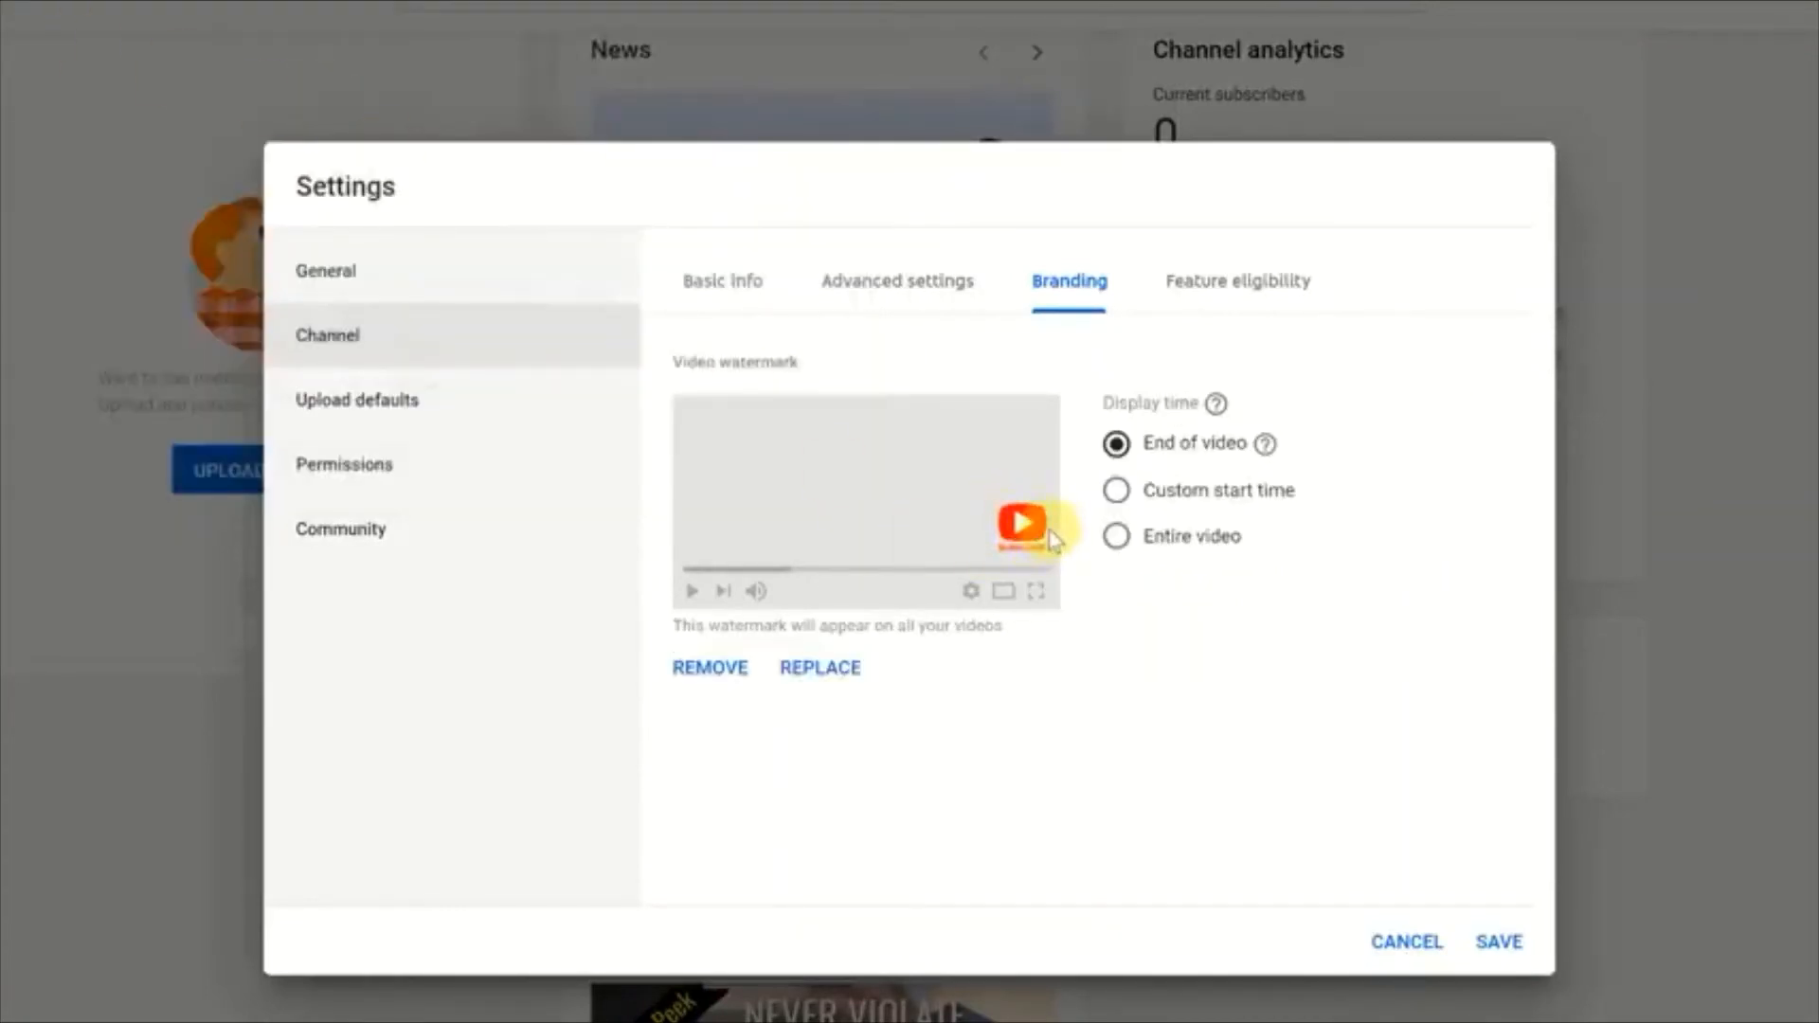
left_click(1118, 492)
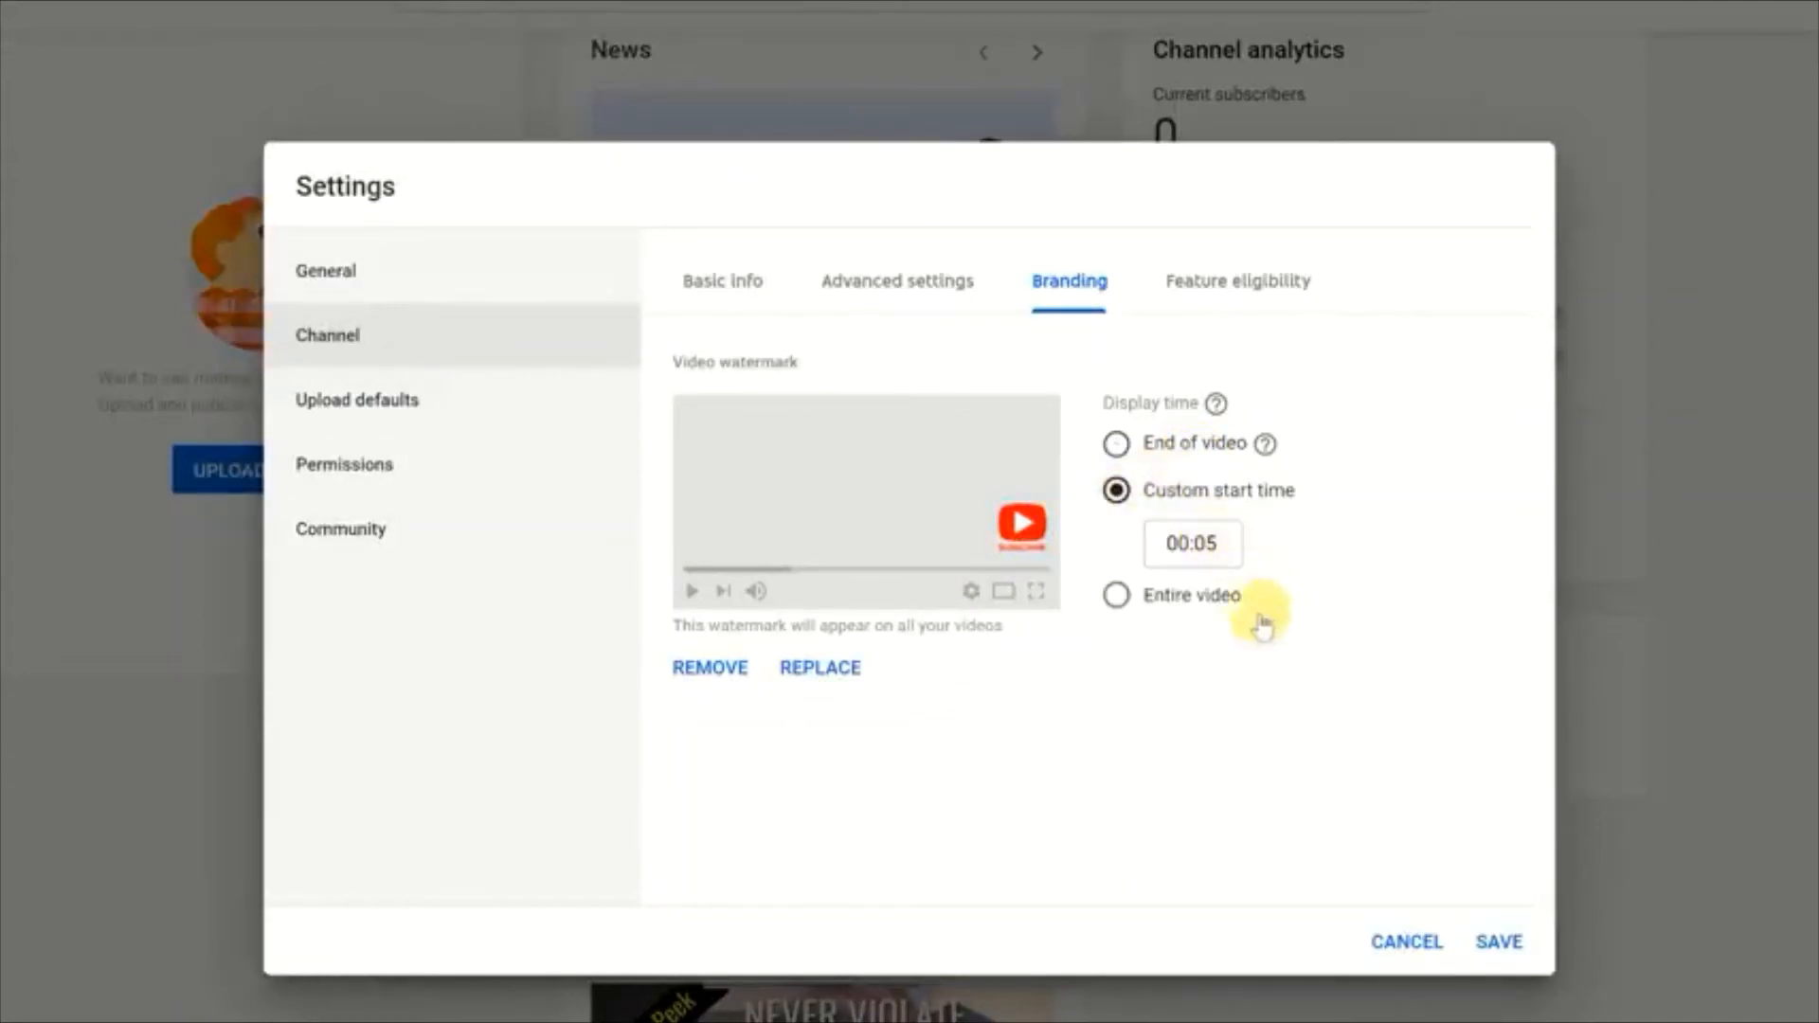
left_click(1121, 595)
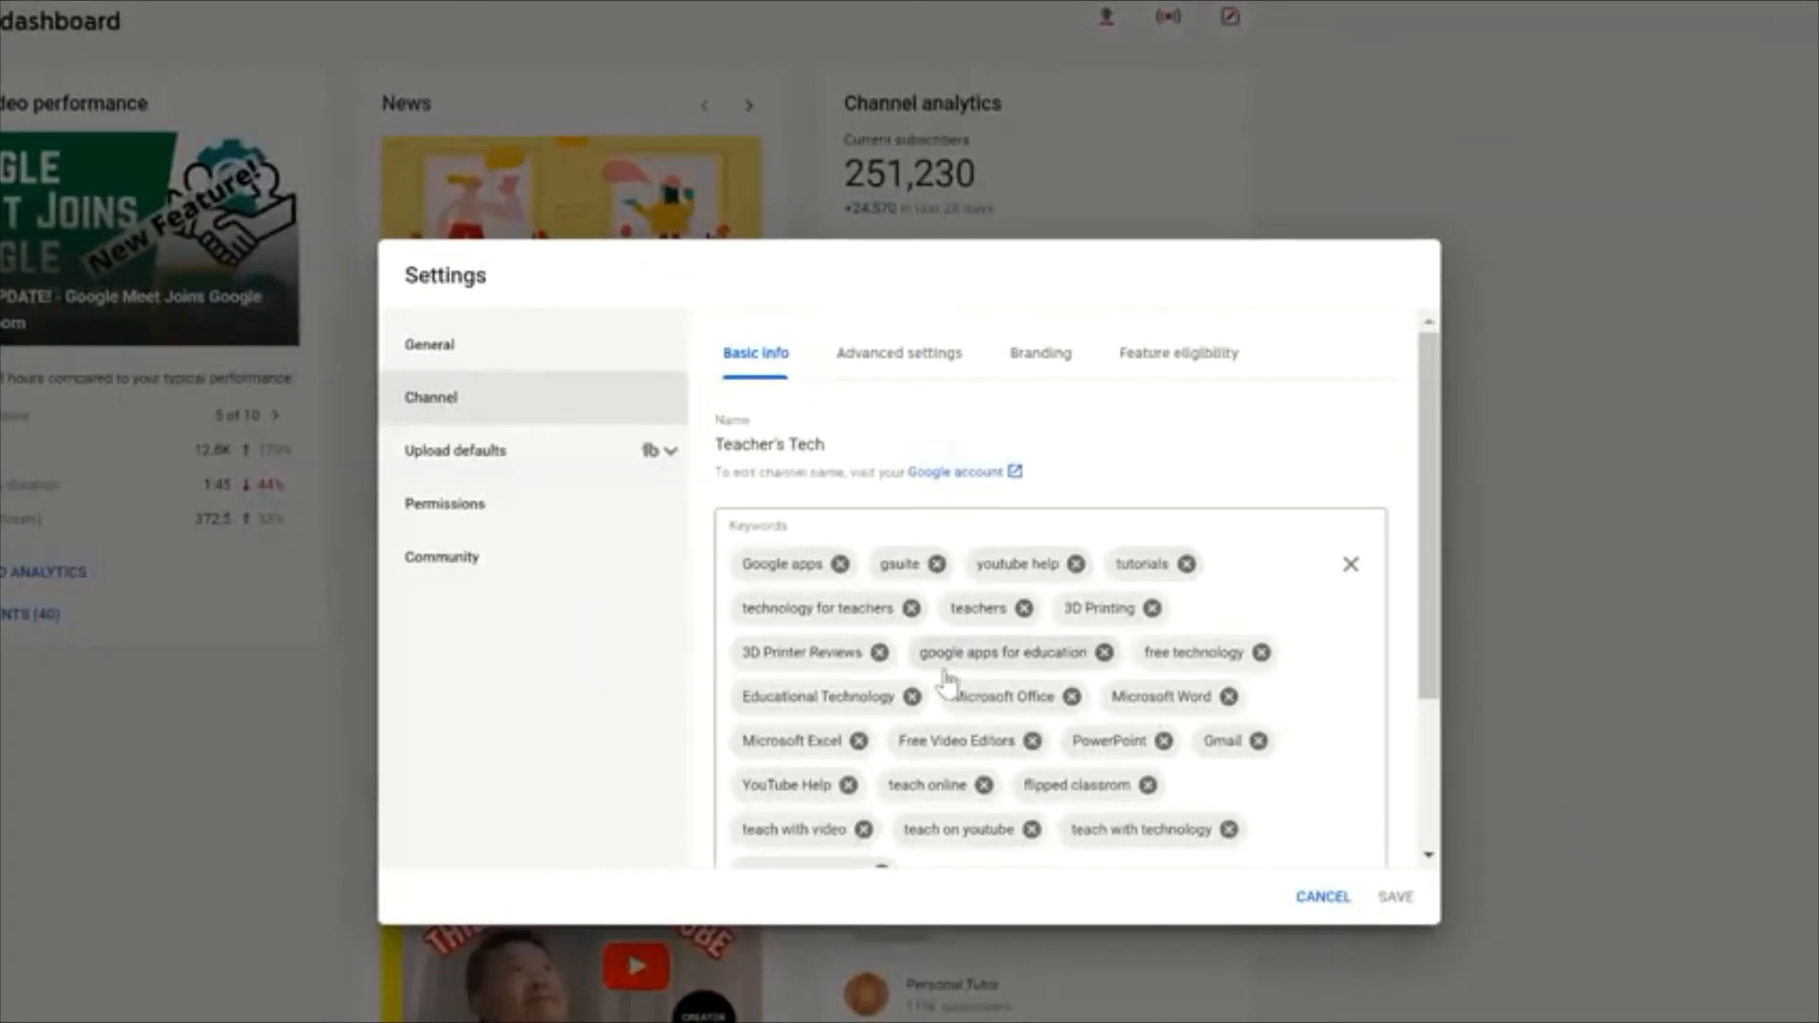
Step: Examine the established Teacher's Tech channel's keywords, audience setting and branding as an example
scroll(948, 680, "down", 2)
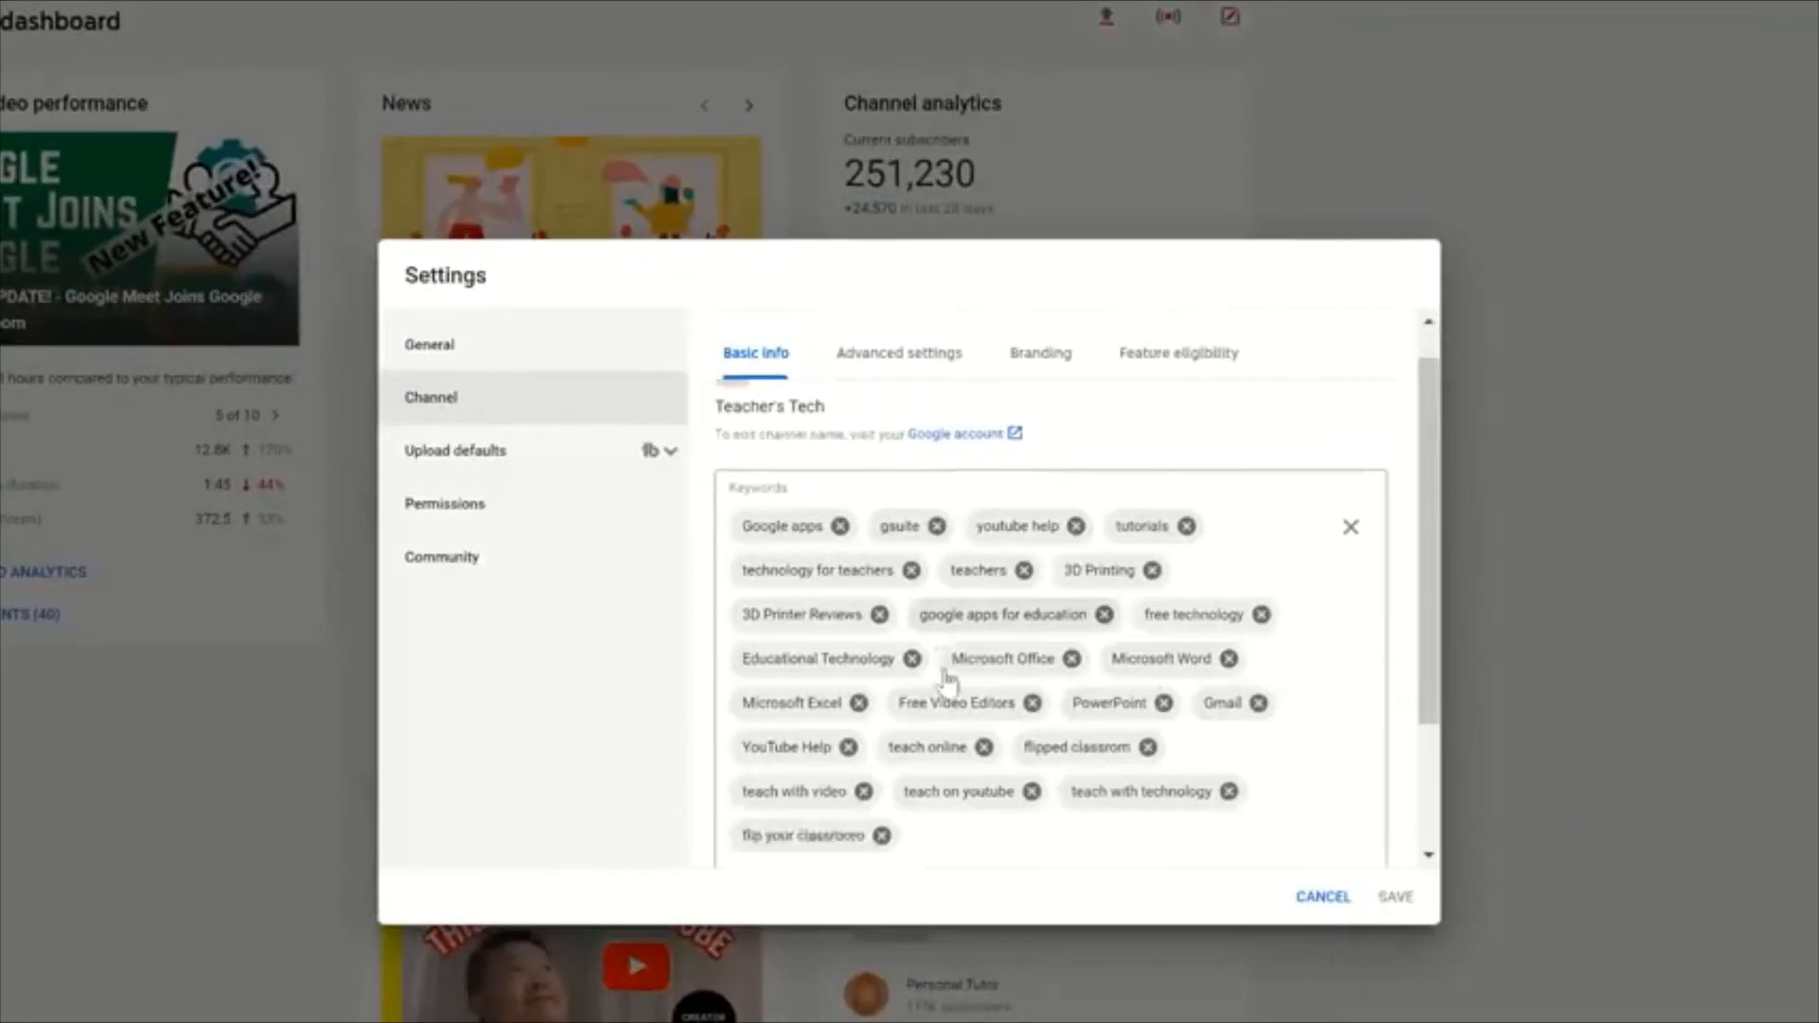
scroll(1026, 678, "up", 2)
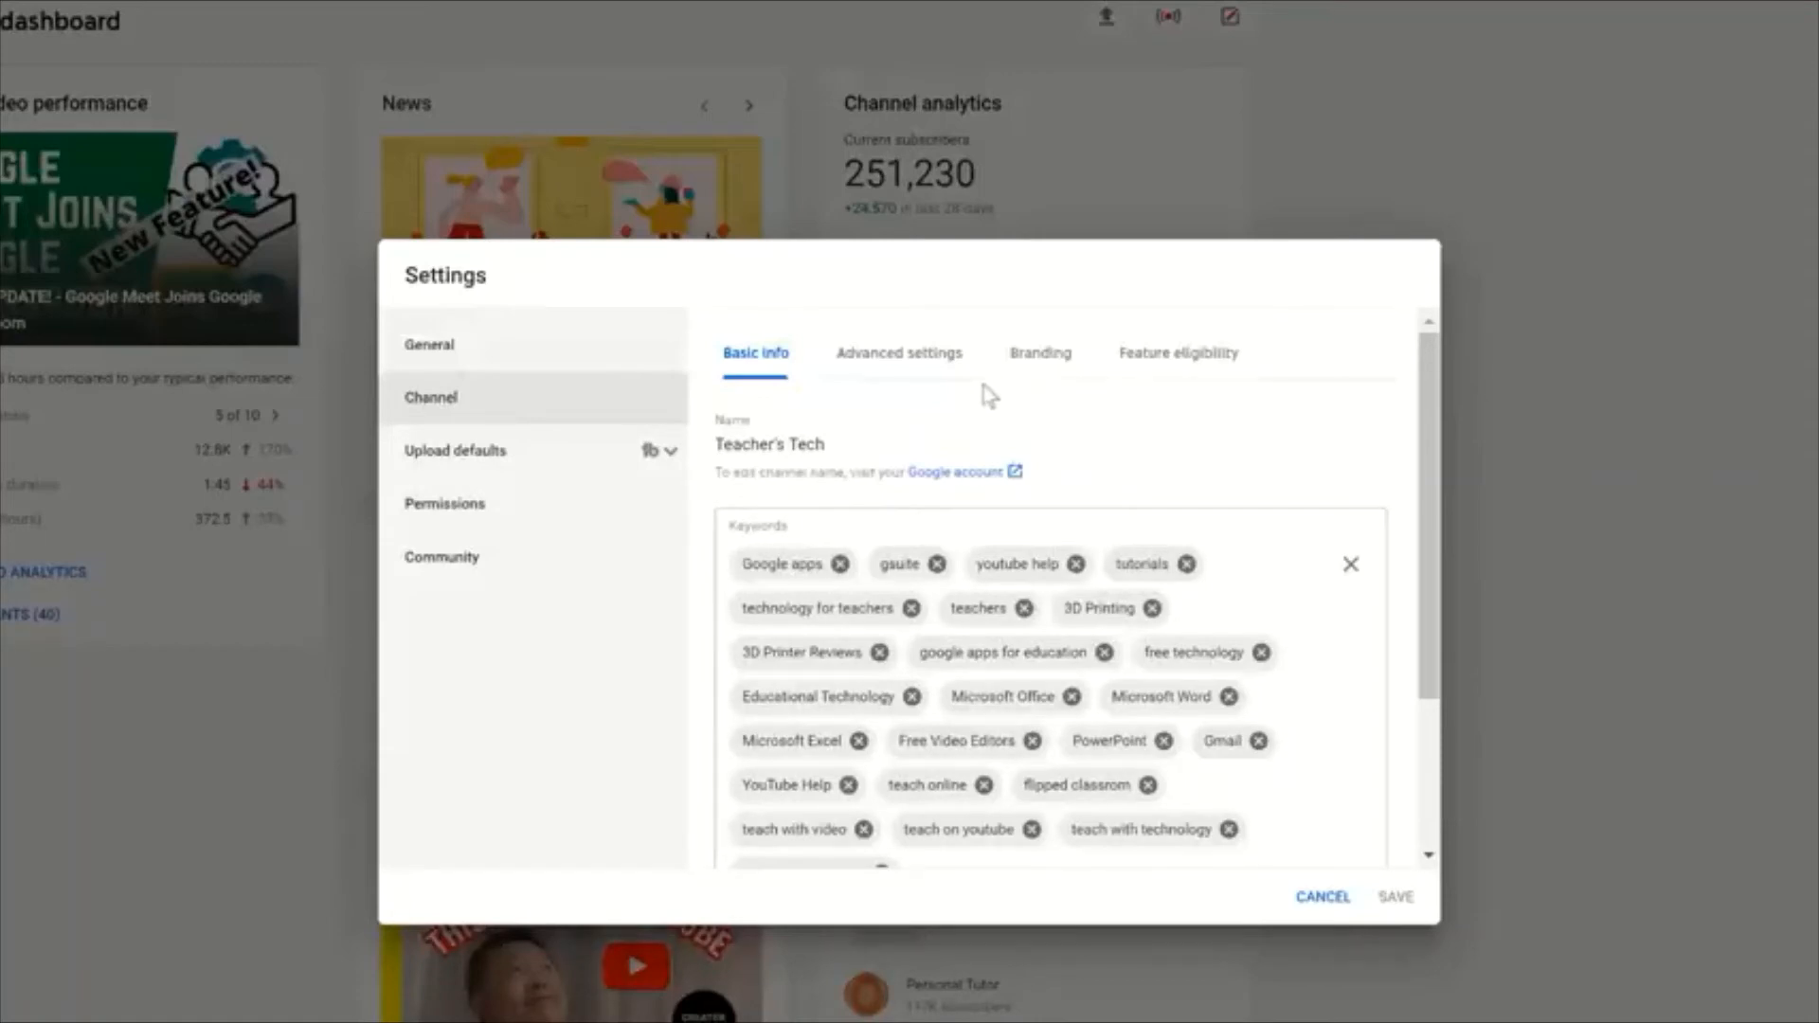
left_click(930, 362)
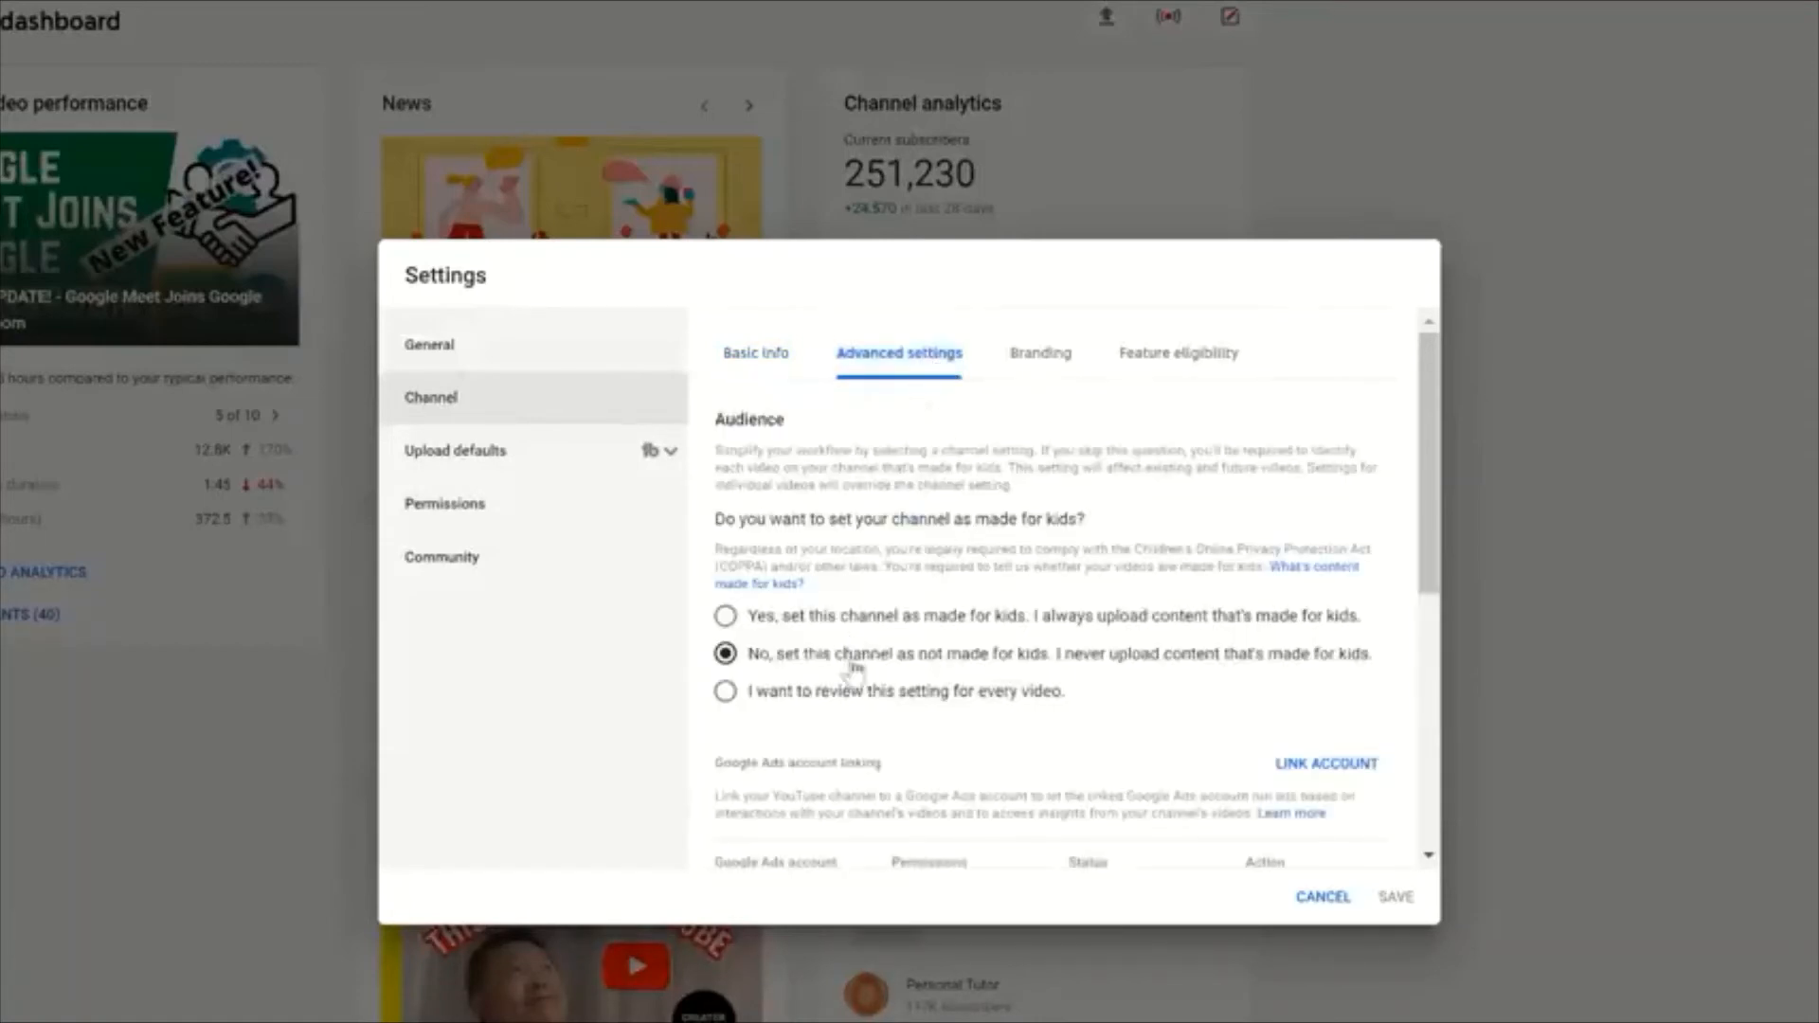
left_click(1031, 365)
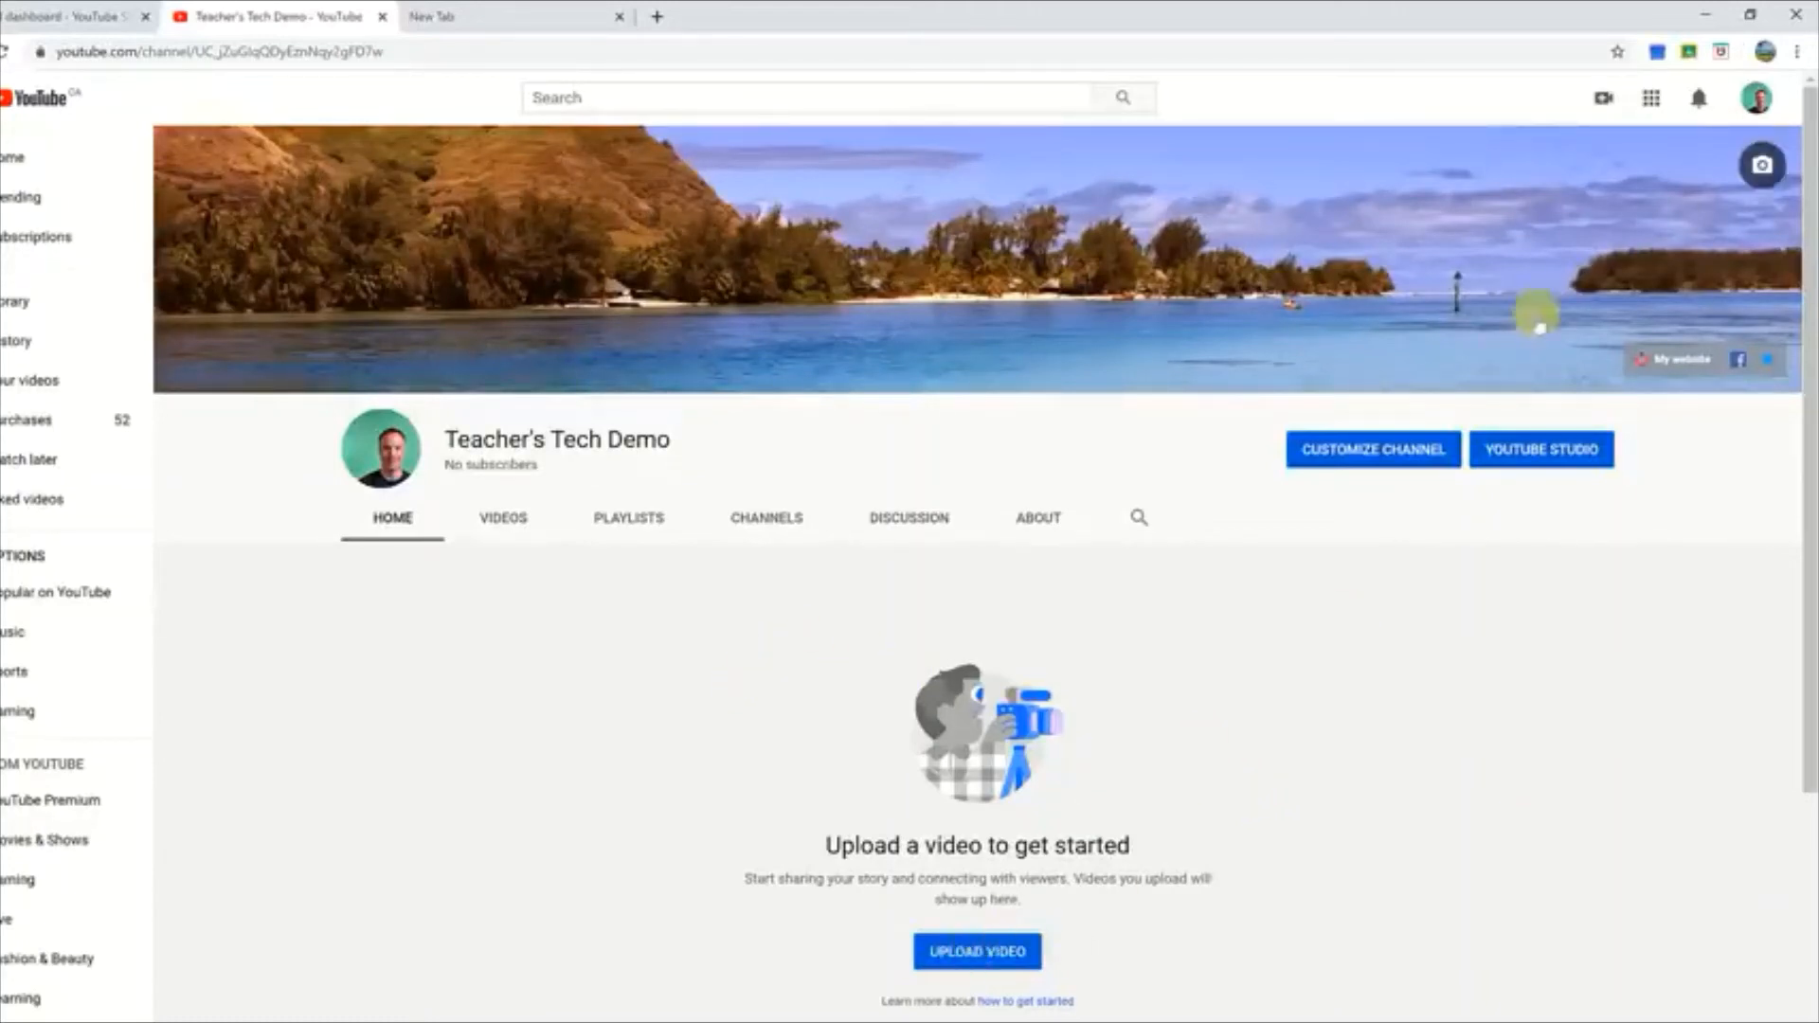
Step: Upload the video file IMG_1140.MOV to the Teacher's Tech Demo channel from the YouTube Studio dashboard
left_click(1601, 105)
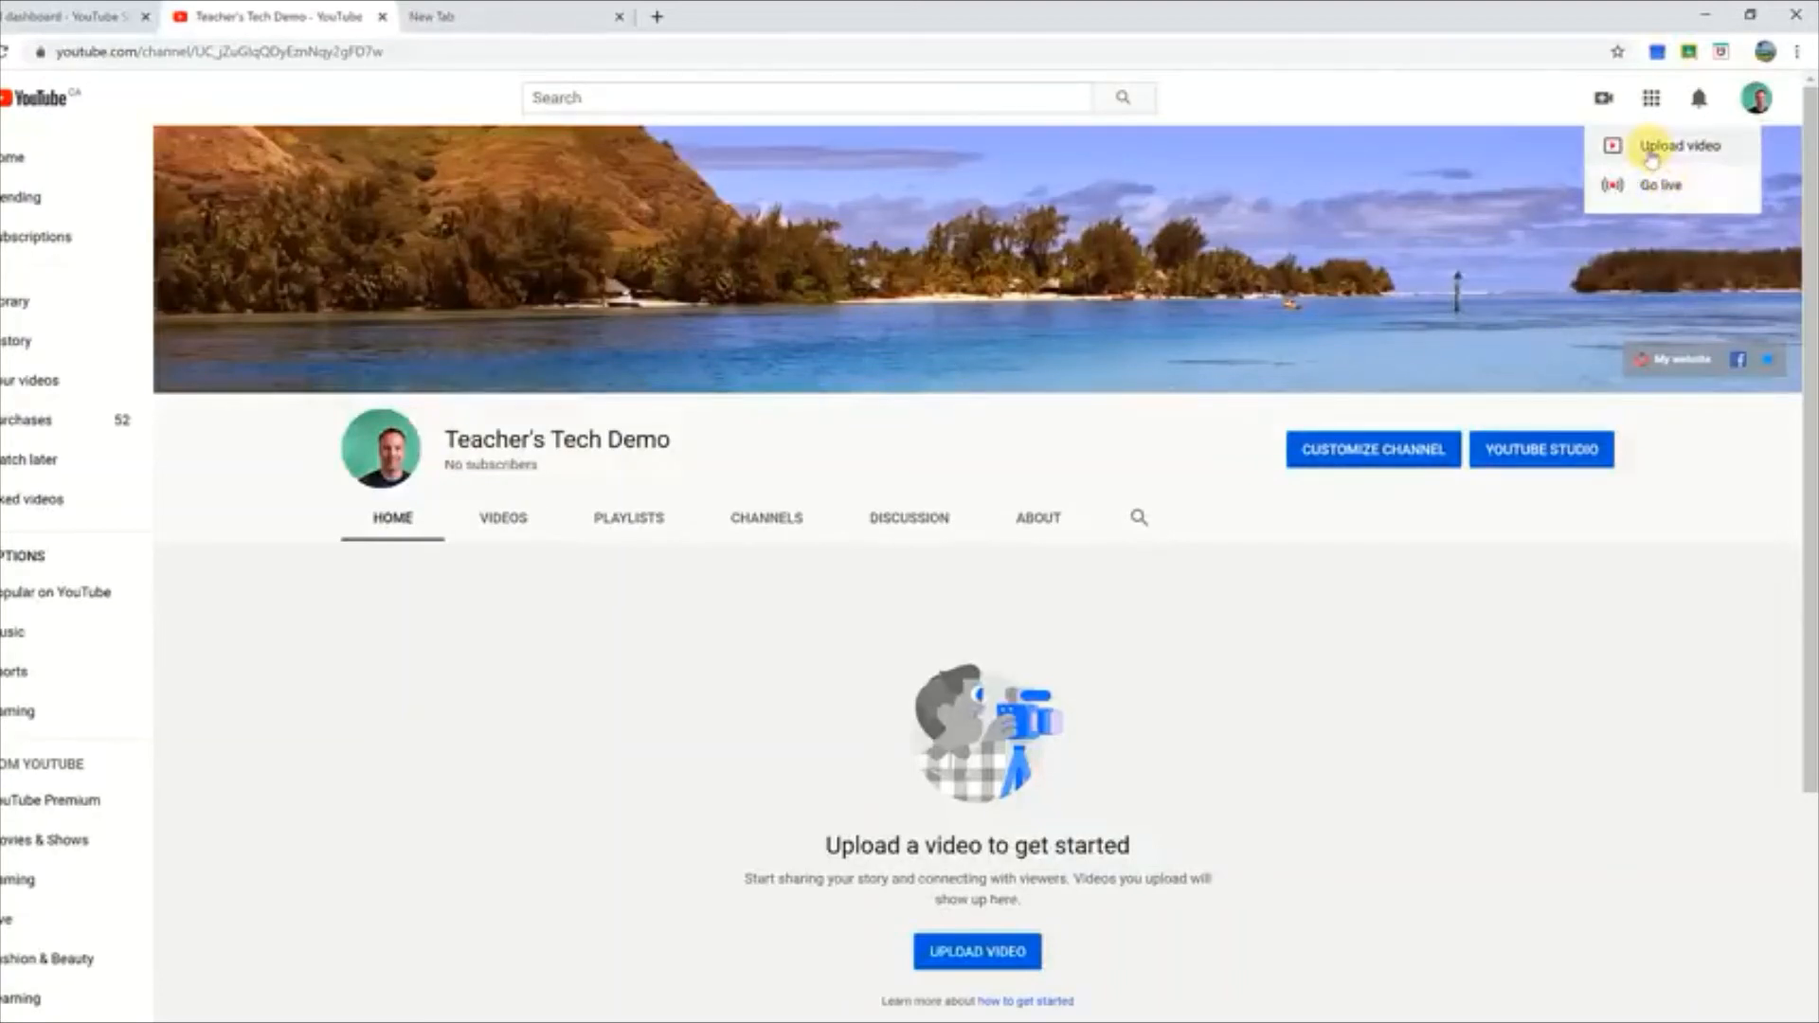
left_click(116, 19)
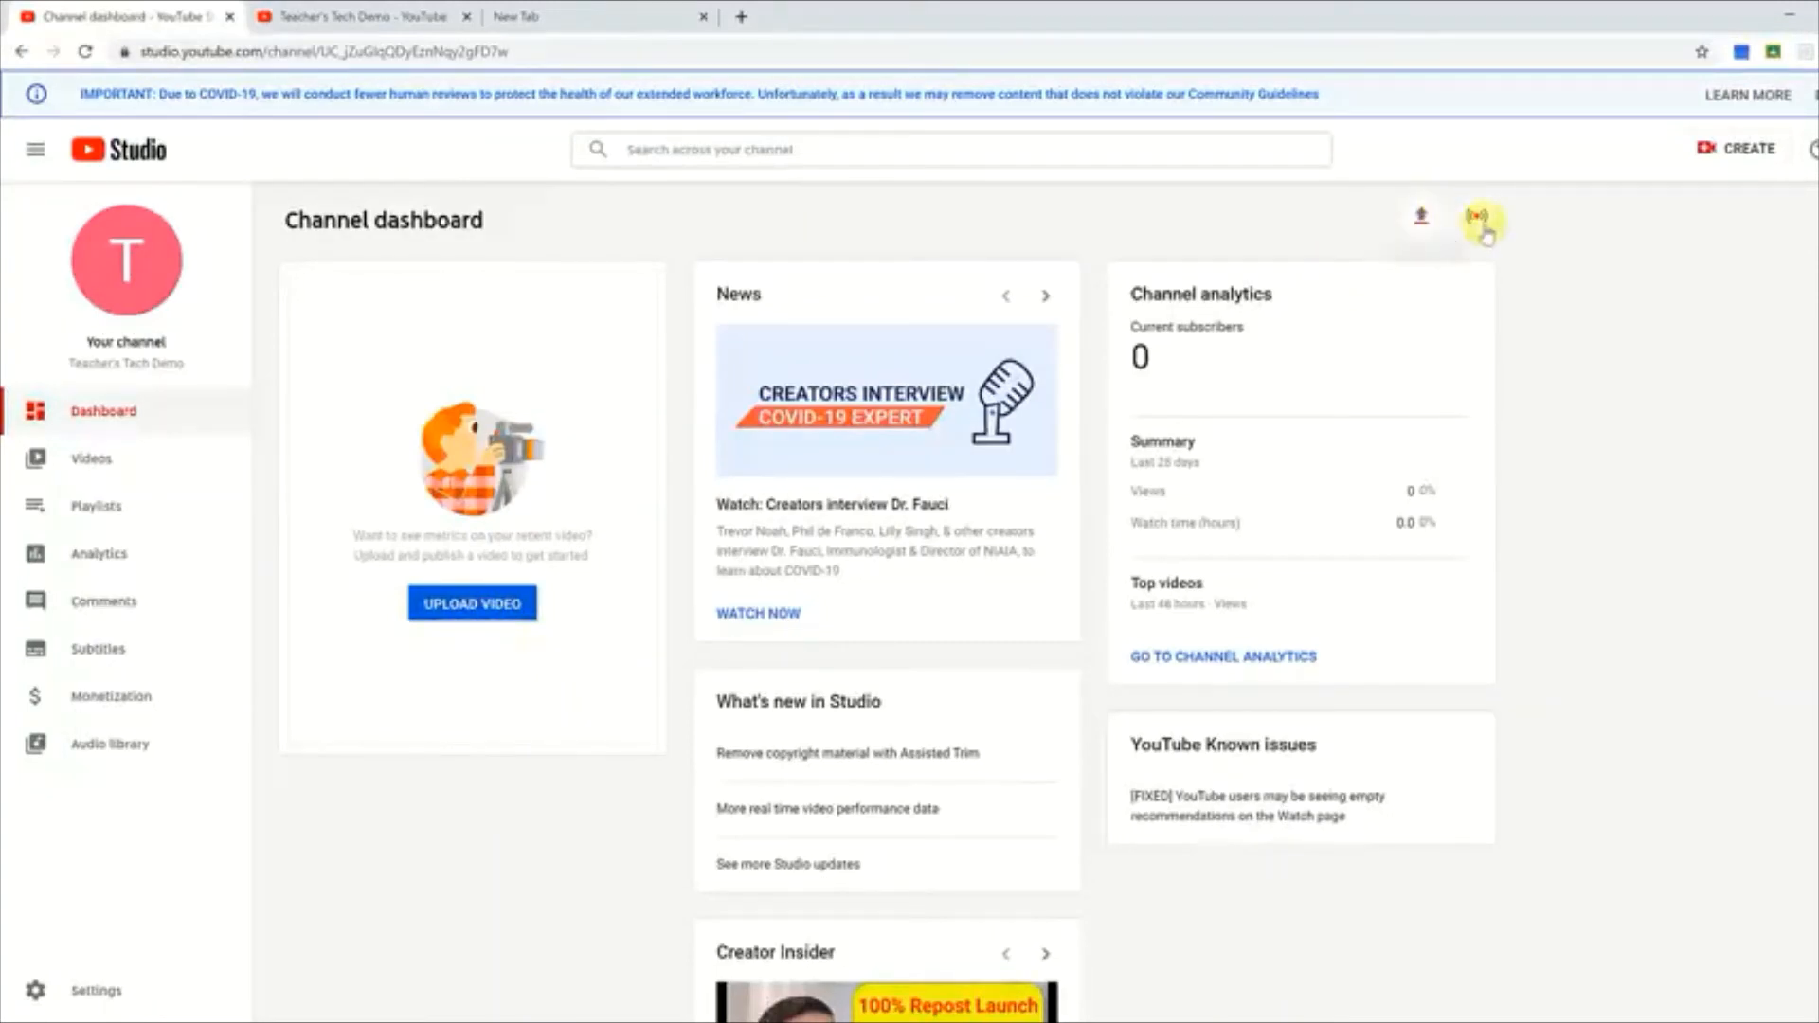
left_click(1421, 225)
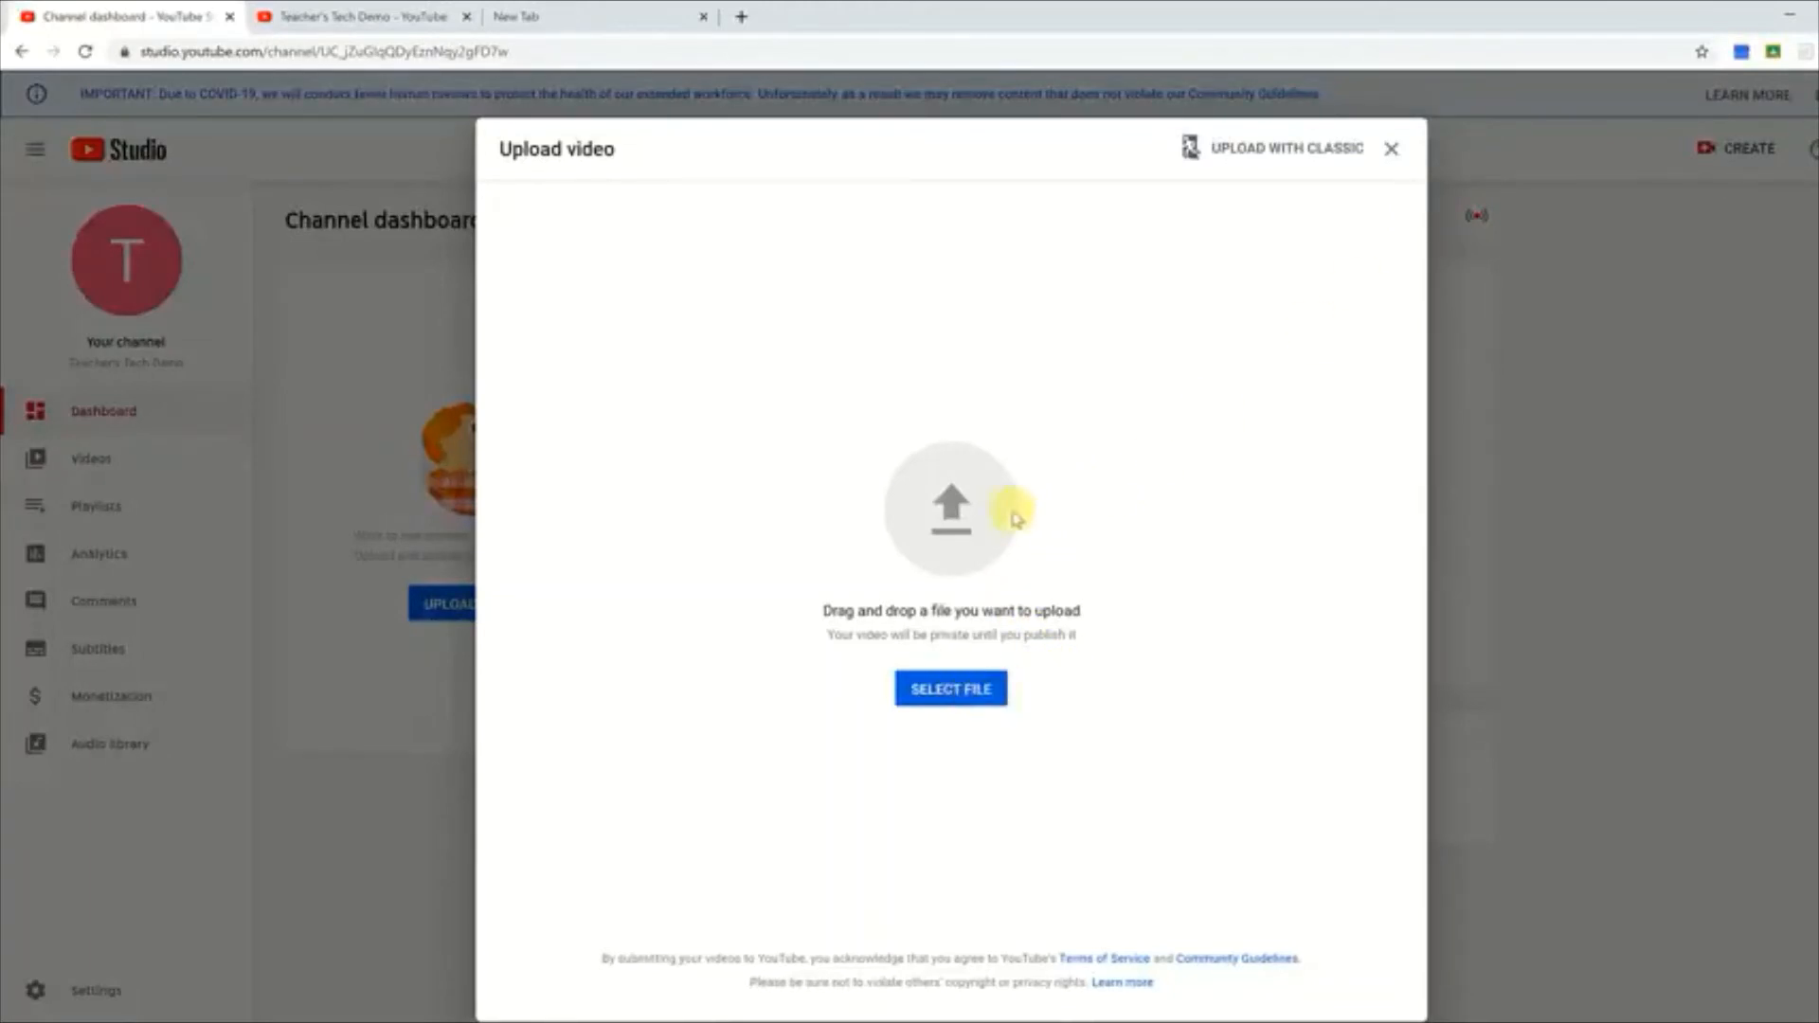
left_click_drag(1818, 521, 1085, 571)
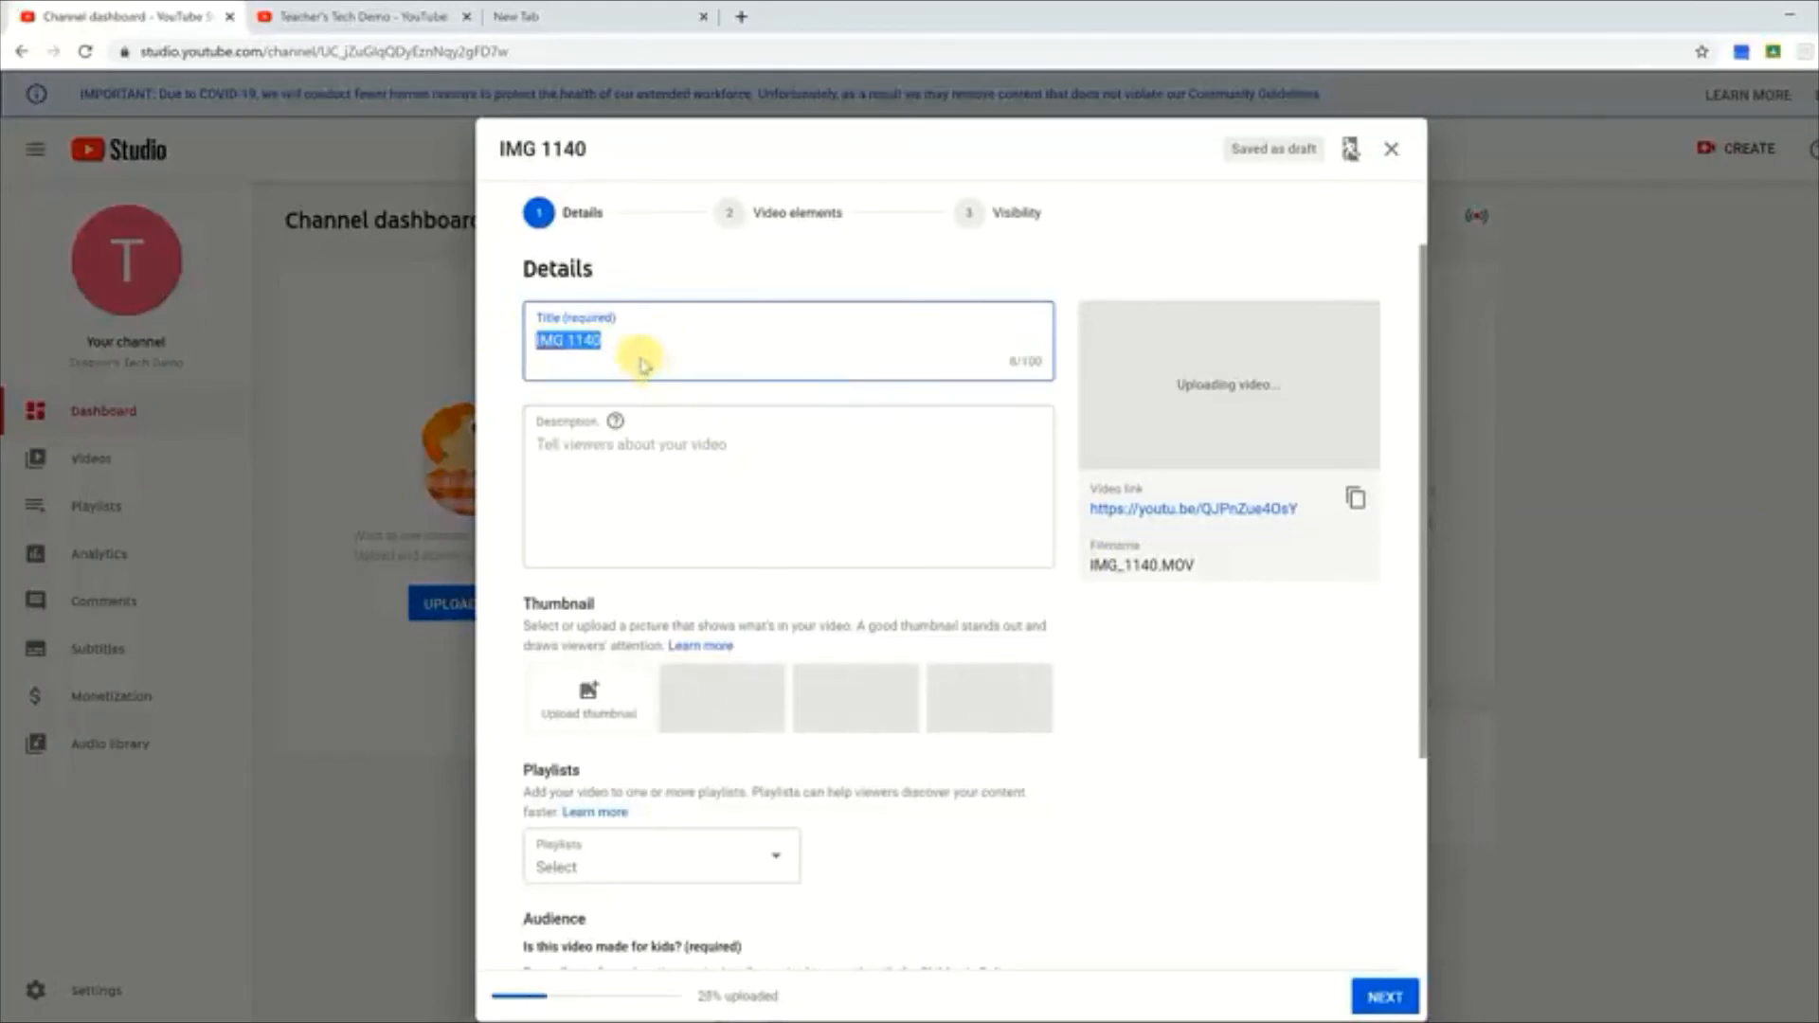
Step: Replace the uploaded video's title with "Example Video"
left_click(616, 343)
key("BackSpace")
key("BackSpace")
key("BackSpace")
key("BackSpace")
key("BackSpace")
key("BackSpace")
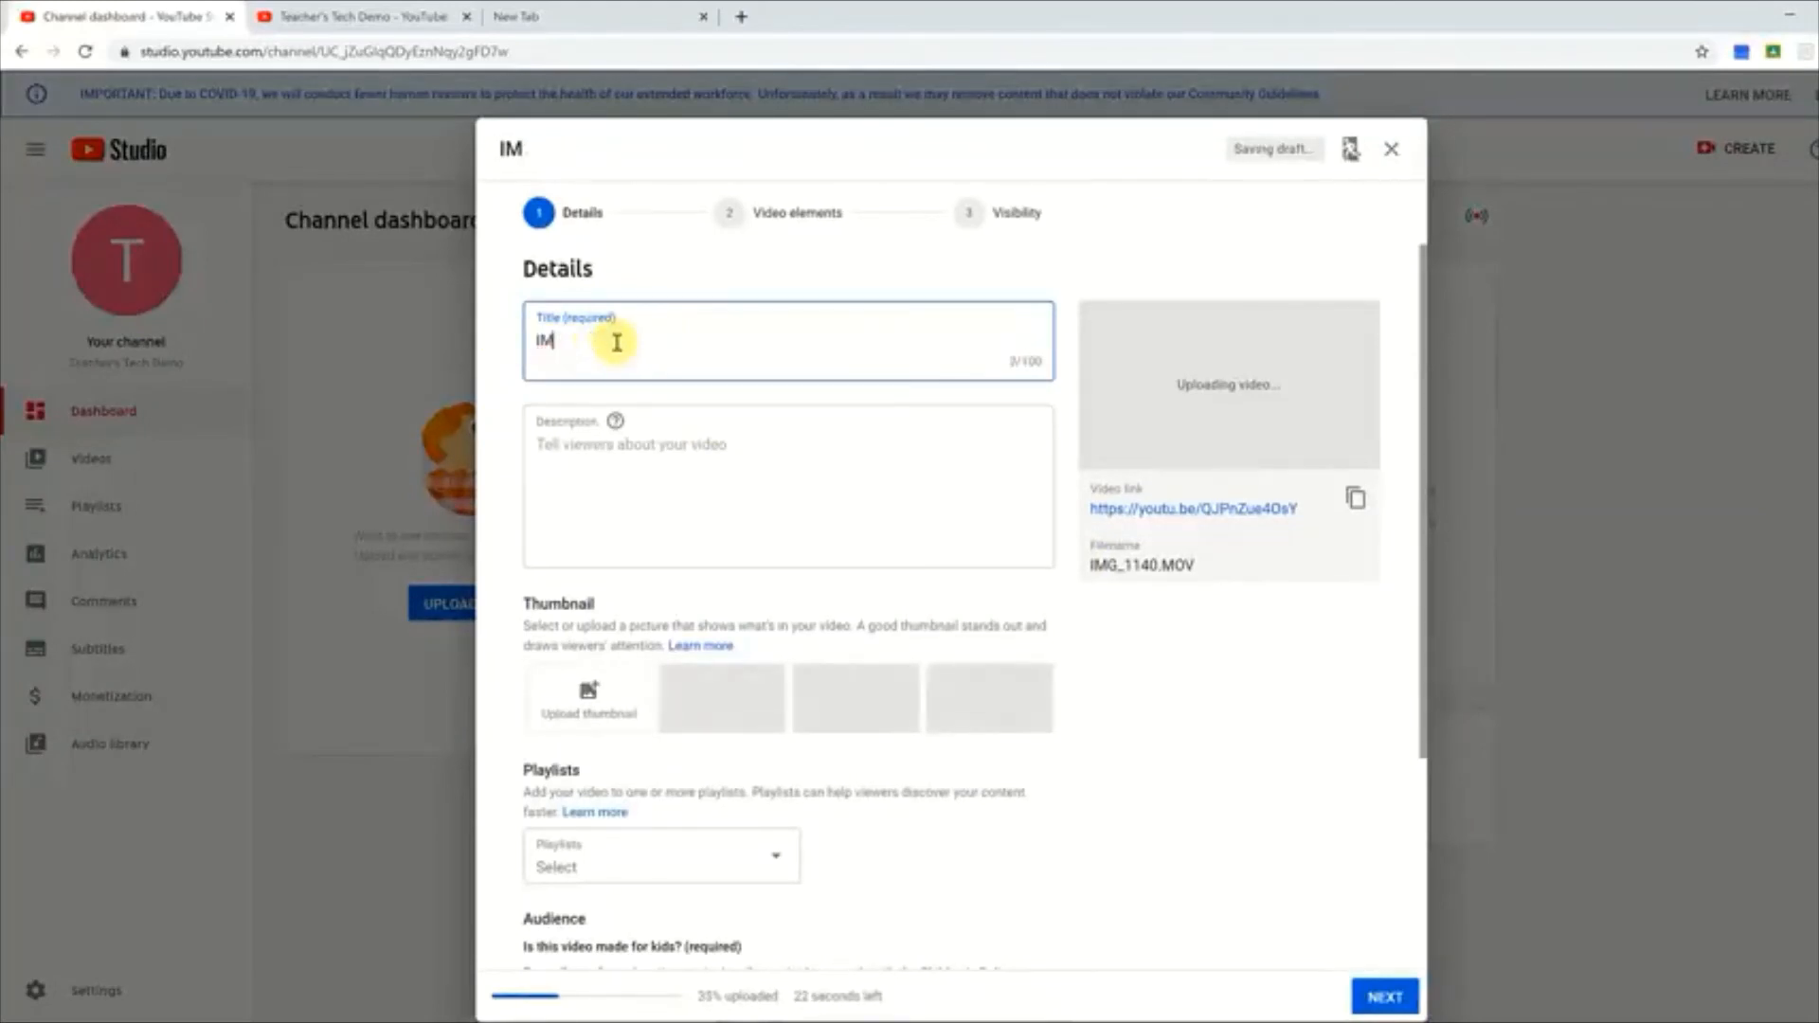
key("BackSpace")
key("BackSpace")
type("Example")
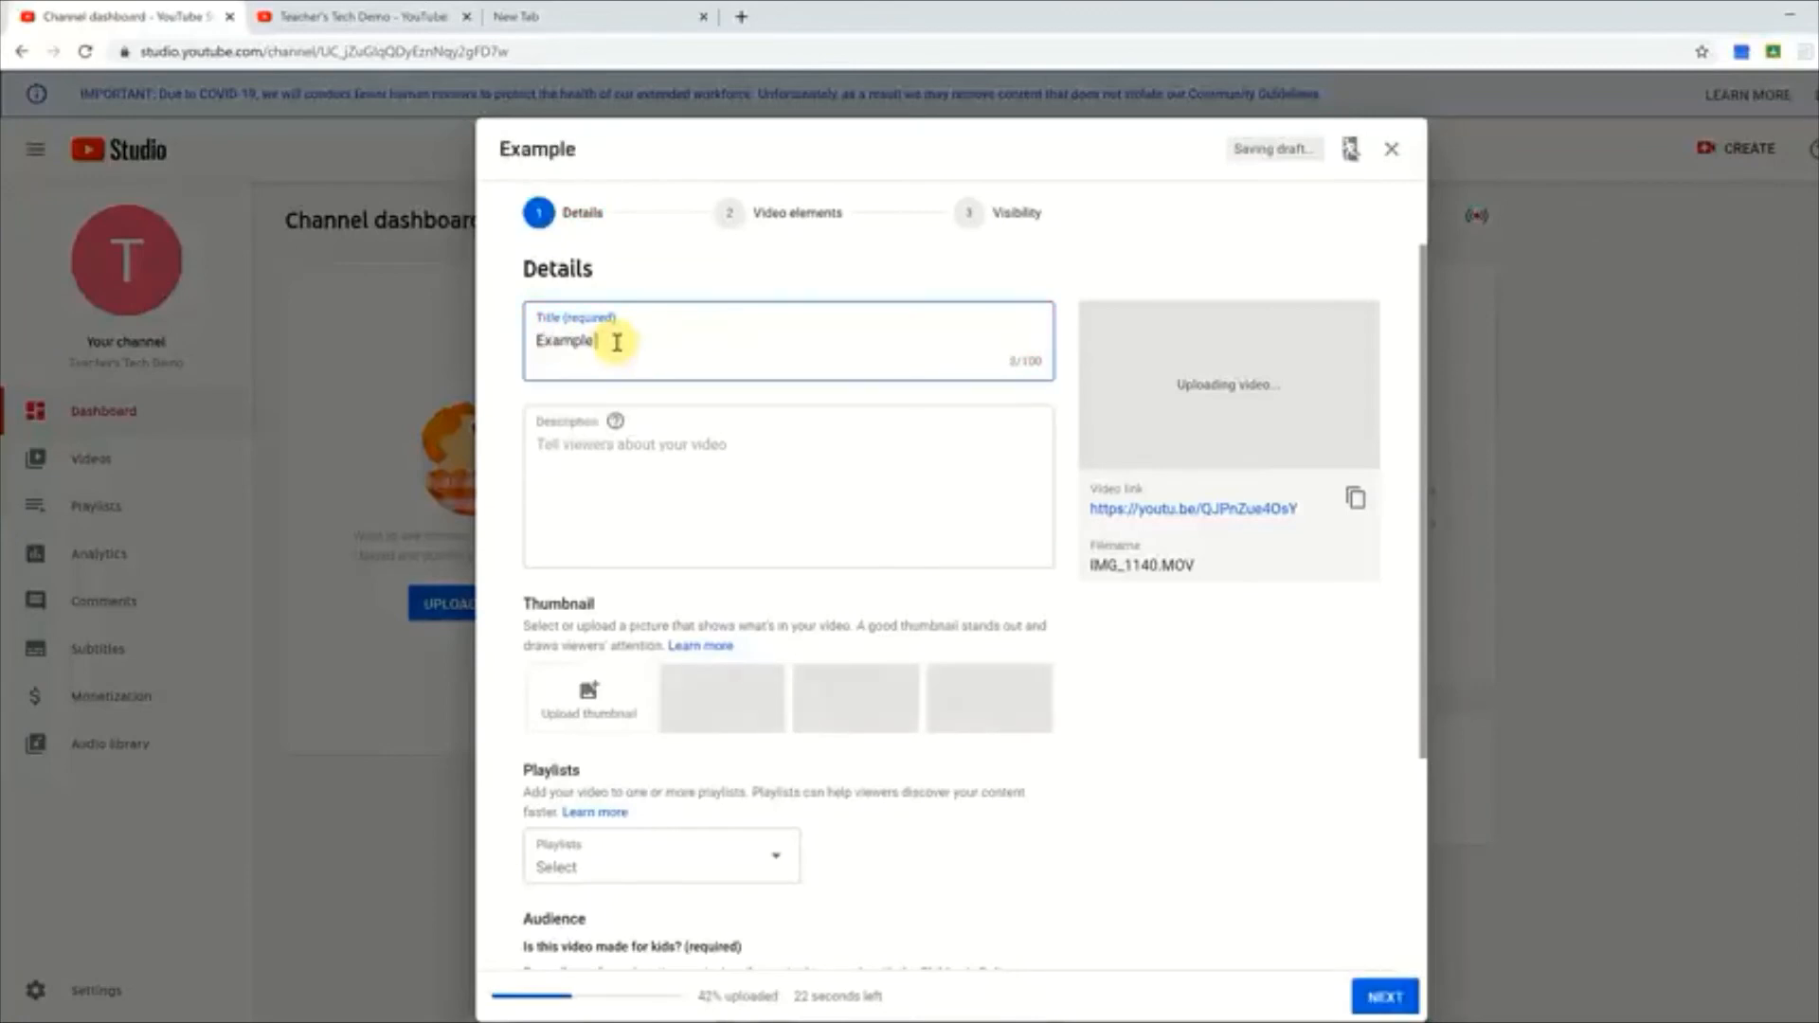
type(" Video")
left_click(714, 464)
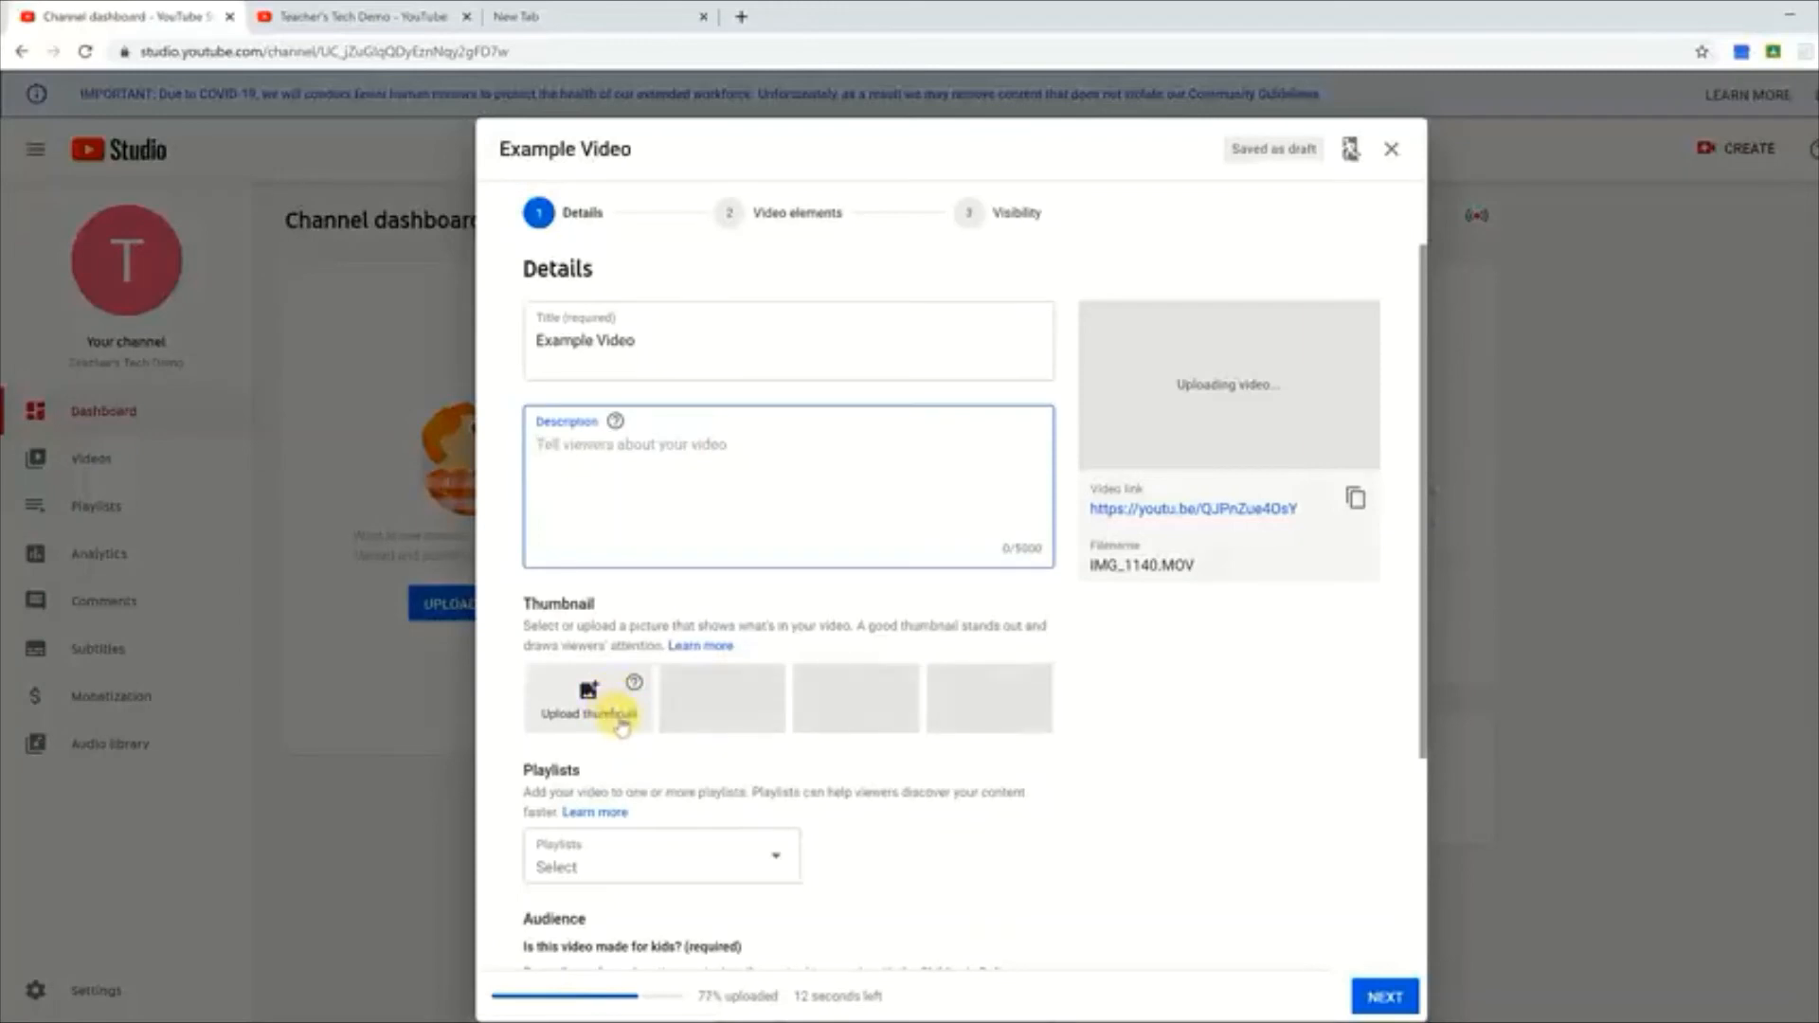
Step: Upload the Google Meet & Google Classroom image from the Downloads folder as the video's thumbnail
left_click(614, 718)
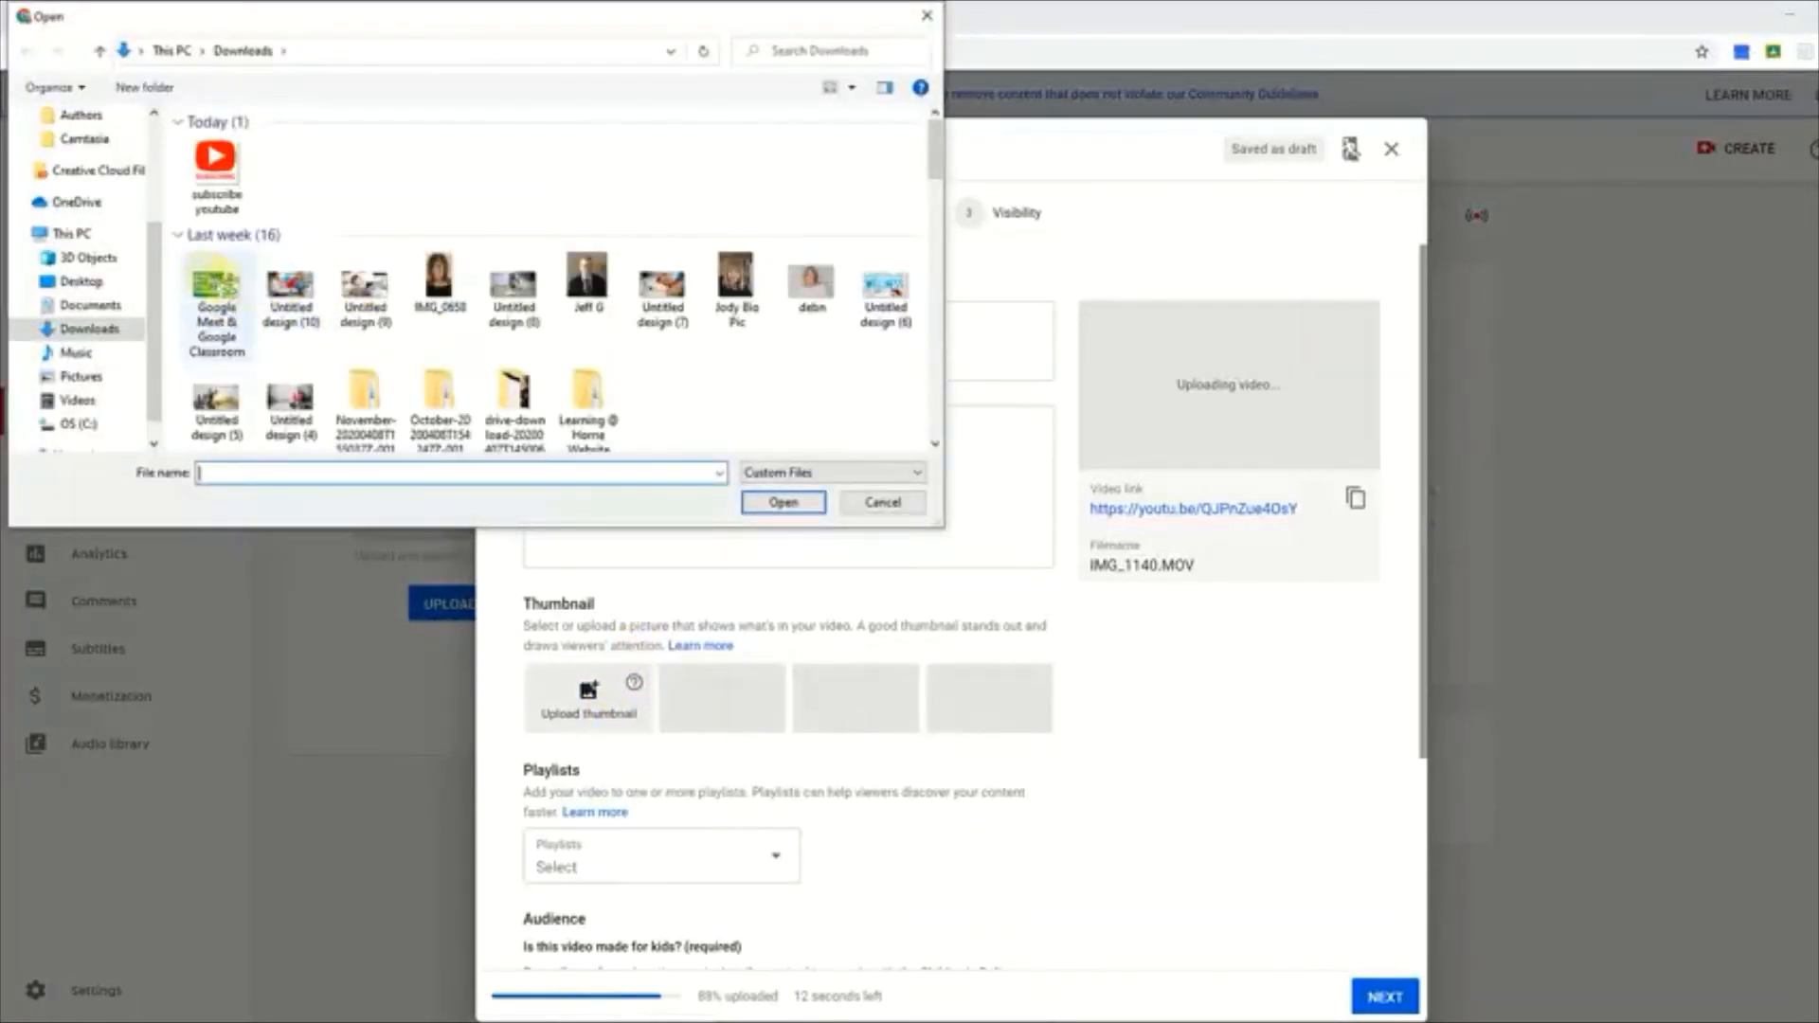
left_click(219, 286)
left_click(799, 510)
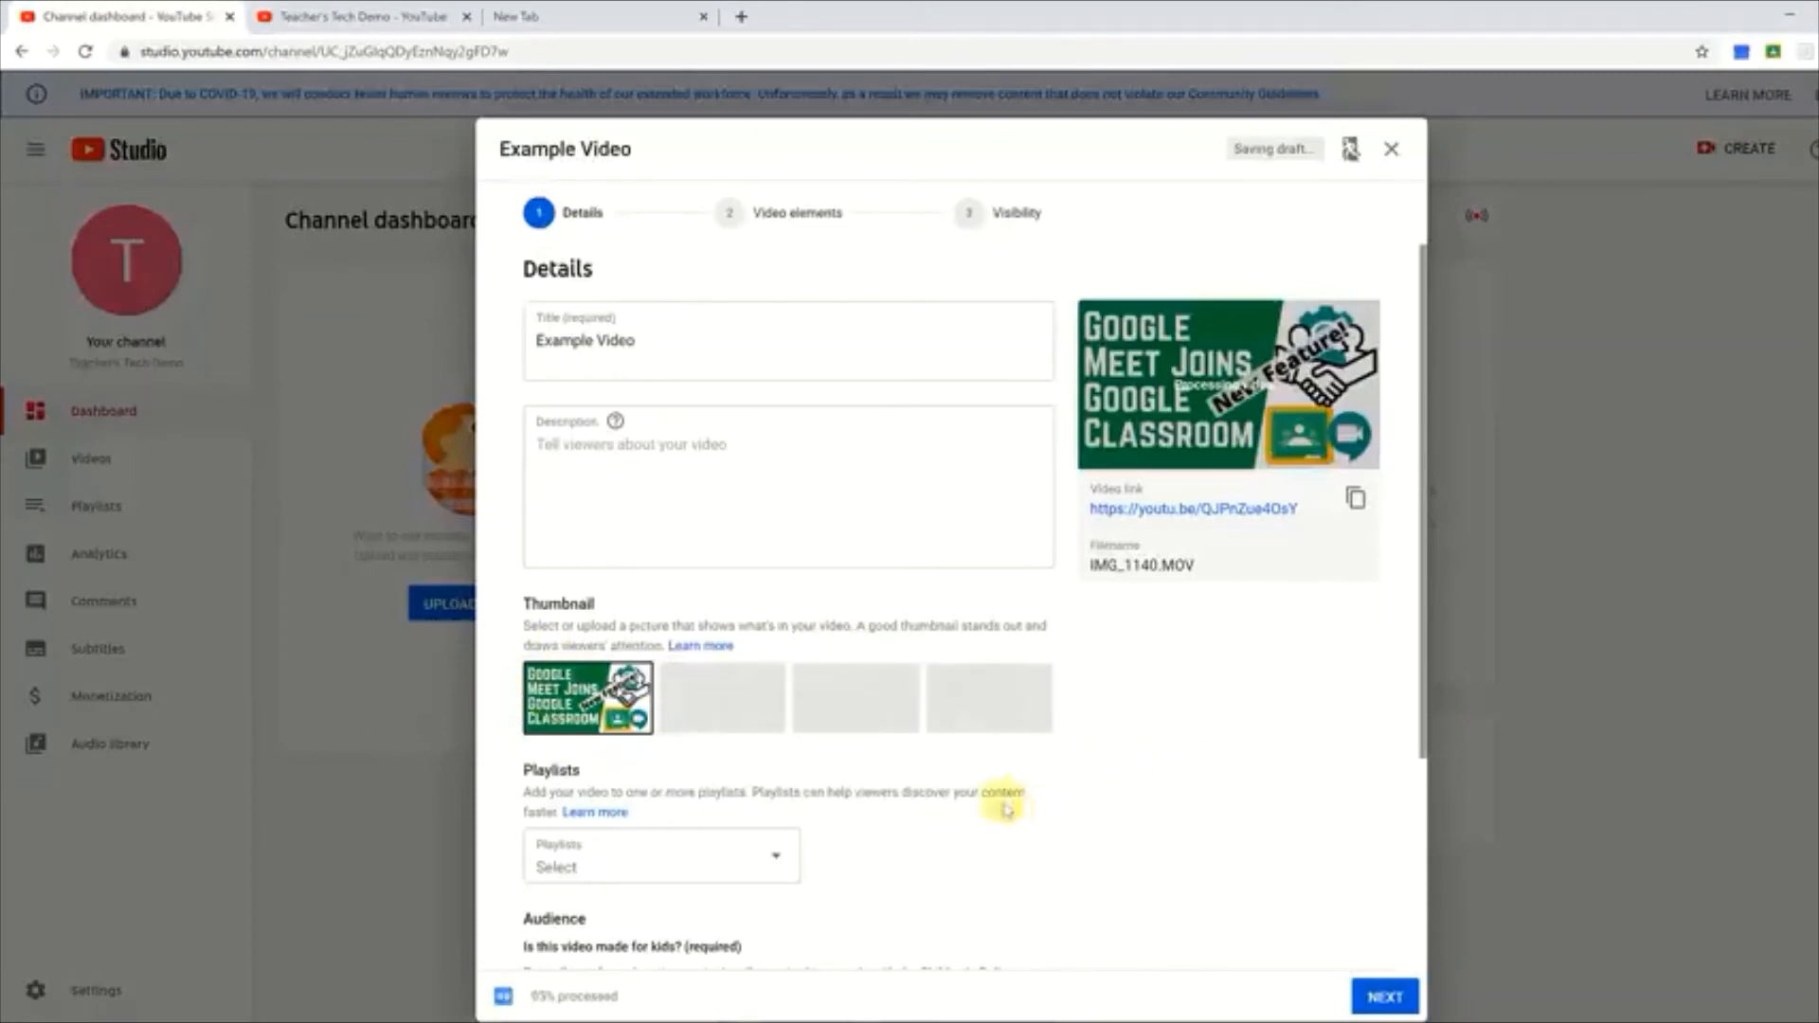
Step: Mark the video as not made for kids without choosing a playlist, and continue past video elements to the visibility options
scroll(847, 820, "down", 1)
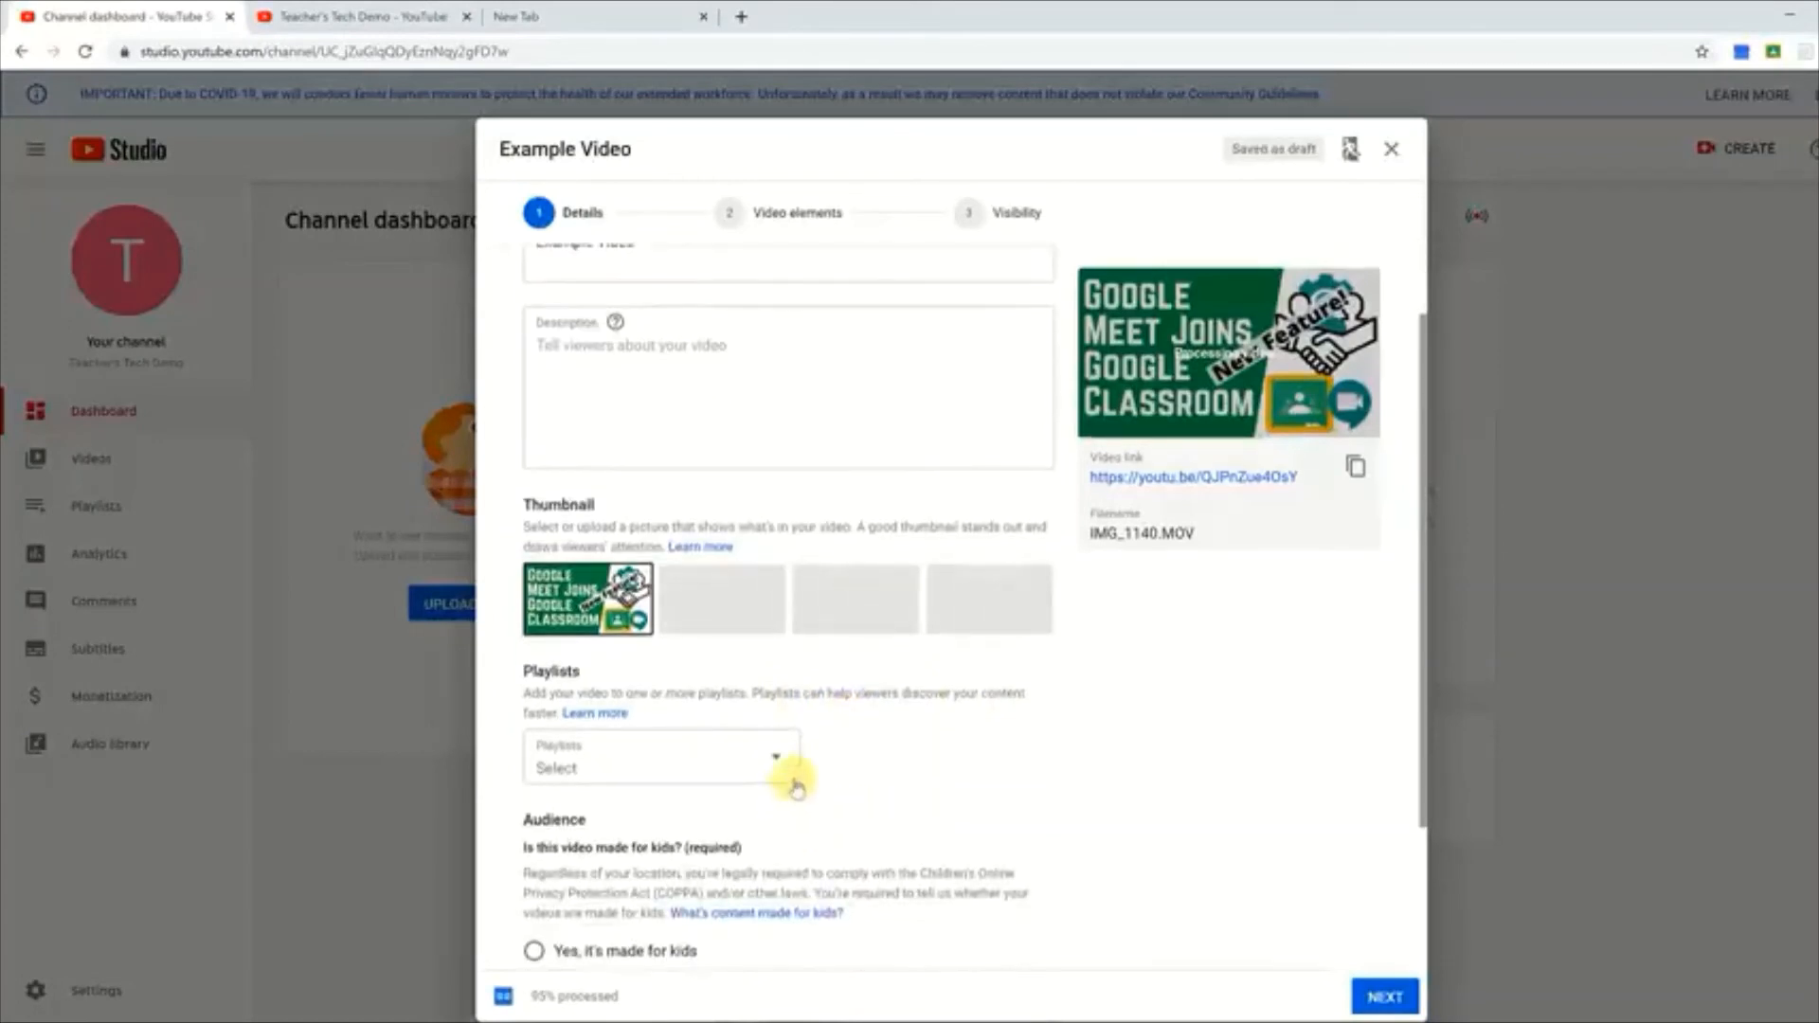
left_click(794, 784)
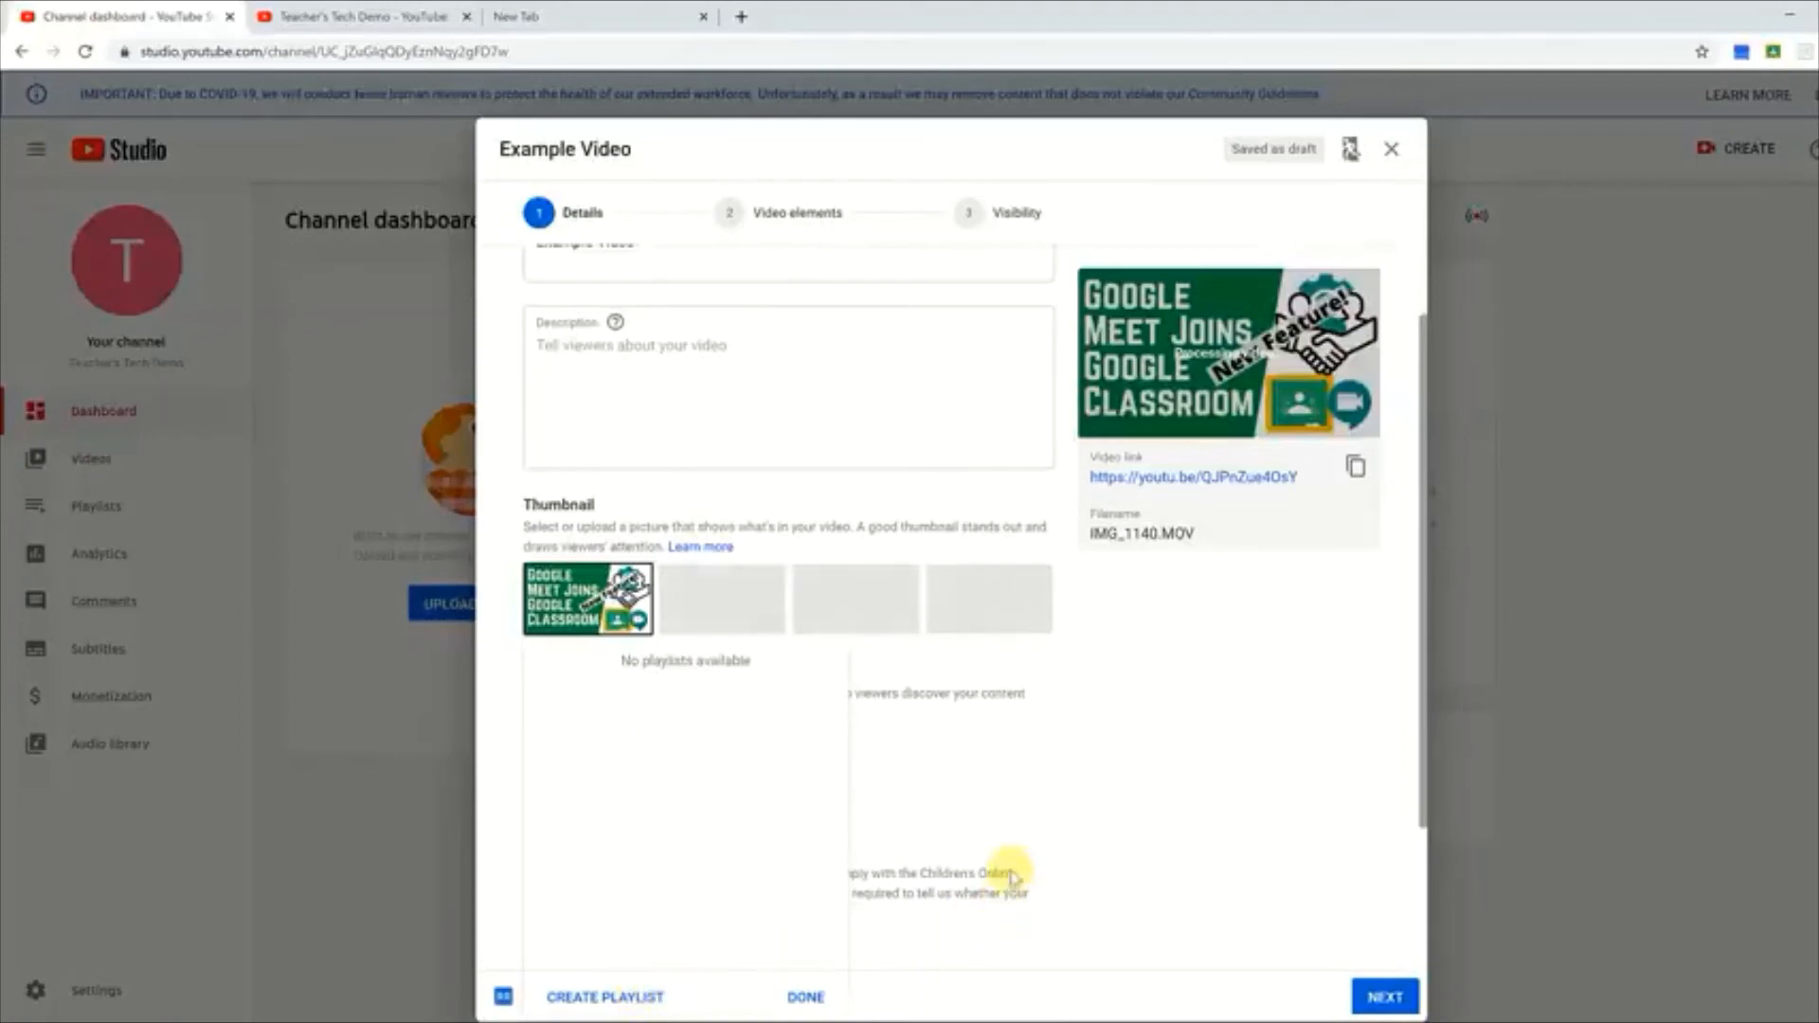
left_click(990, 801)
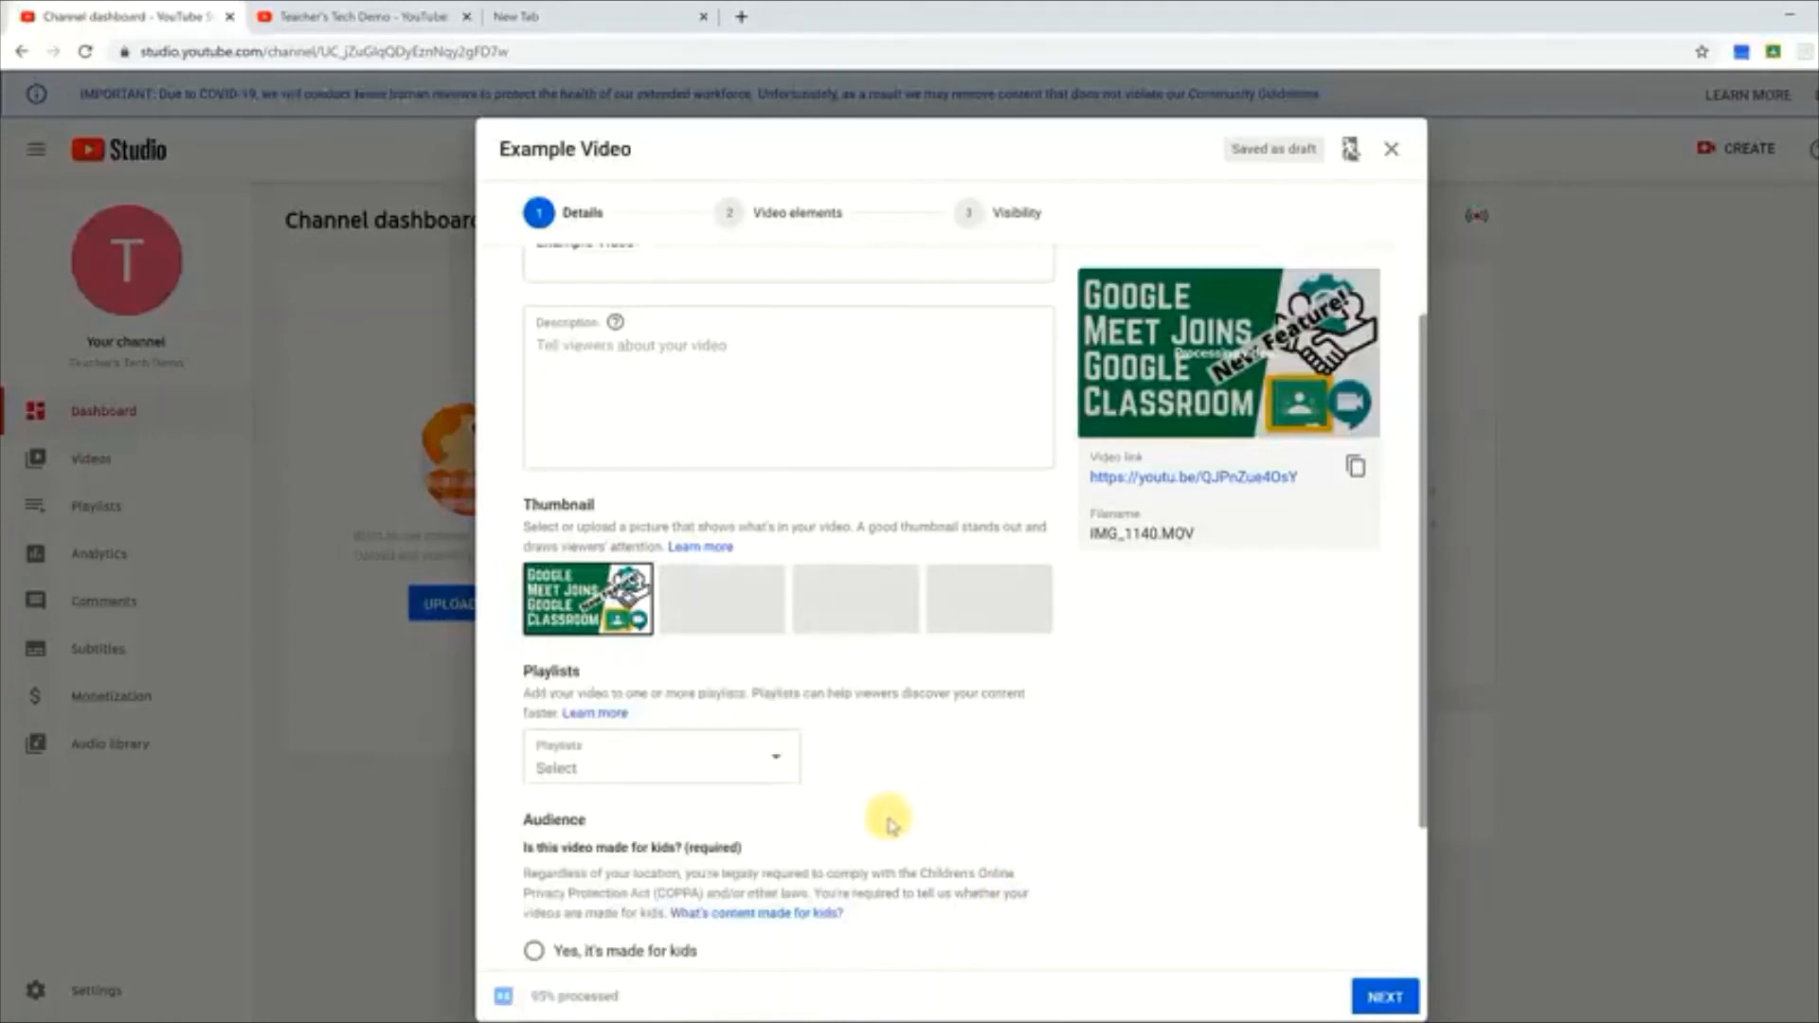
scroll(890, 825, "down", 2)
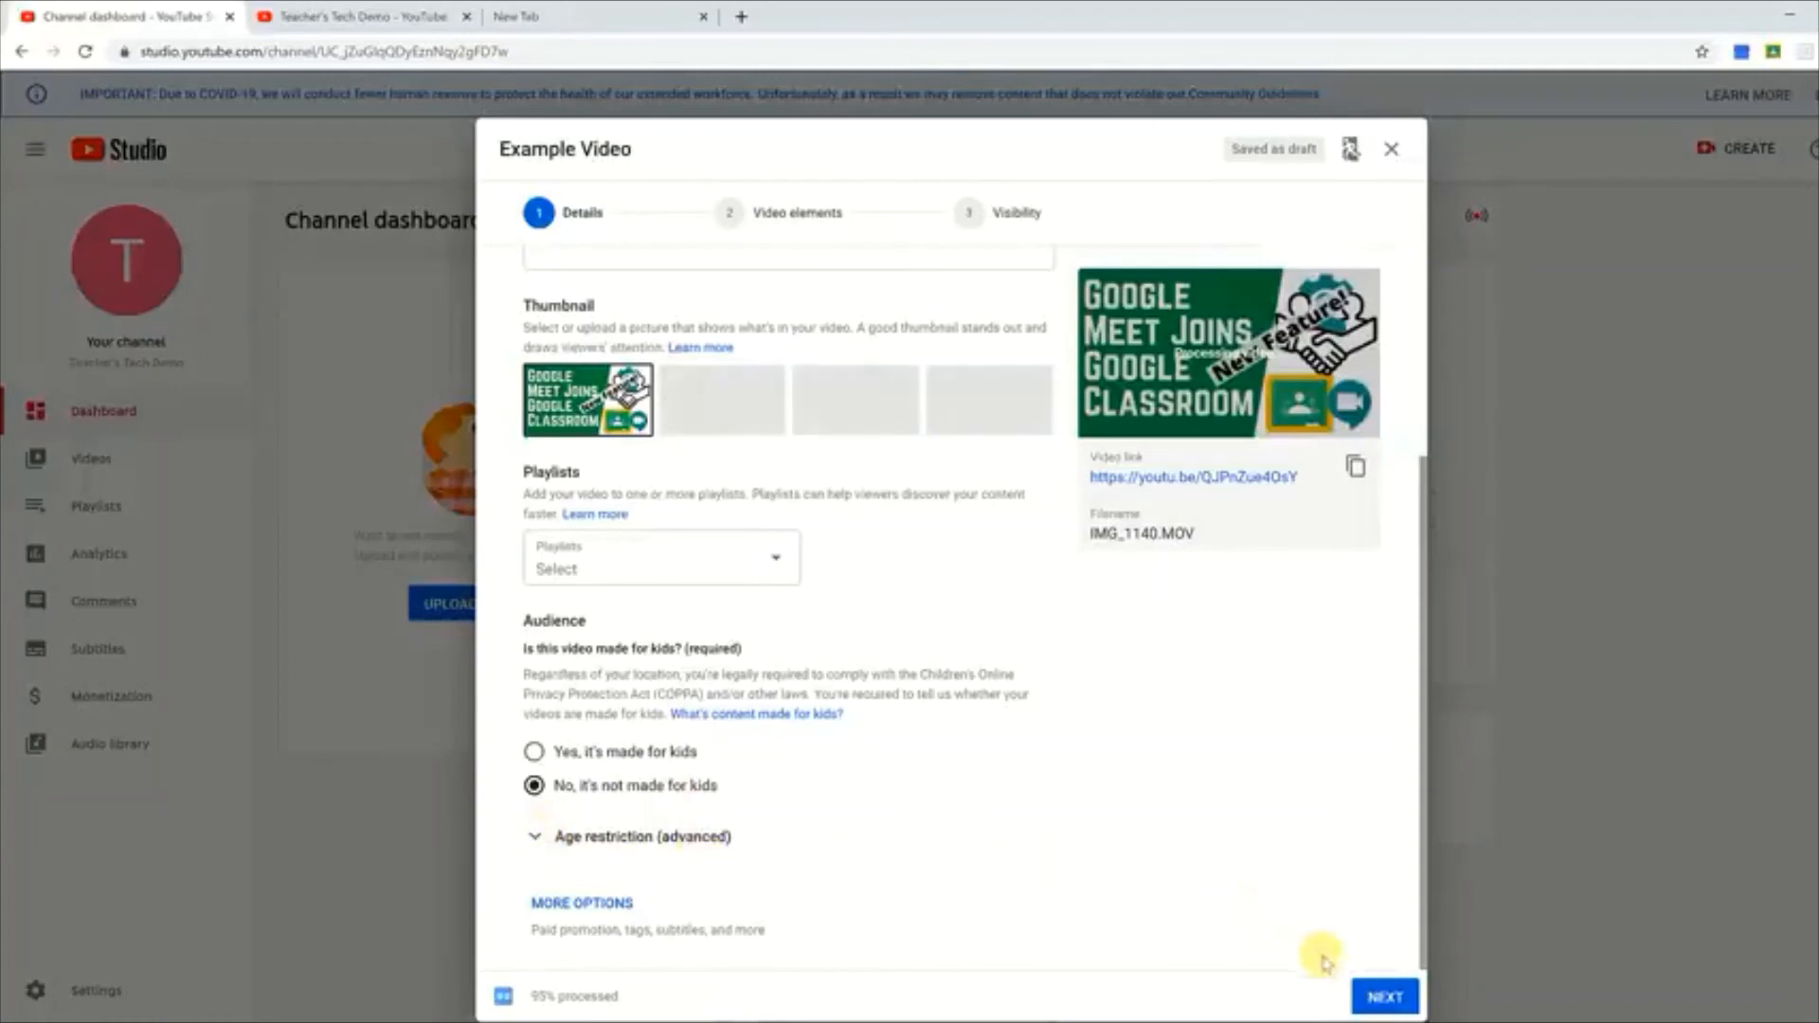
left_click(1376, 1002)
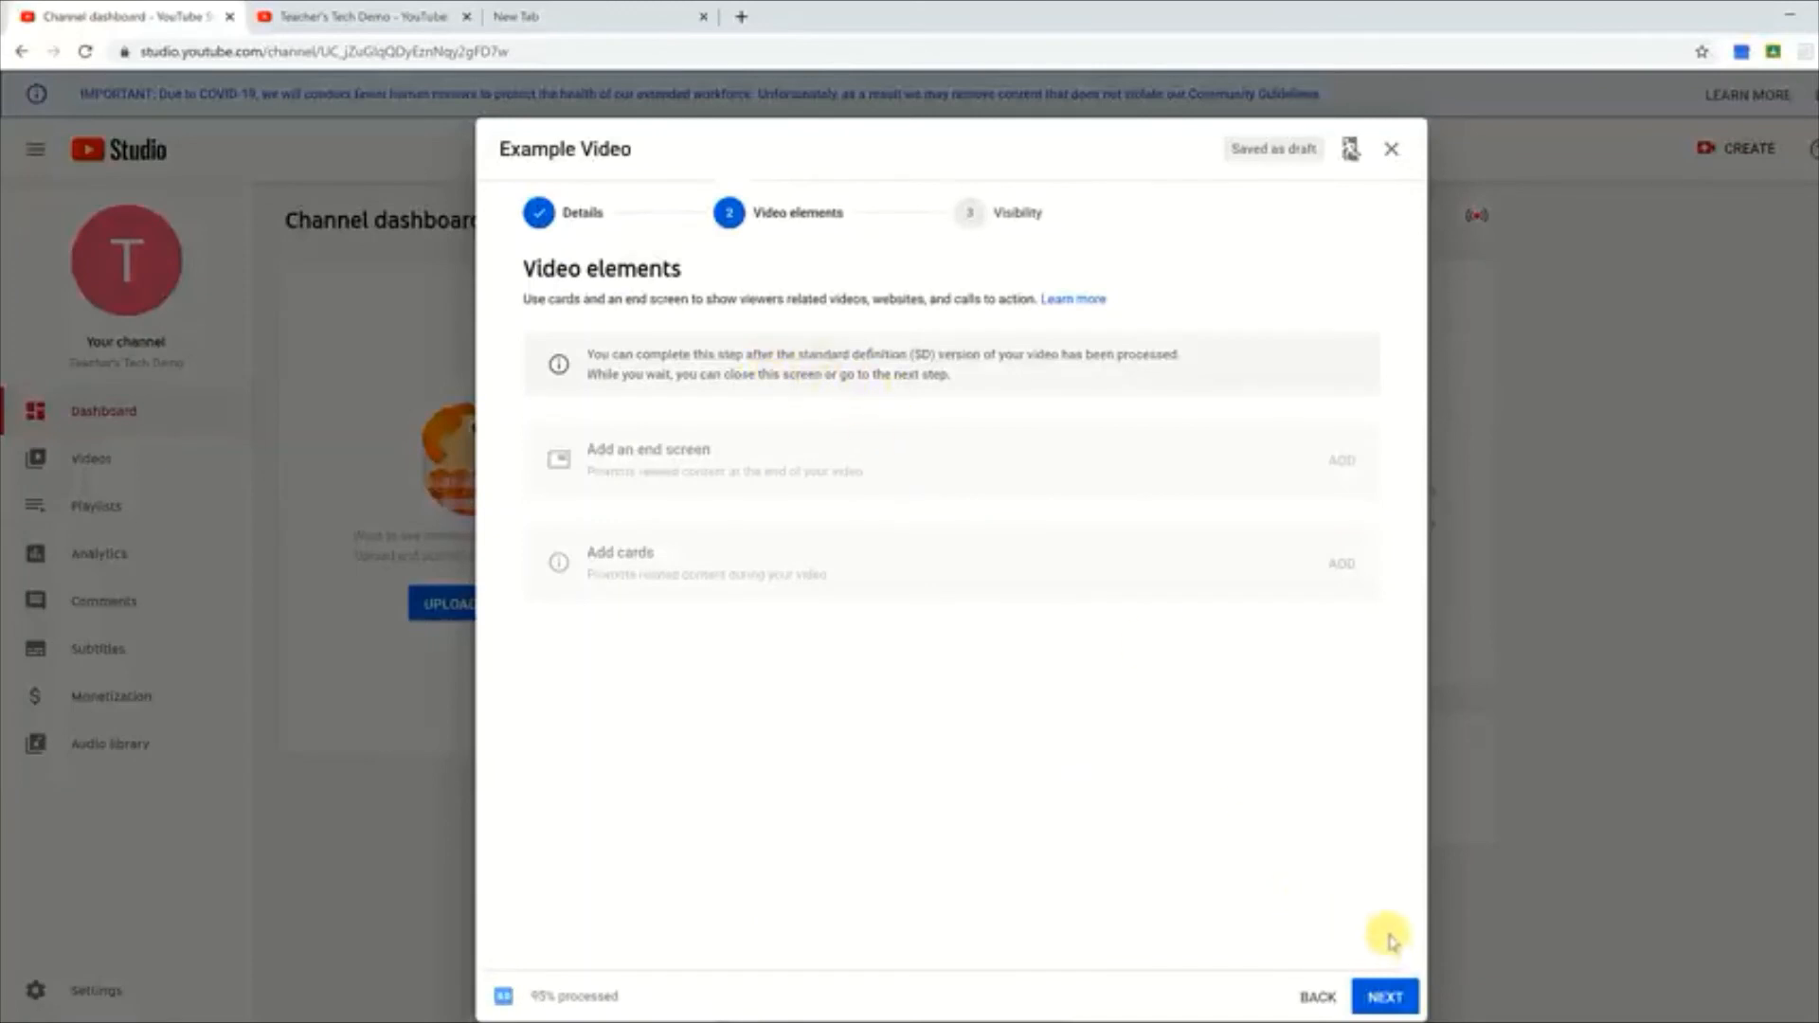
left_click(1385, 997)
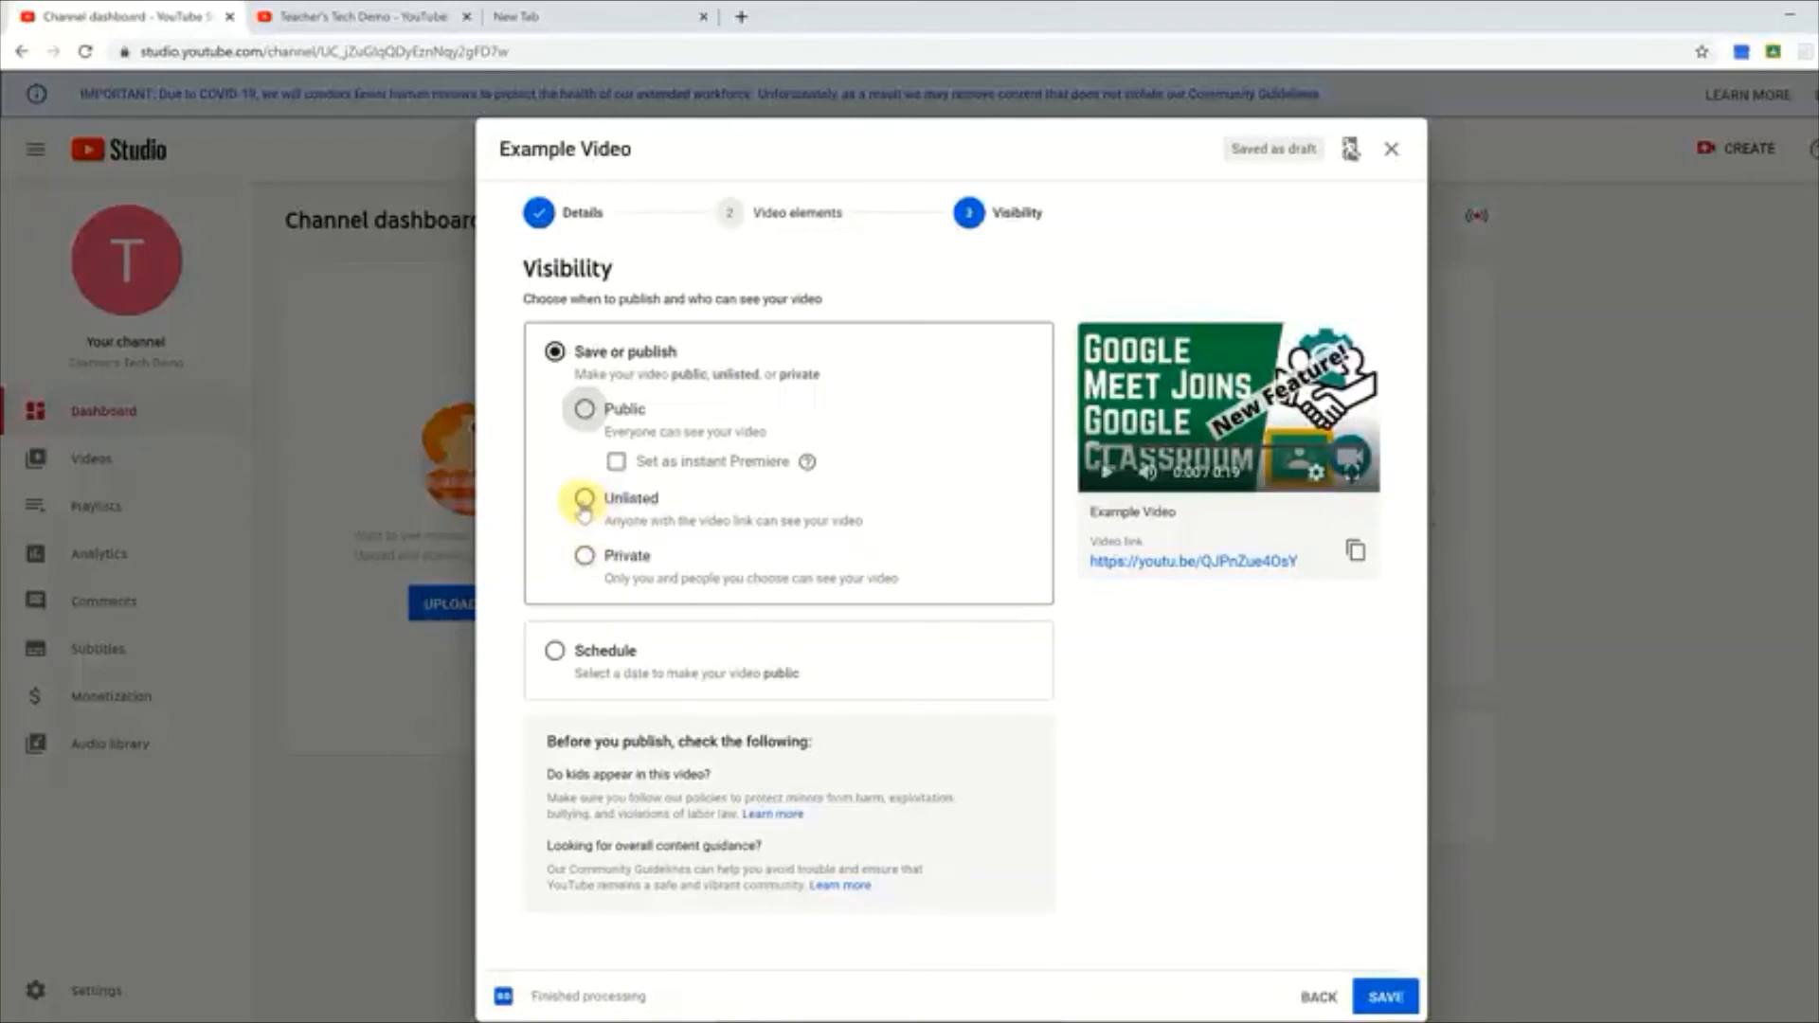
Step: Publish Example Video with unlisted visibility and dismiss the sharing dialog
left_click(588, 507)
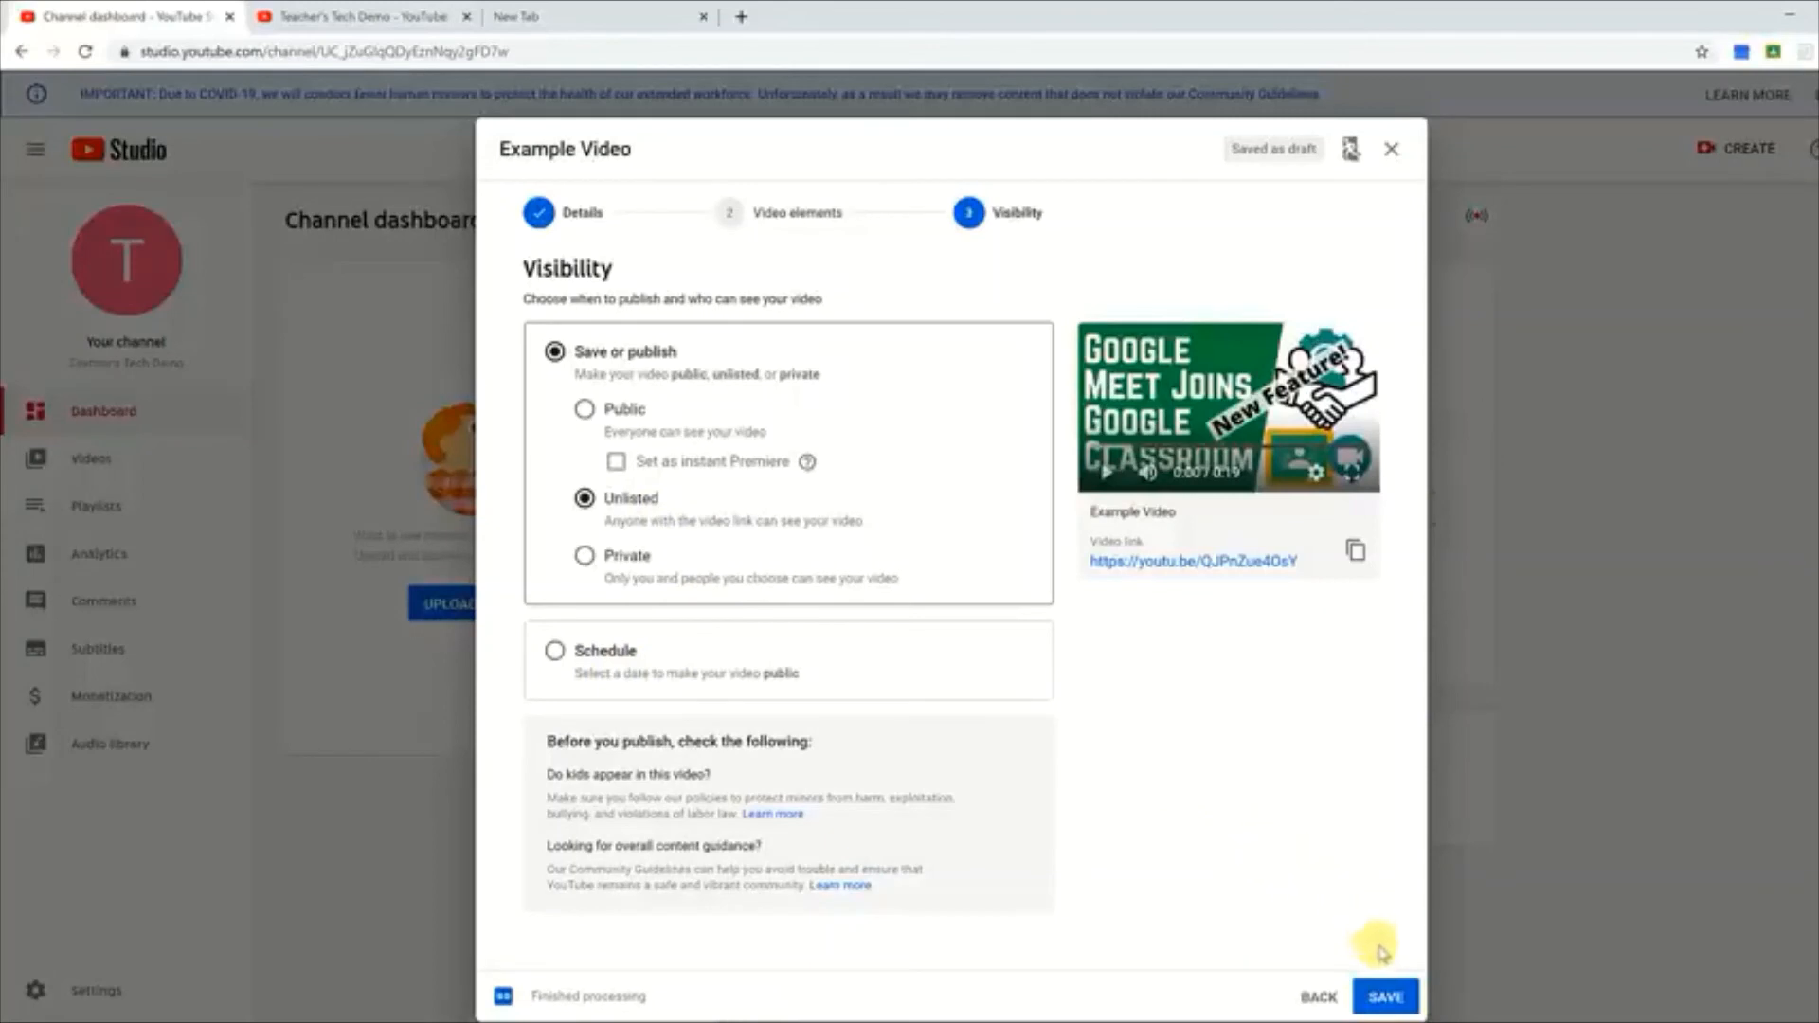
left_click(1385, 1004)
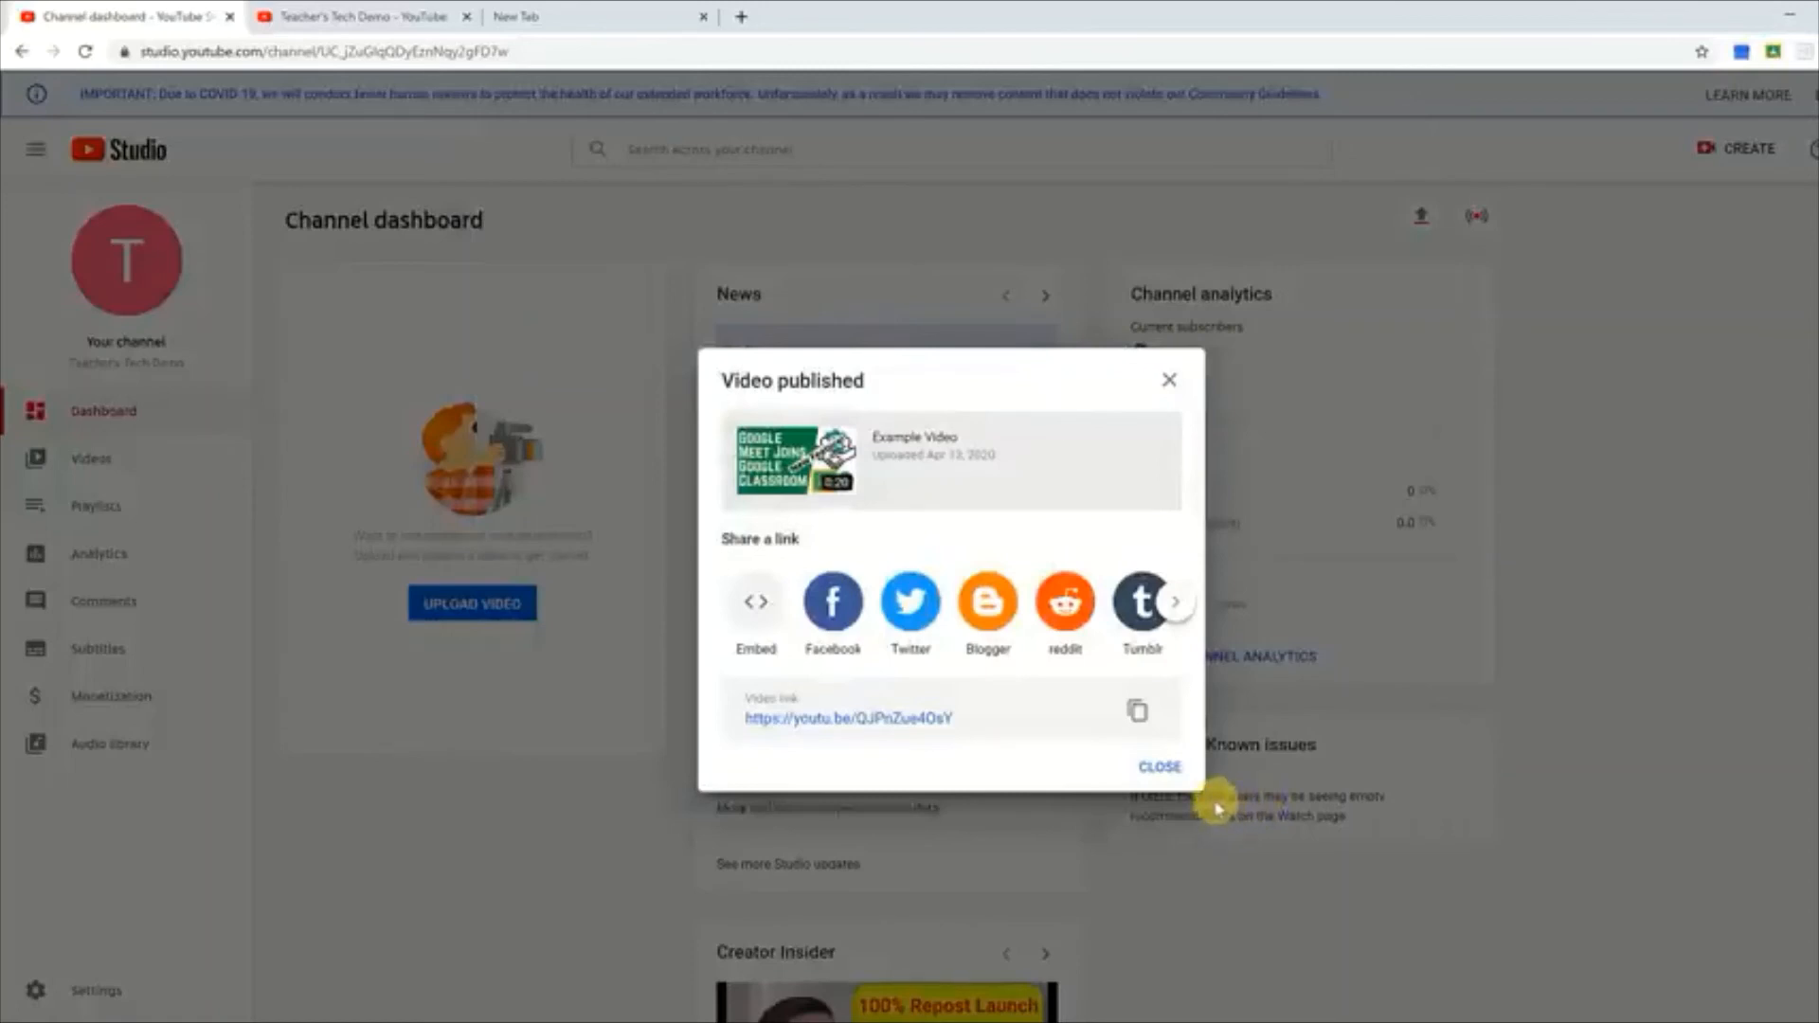
left_click(1159, 767)
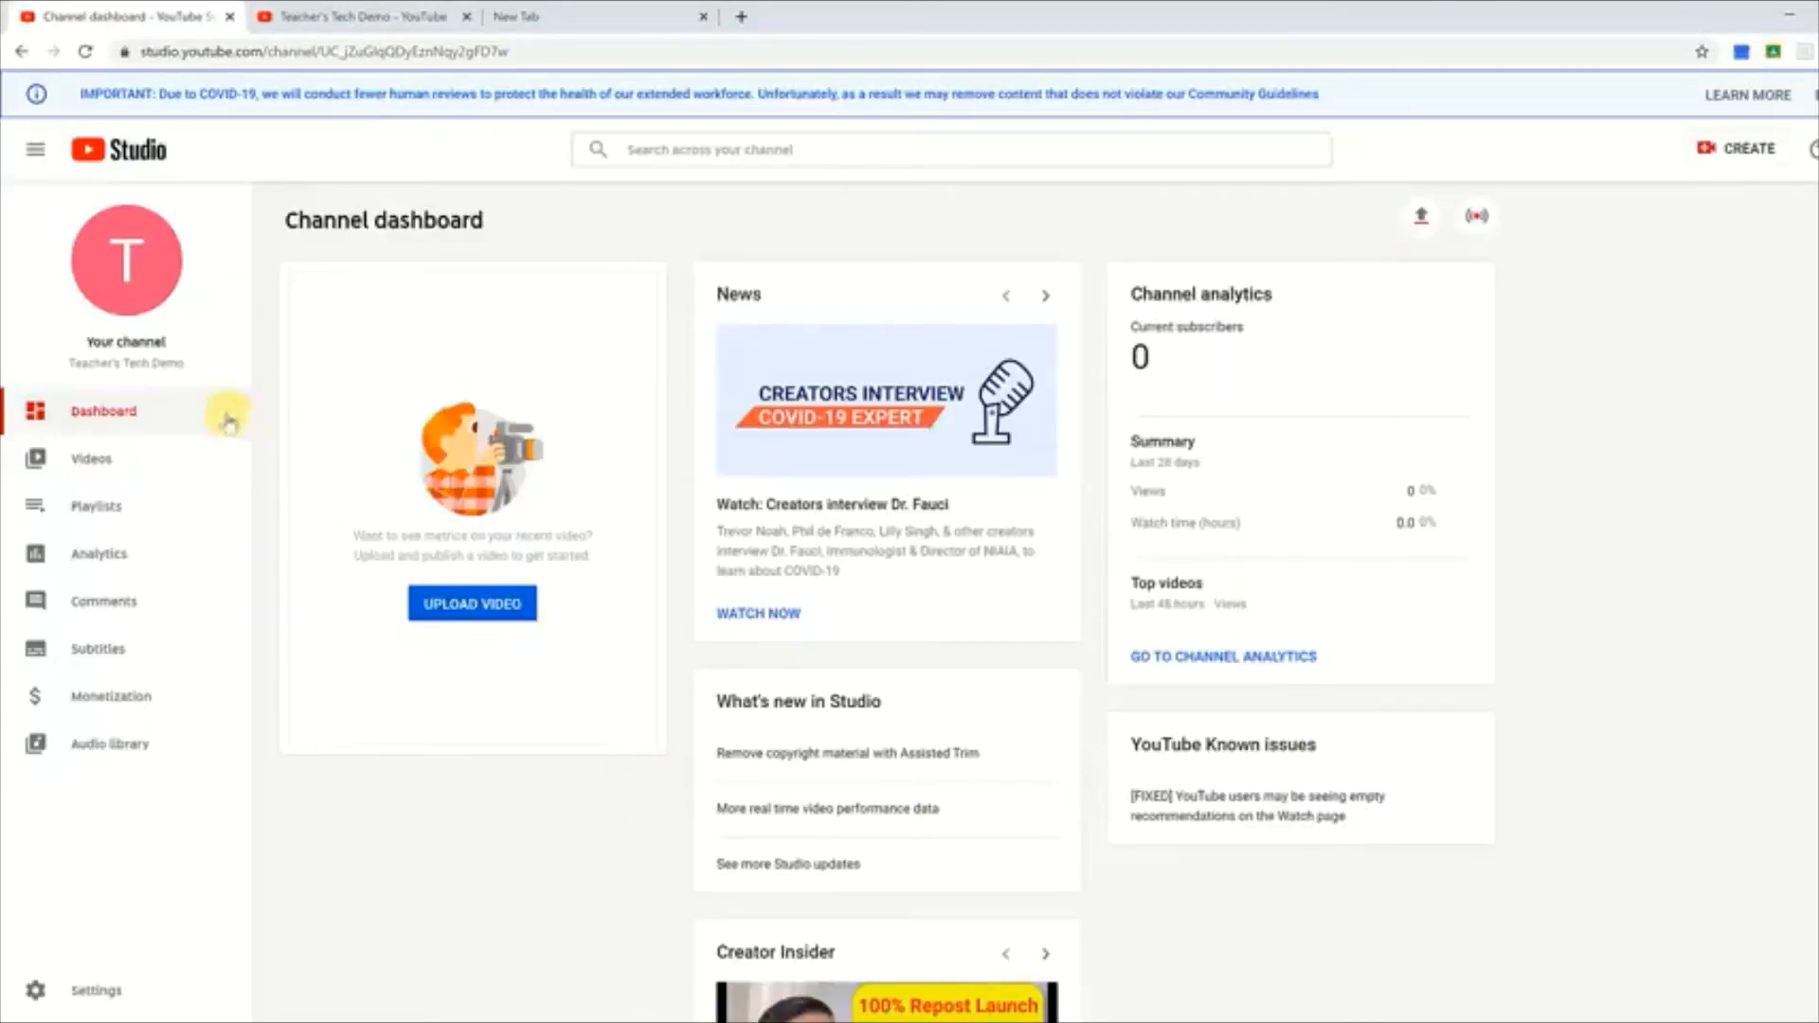
Step: Open the details of Example Video from the channel's video list and look over its playlist, end screen and card settings
left_click(95, 460)
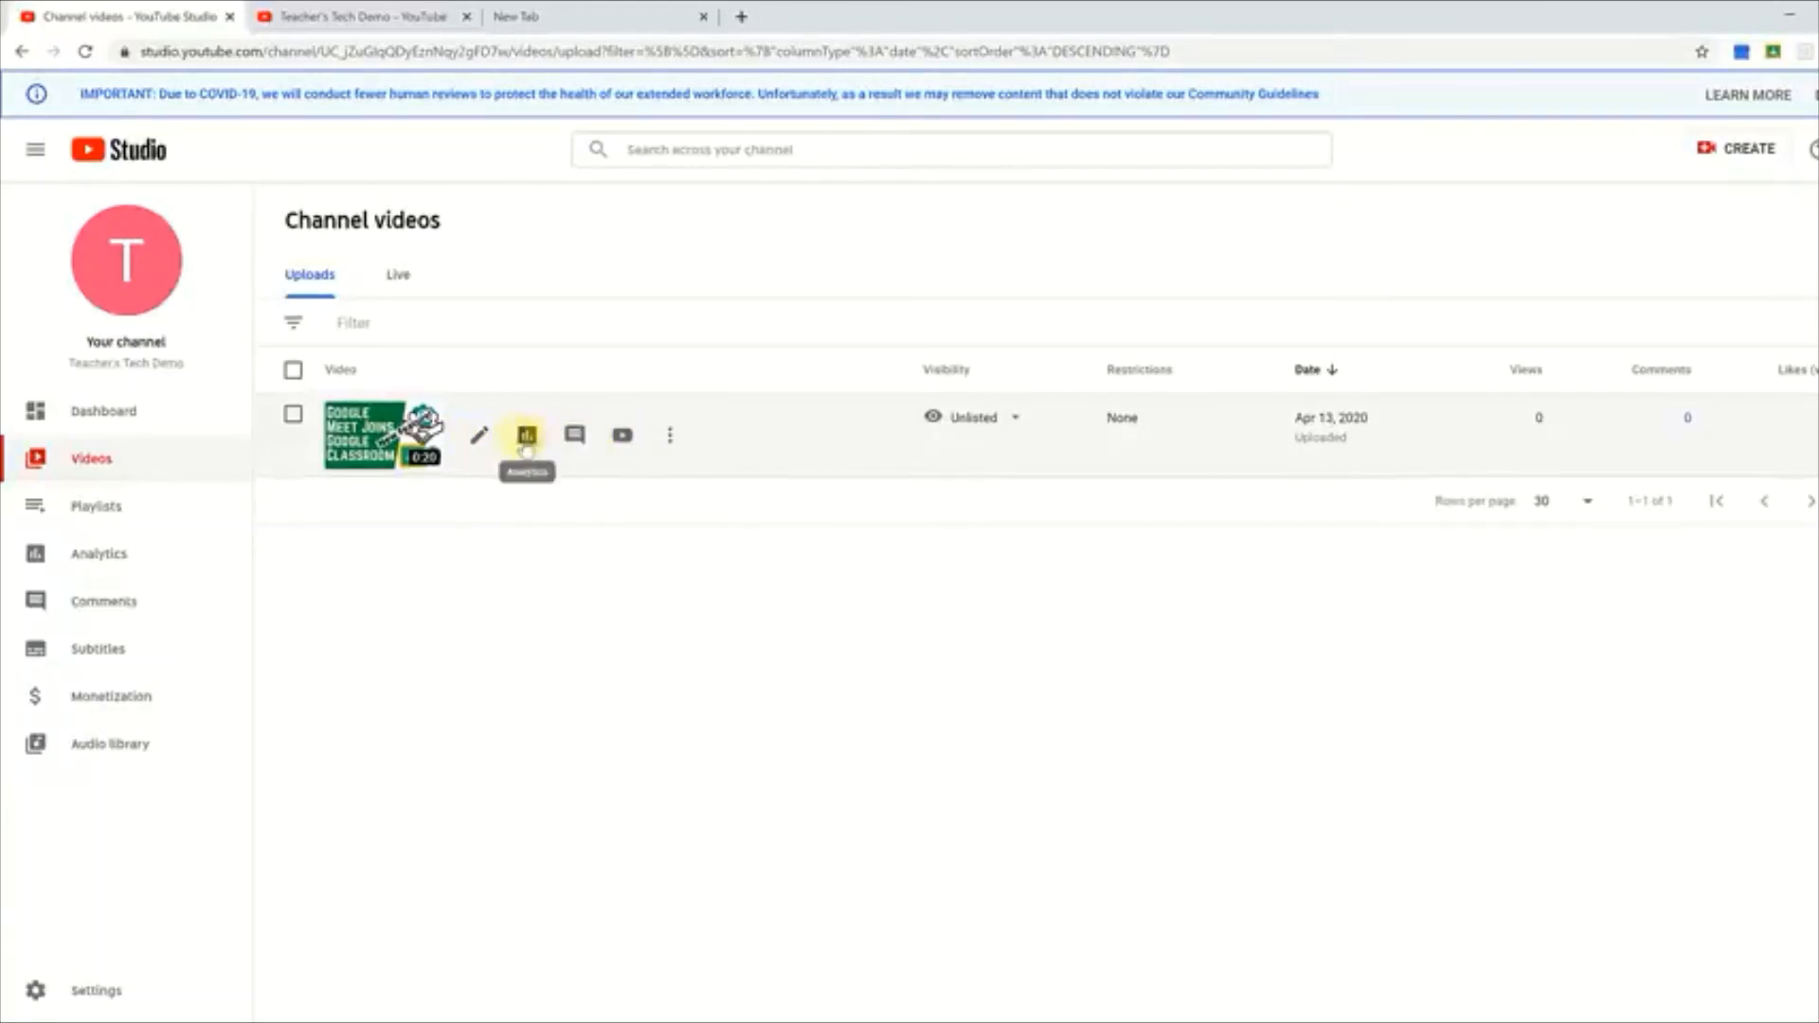
left_click(480, 435)
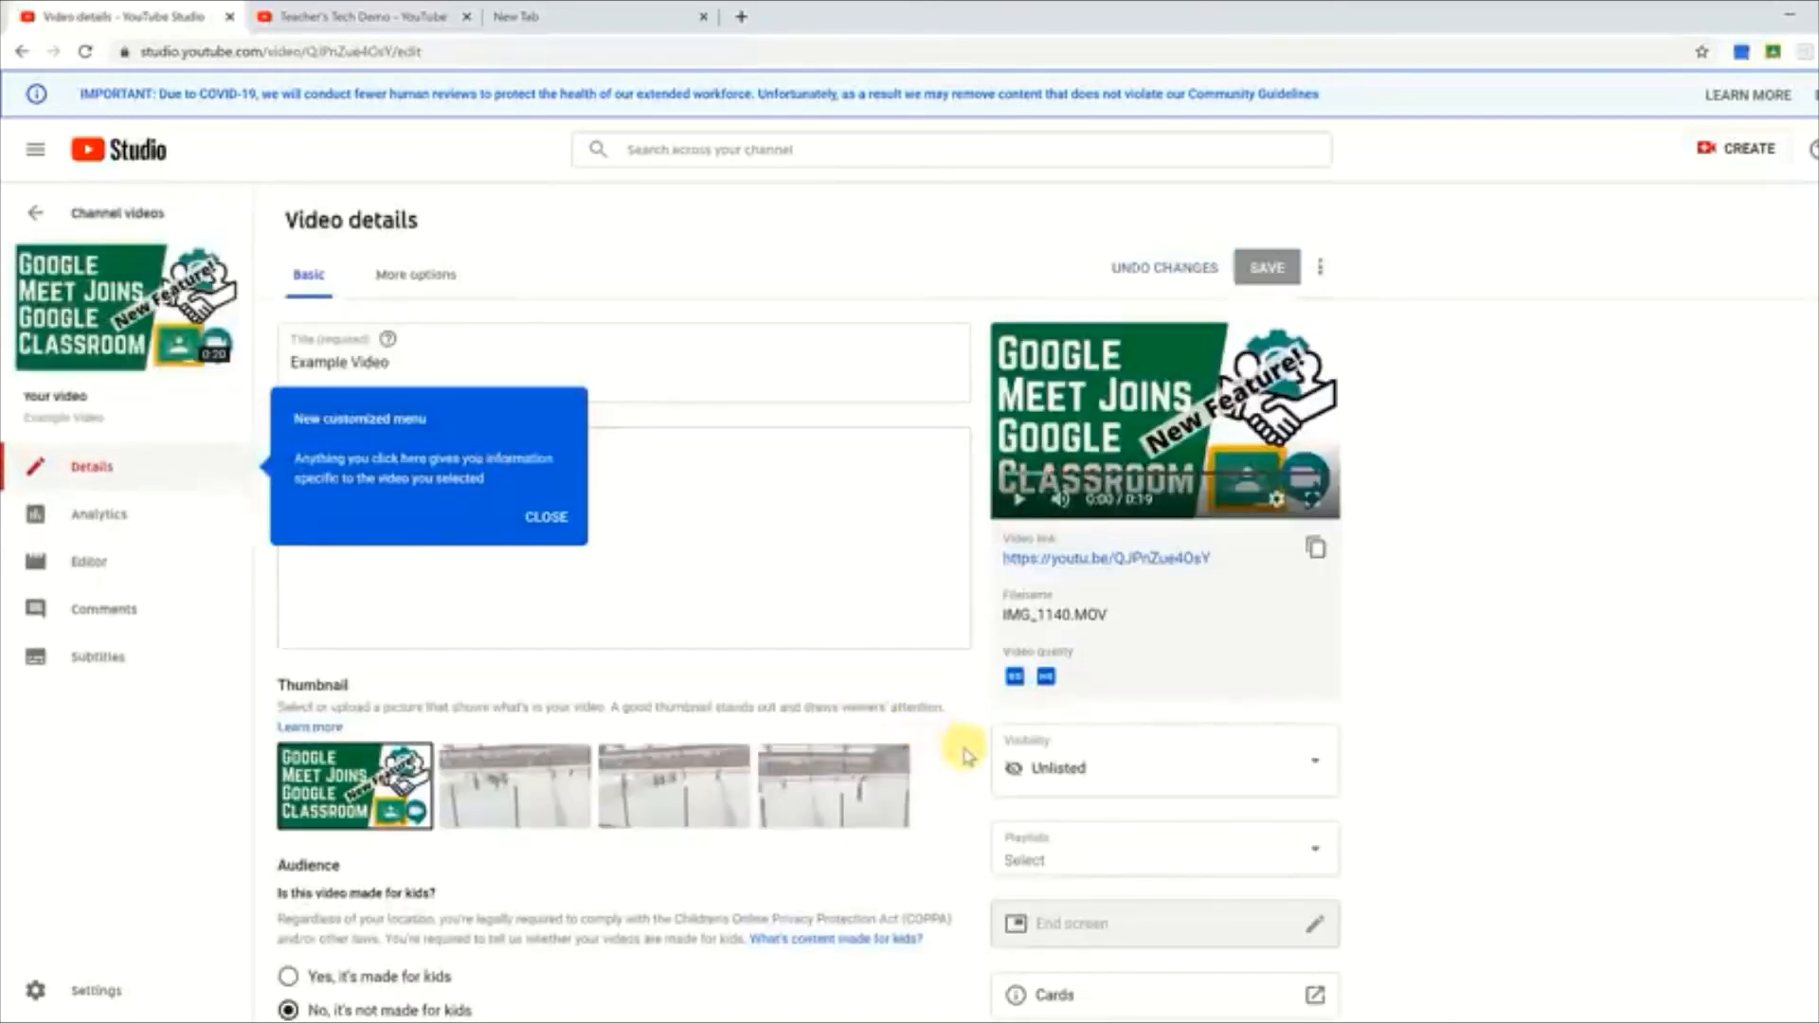
scroll(965, 755, "down", 1)
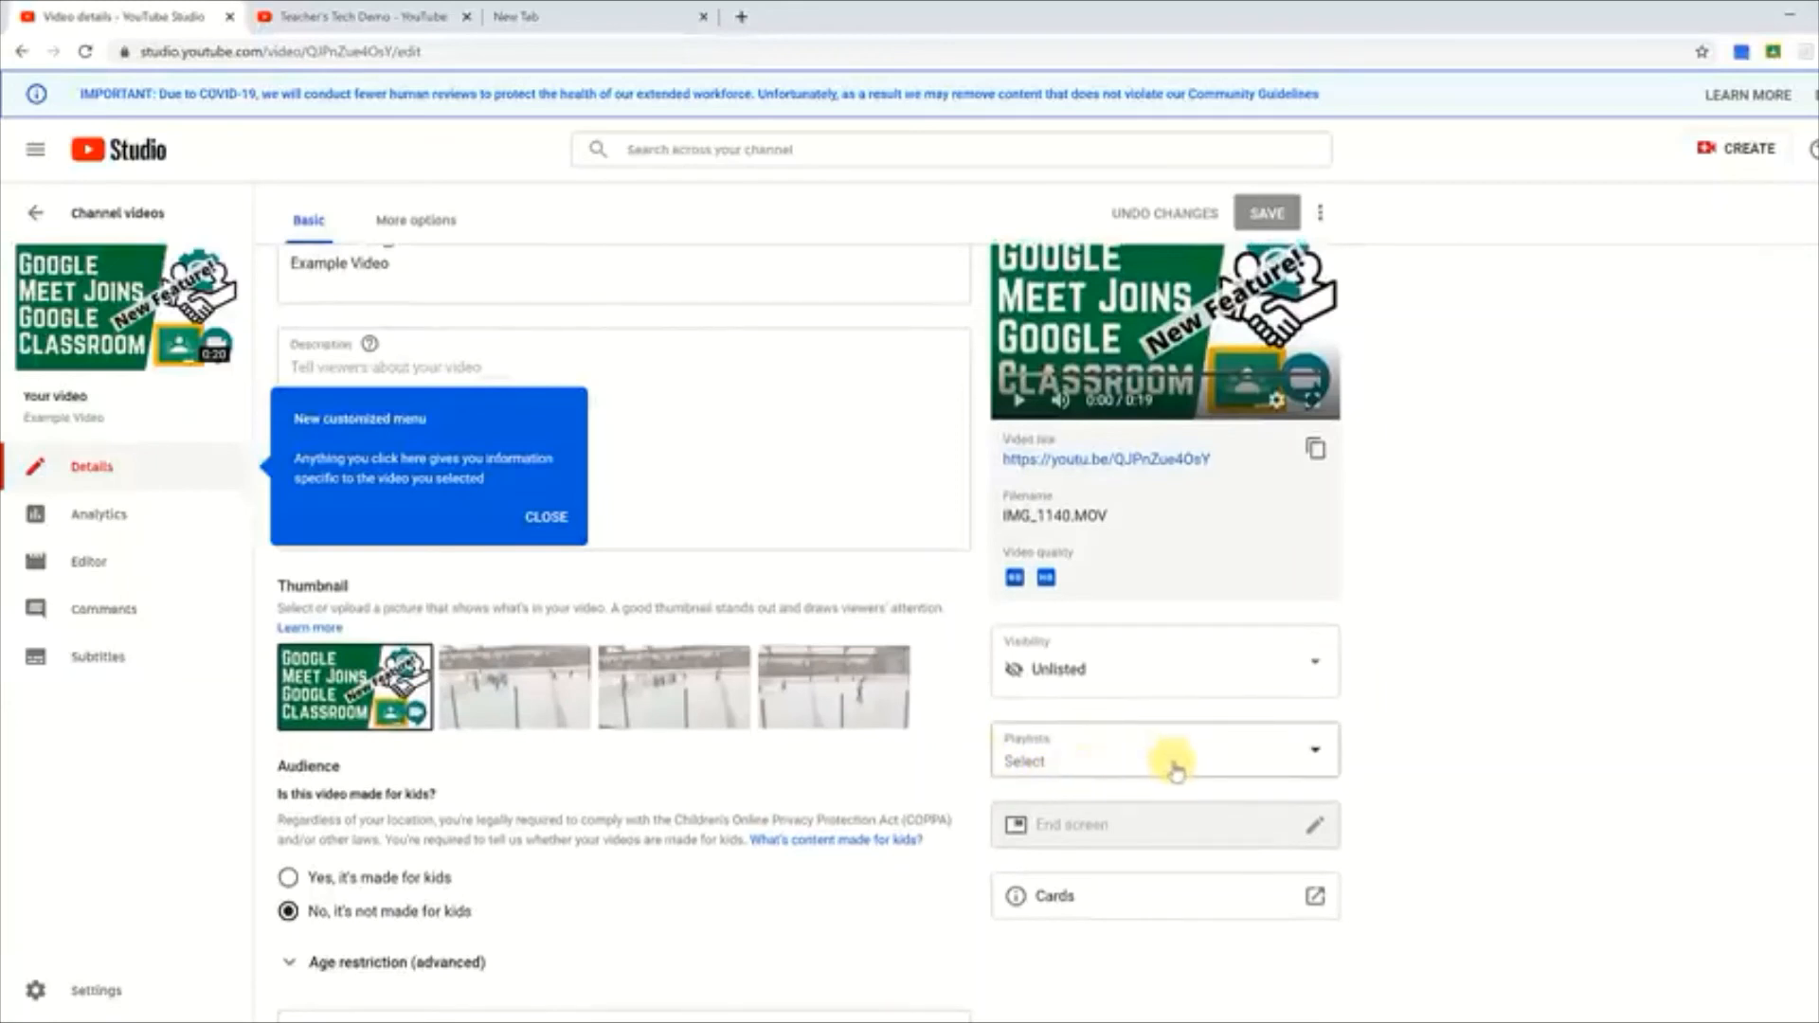
mouse_move(1148, 837)
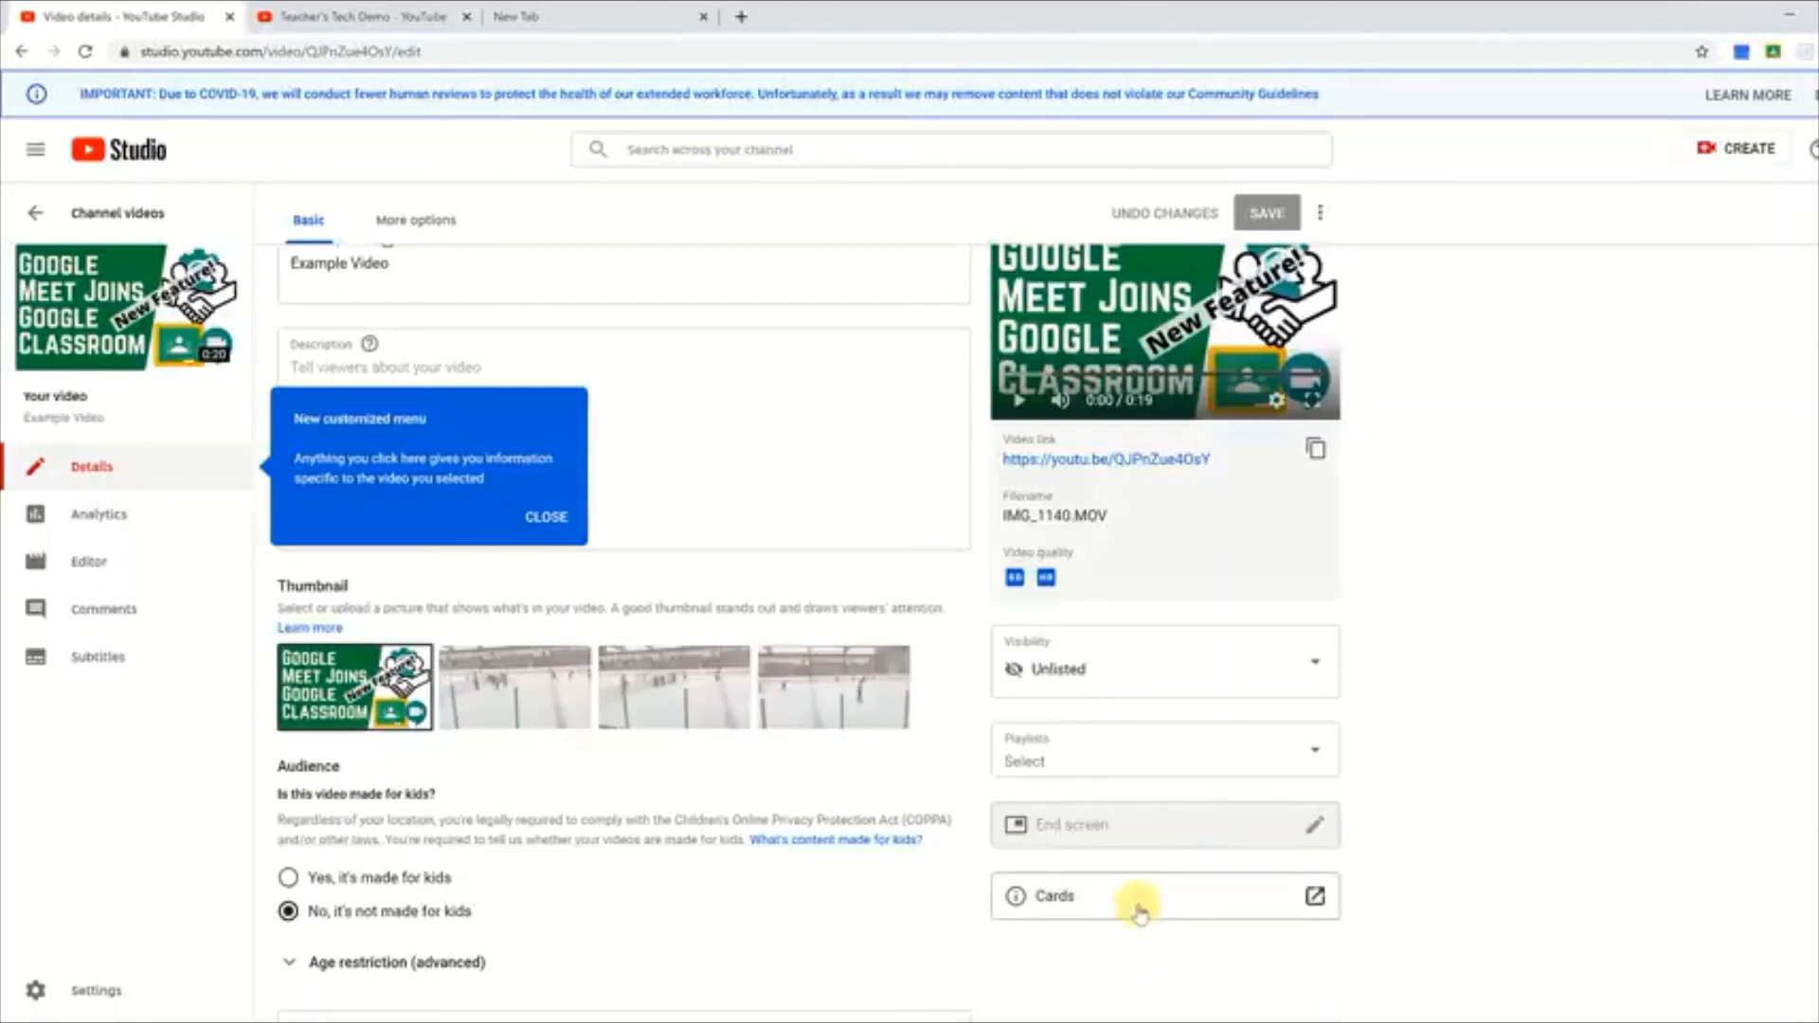
Step: Open the card editor for Example Video, pause the preview, examine the available card types, and close the editor
left_click(1140, 912)
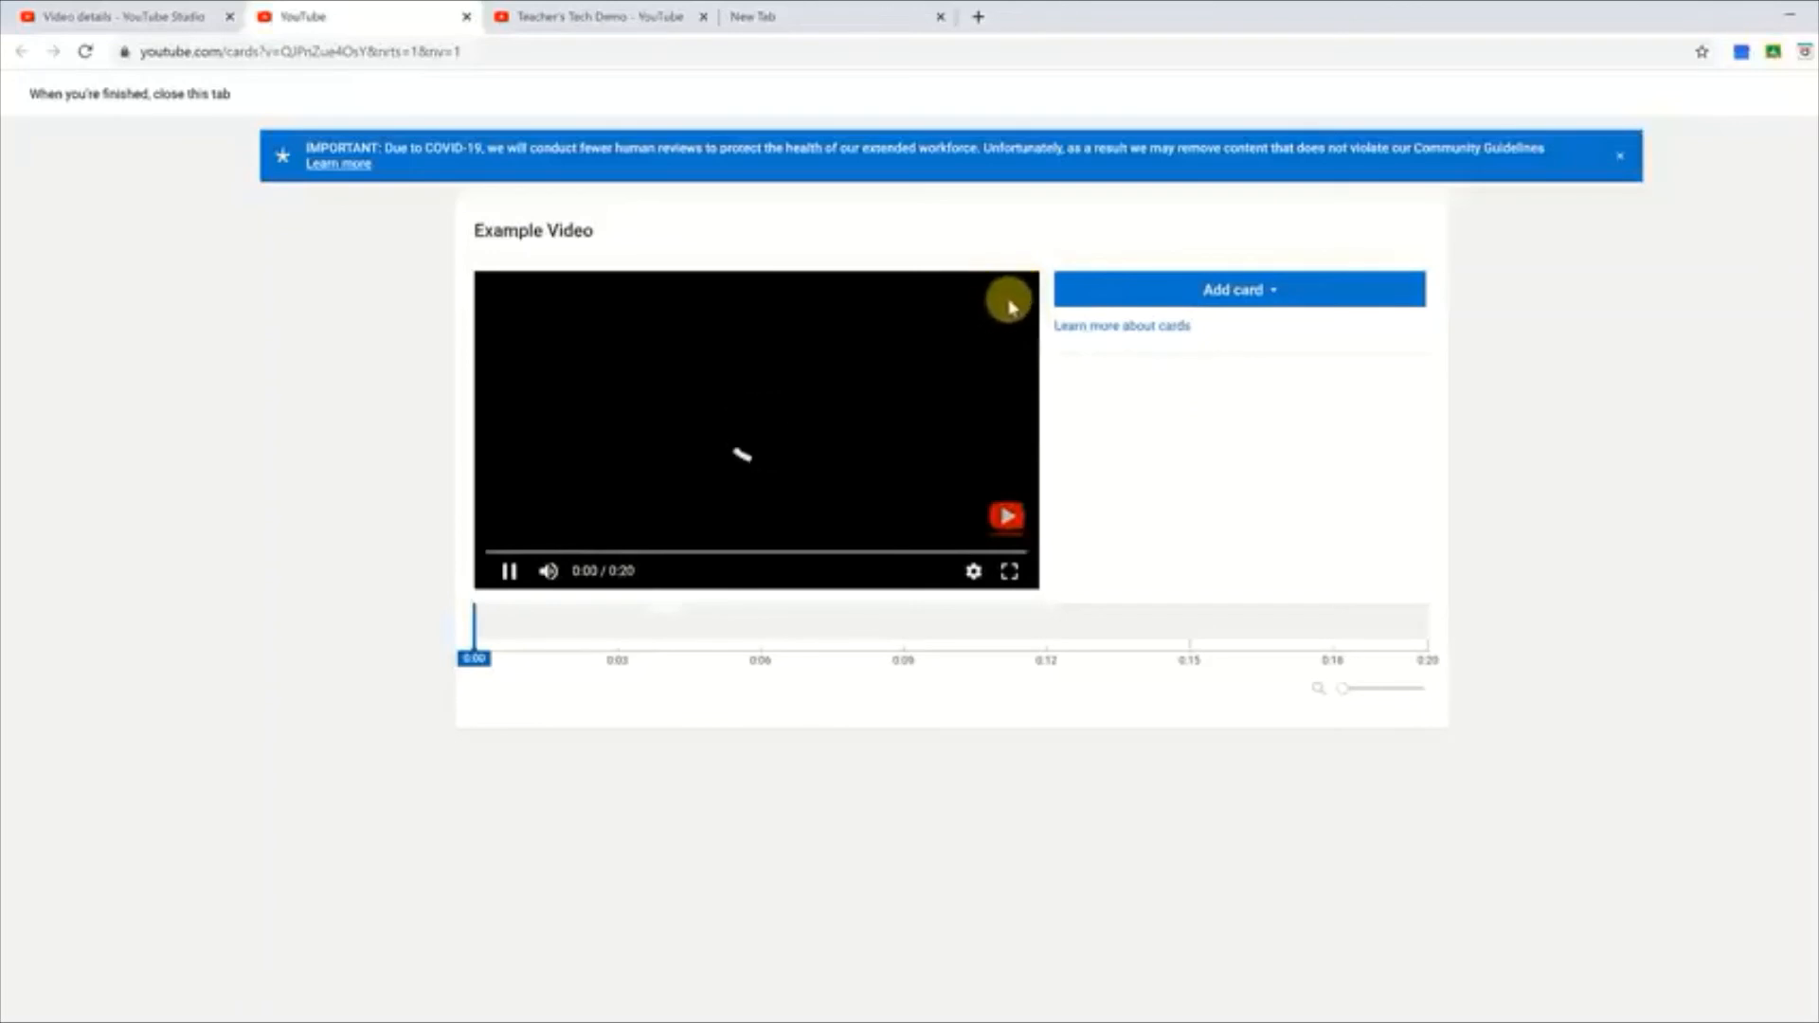
left_click(1201, 290)
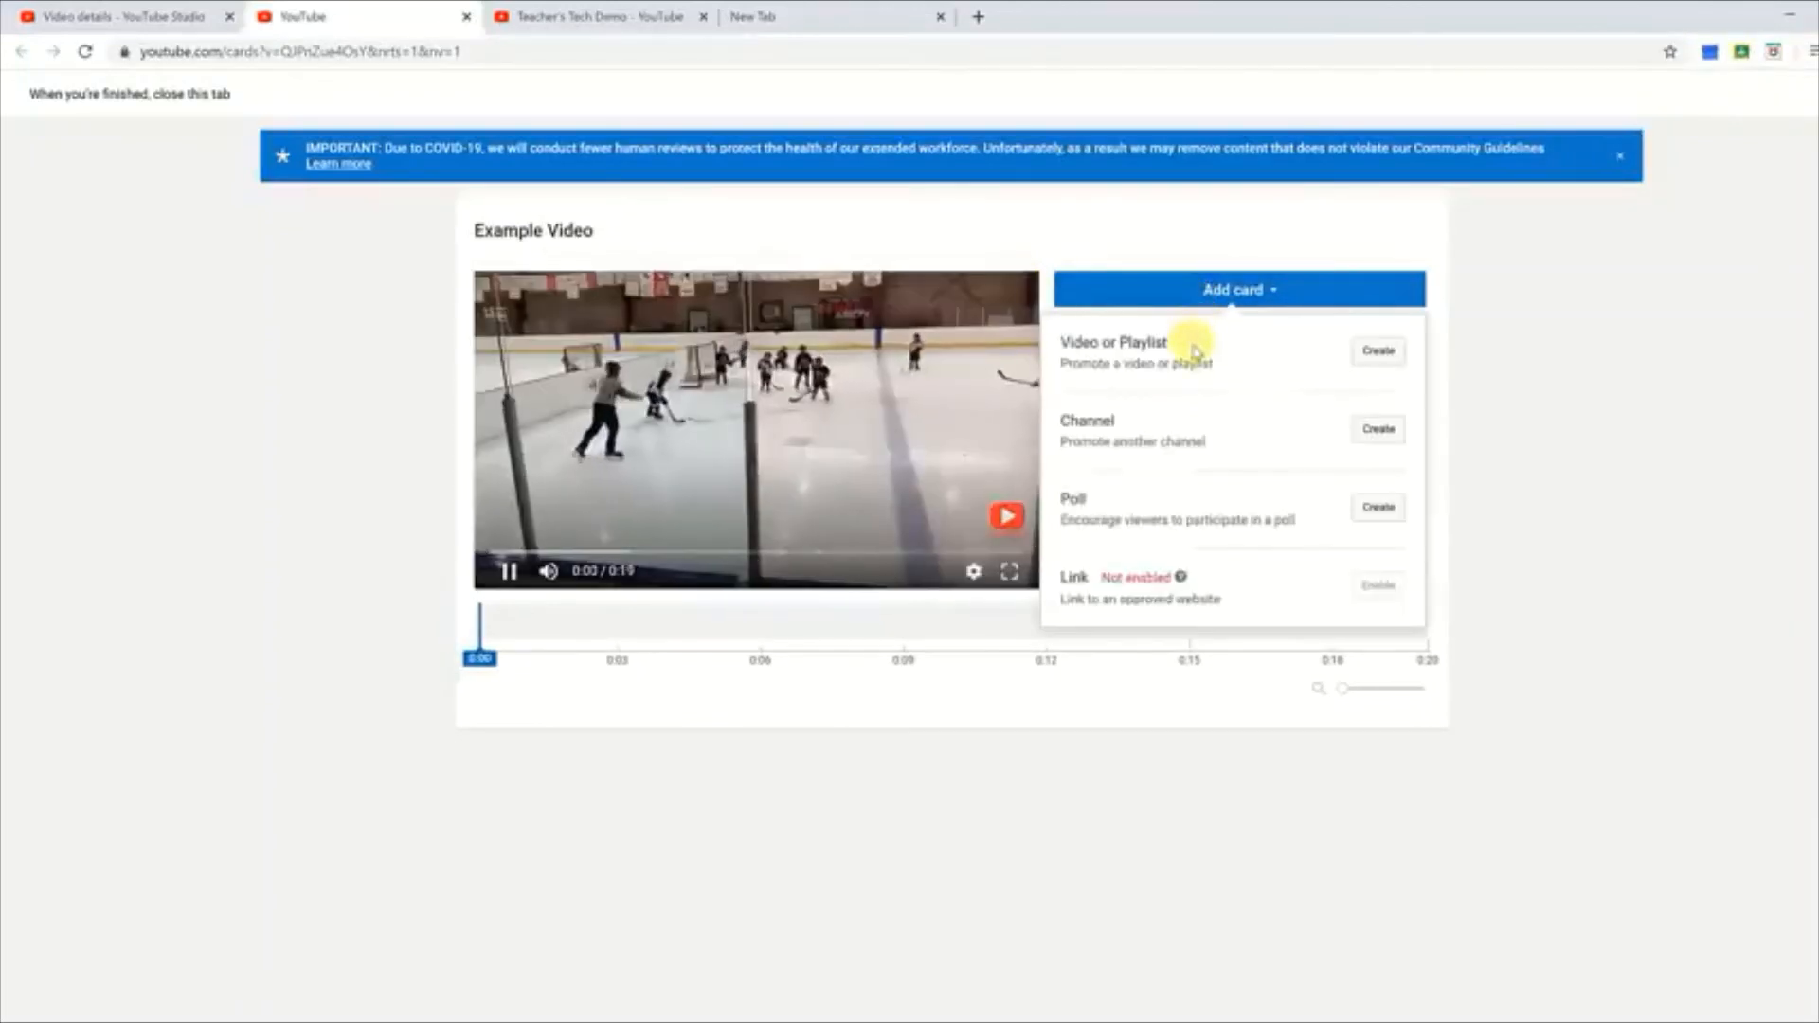
left_click(509, 570)
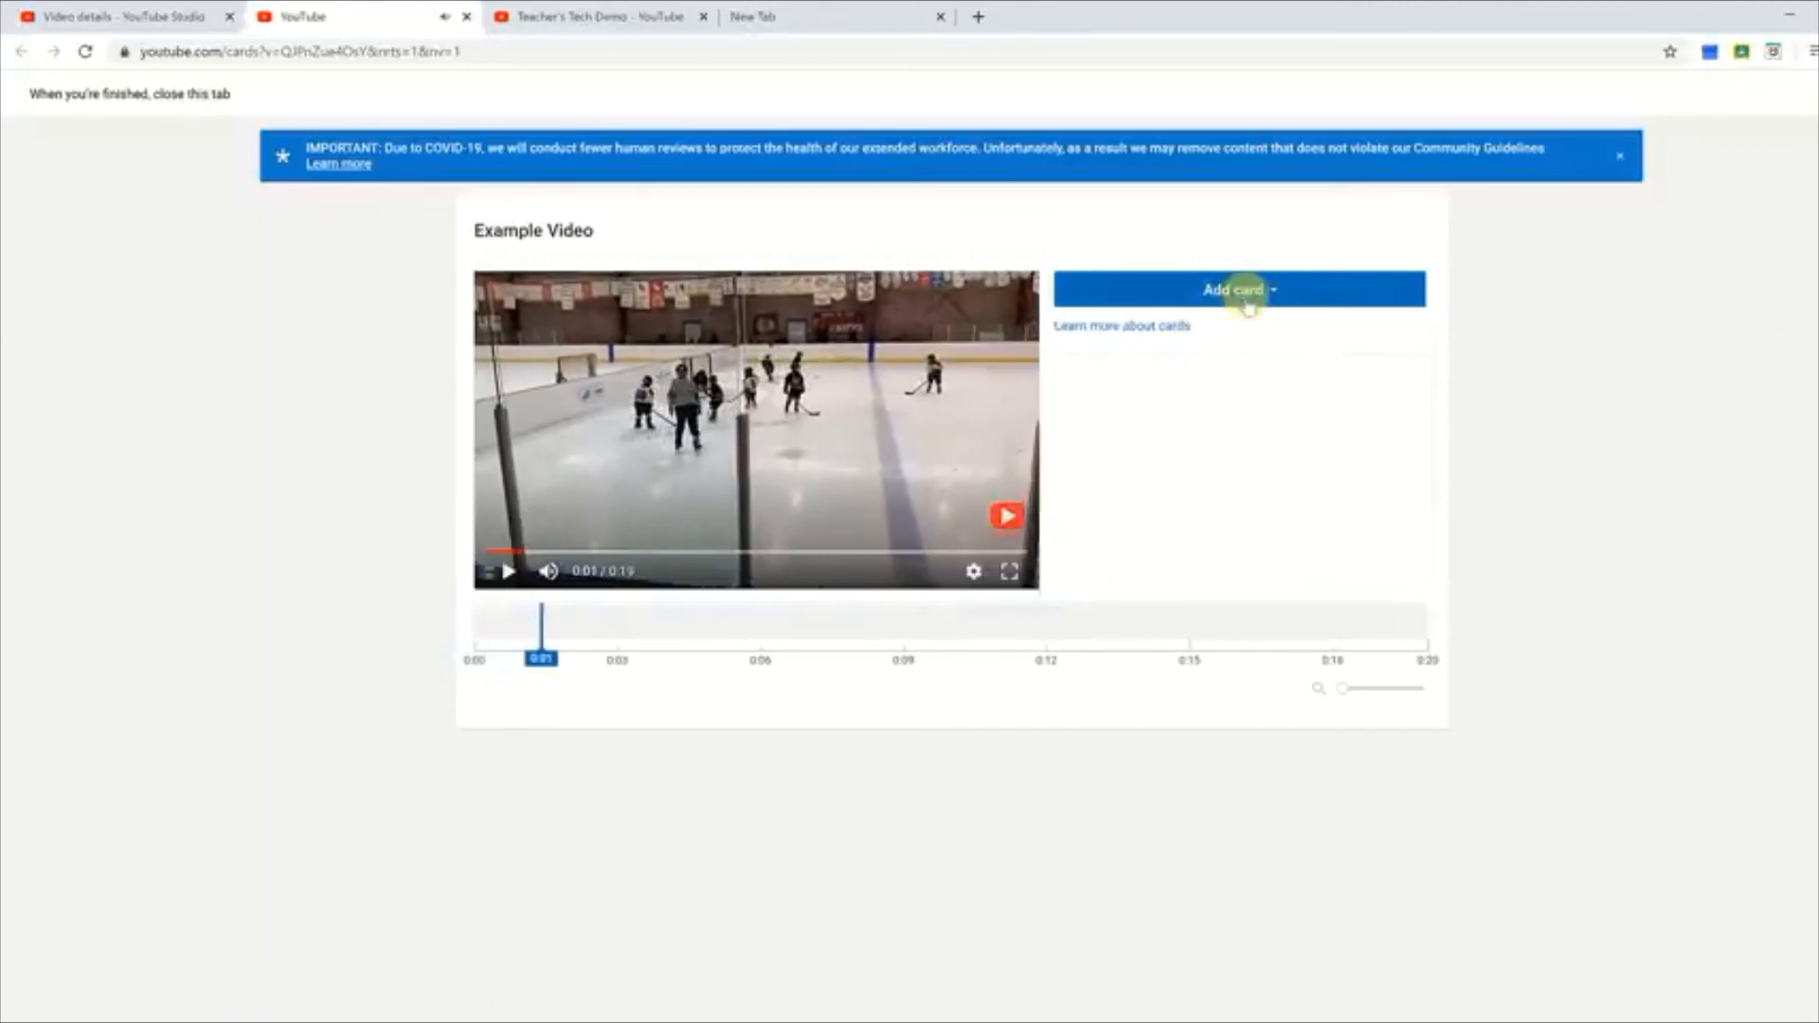
left_click(1247, 301)
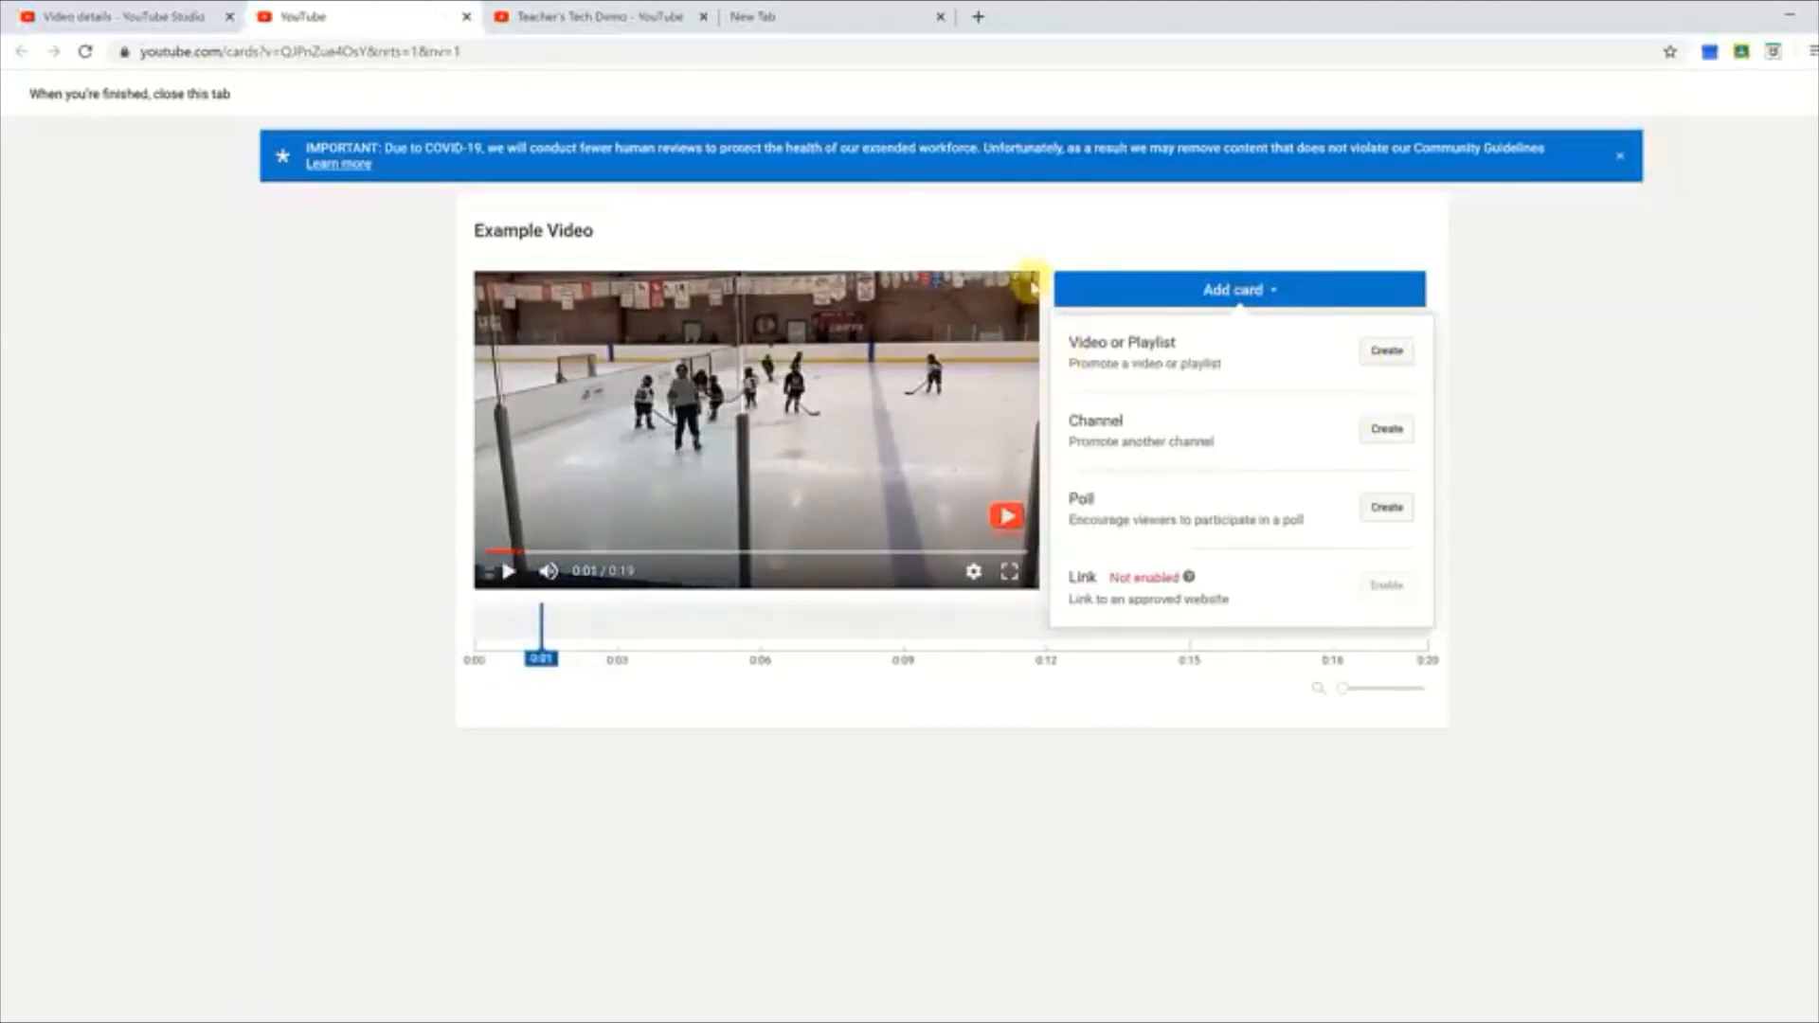
left_click(1052, 228)
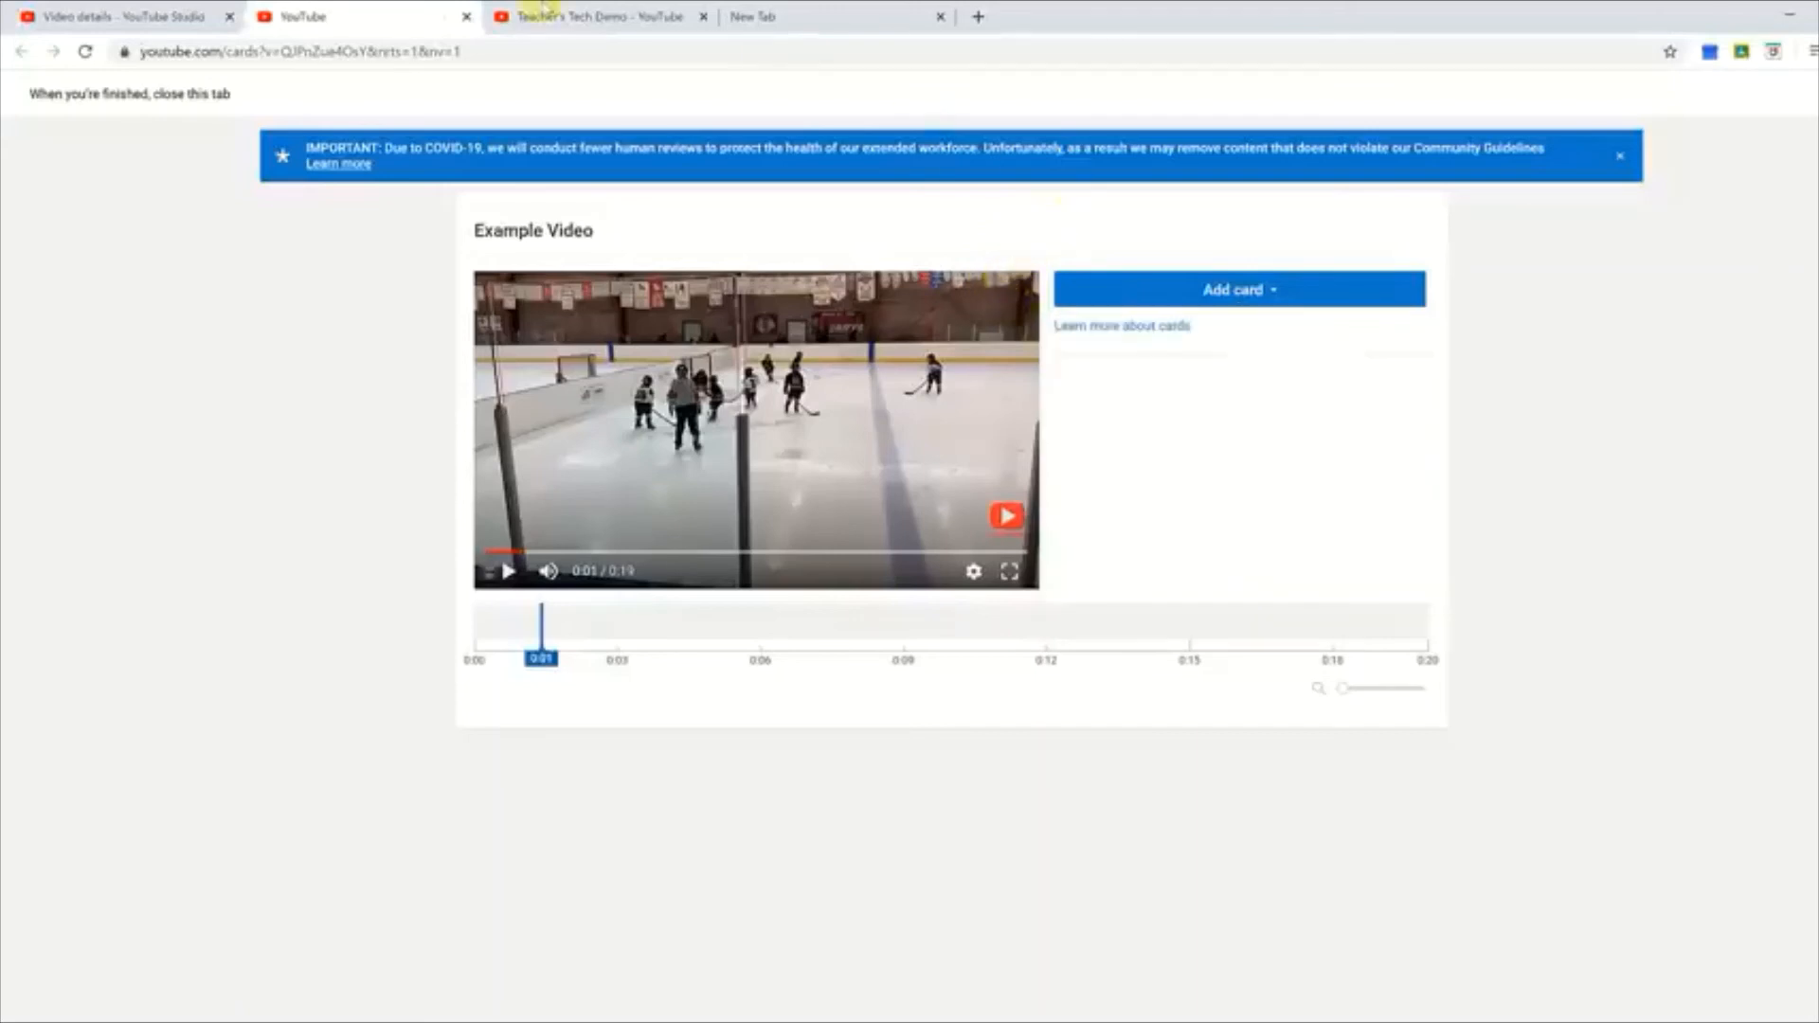
left_click(467, 17)
Step: Examine the visibility choices and the tags field in Example Video's basic details without changing them
scroll(1444, 678, "down", 1)
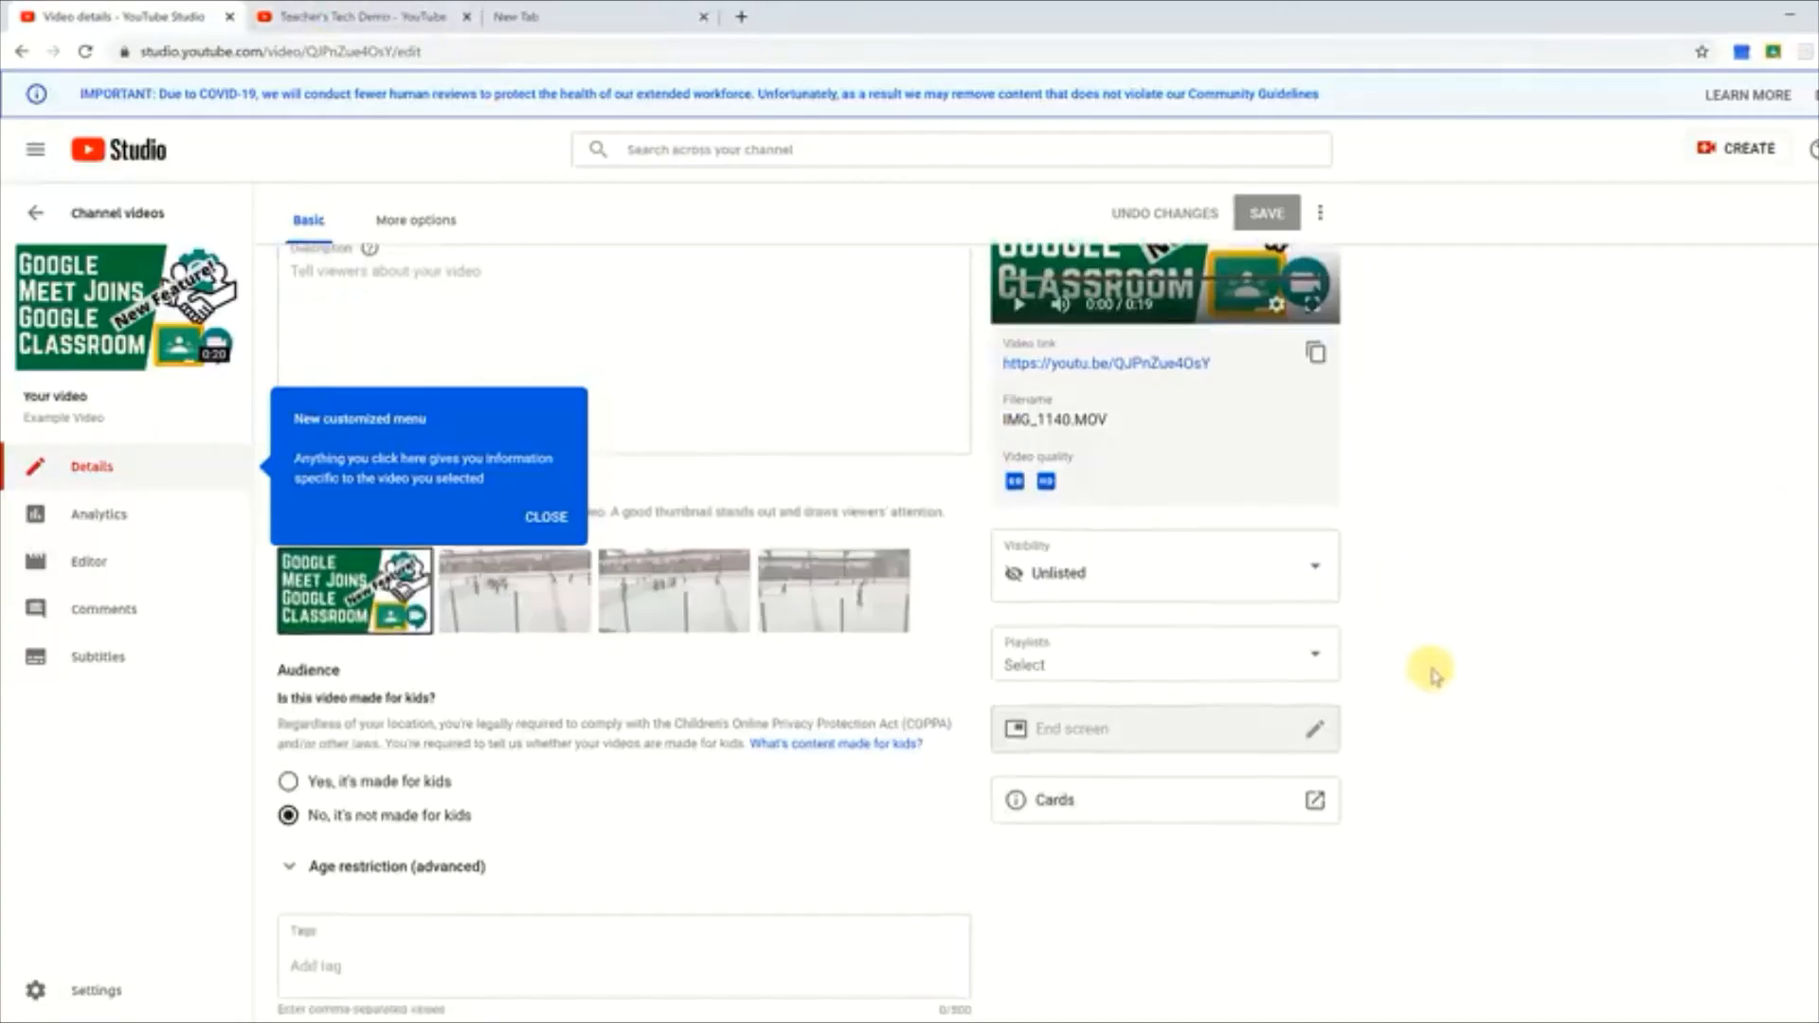
left_click(1317, 568)
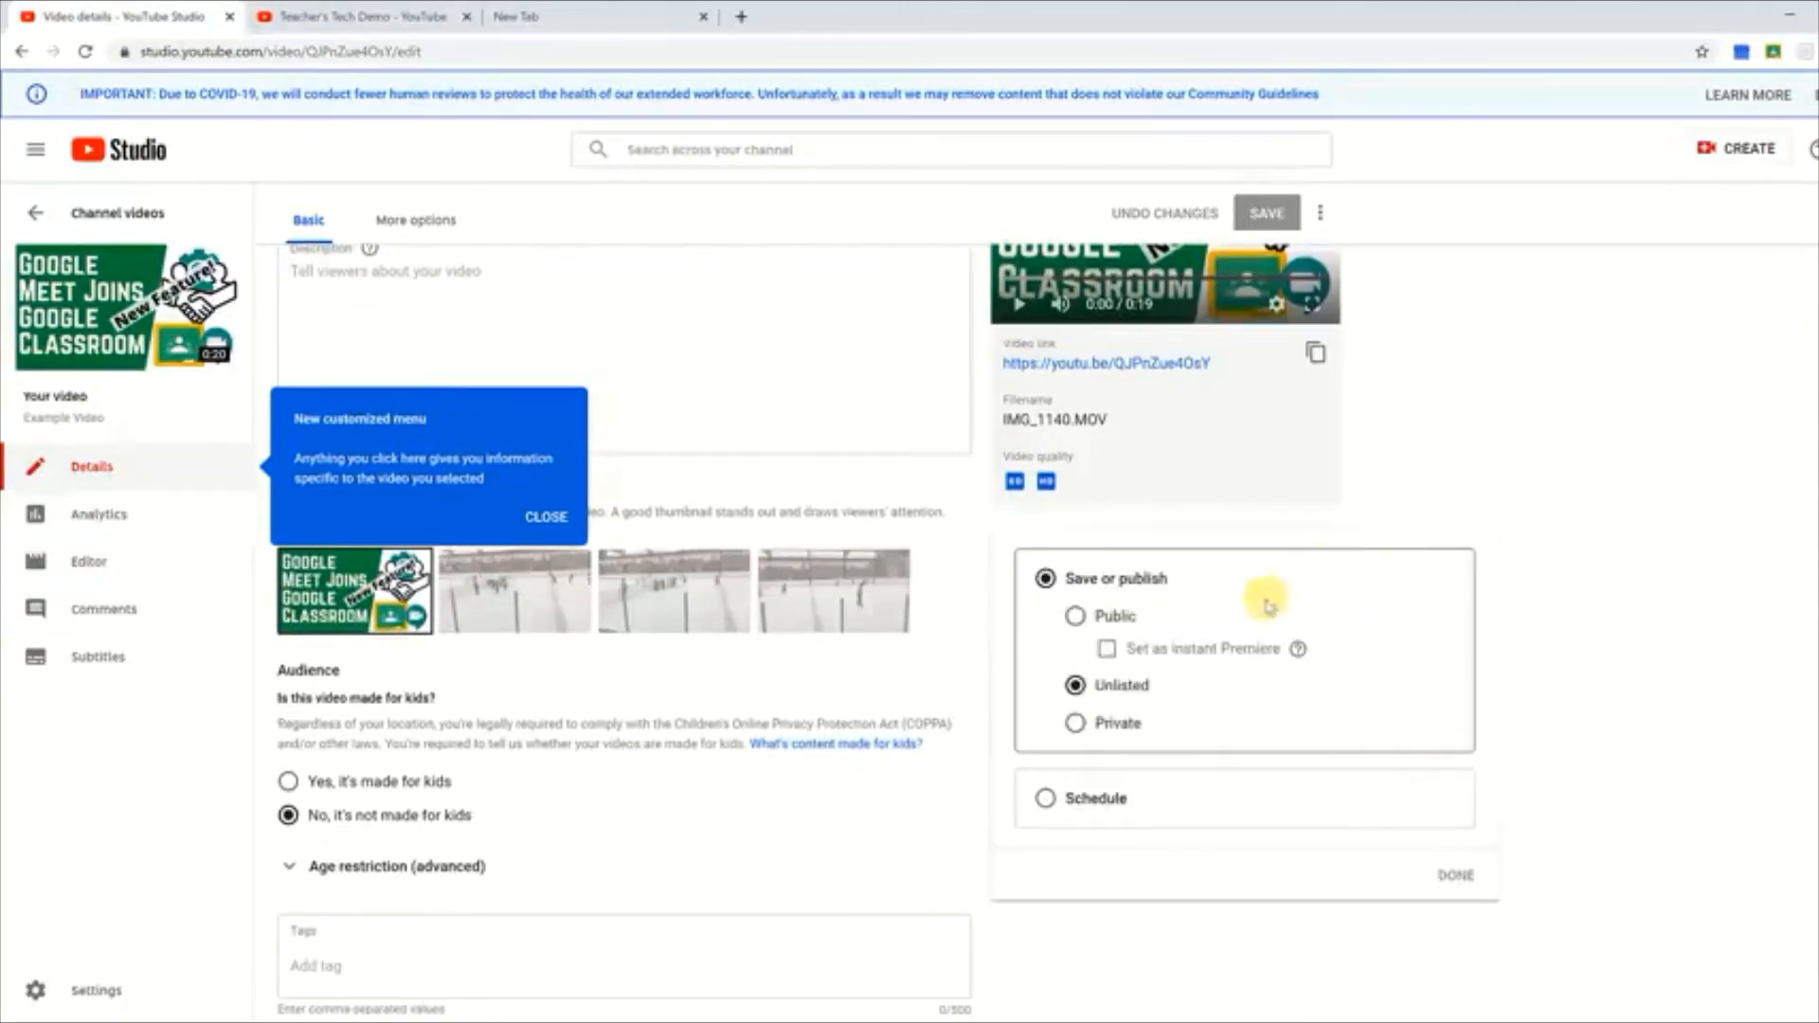
left_click(940, 787)
mouse_move(383, 617)
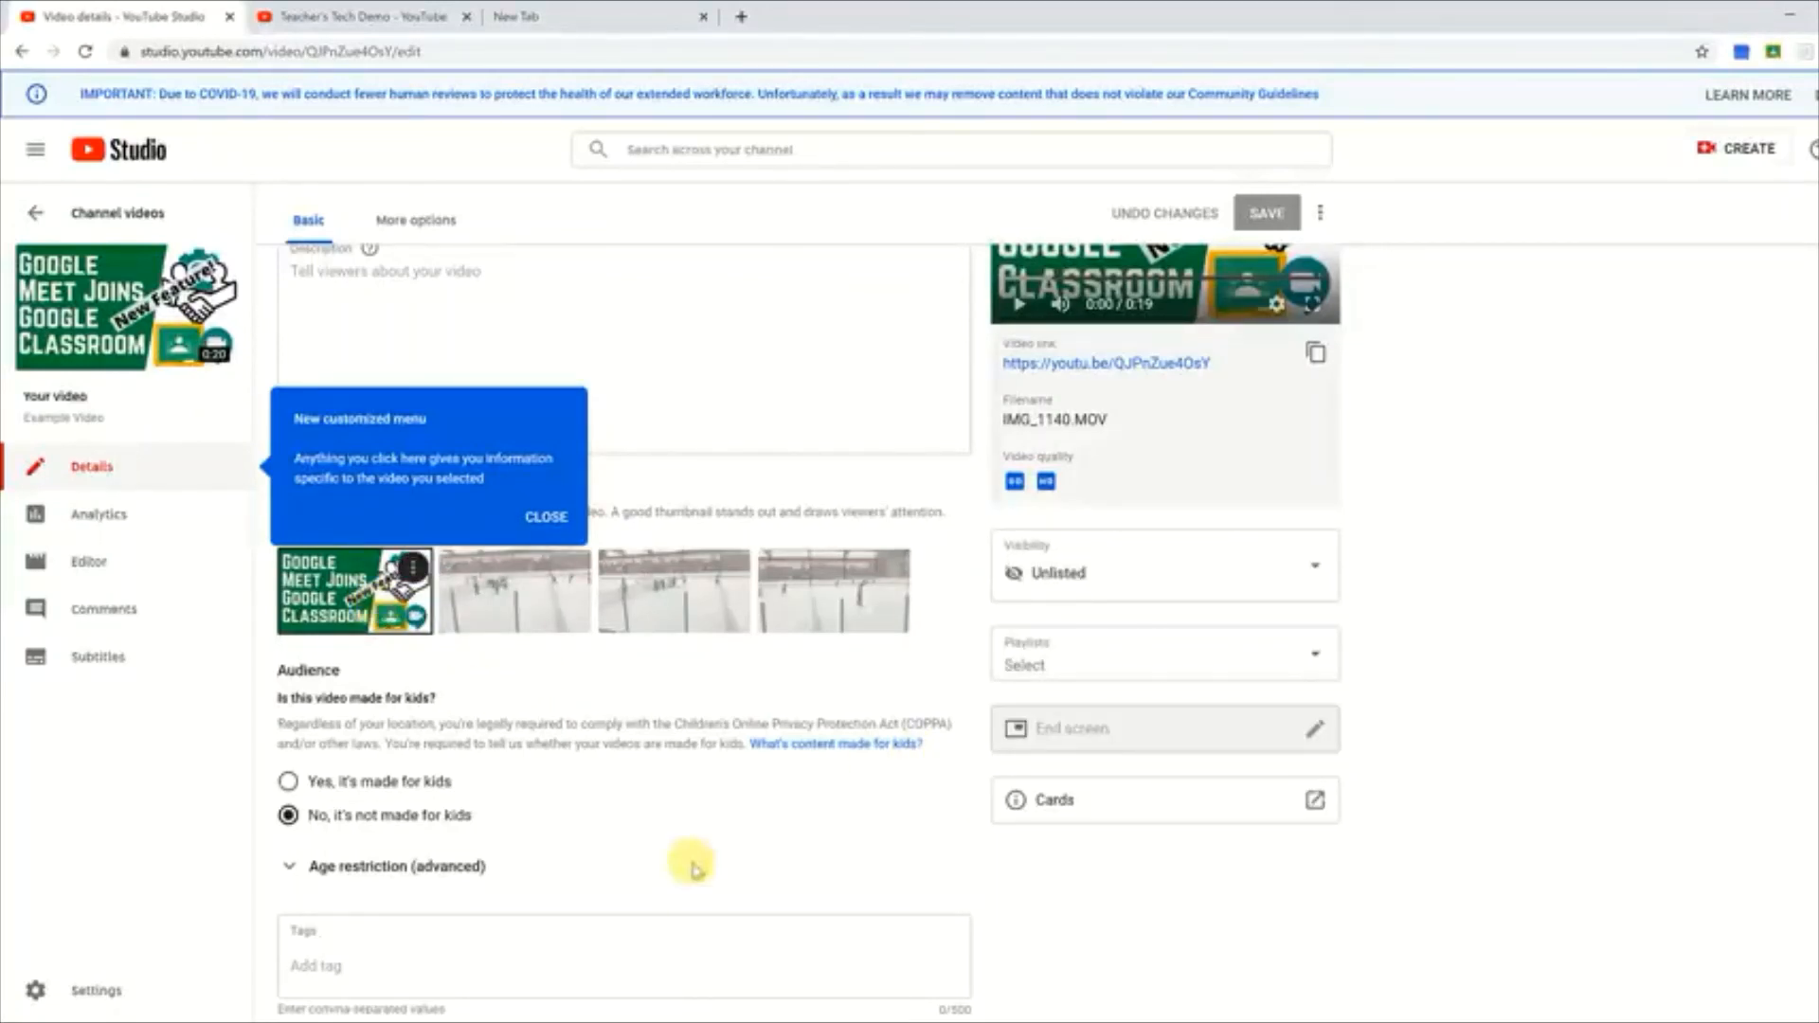
left_click(545, 954)
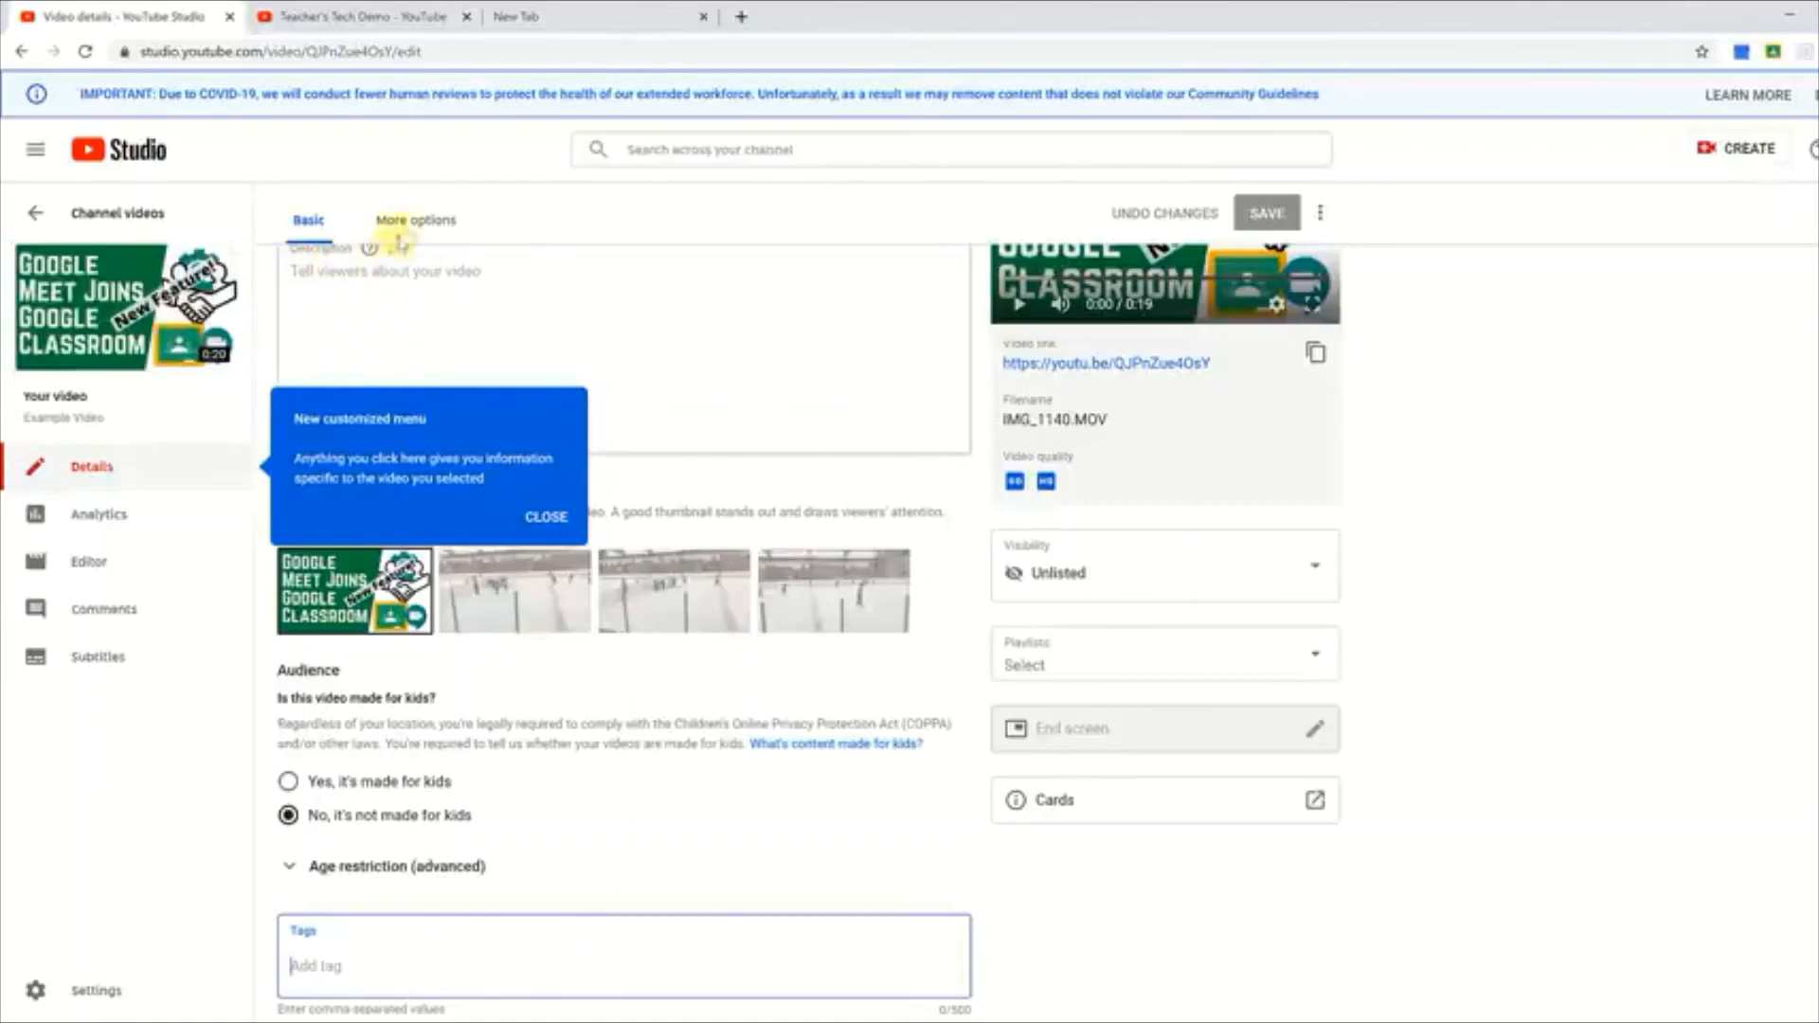
Step: Review Example Video's additional options, dismissing the customized menu tip, and return to the channel's video list
left_click(422, 221)
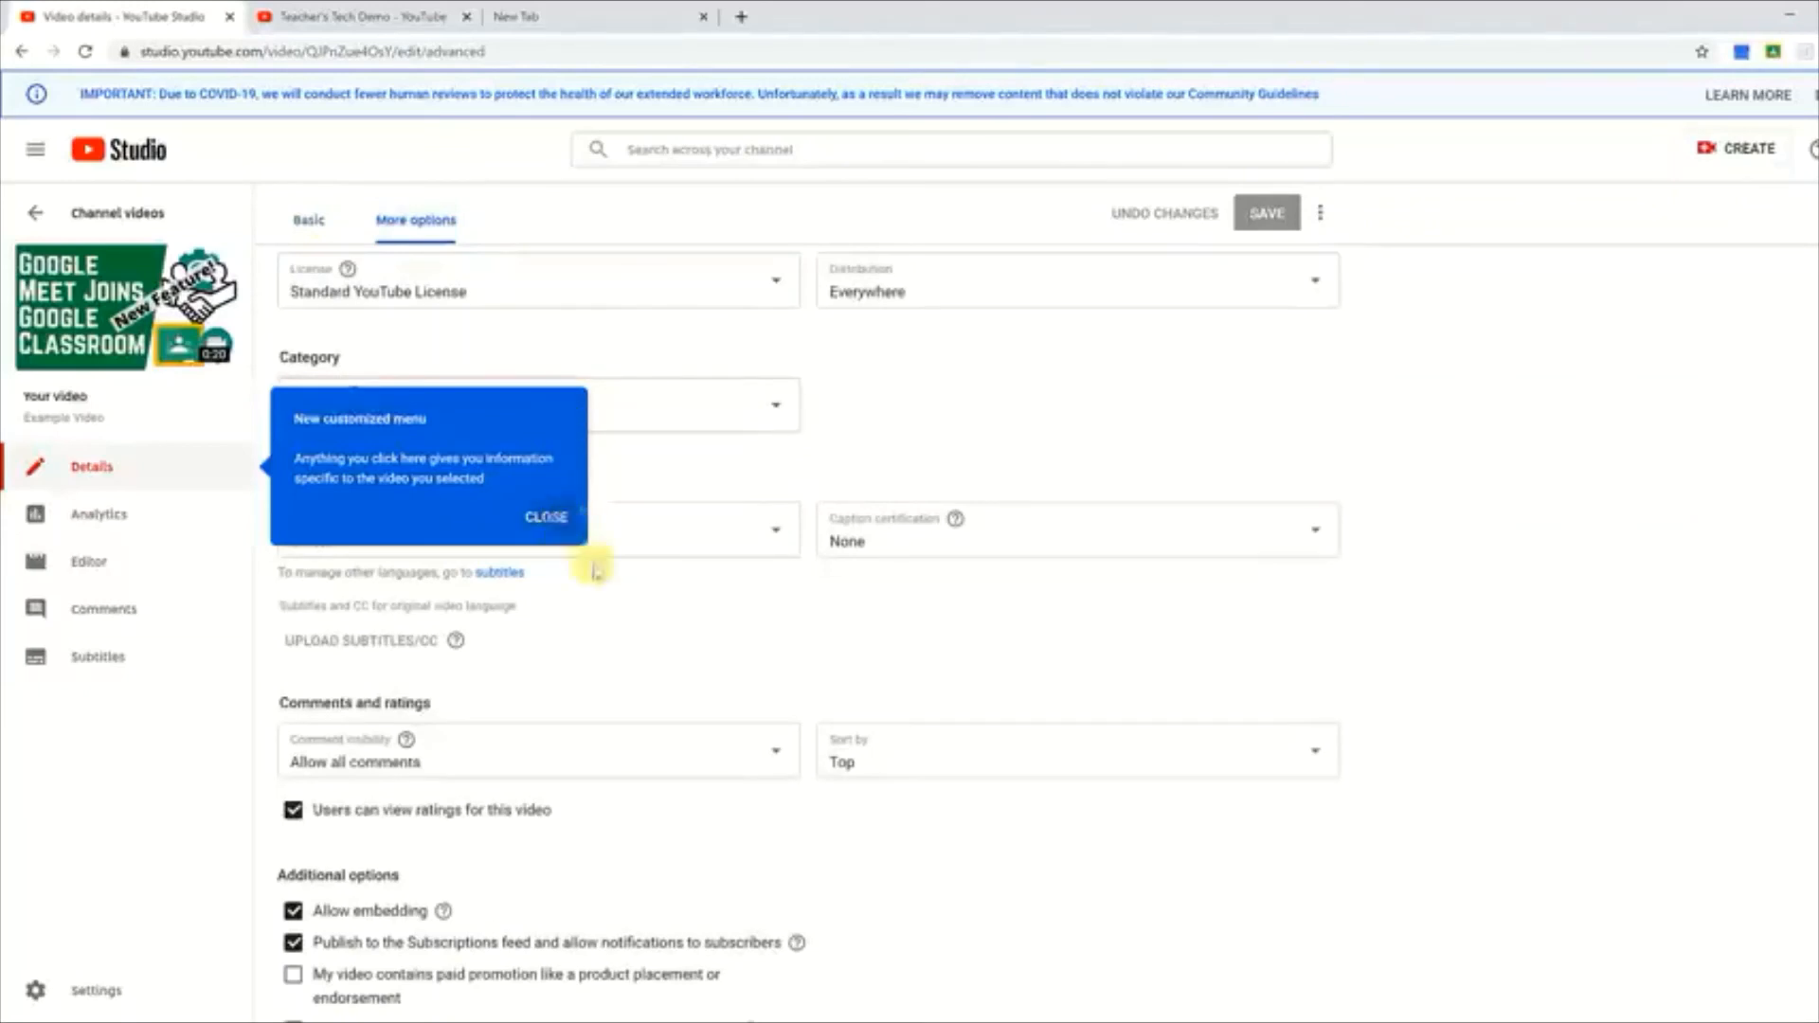
left_click(548, 517)
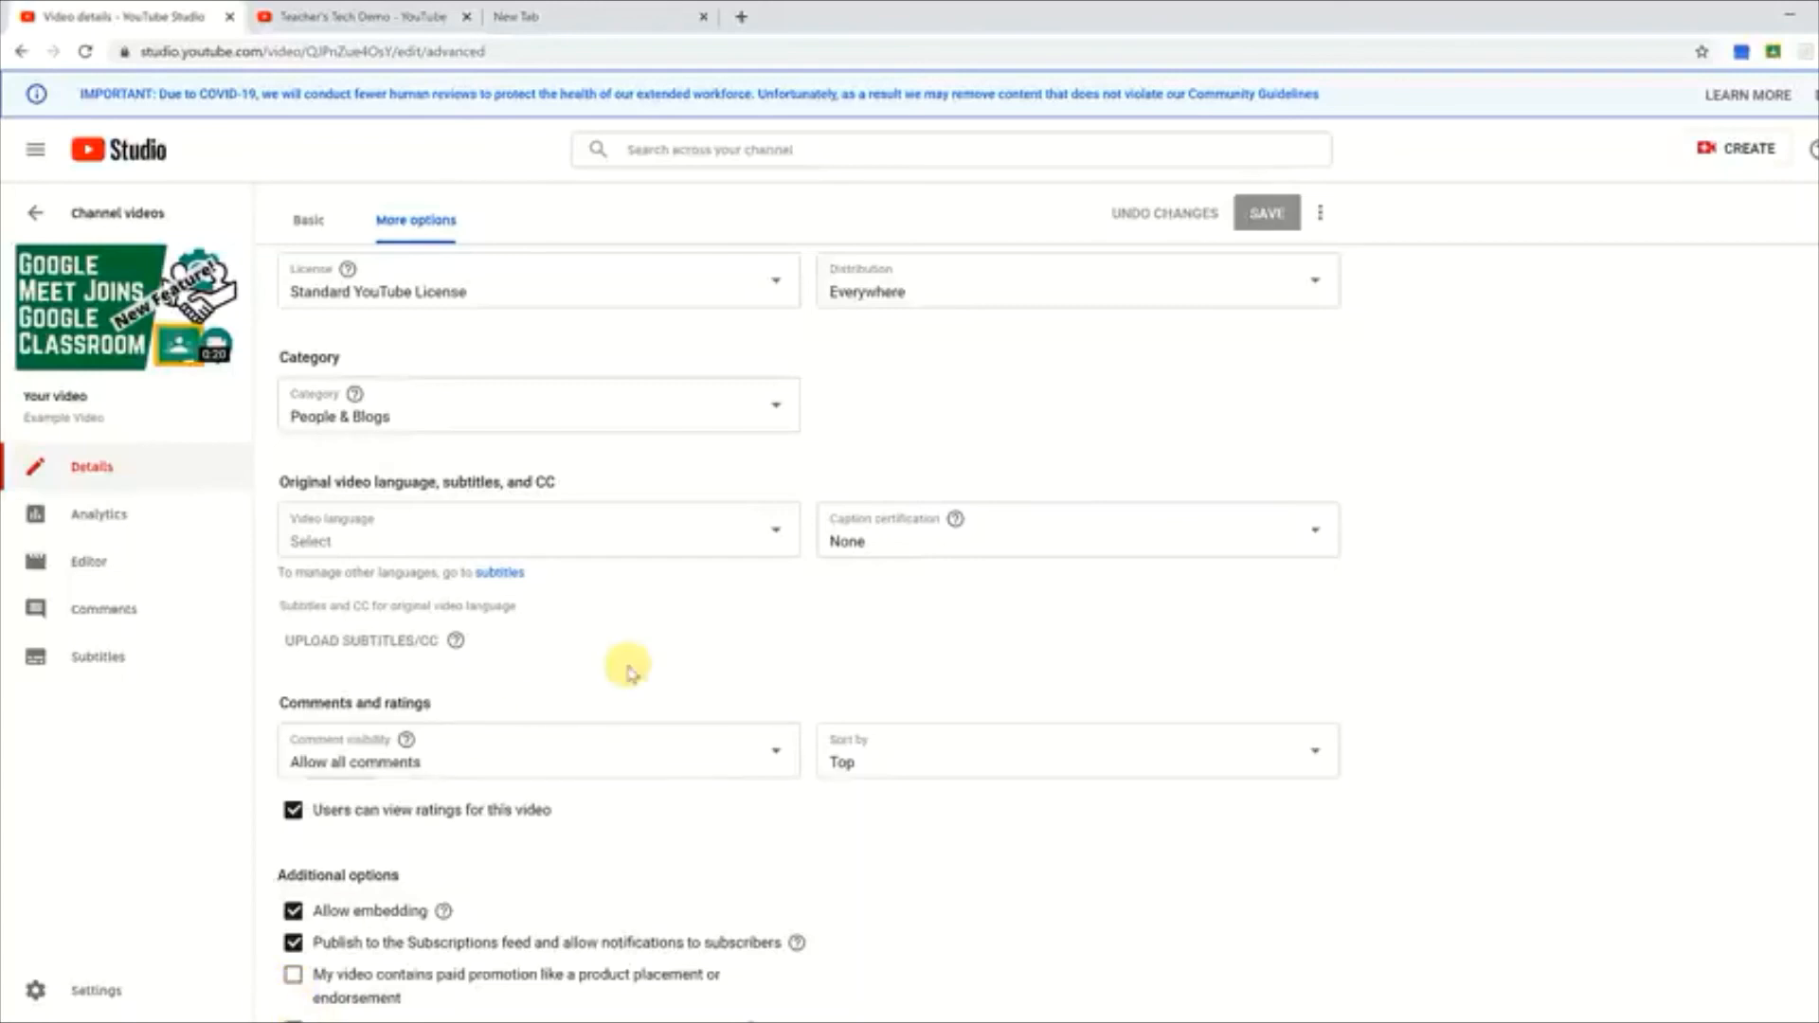
left_click(34, 216)
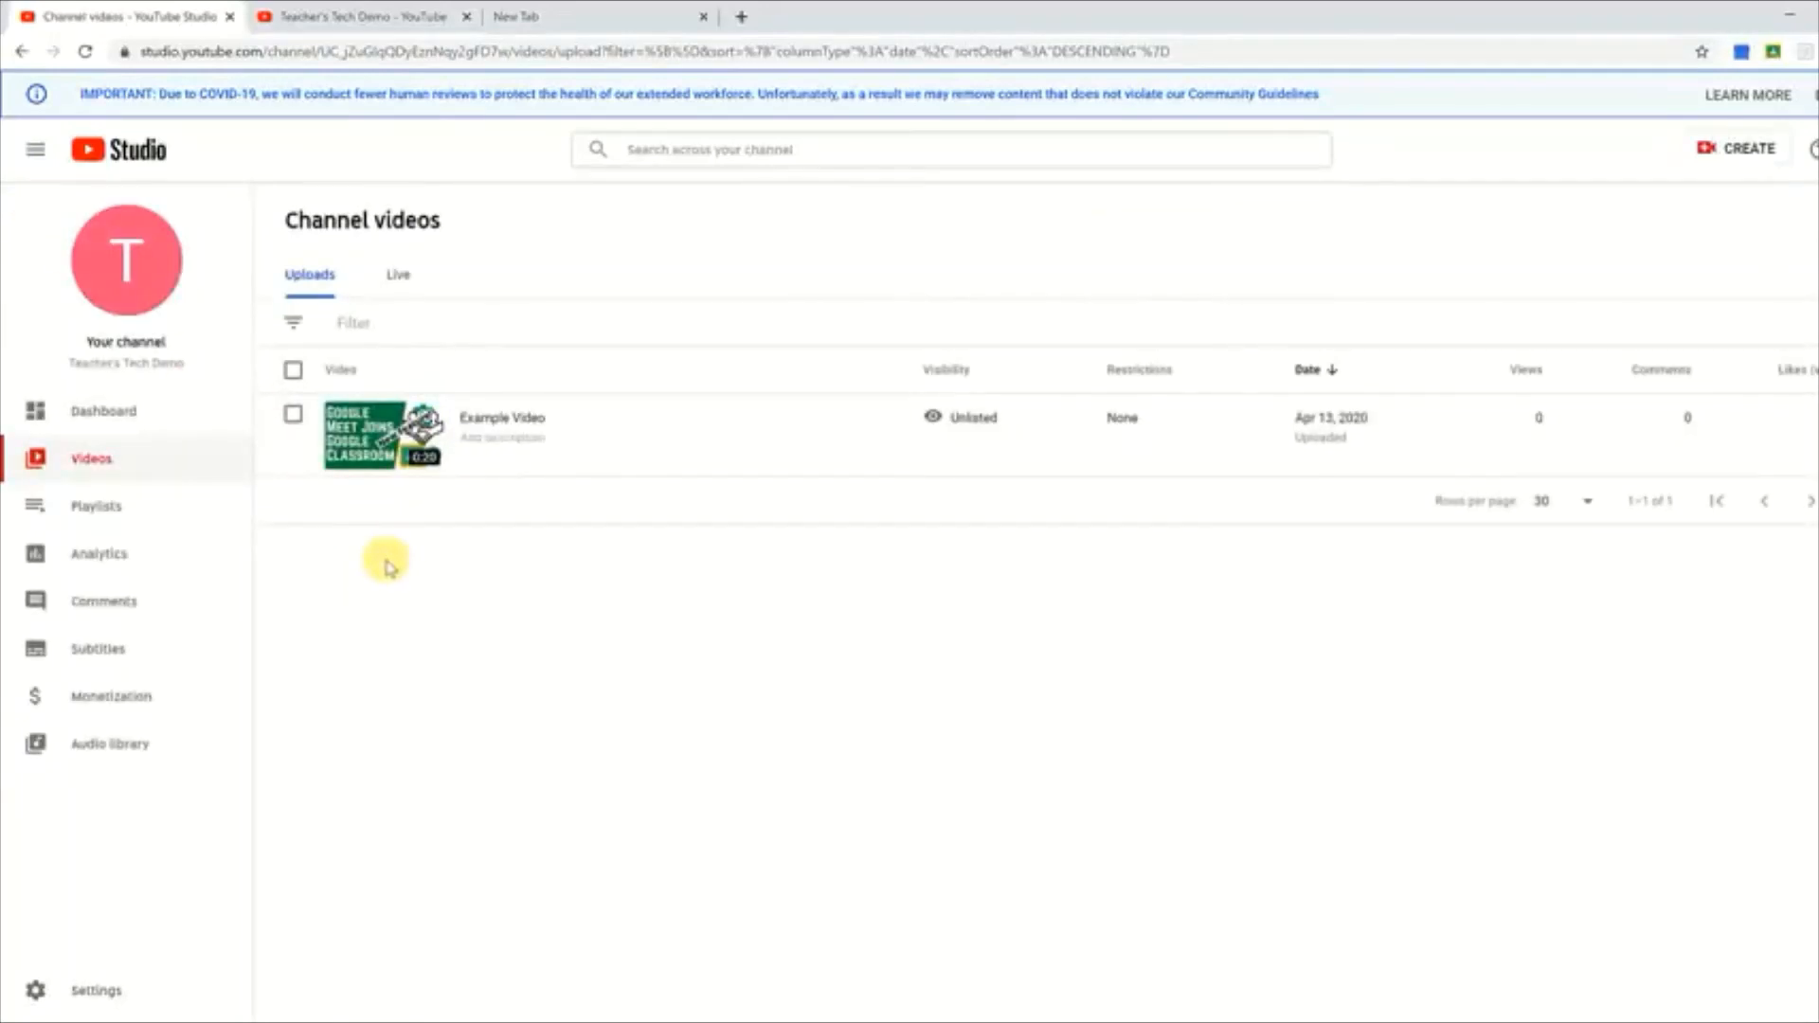
Step: Check the channel's live streams list and the further actions offered for Example Video among the uploads
left_click(399, 281)
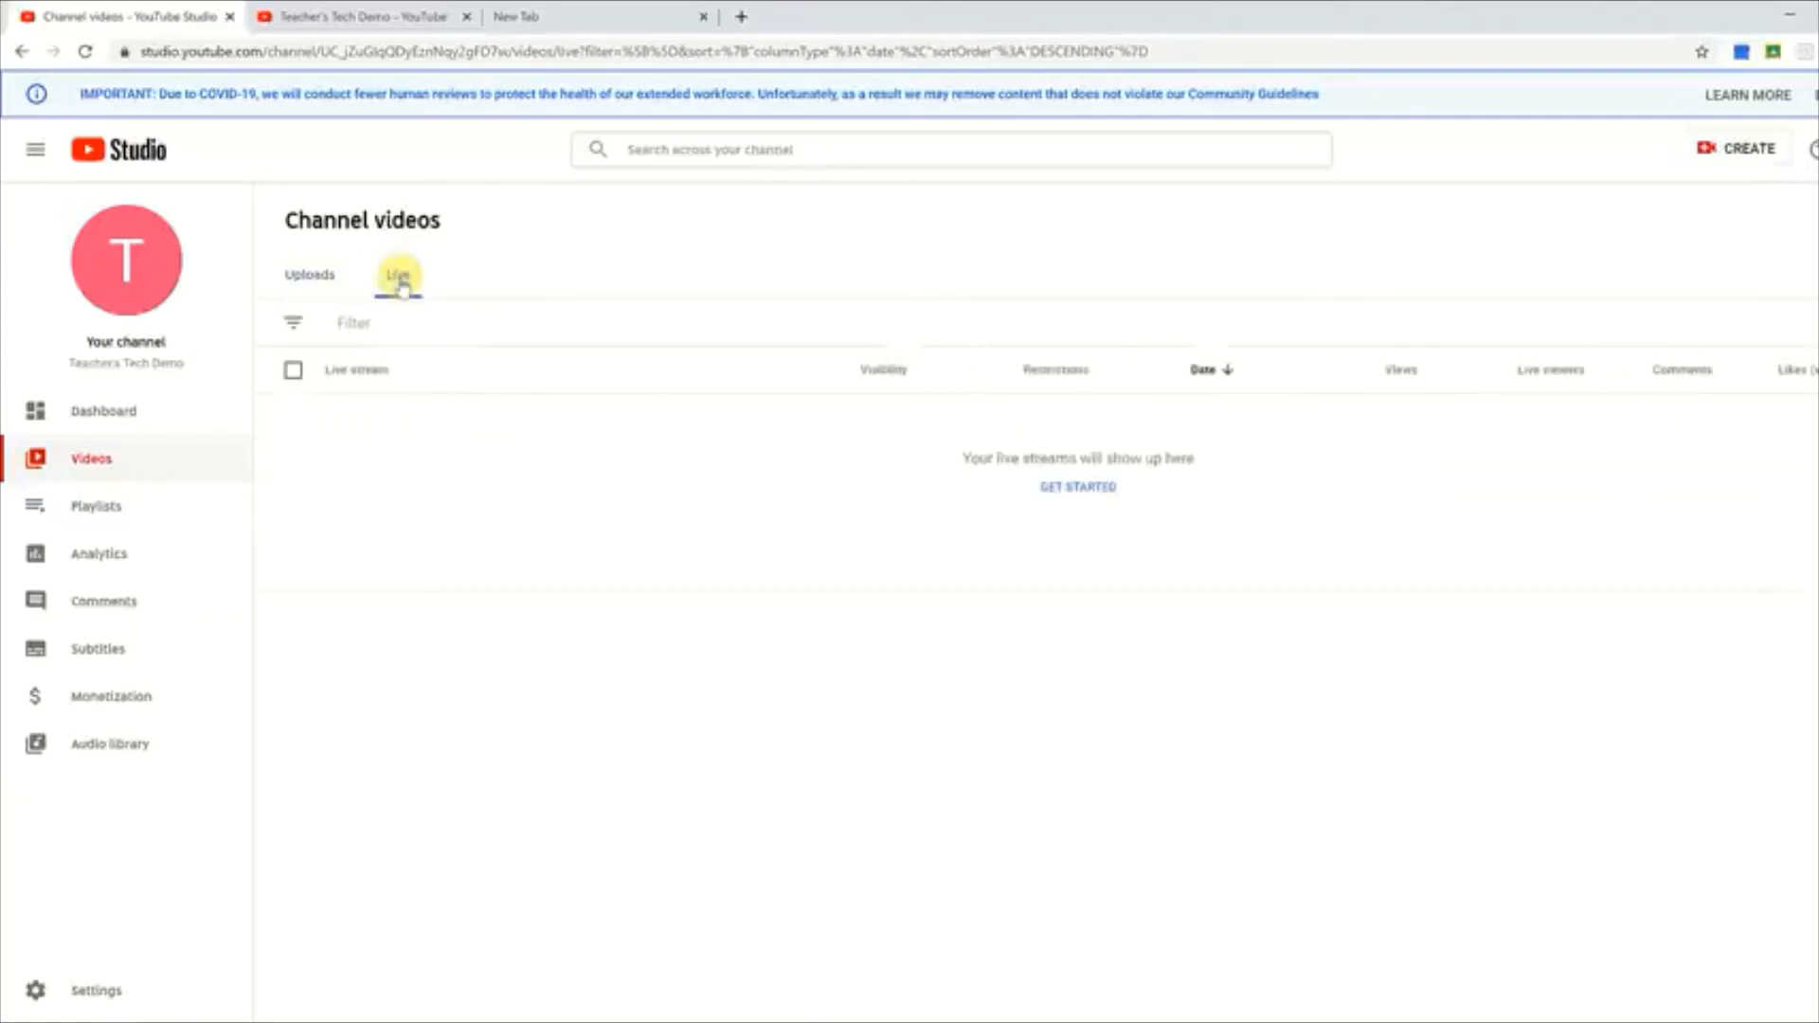
left_click(312, 279)
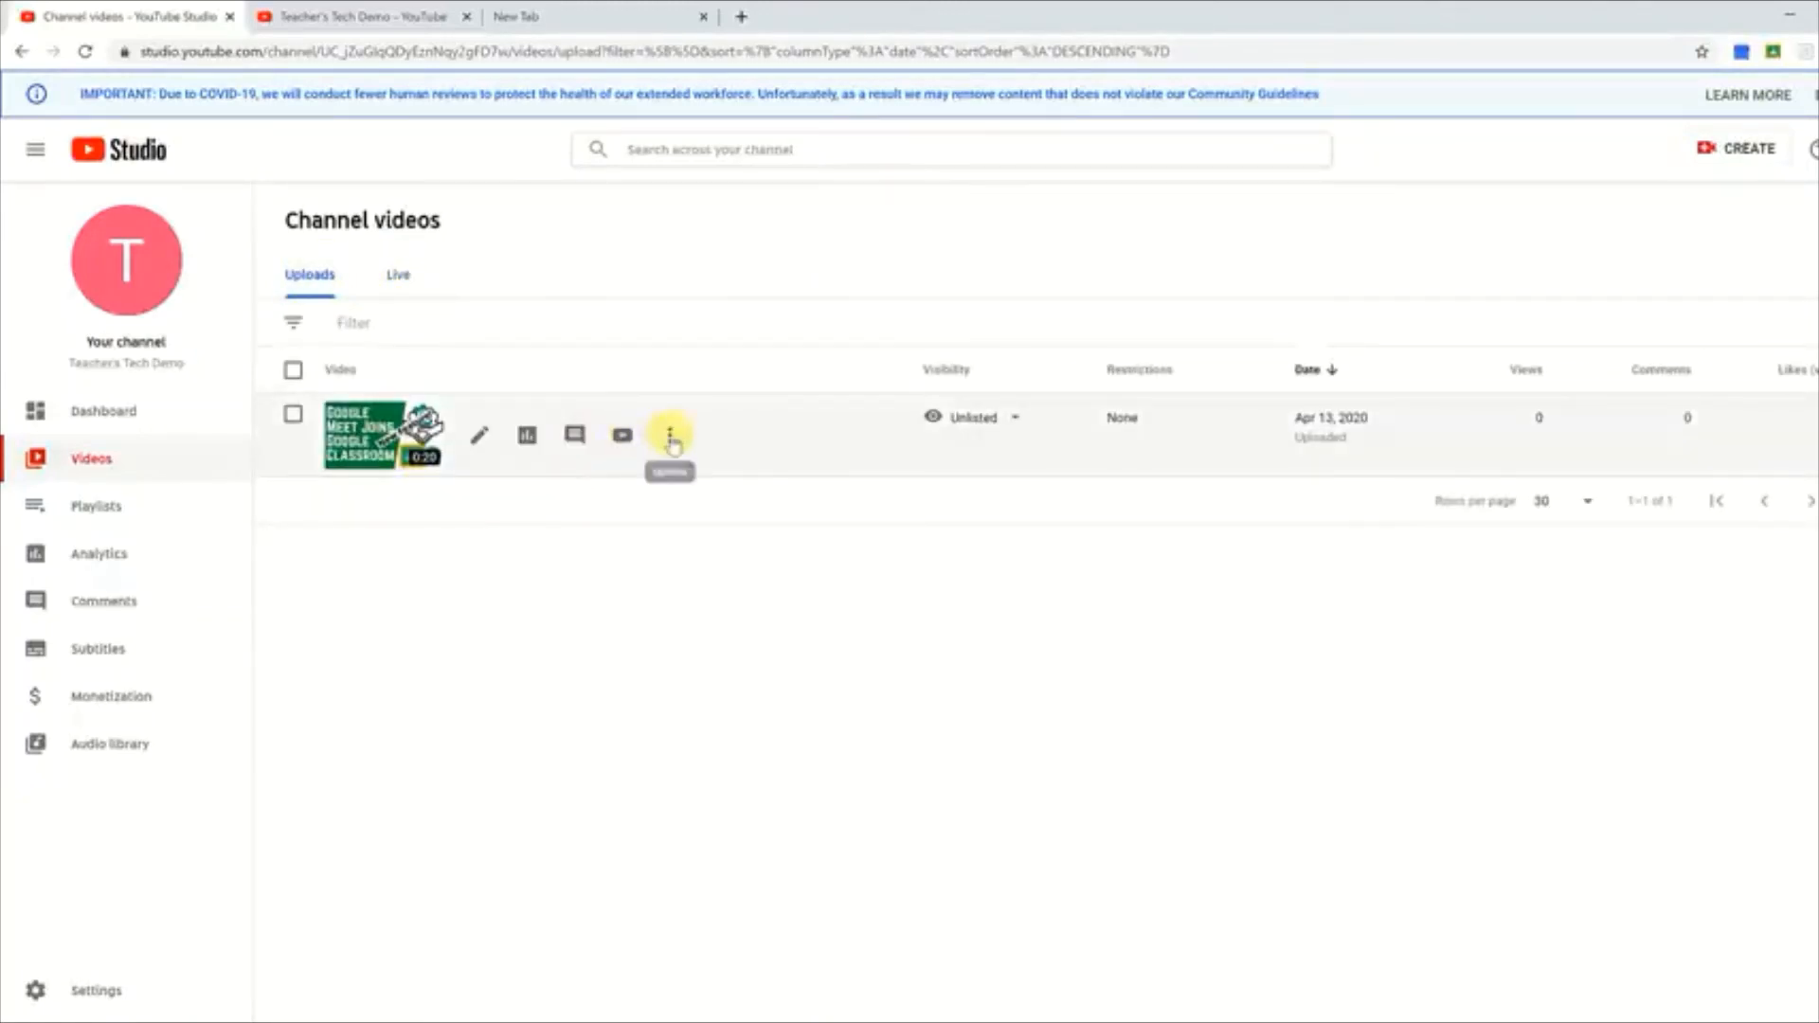
left_click(670, 439)
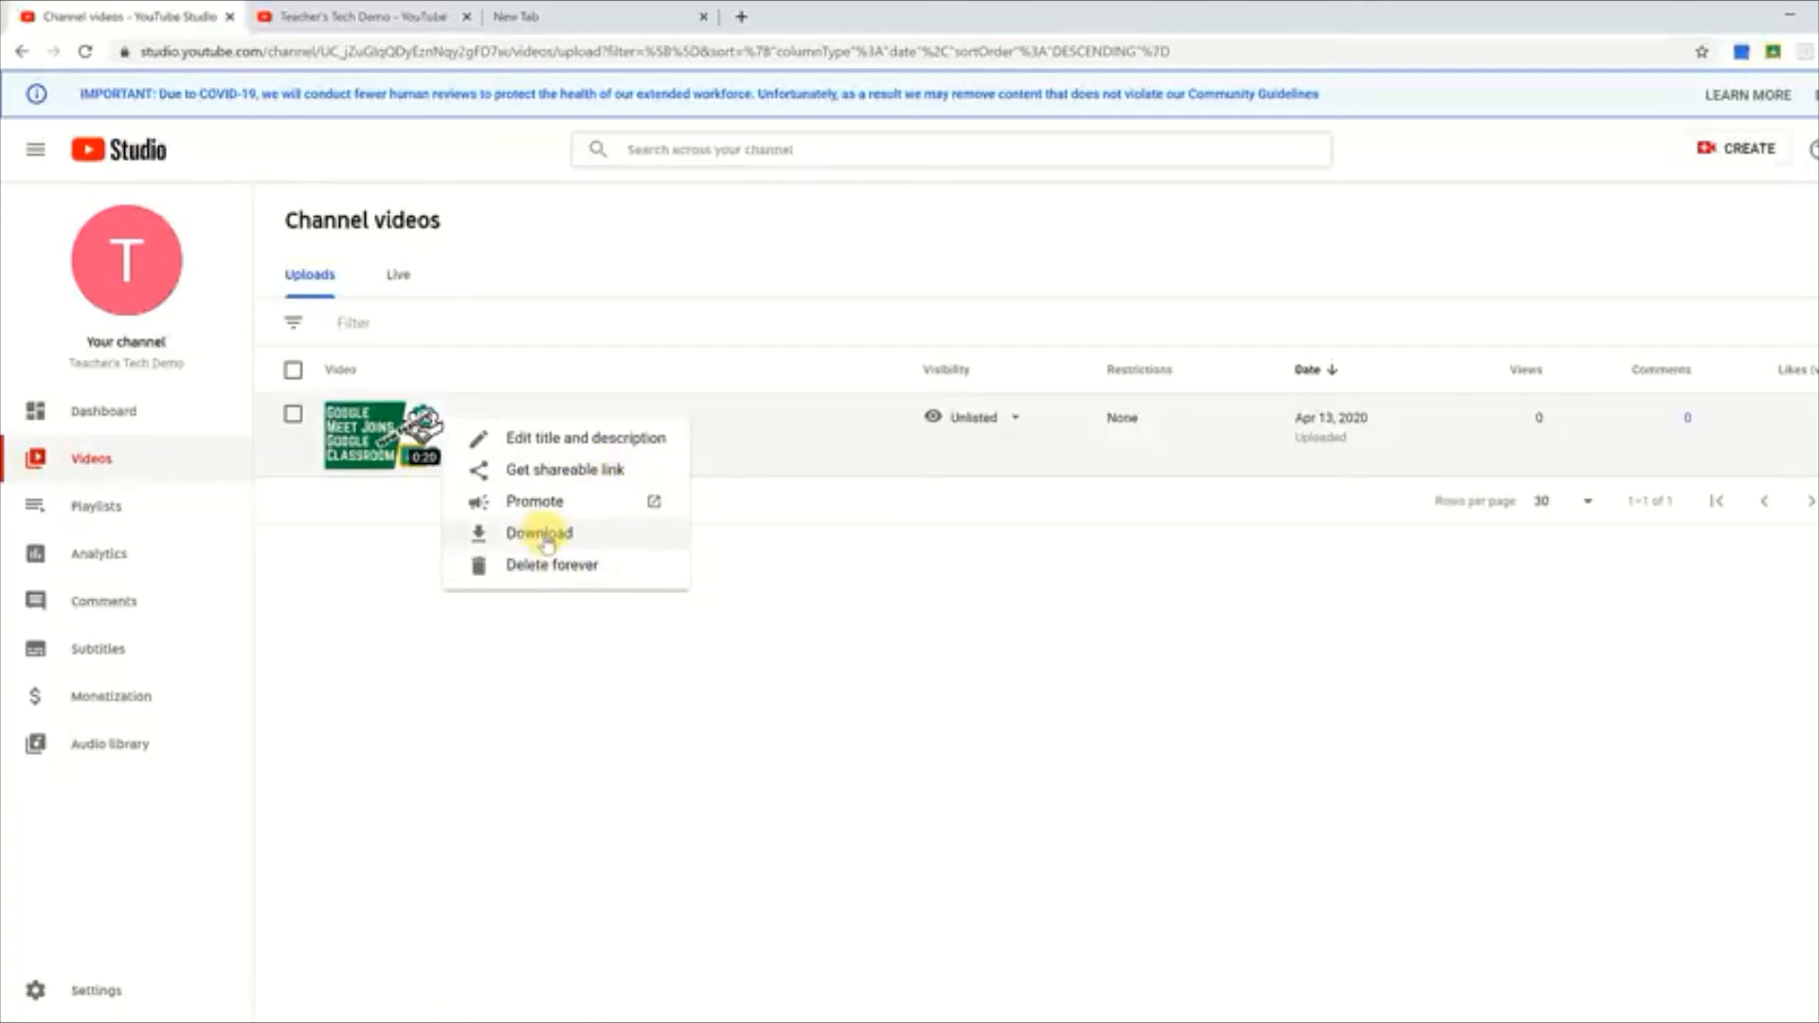
left_click(572, 787)
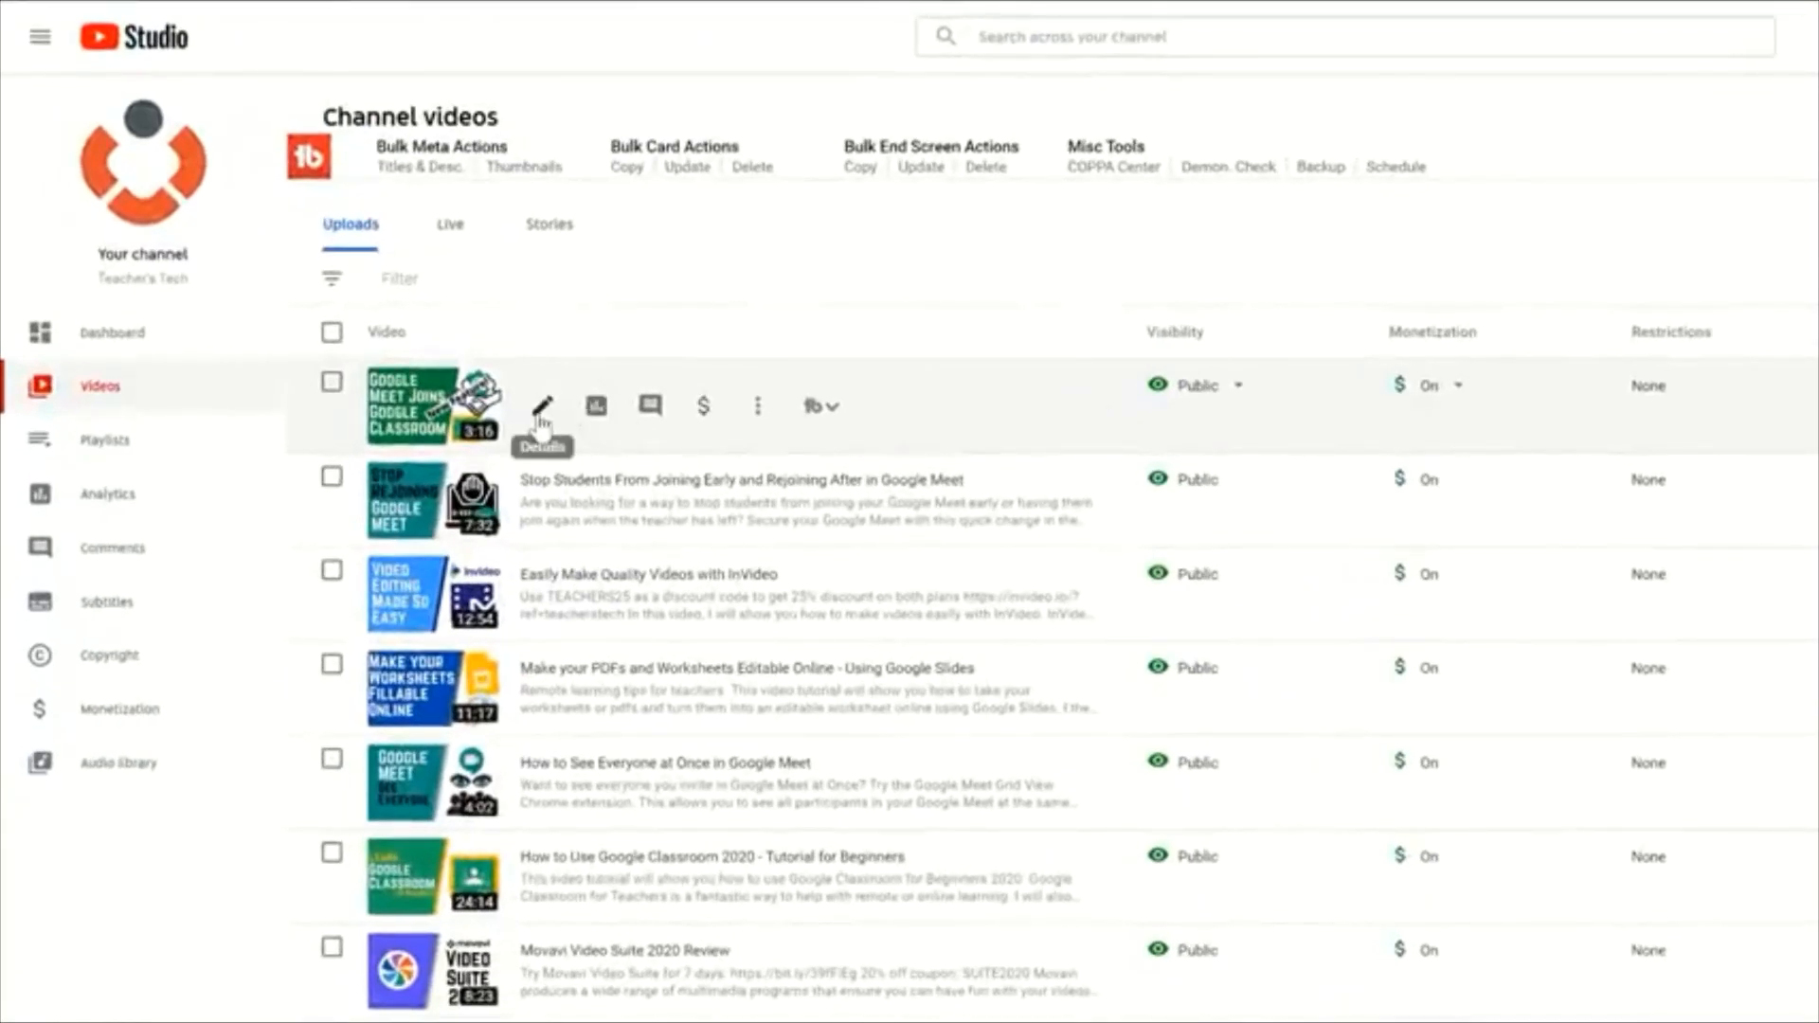
Step: On the Teacher's Tech channel, open the details of the Google Meet Joins Google Classroom video and examine its description and tutorial links
left_click(543, 414)
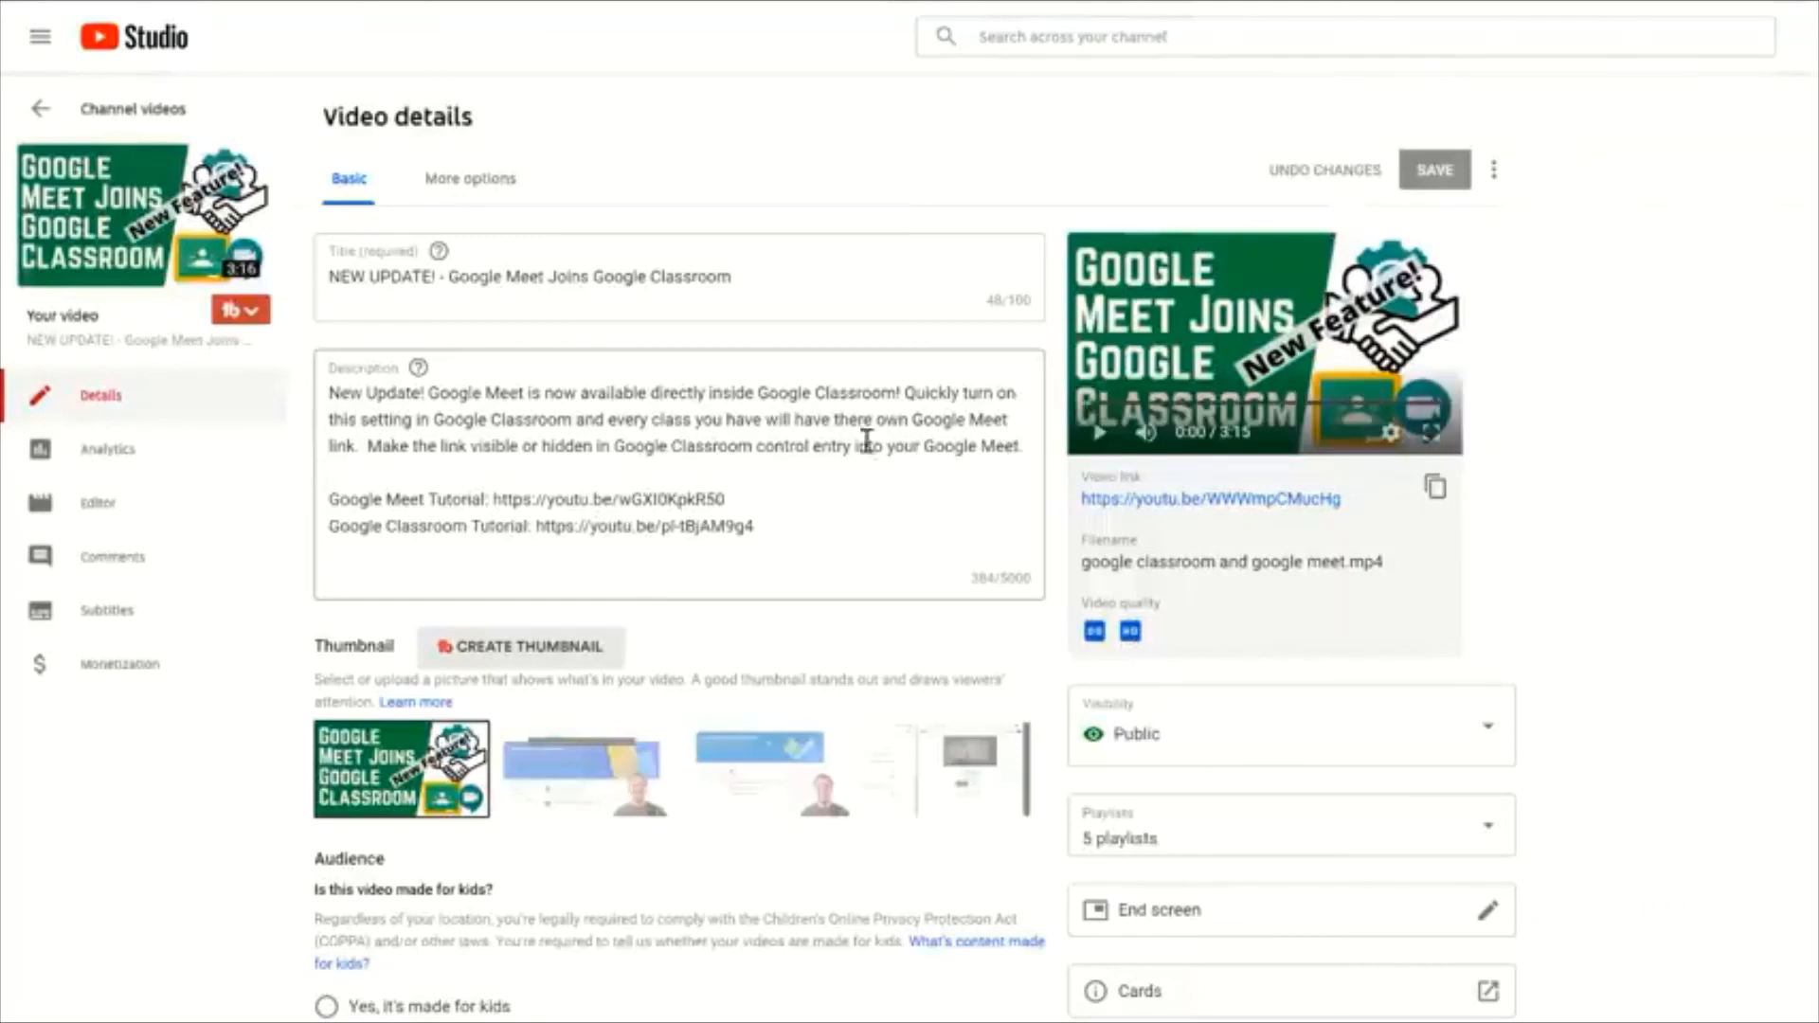
left_click_drag(1014, 446, 330, 406)
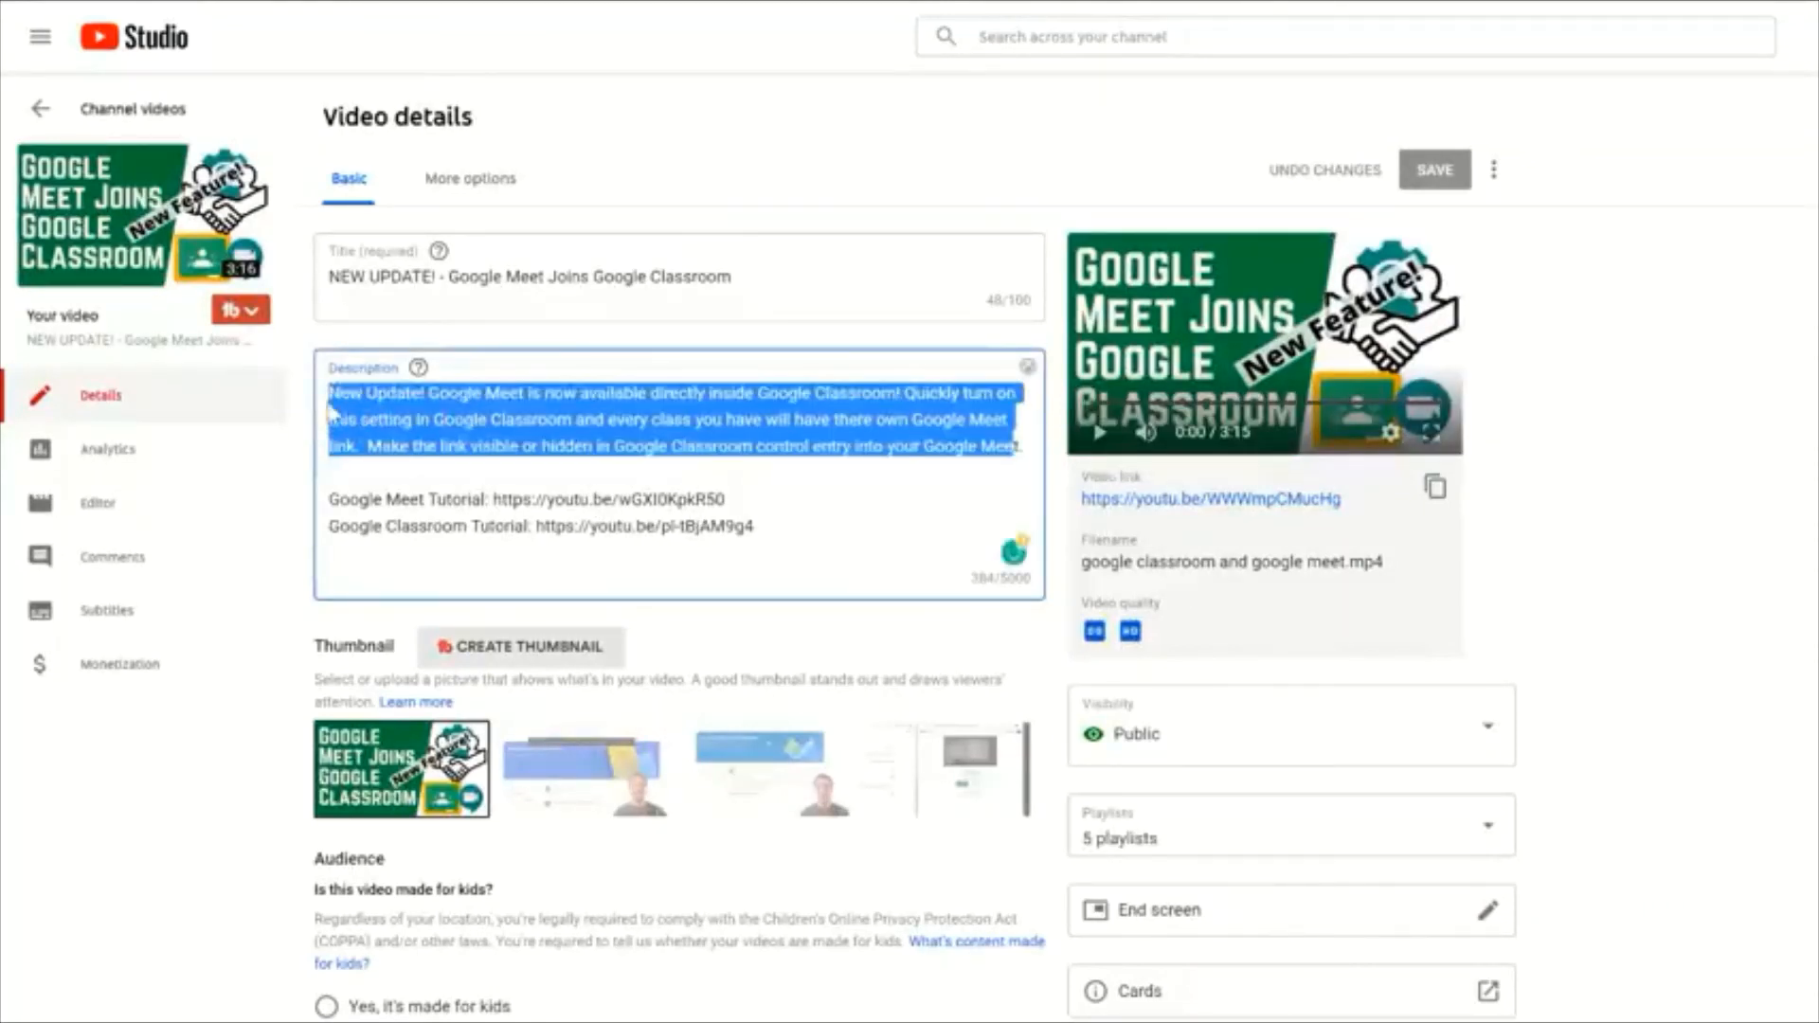
left_click(409, 429)
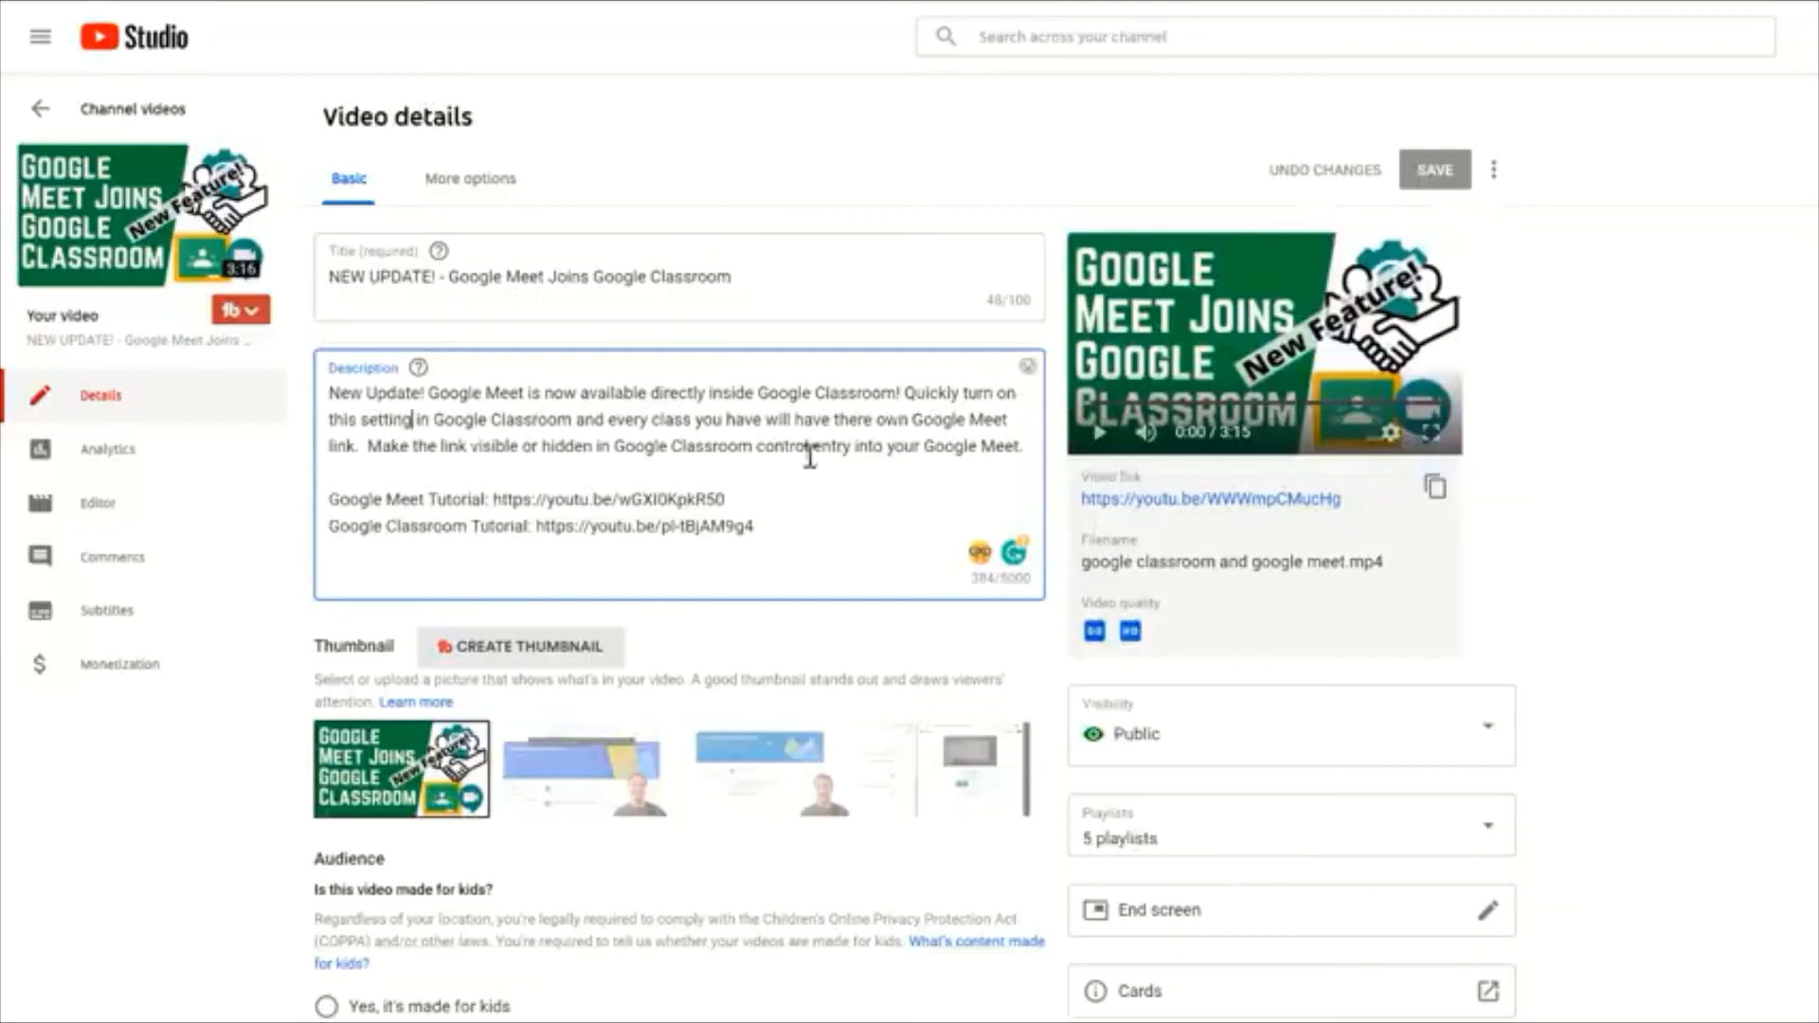
left_click(775, 527)
left_click_drag(699, 529, 324, 502)
key("ctrl+a")
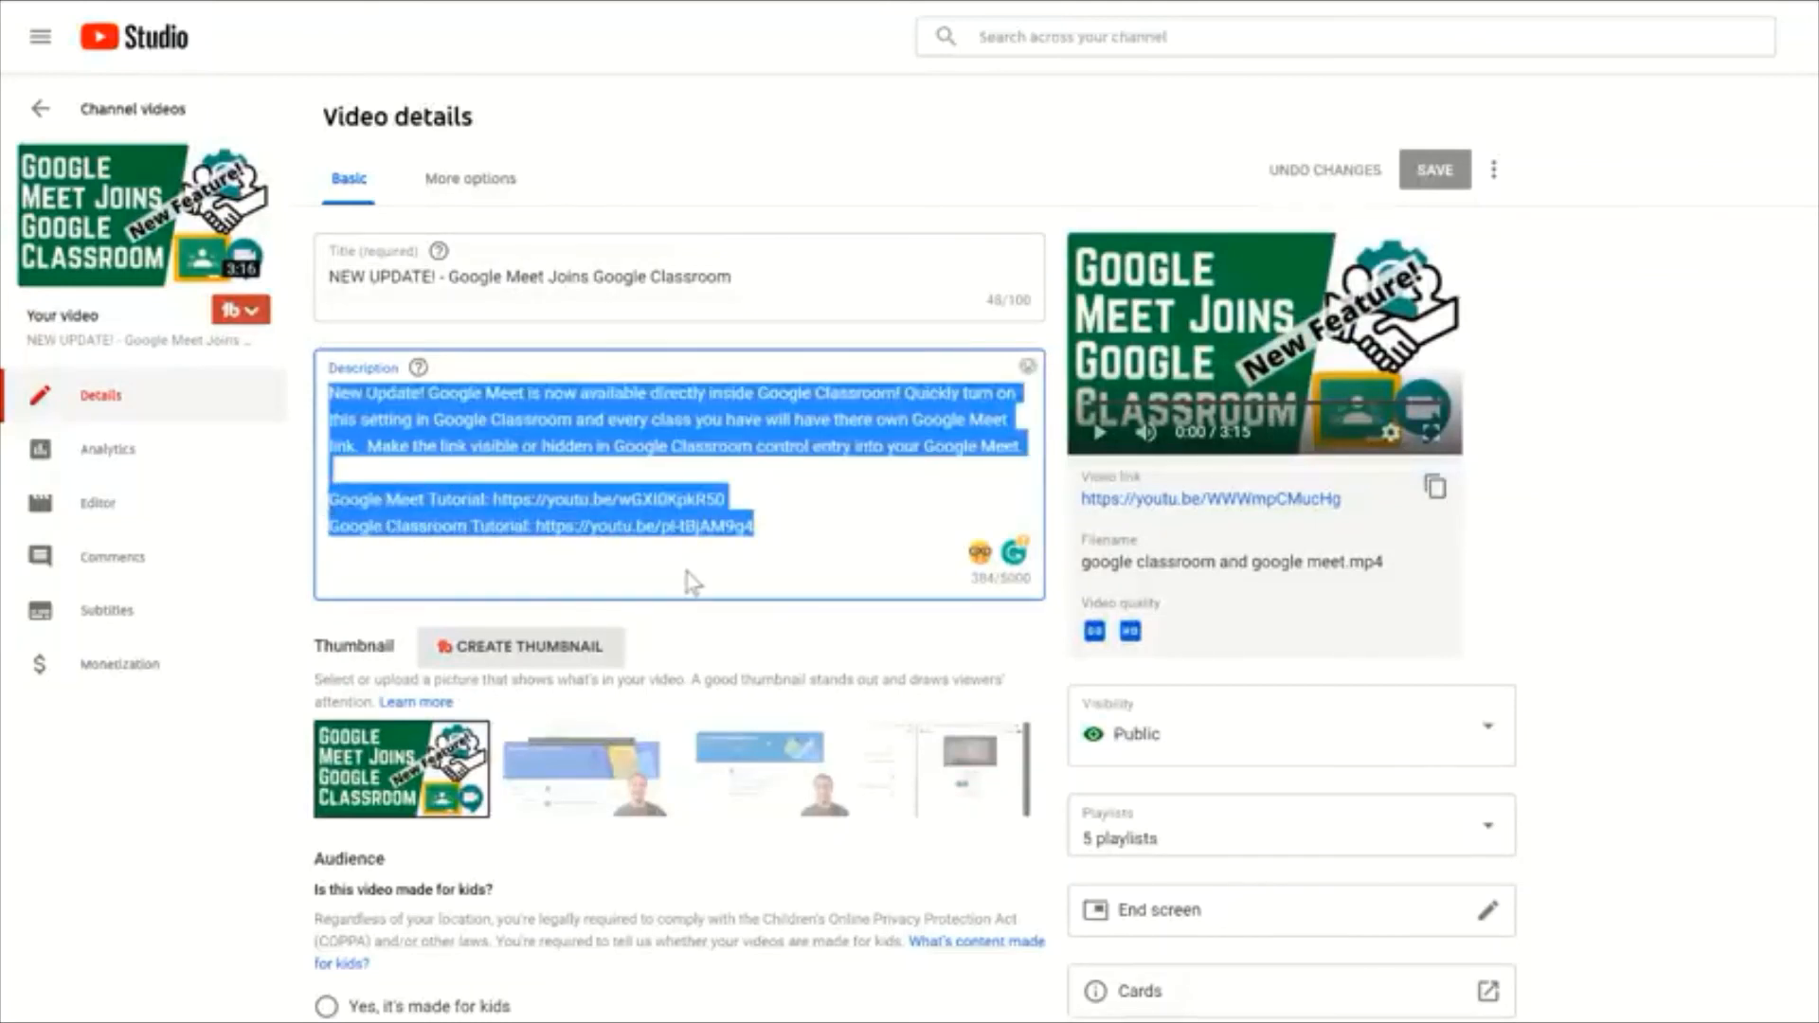
Step: Examine the thumbnail, tags, tag tools and recommended tags of the Google Meet Joins Google Classroom video
scroll(516, 876, "down", 5)
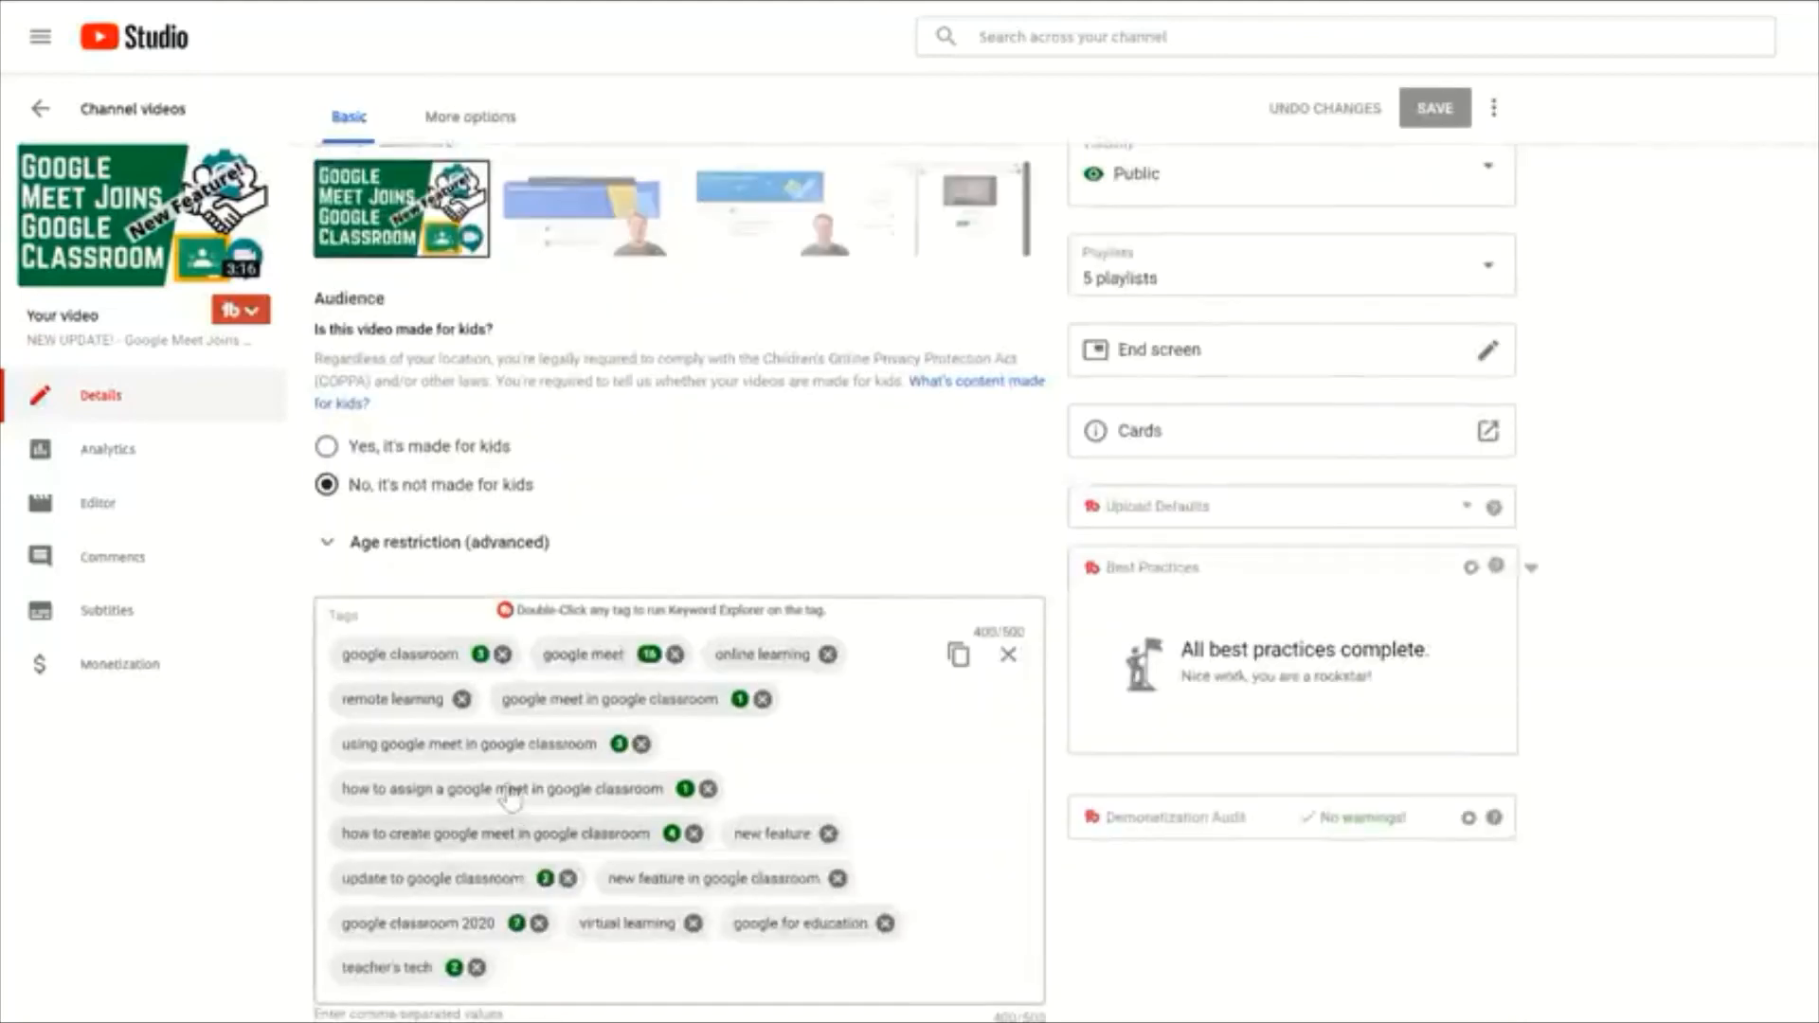
scroll(455, 804, "up", 5)
mouse_move(412, 668)
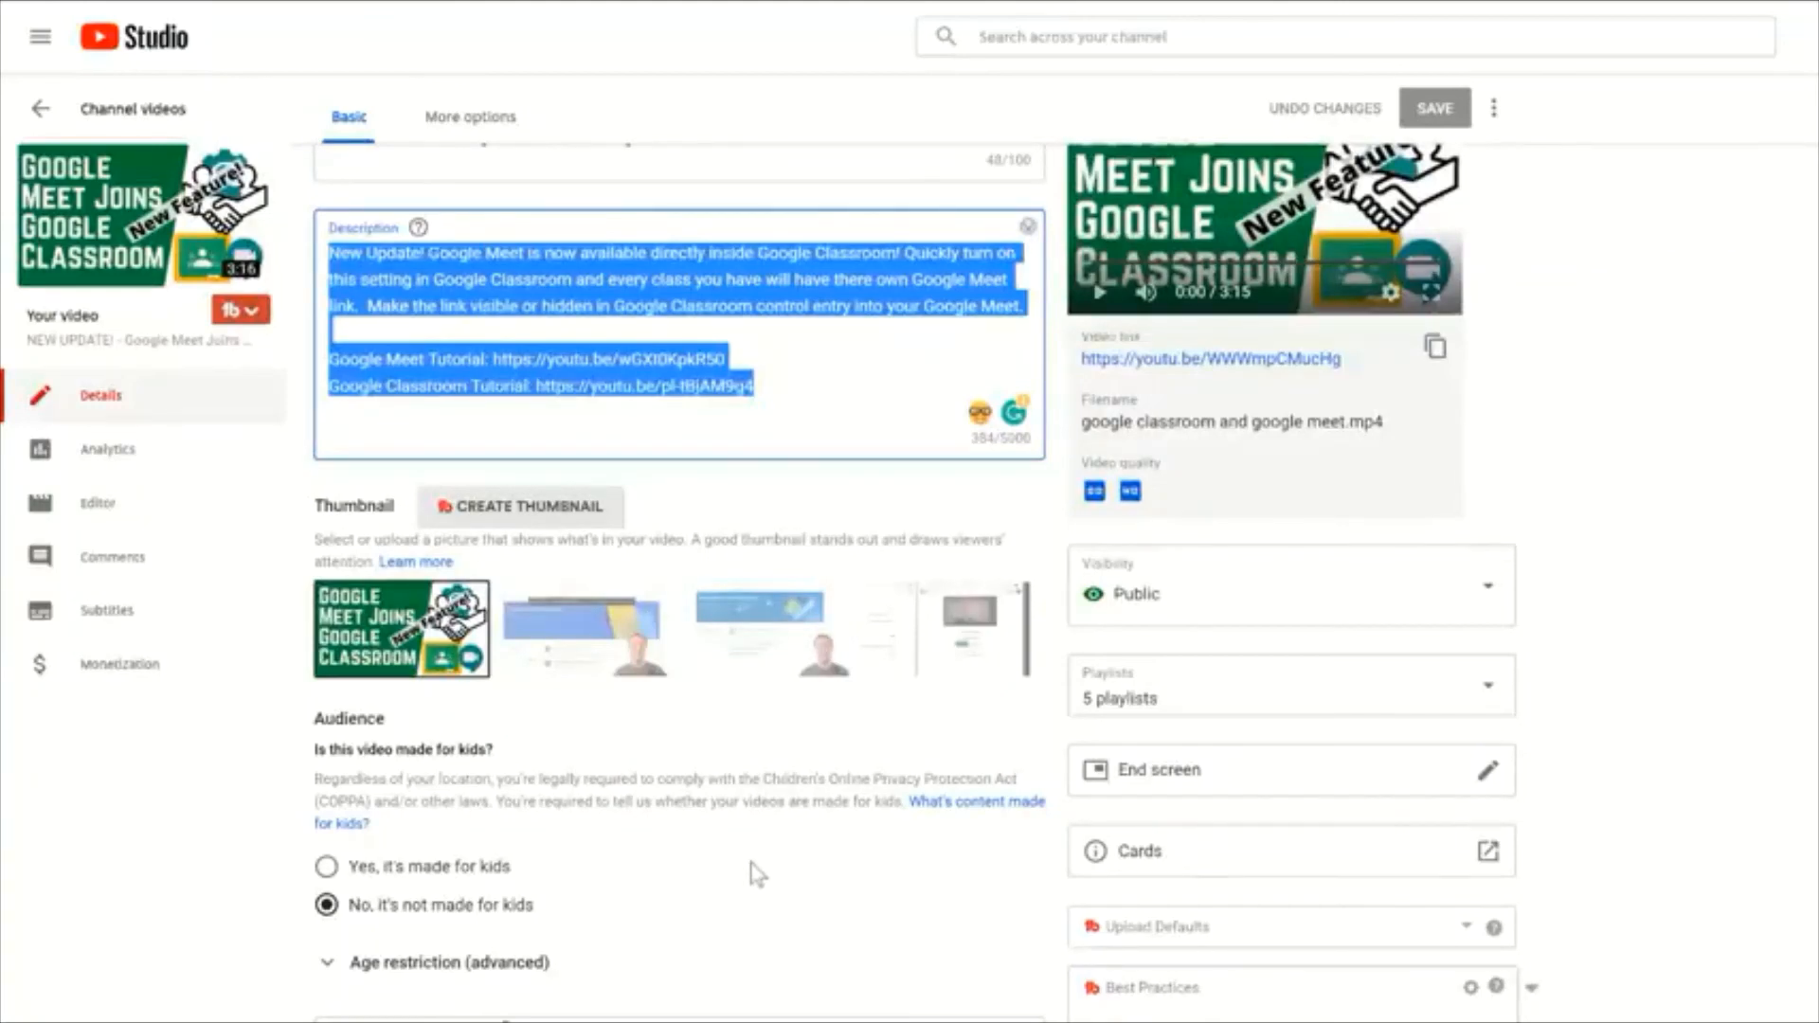
scroll(758, 874, "down", 5)
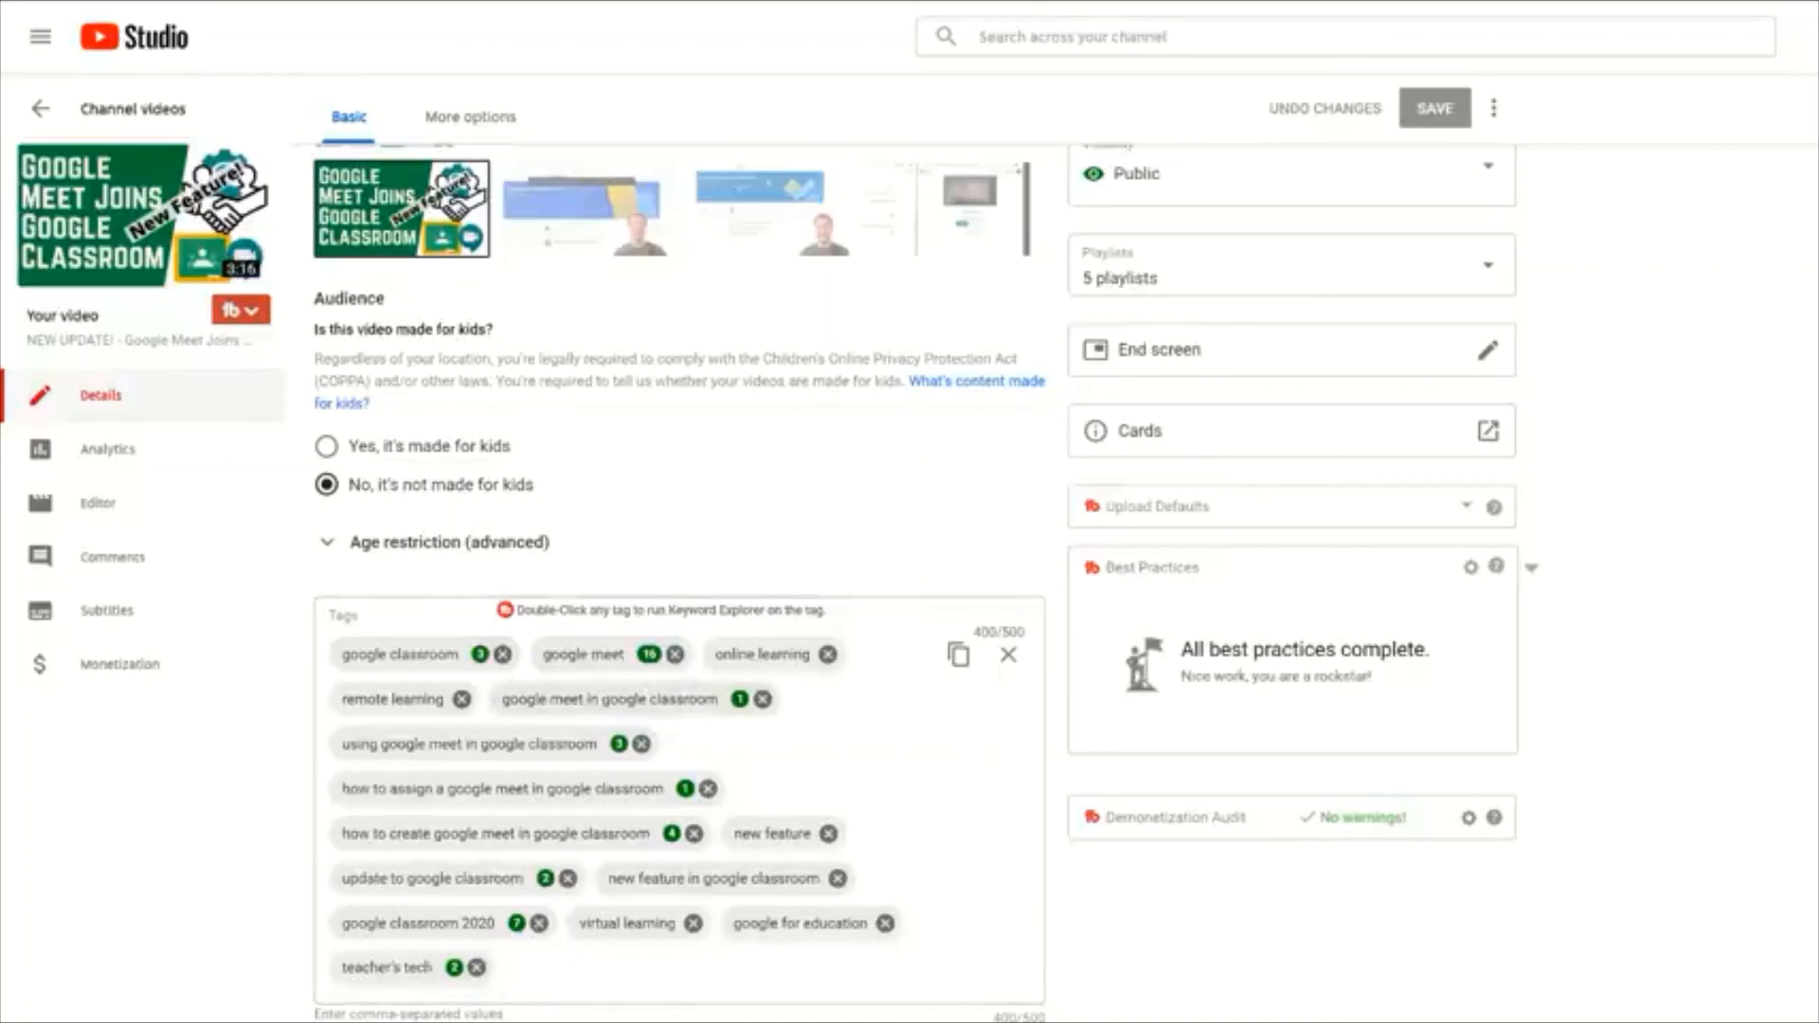
scroll(1167, 1014, "down", 4)
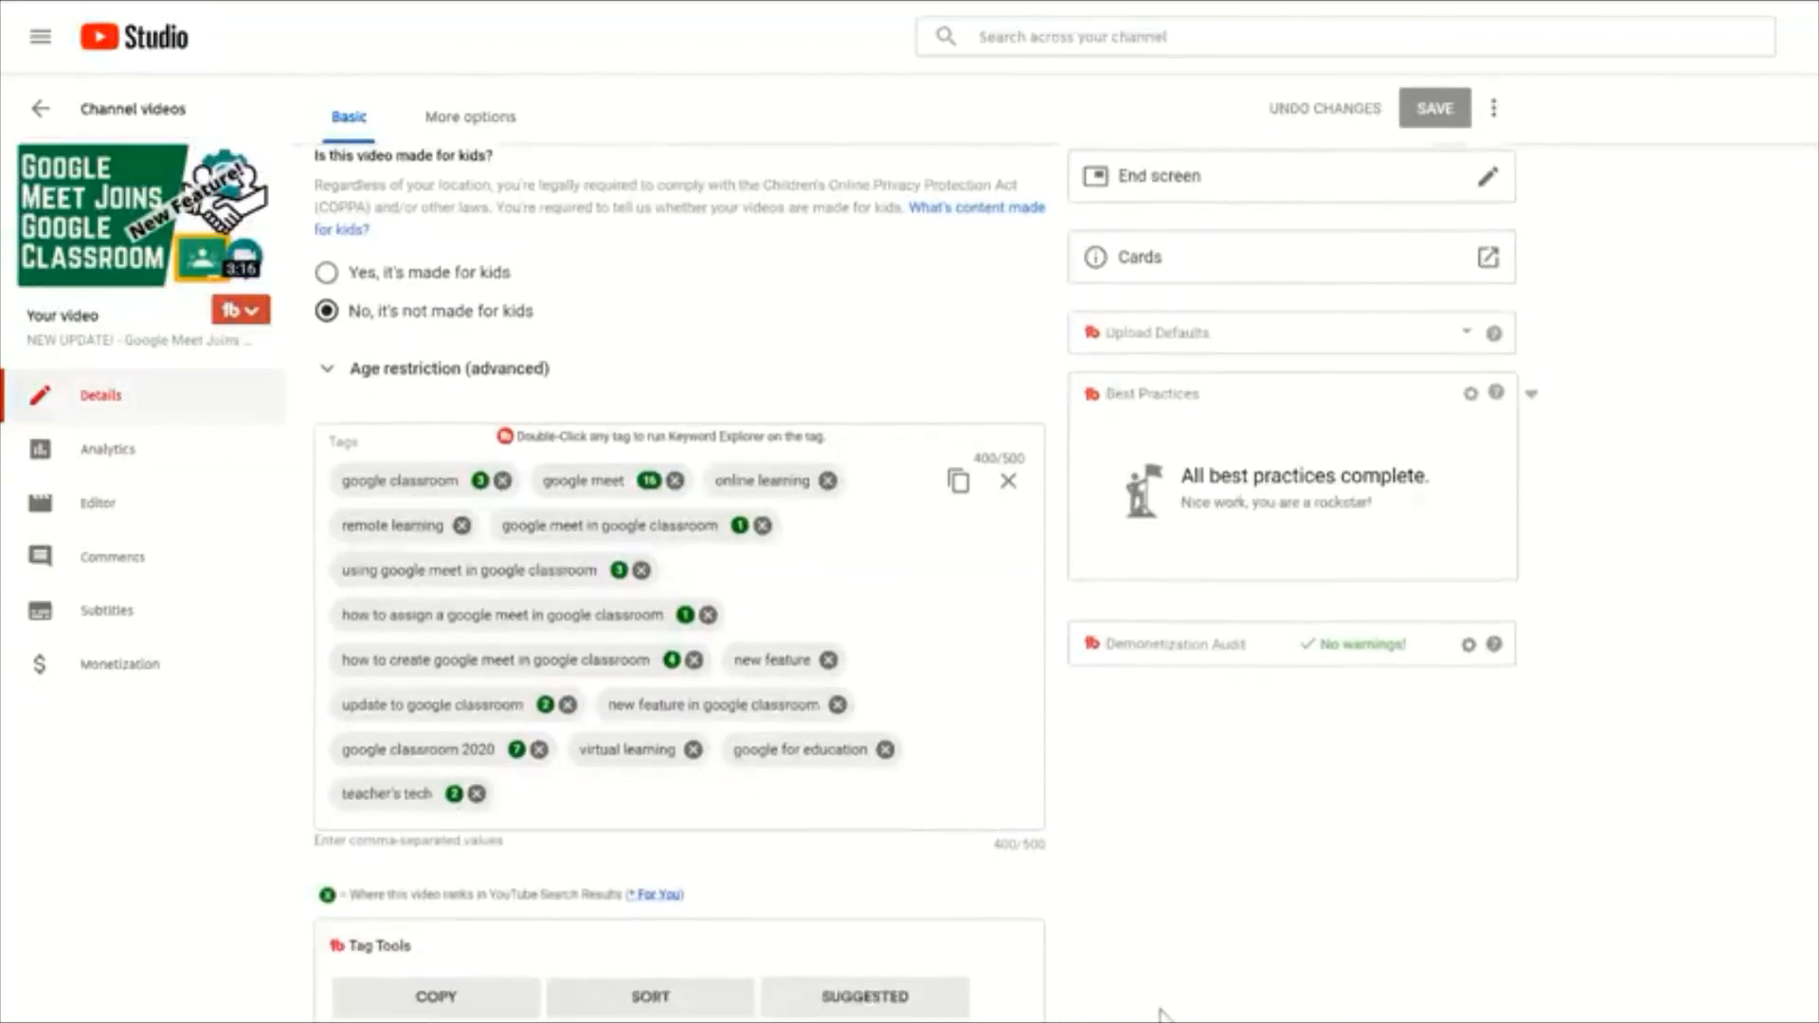
scroll(1169, 1014, "down", 2)
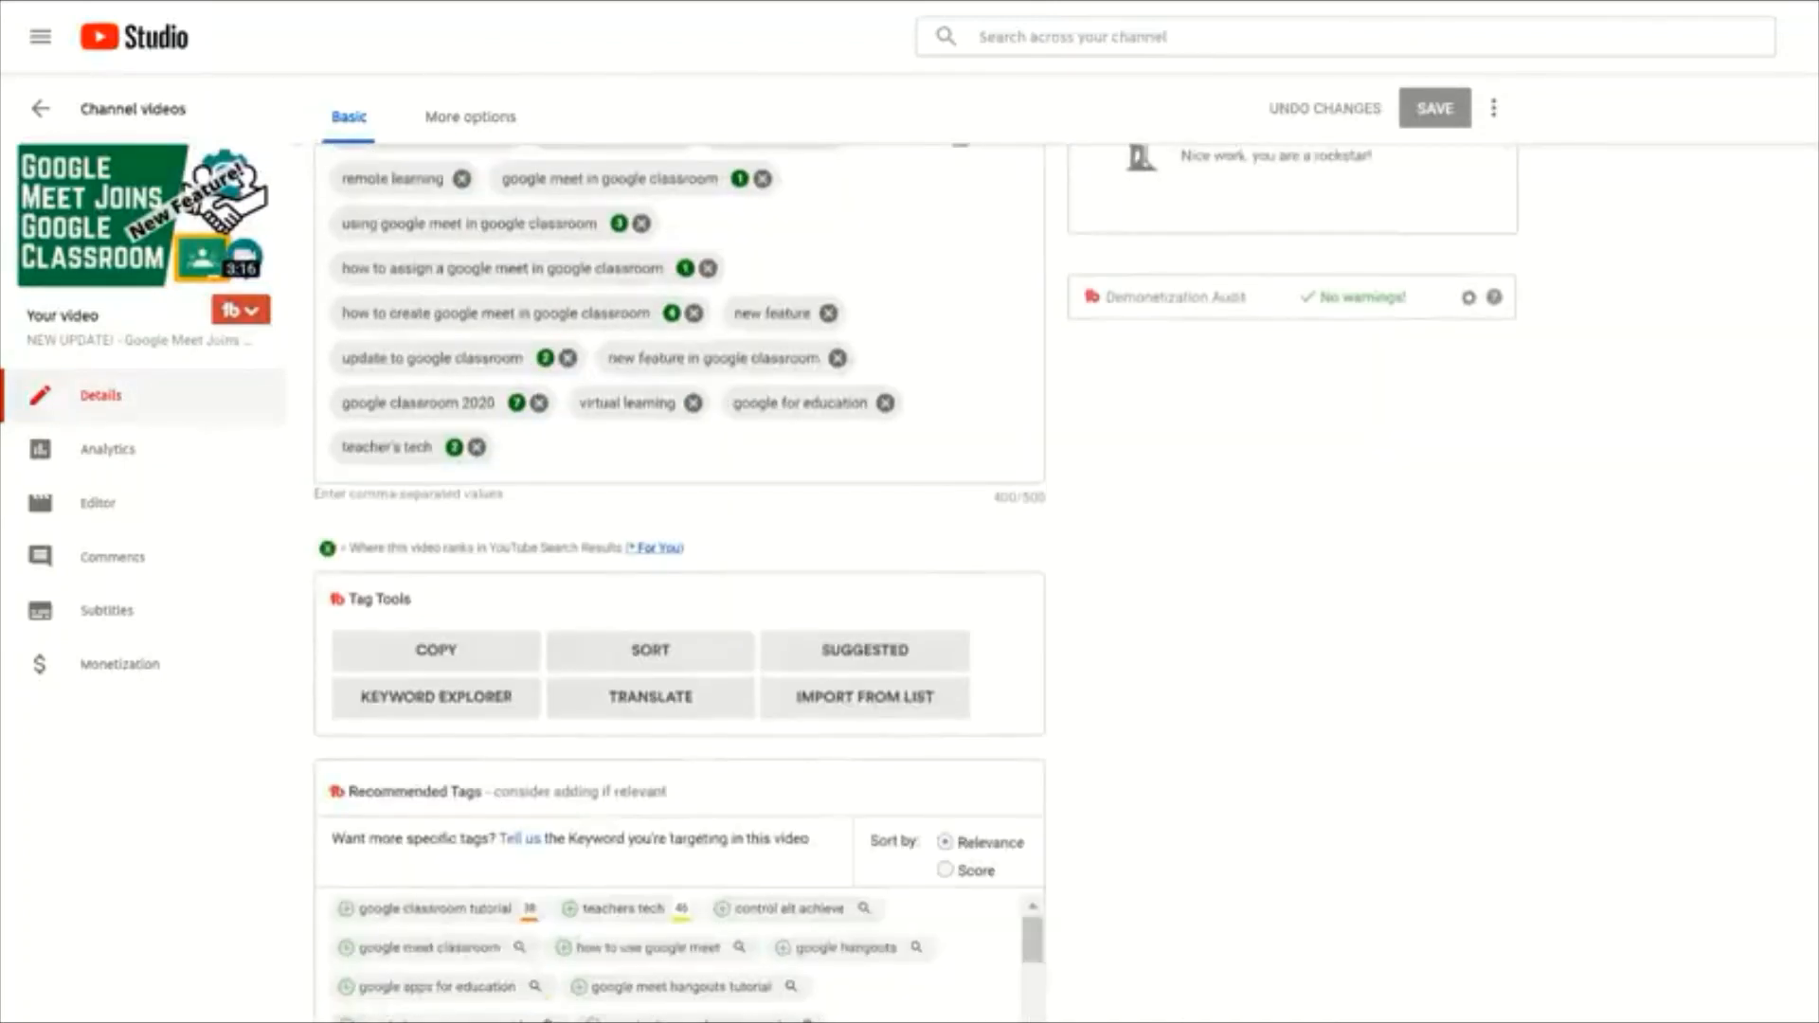
Step: Add the recommended tag "google classroom tutorial" to the video and remove it again
left_click(341, 917)
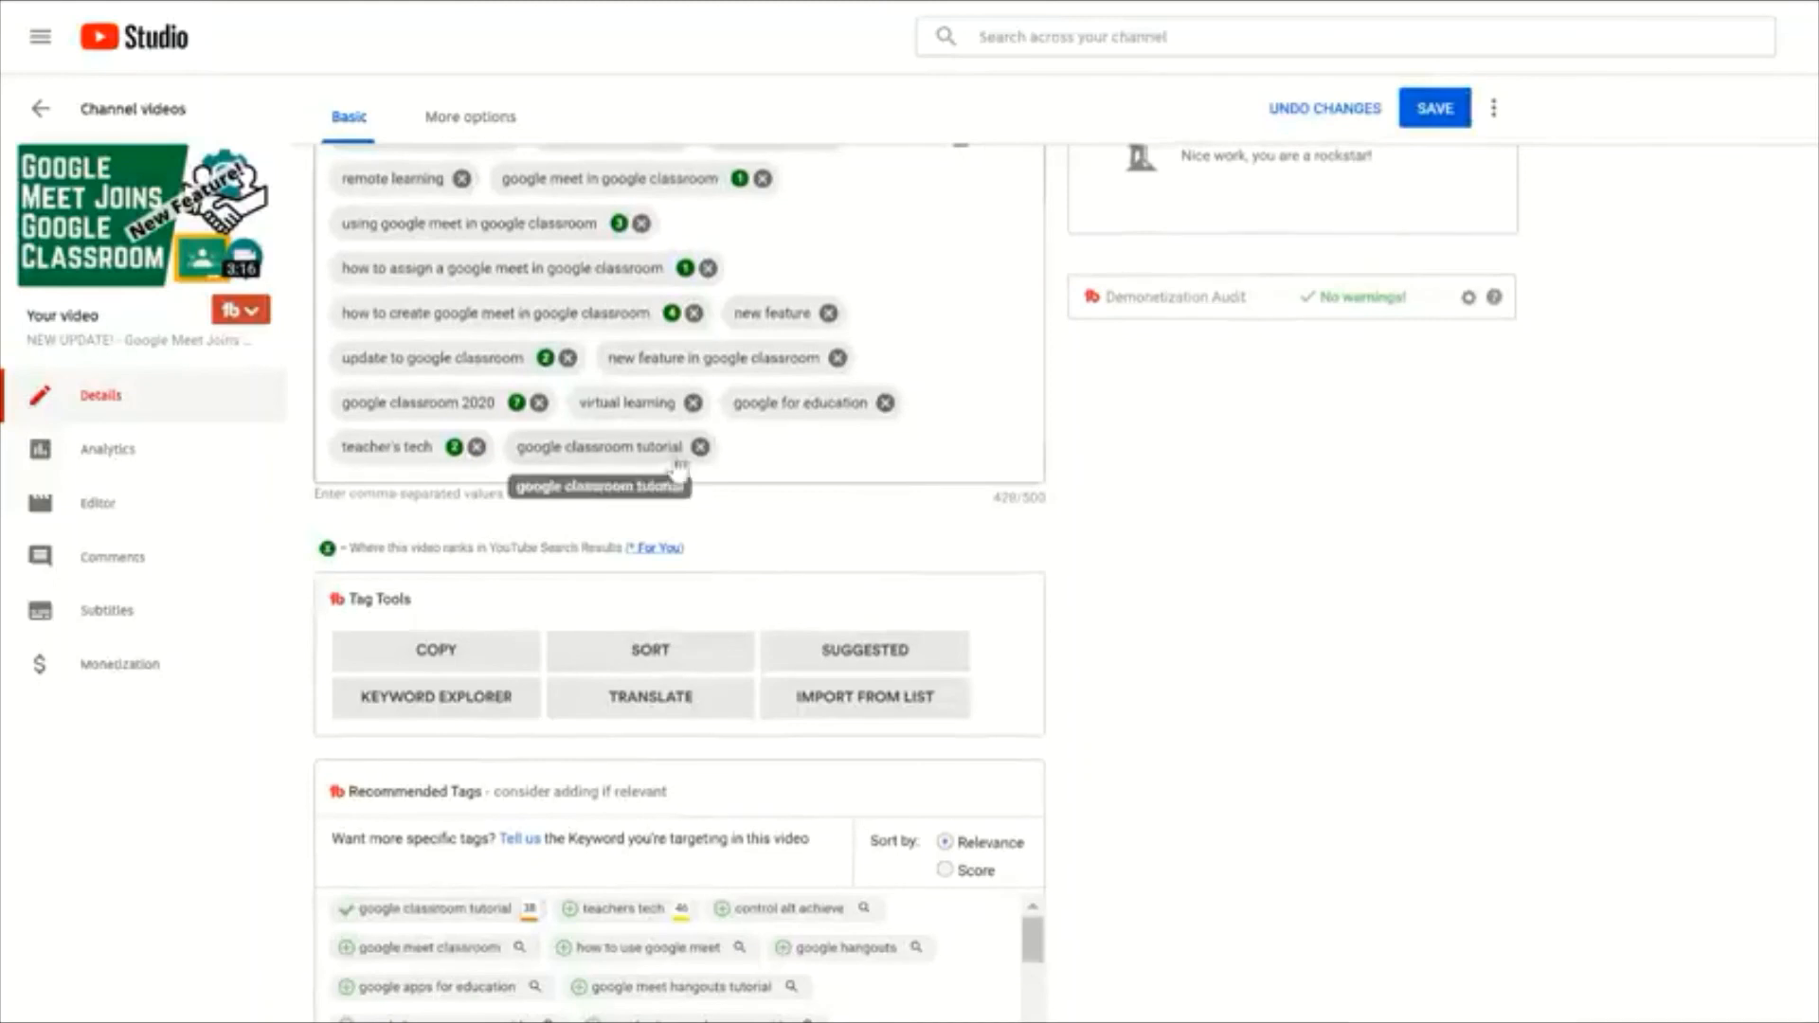
left_click(701, 447)
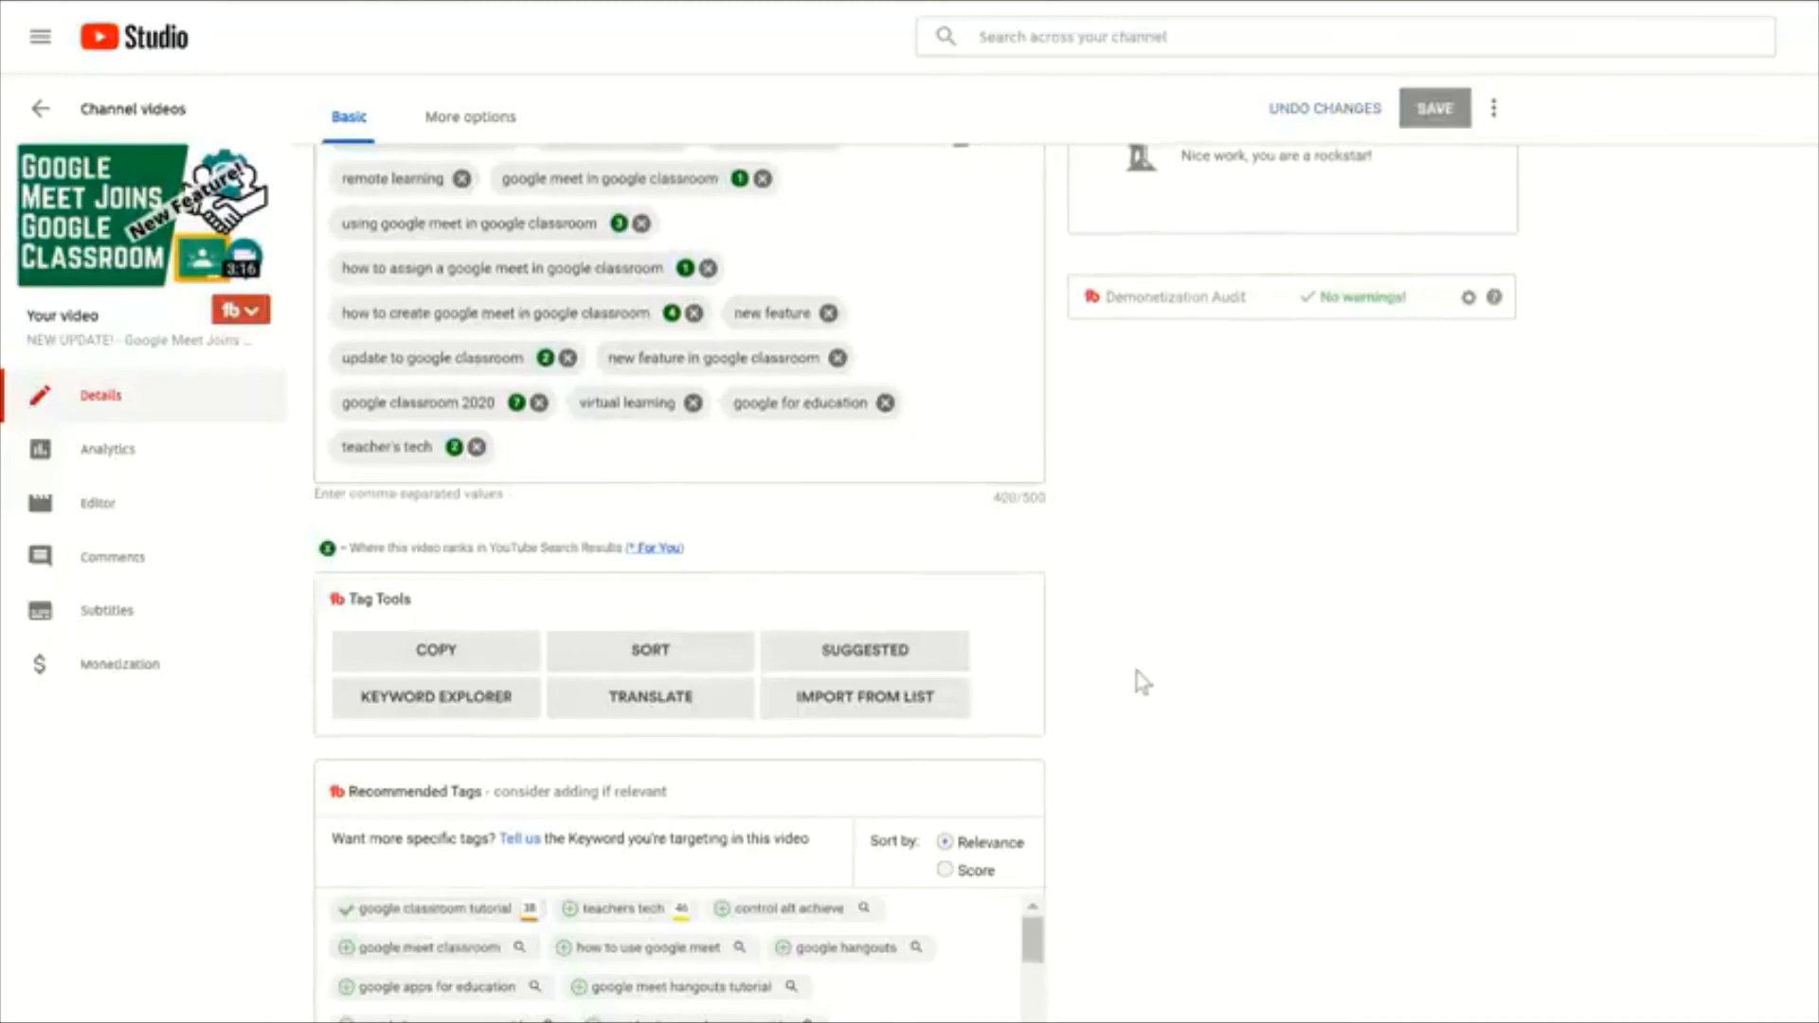
scroll(1144, 682, "up", 10)
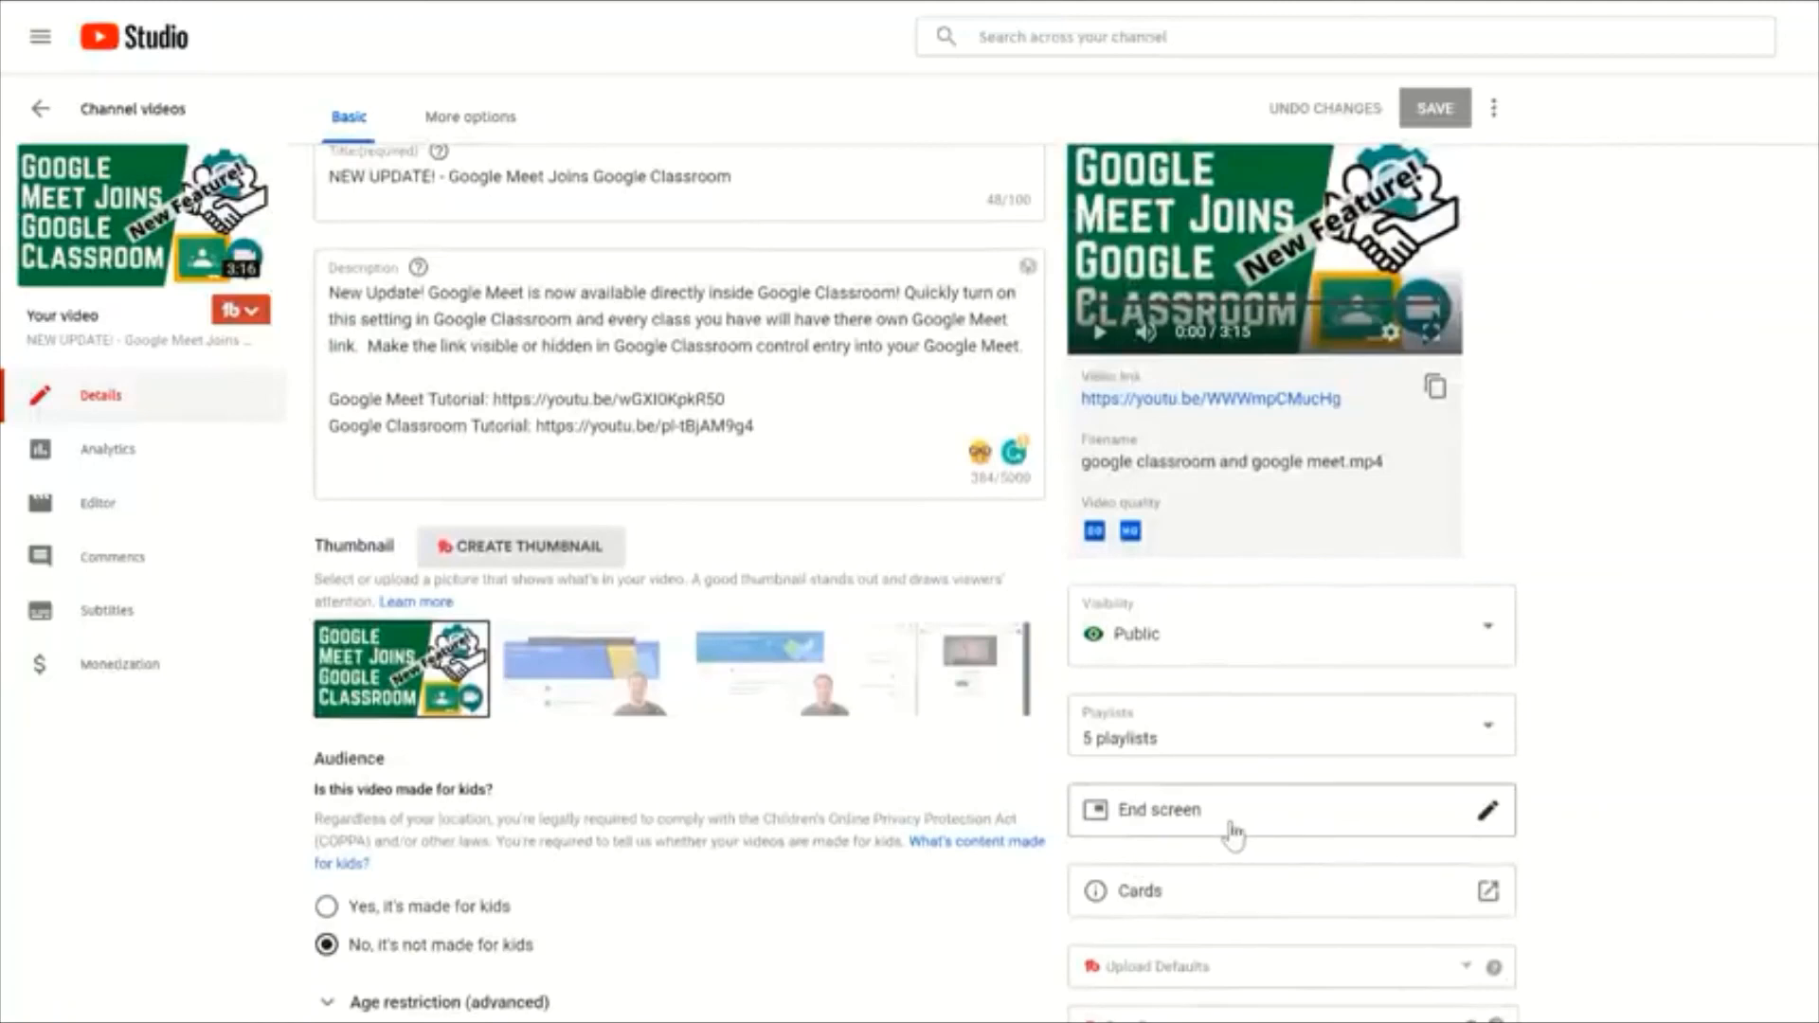
Step: Examine the end screen elements of the Google Meet Joins Google Classroom video and close the end screen editor without saving
left_click(1258, 809)
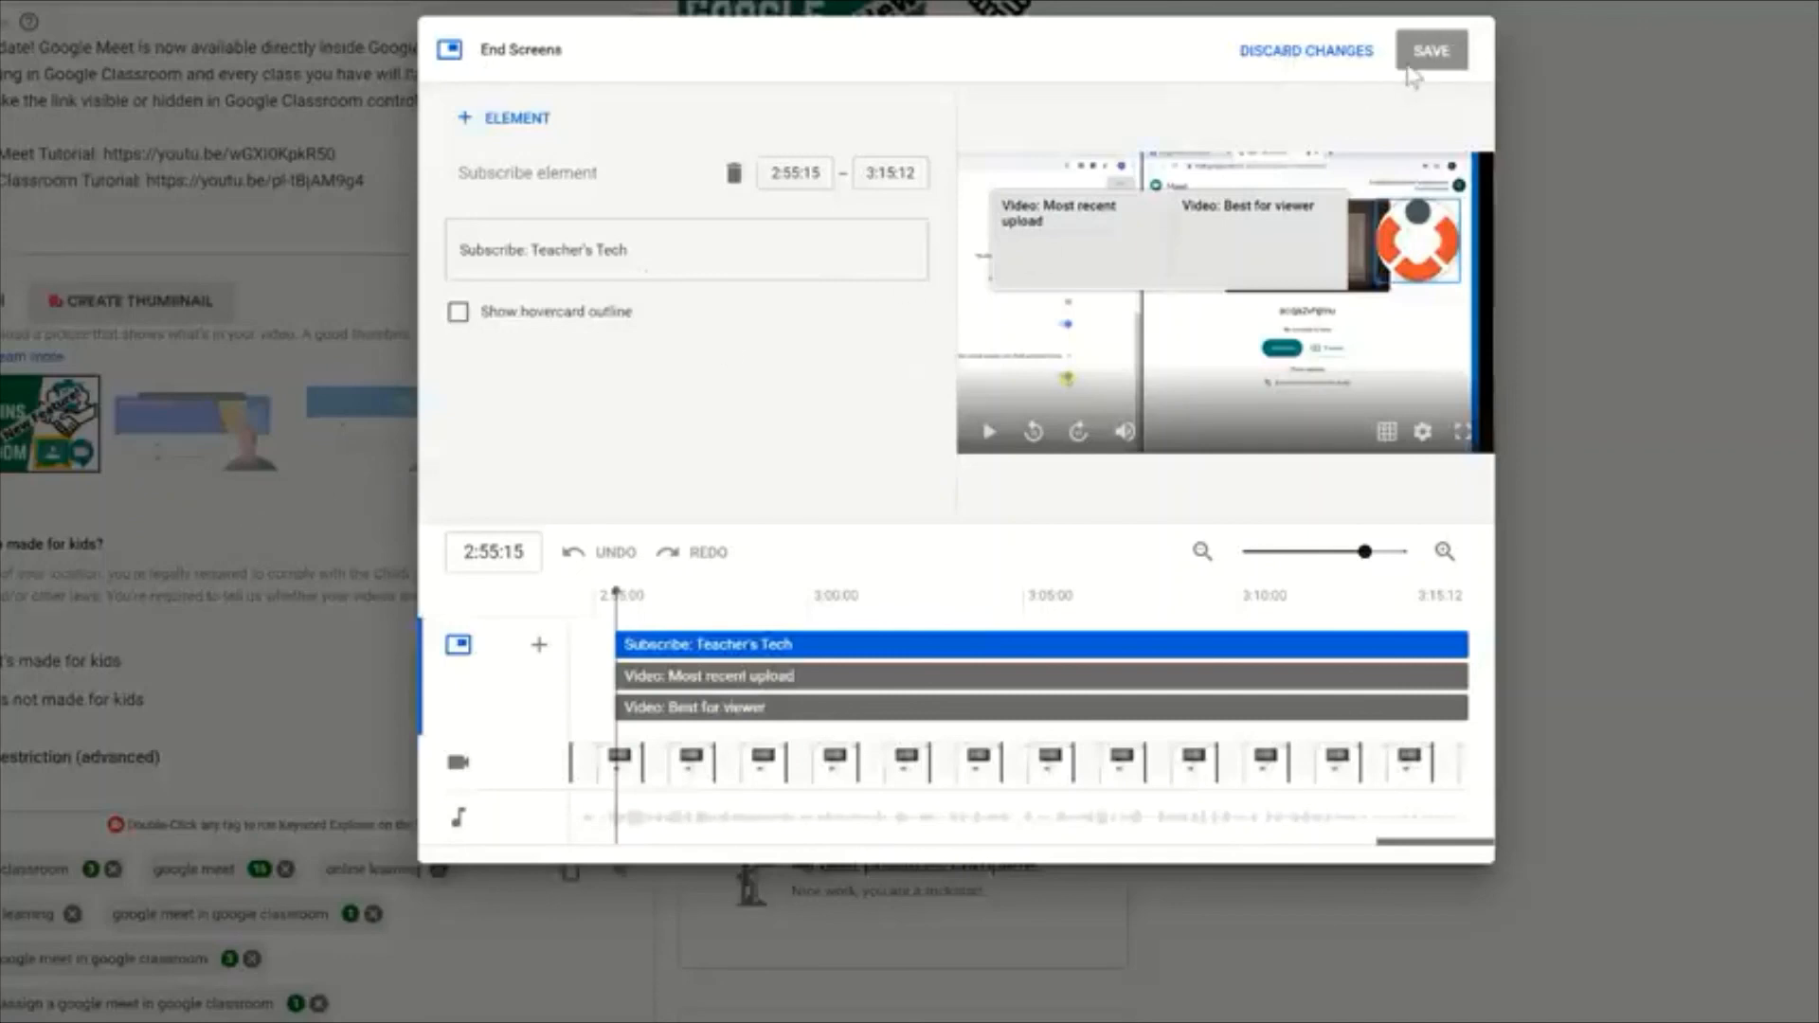
left_click(1344, 62)
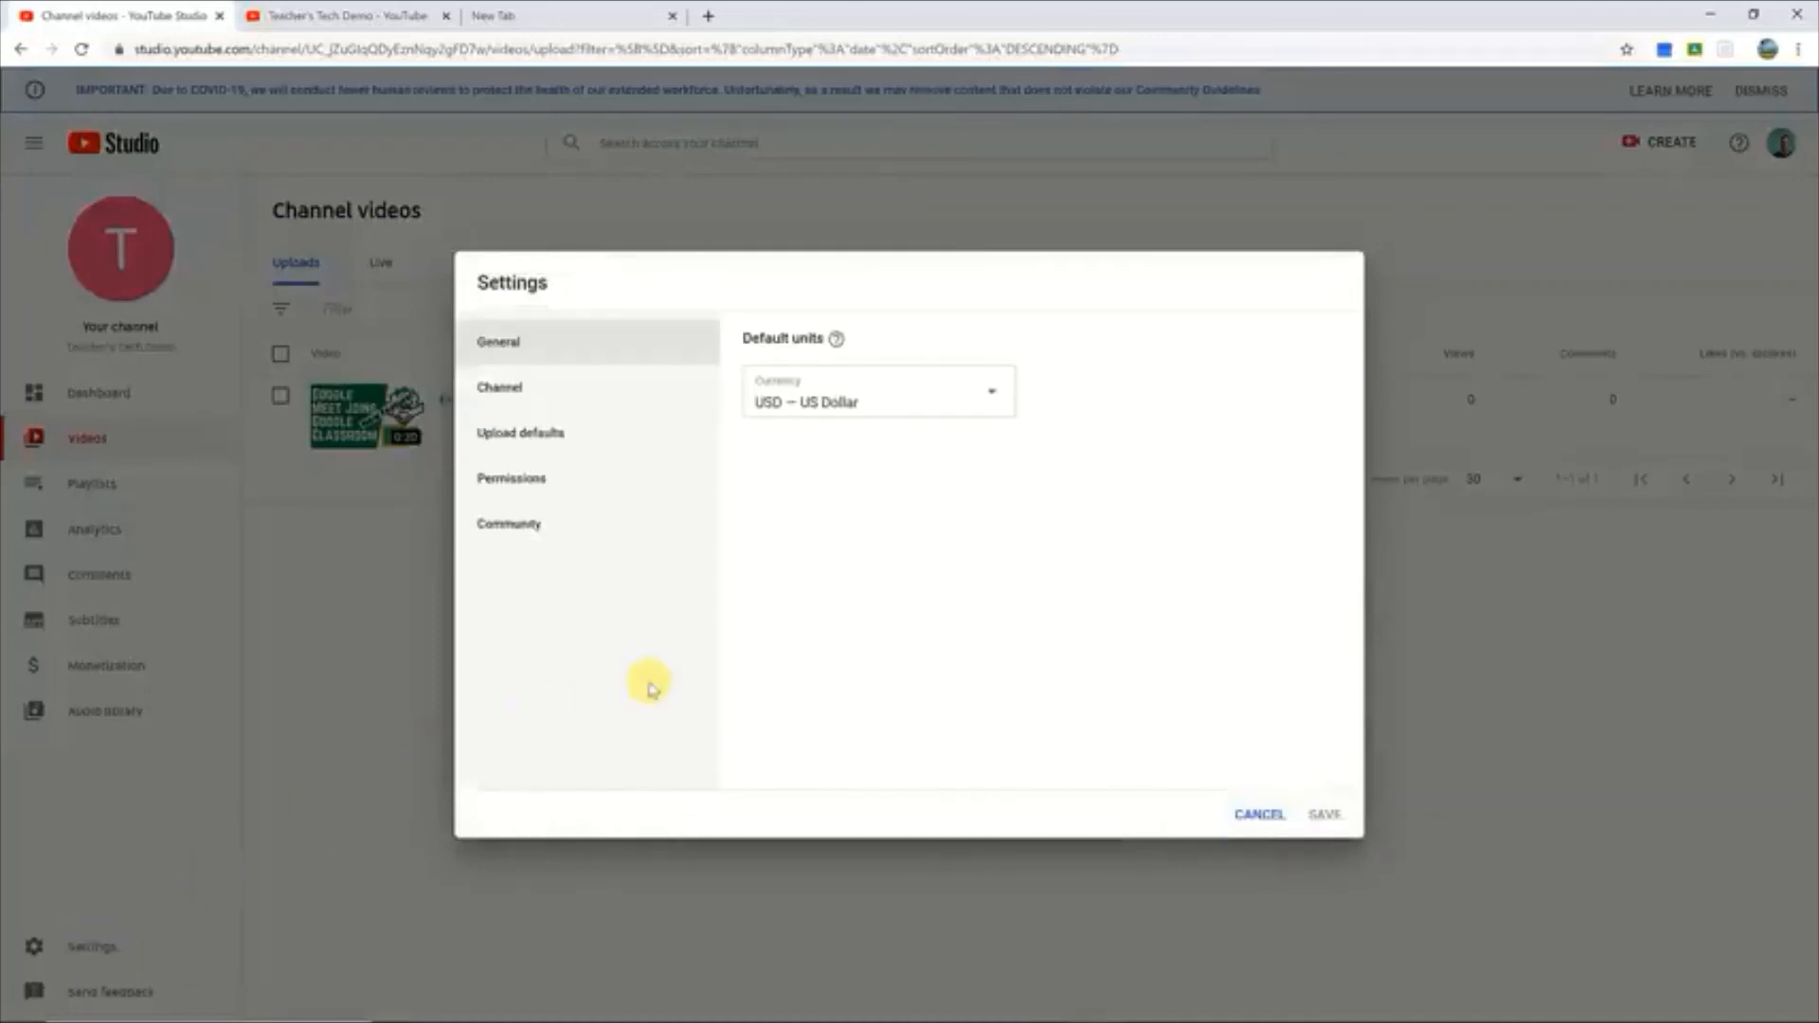
Step: Add the tag "teacher's tech" to the channel's upload defaults and show the advanced default settings
left_click(554, 436)
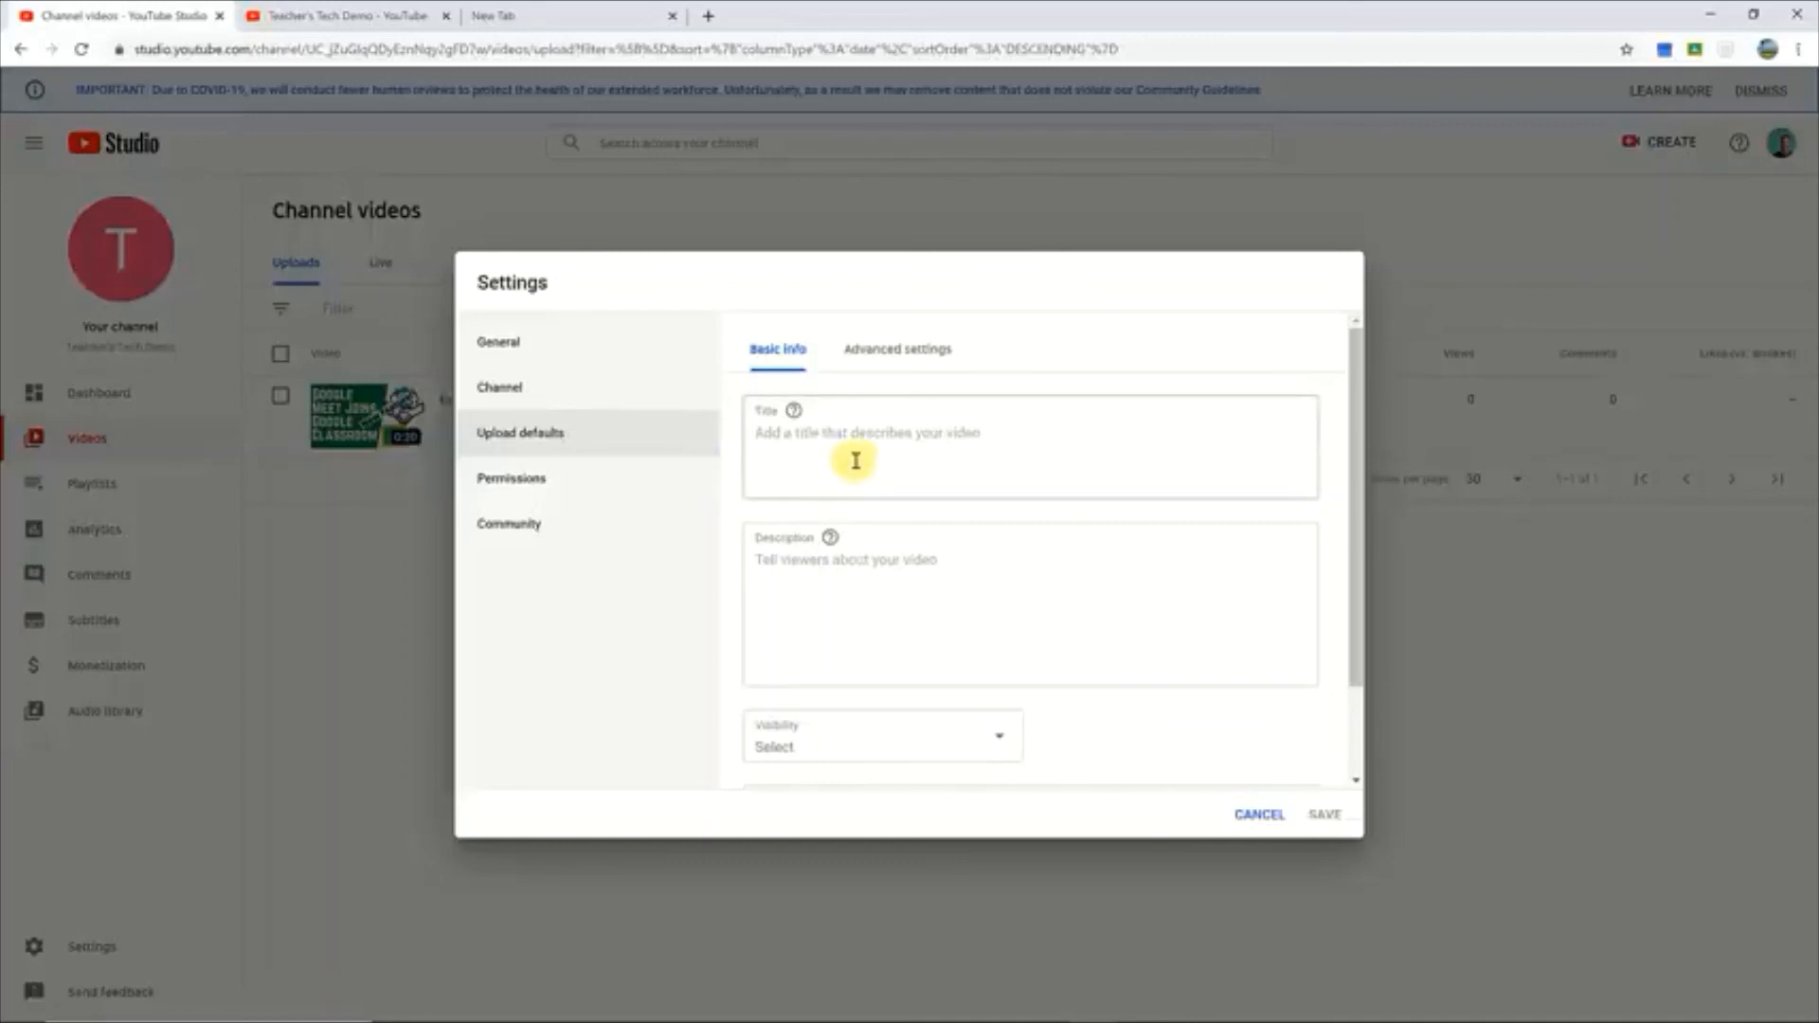
scroll(856, 513, "down", 1)
scroll(881, 528, "down", 1)
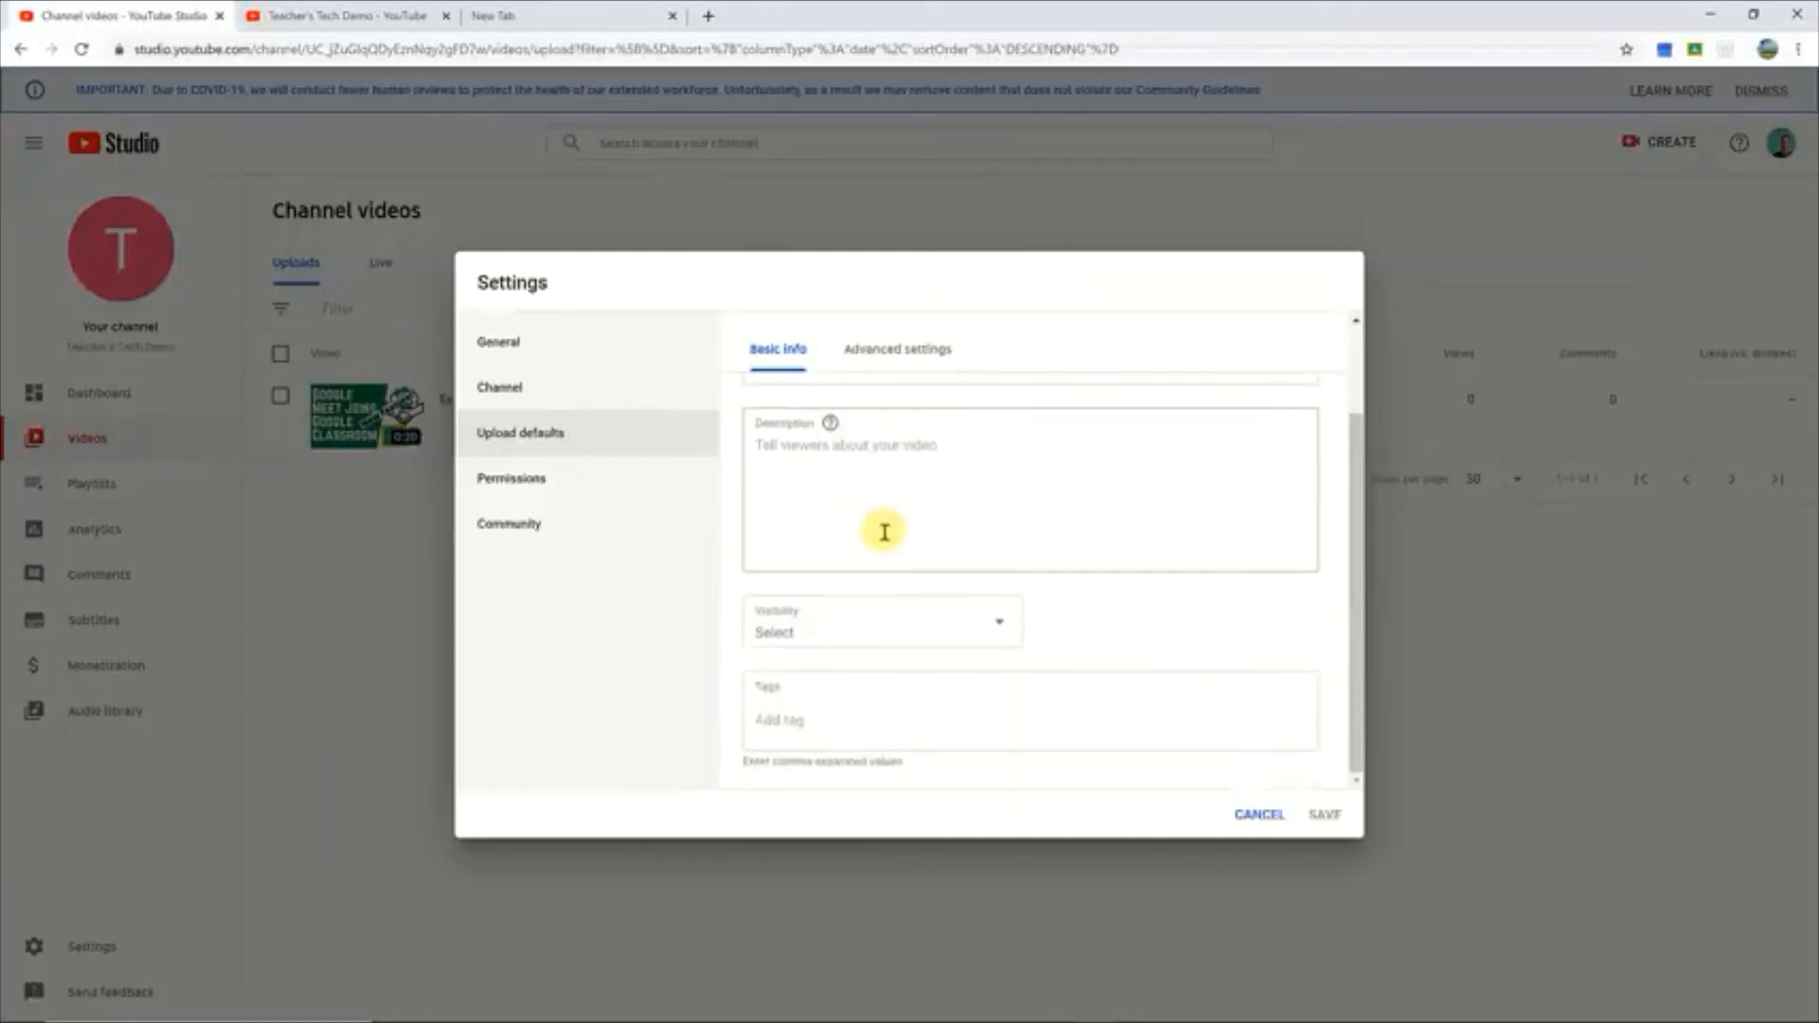
left_click(801, 725)
type("teach")
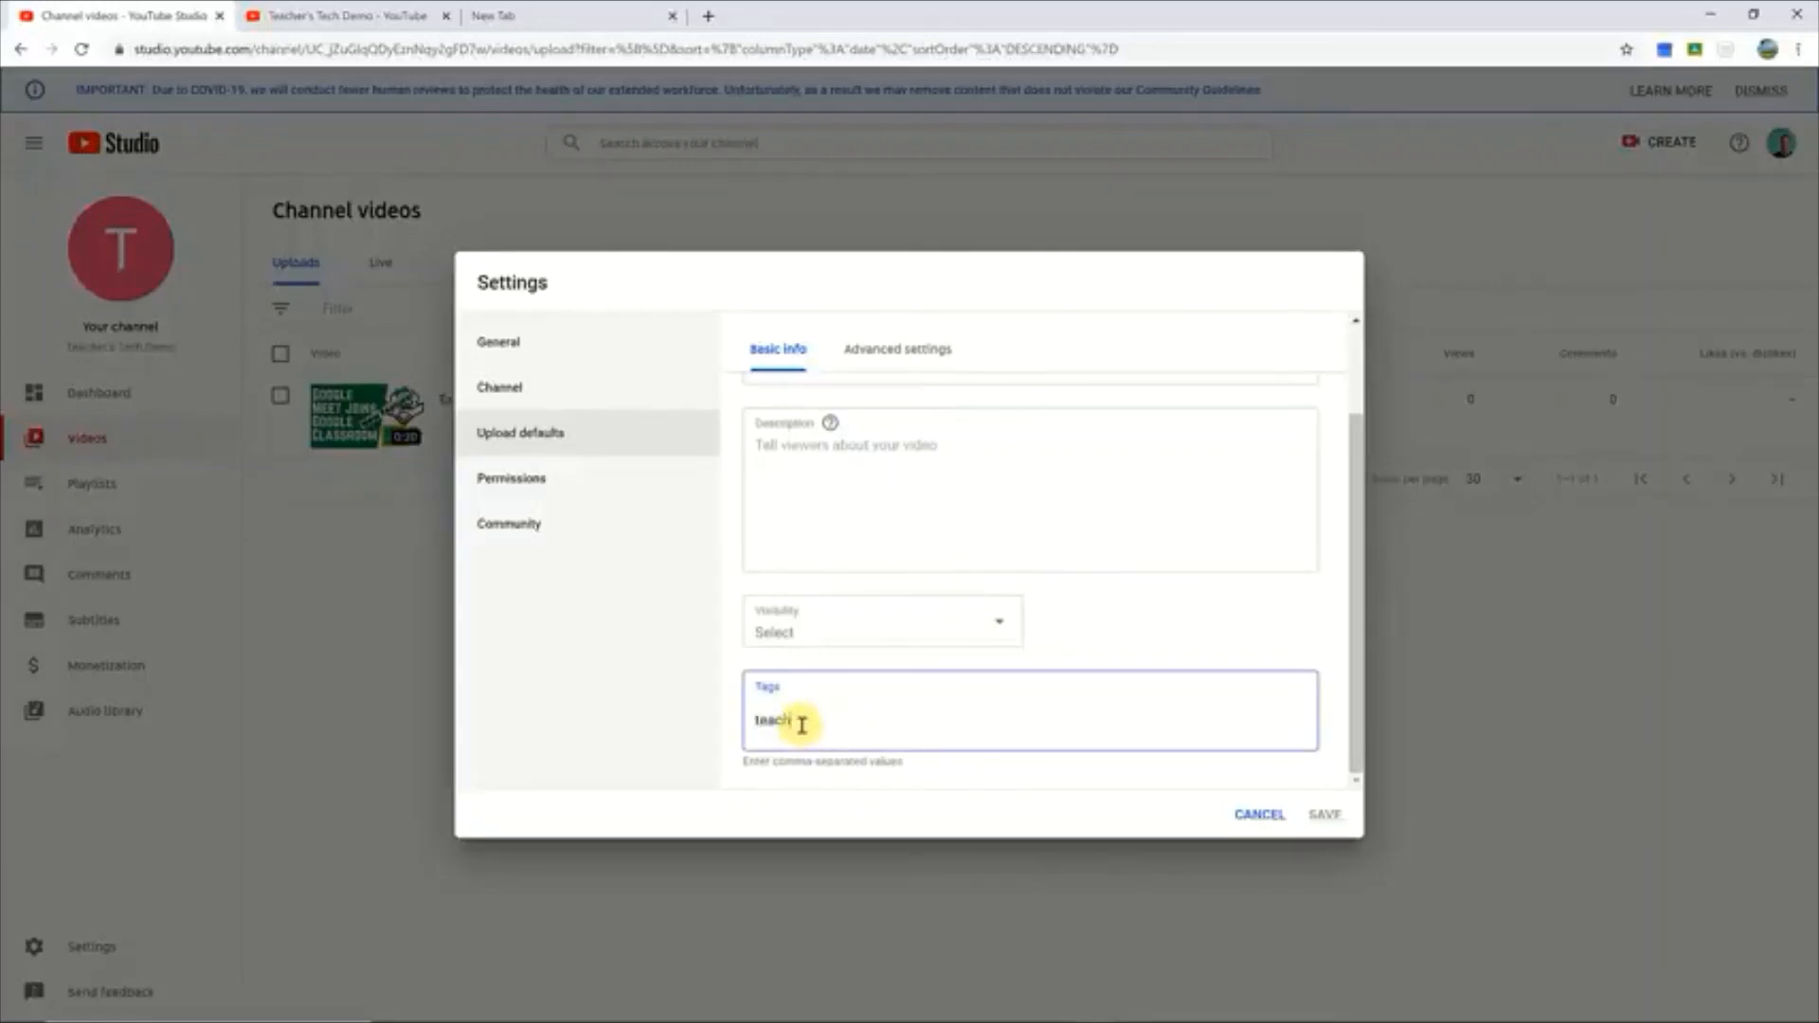
type("ers tech")
key("Return")
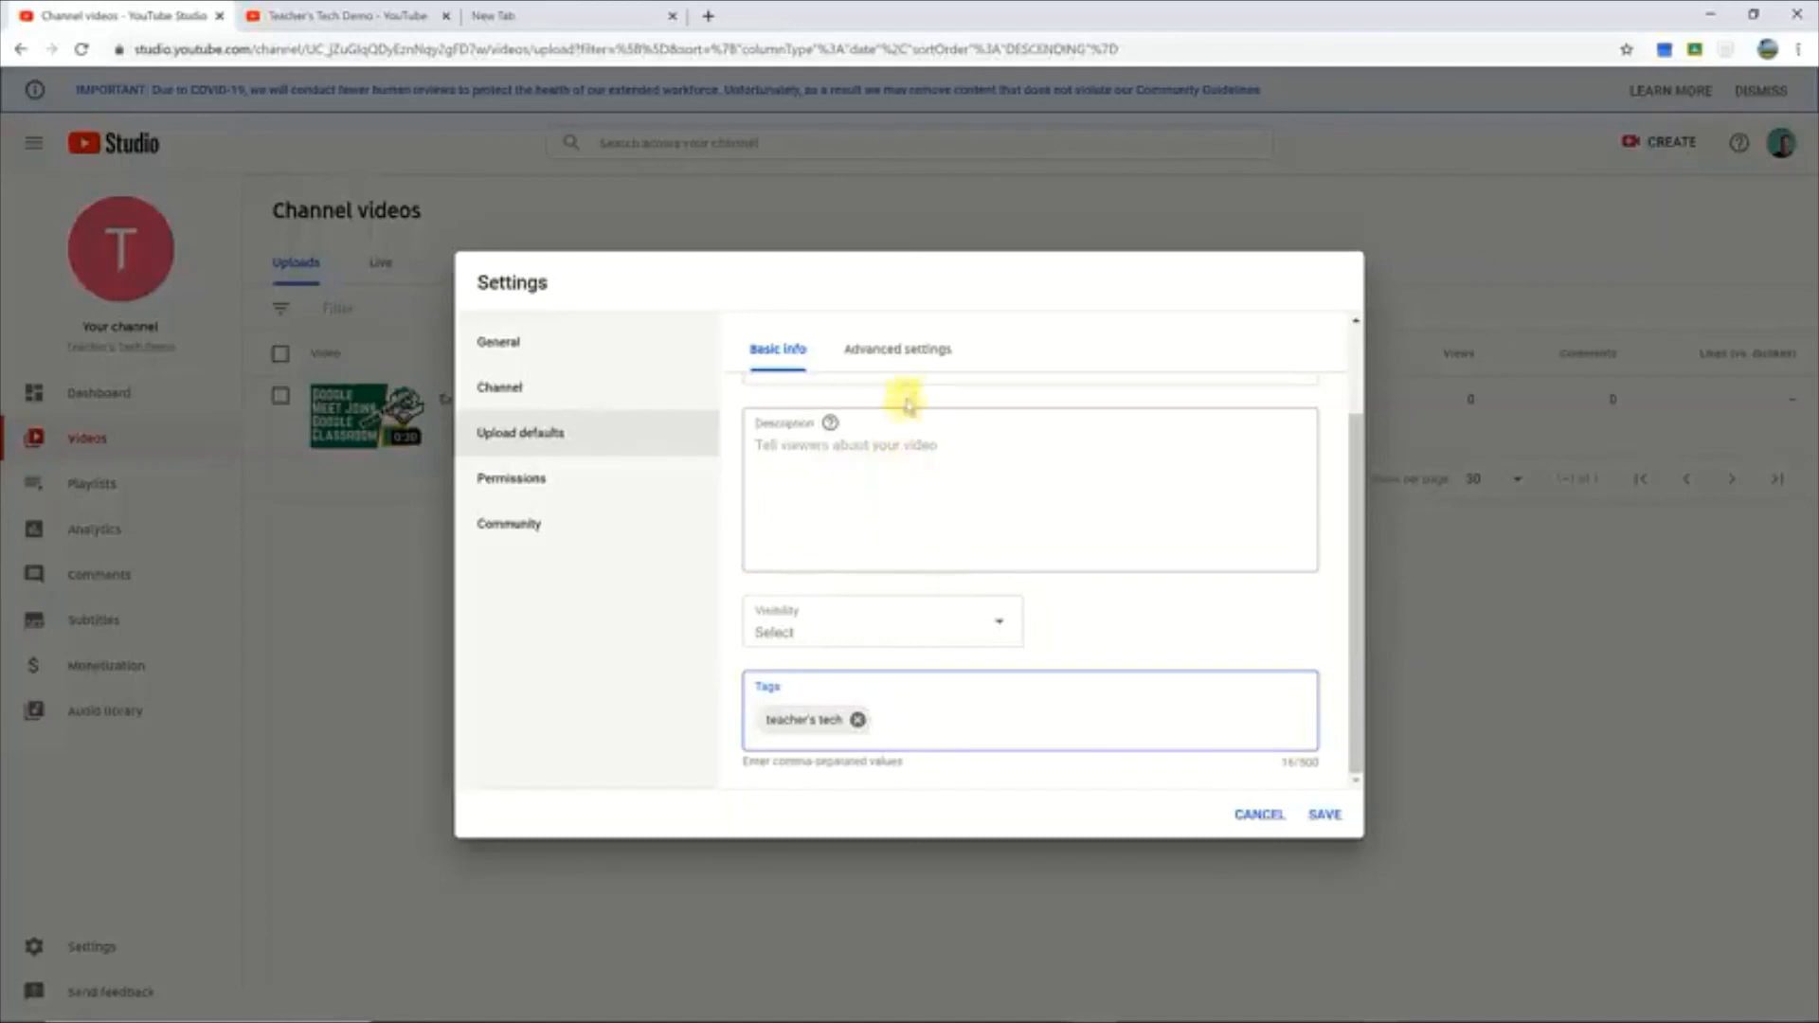
left_click(900, 365)
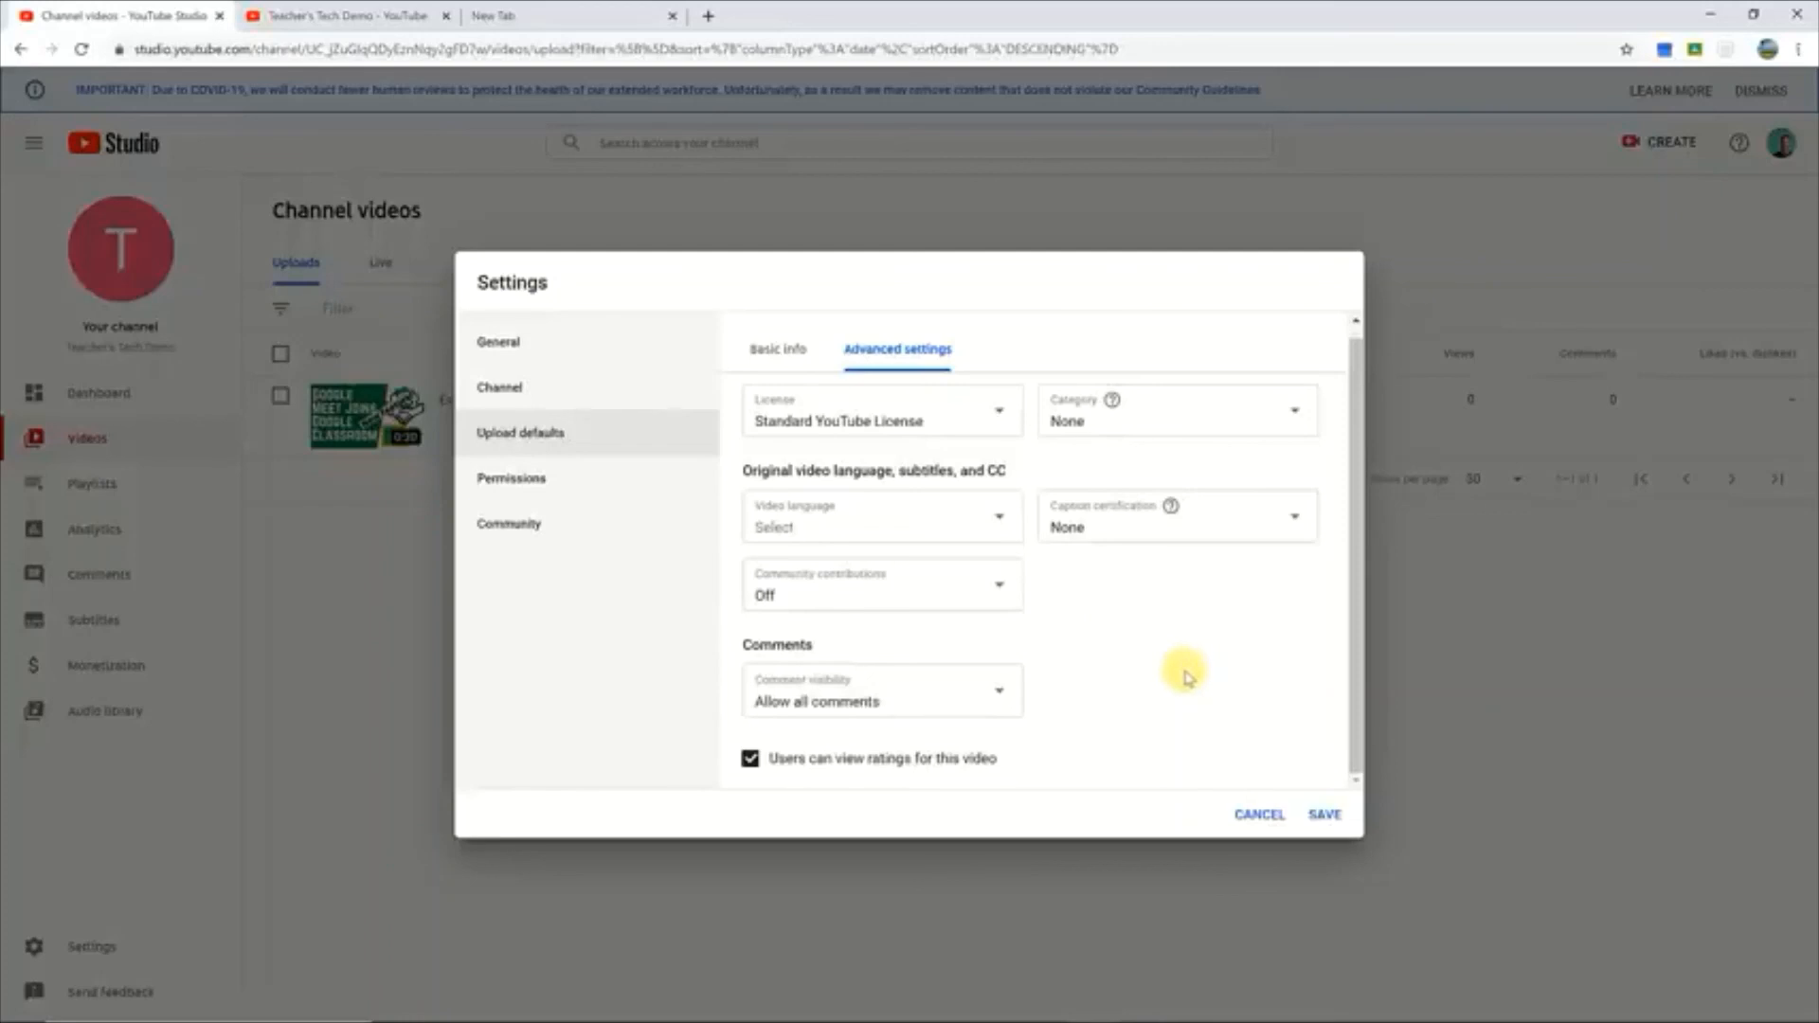
Step: Open the Teacher's Tech Demo channel's advanced account settings on YouTube and follow the information about custom URLs
left_click(338, 19)
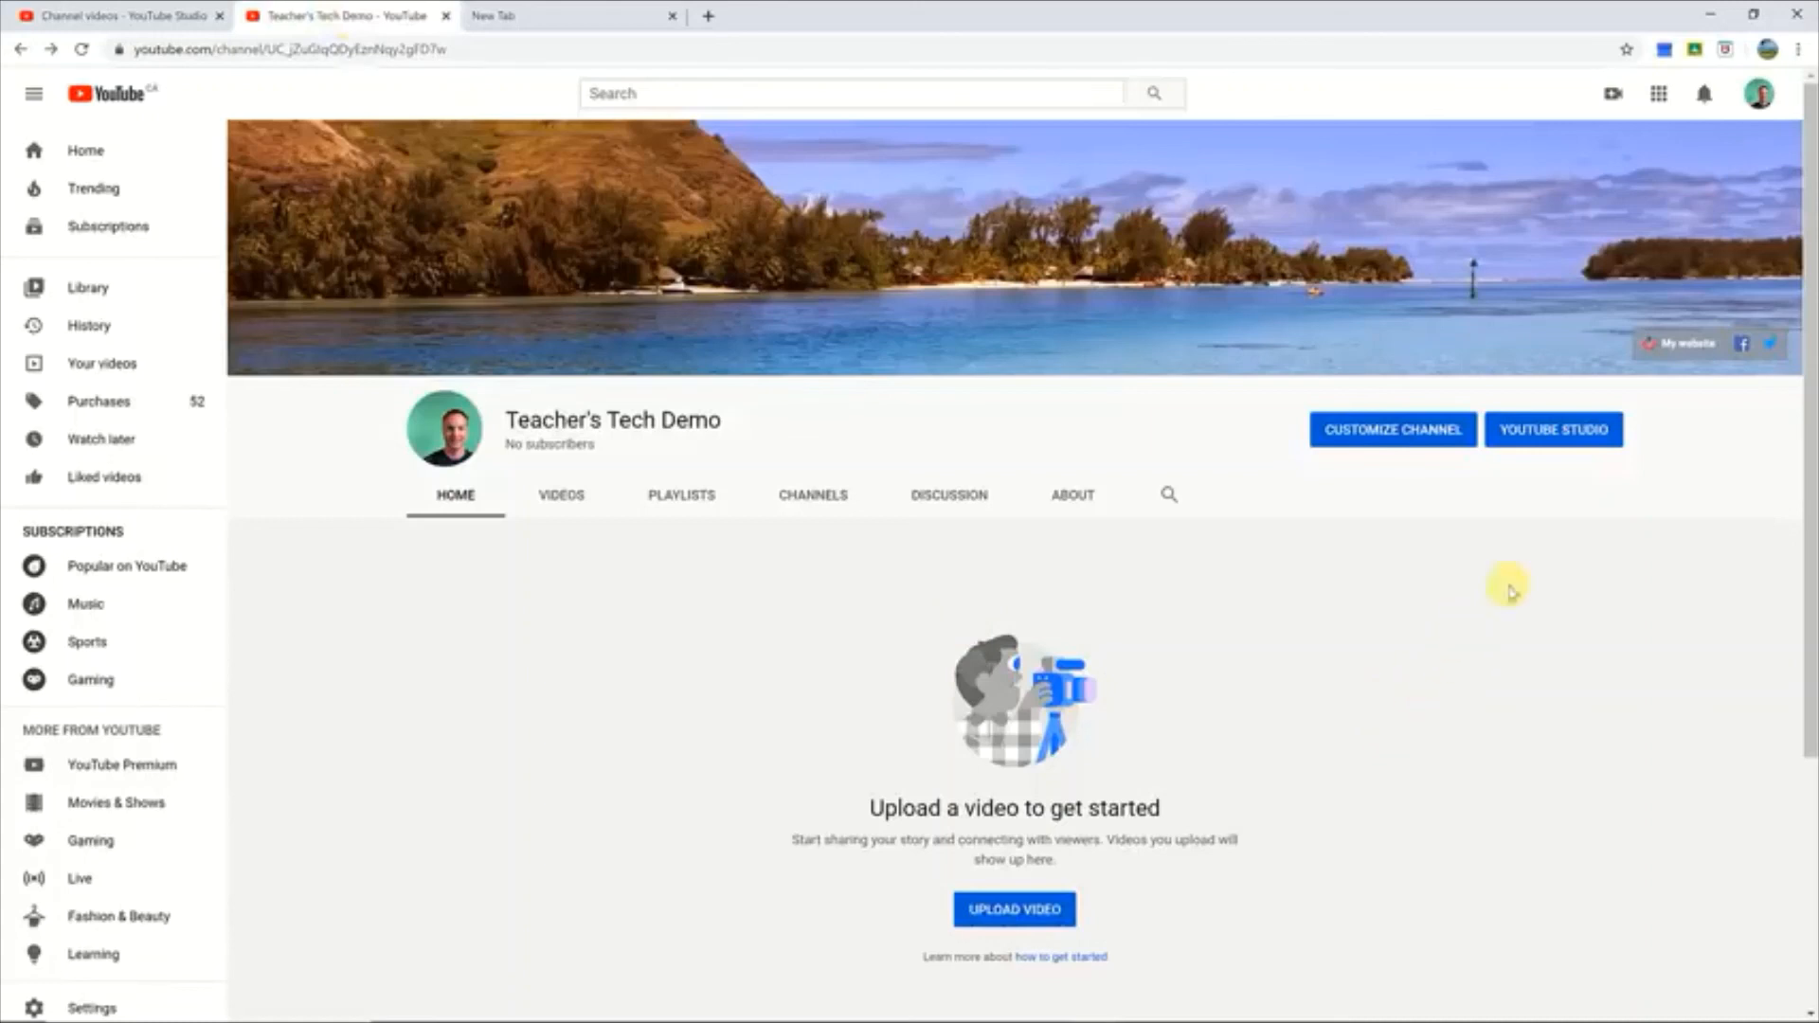
left_click(1758, 92)
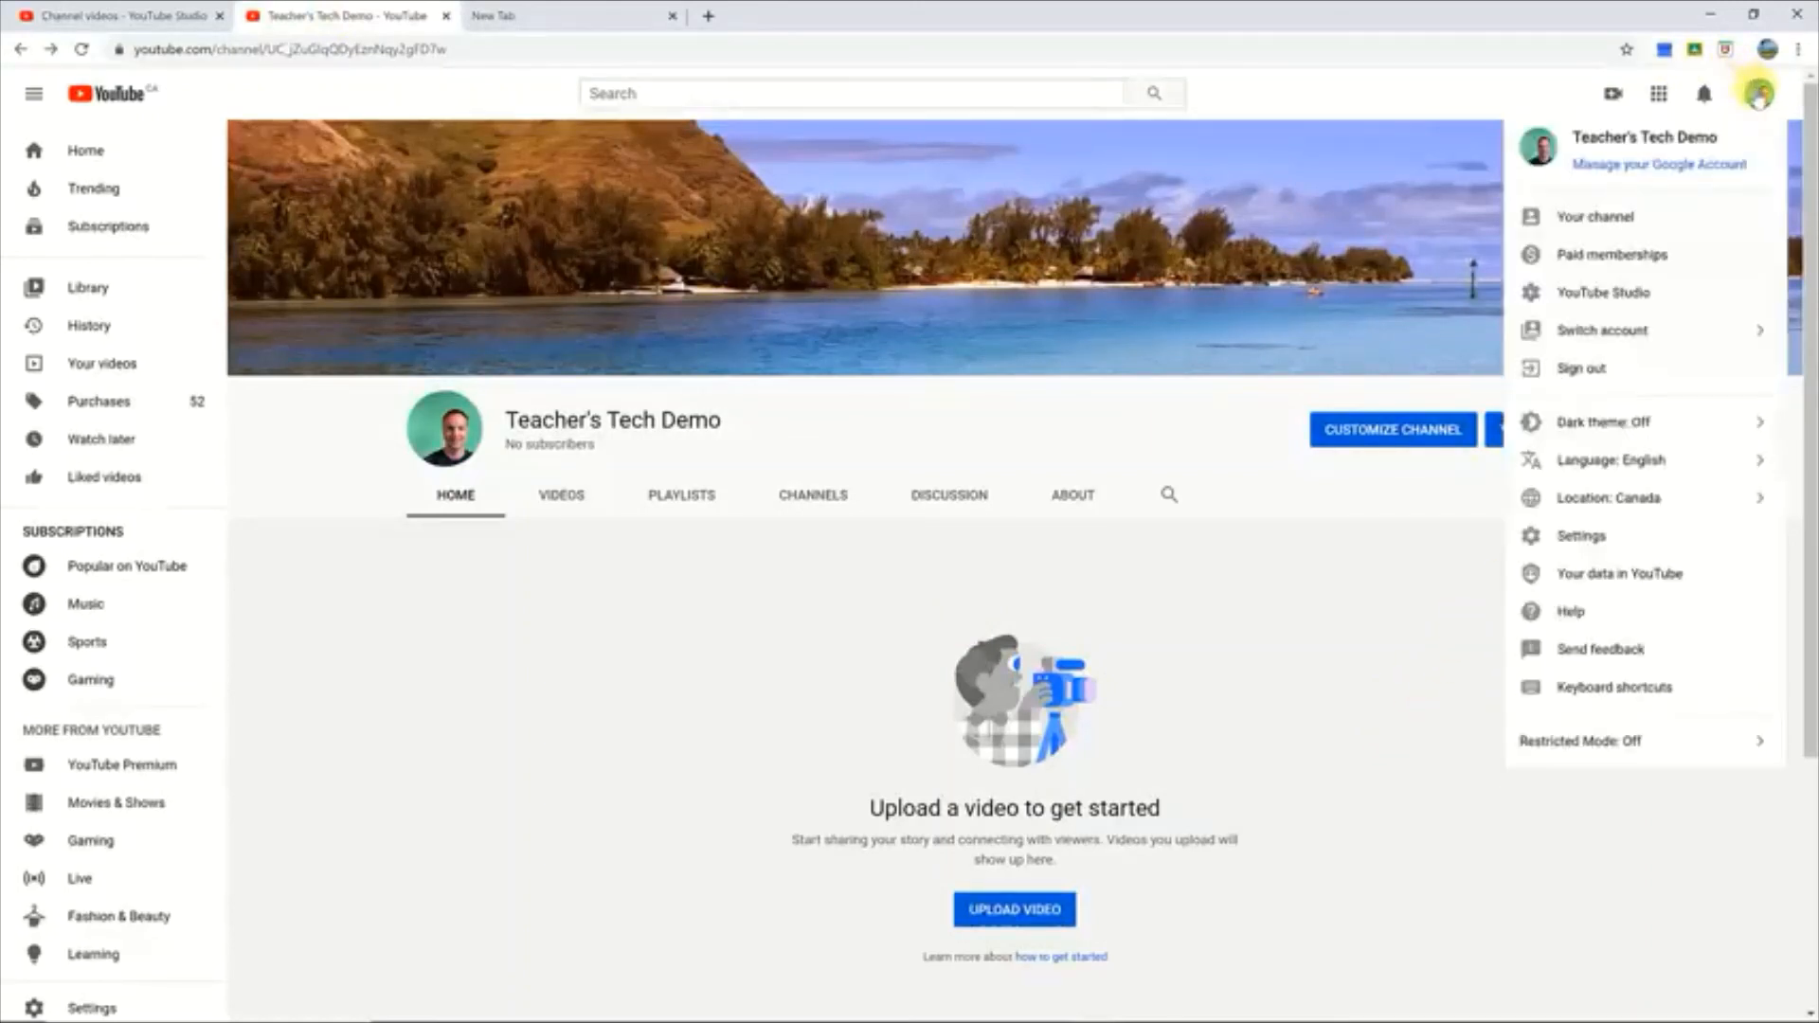
left_click(1587, 536)
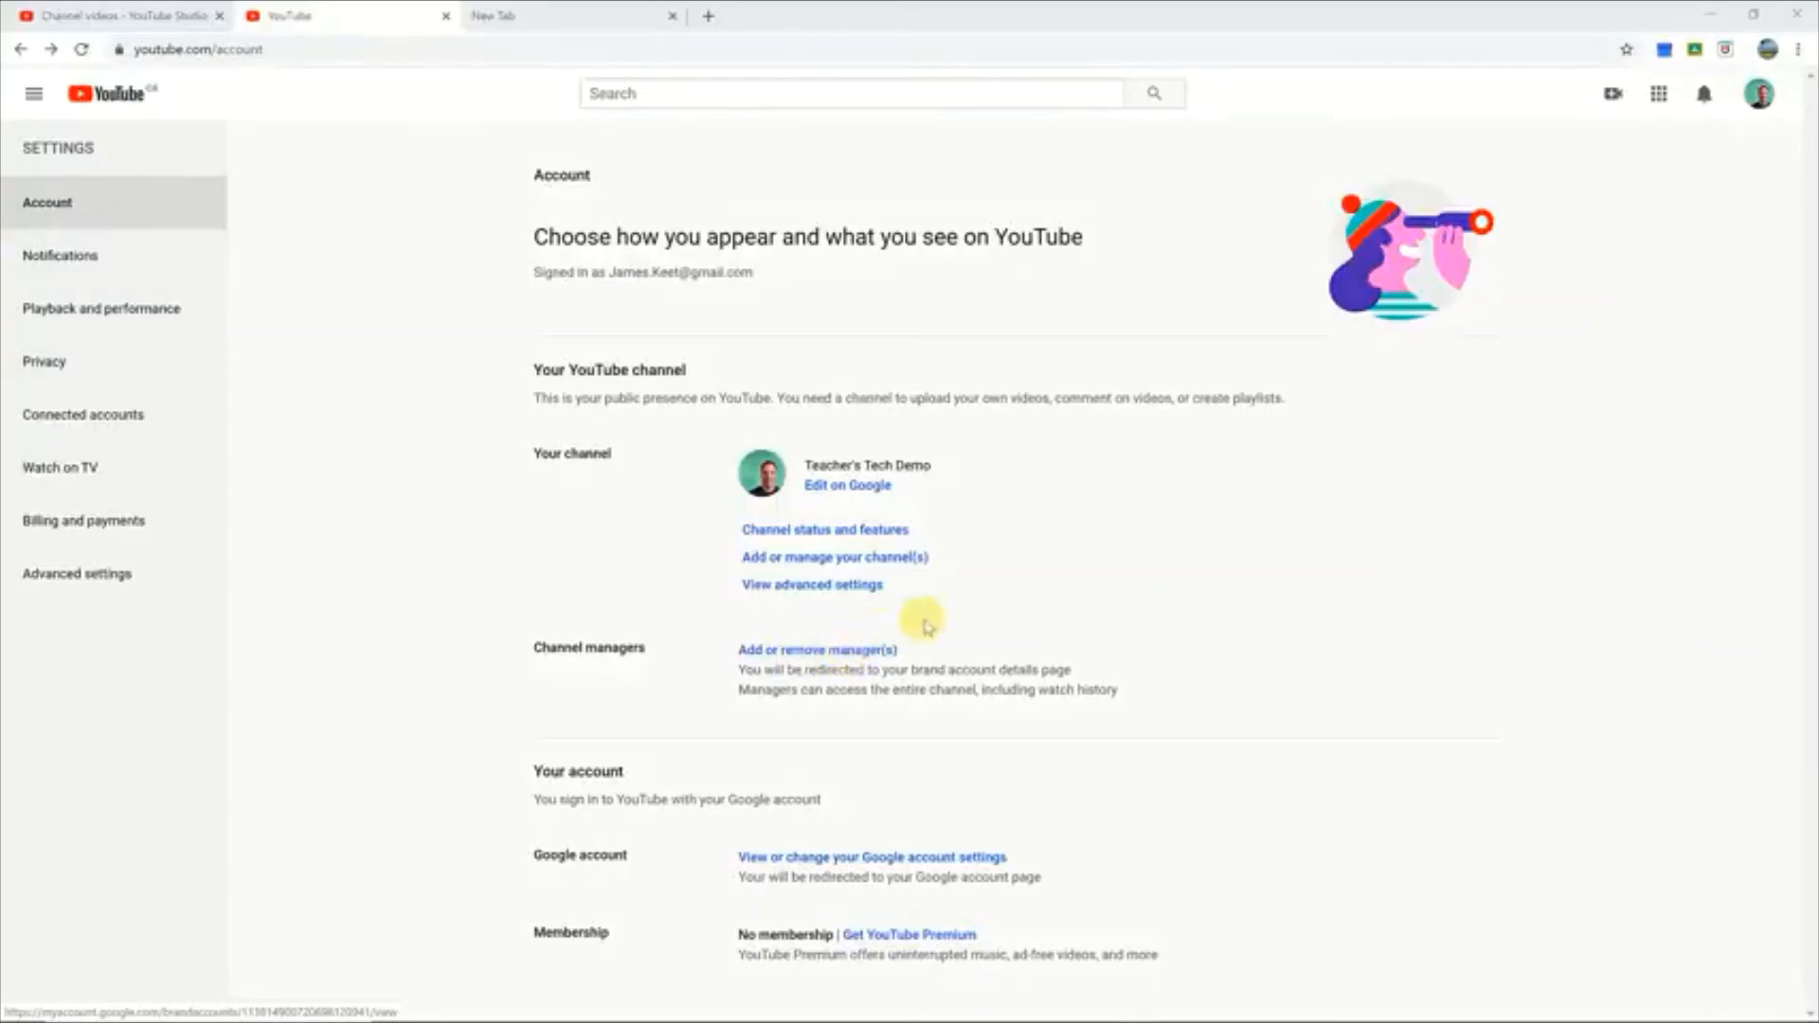
left_click(816, 587)
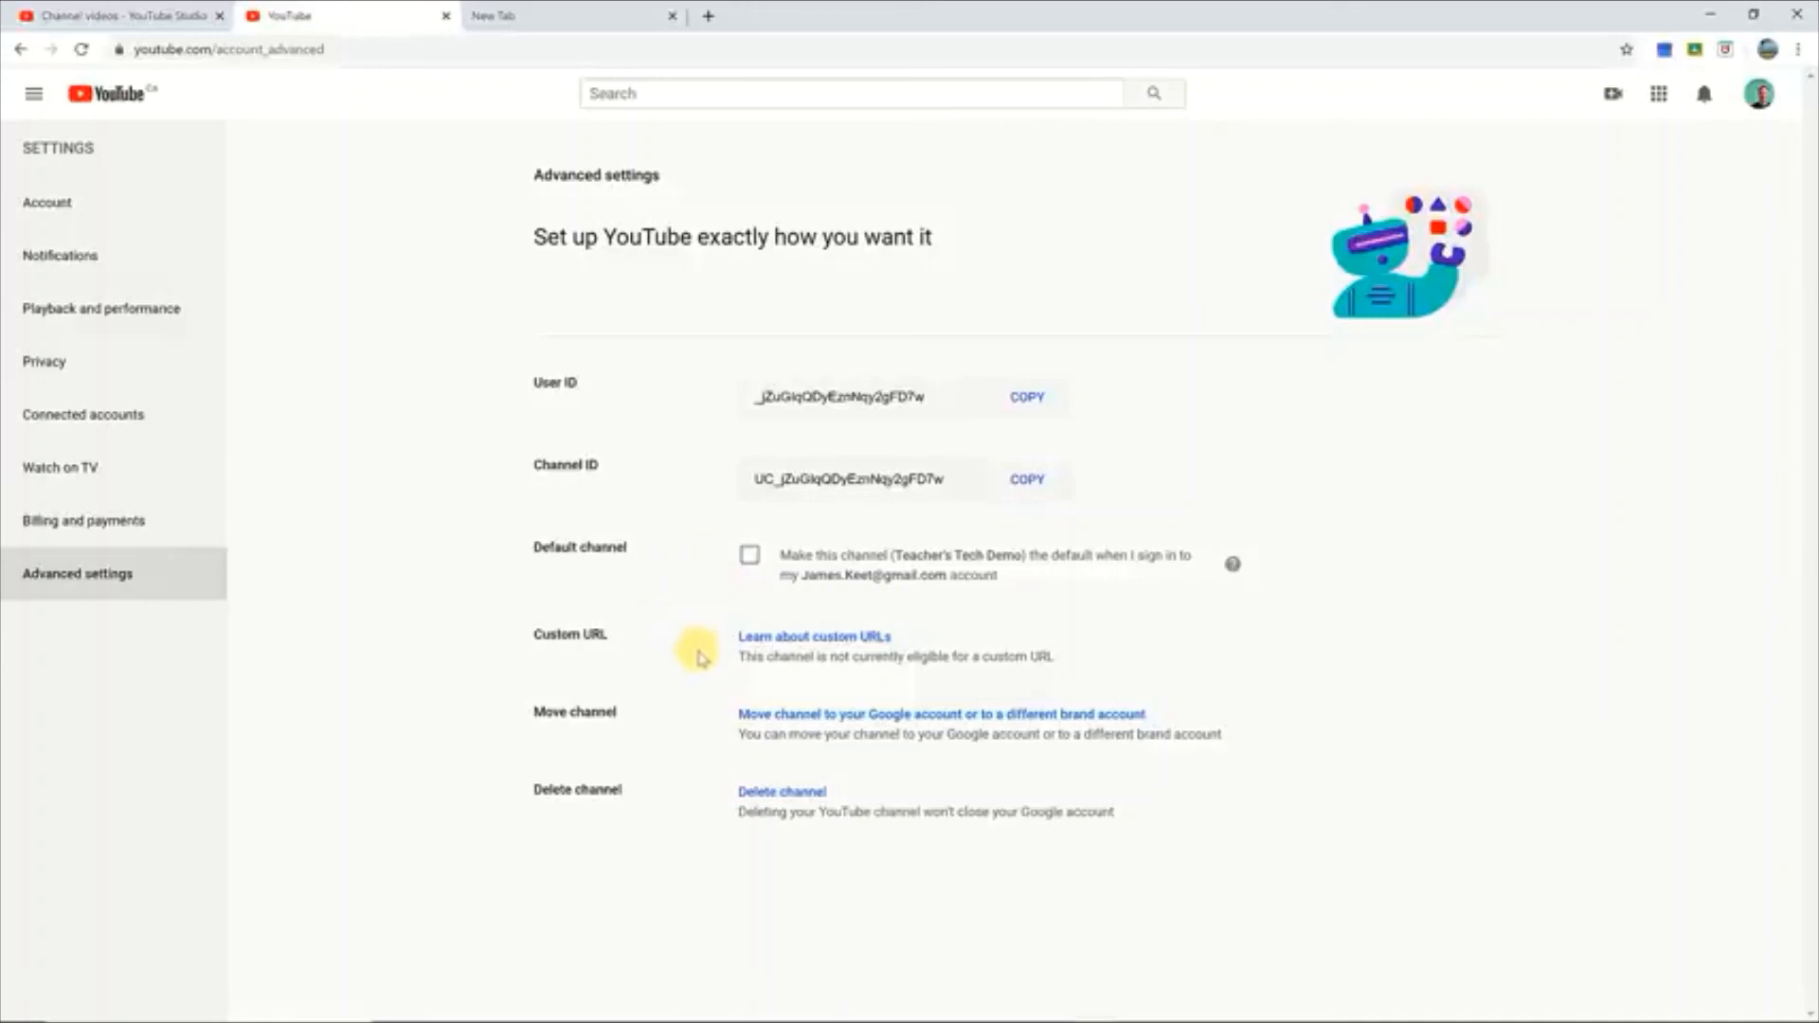
left_click(847, 639)
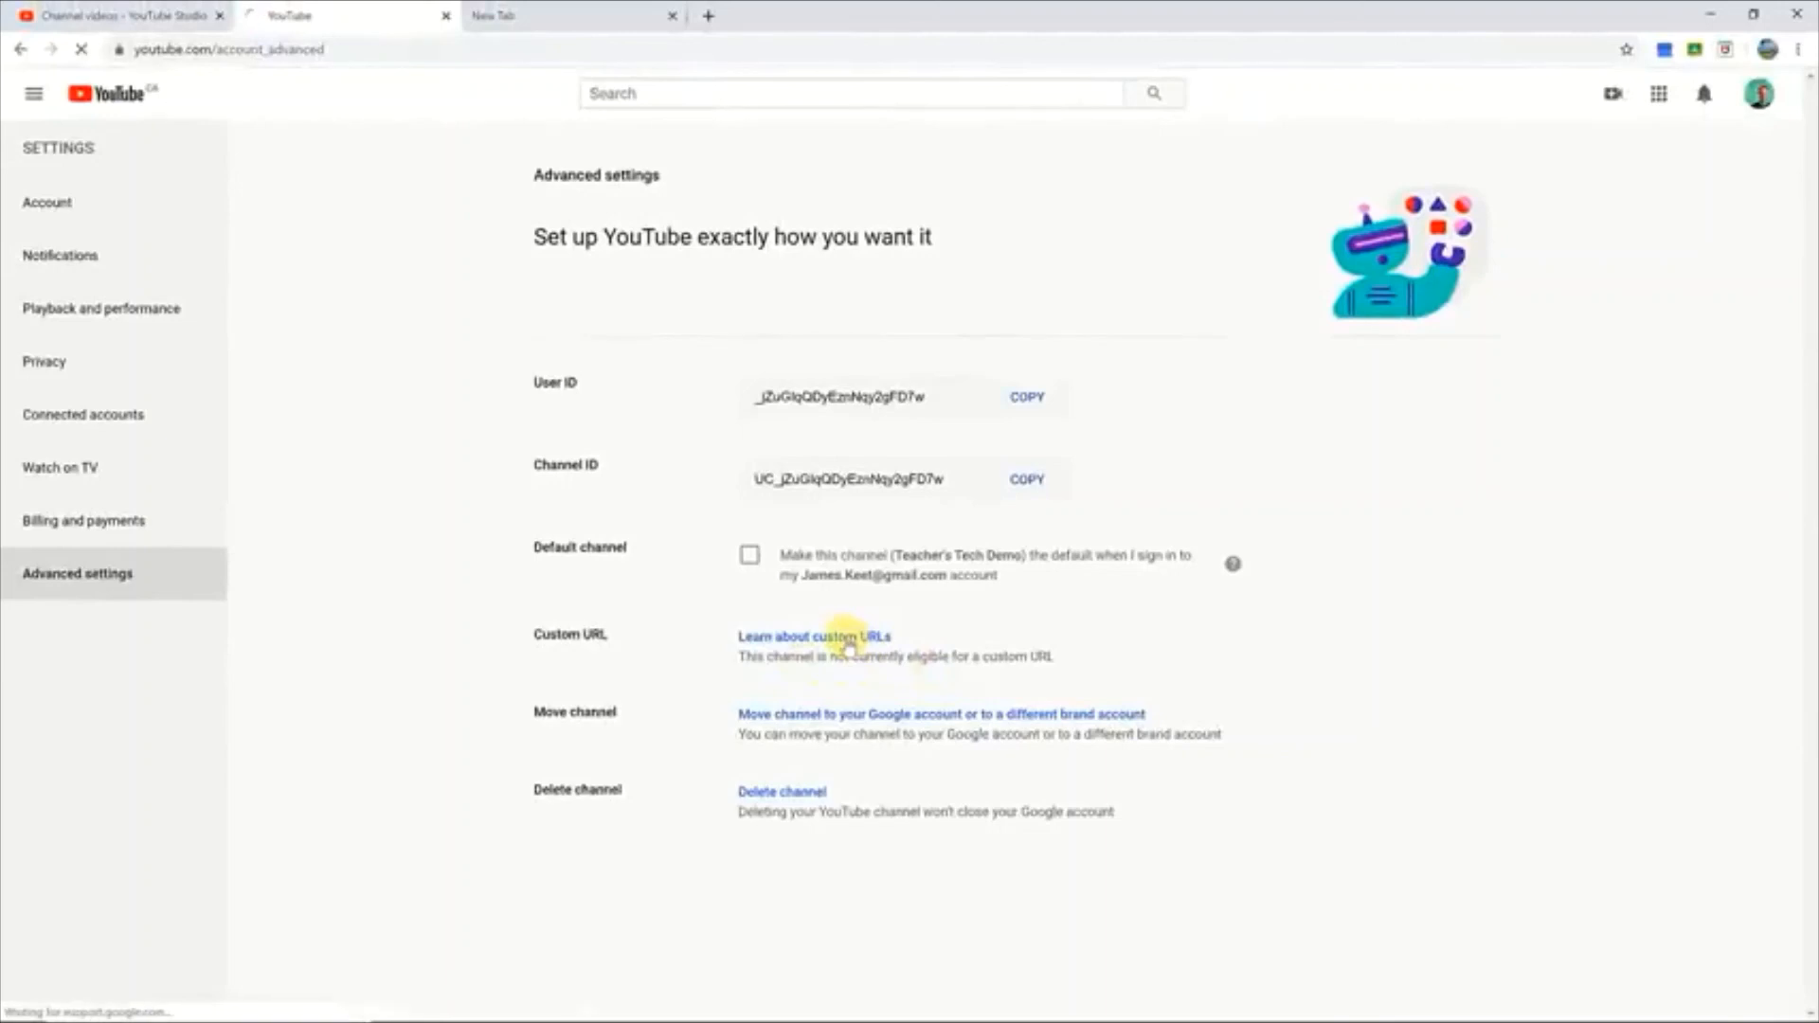